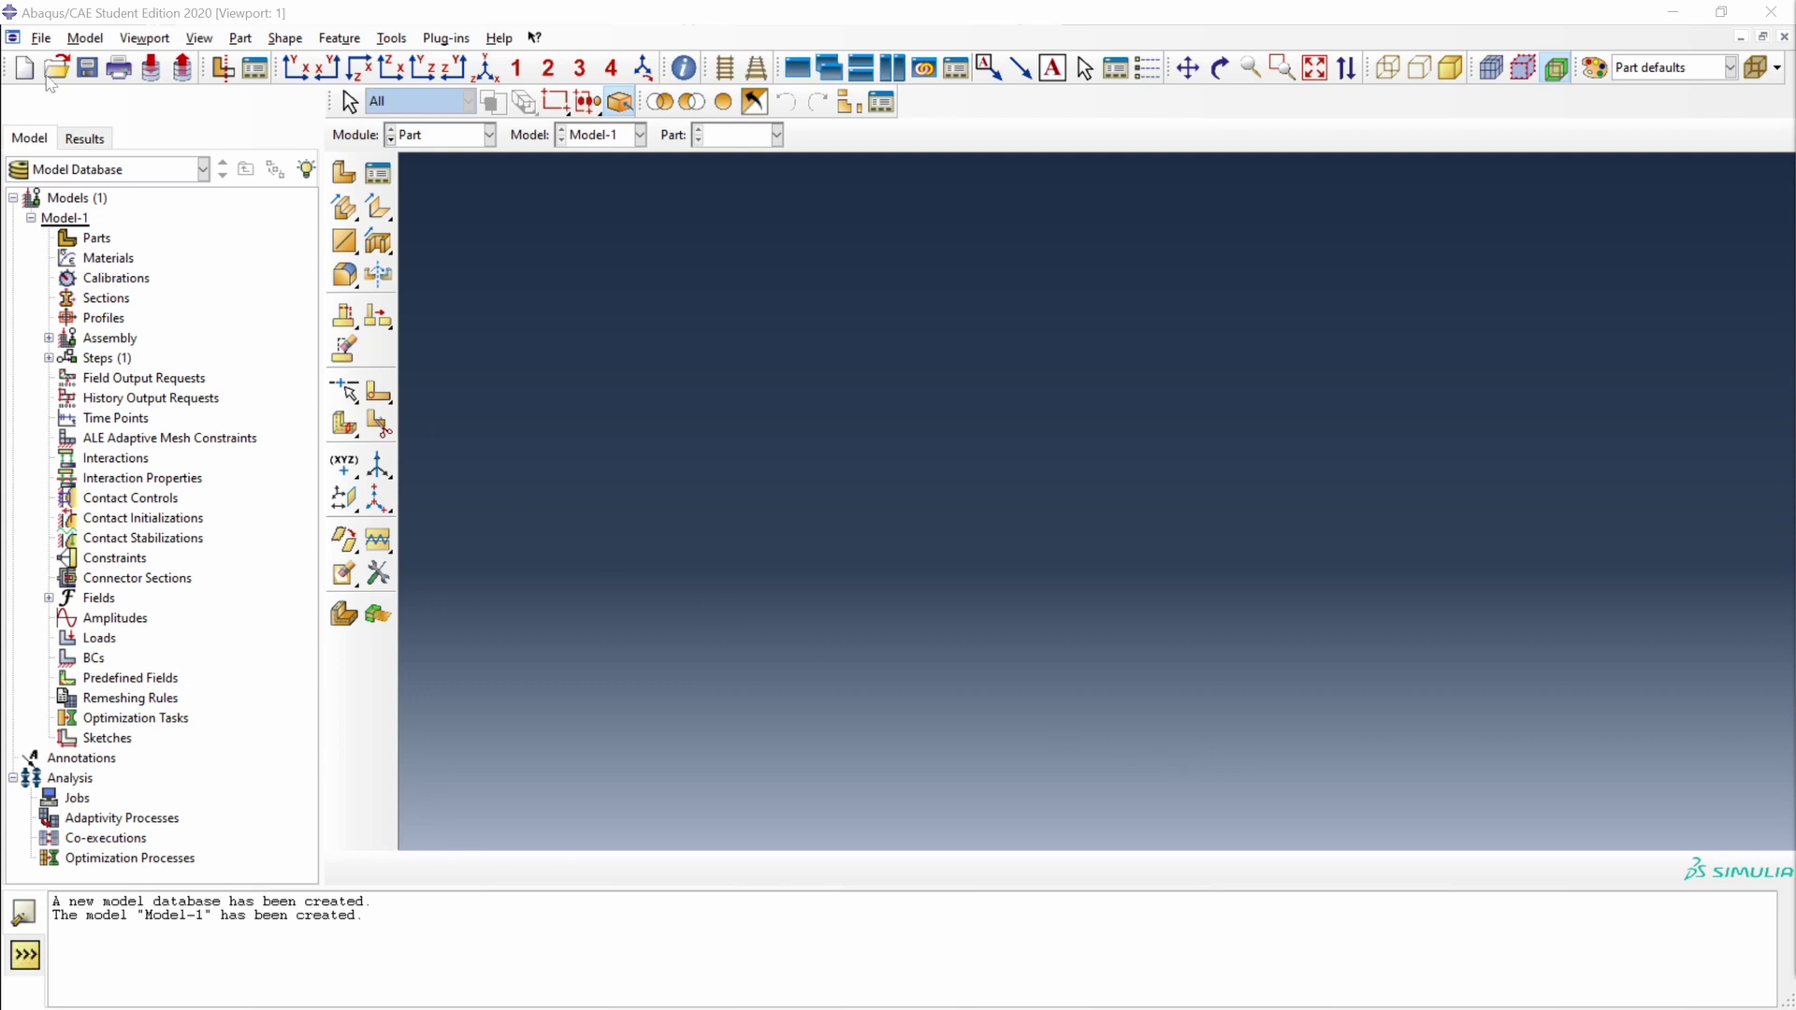
# Run the Python script erosion_script.py from the example_erosion folder to build the impact model.
pyautogui.click(41, 37)
pyautogui.click(171, 344)
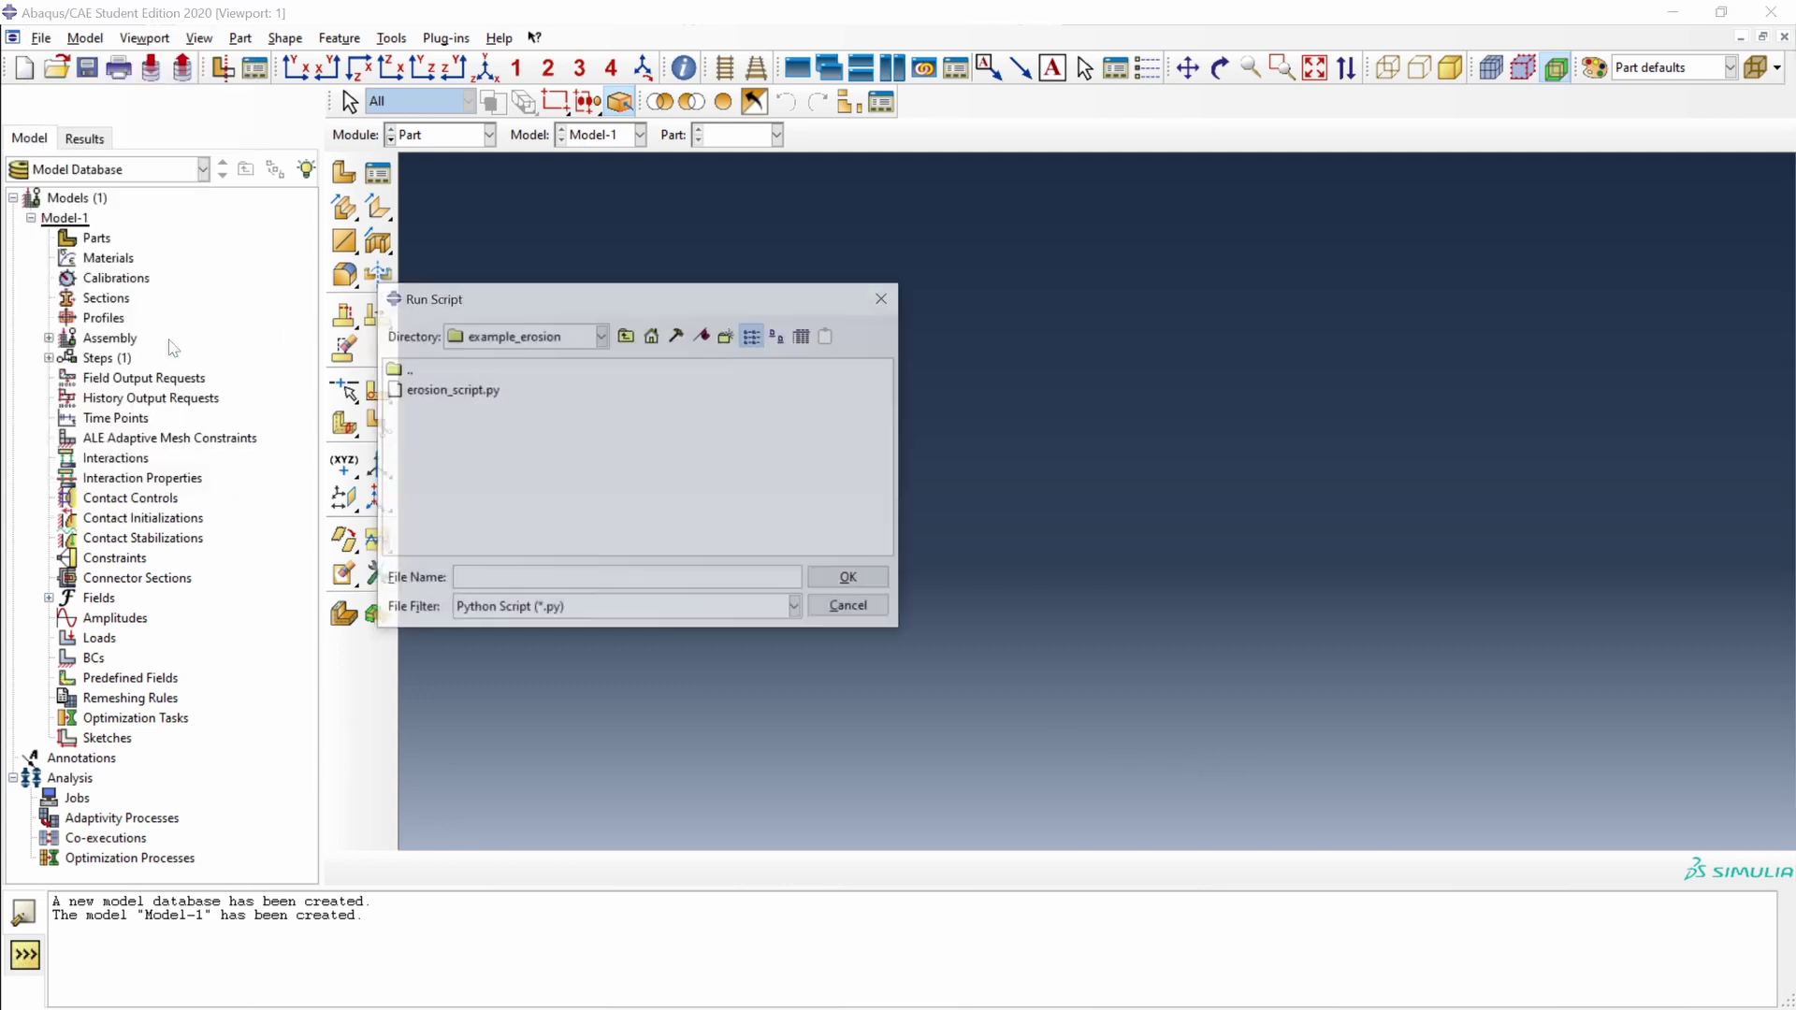
pyautogui.click(493, 392)
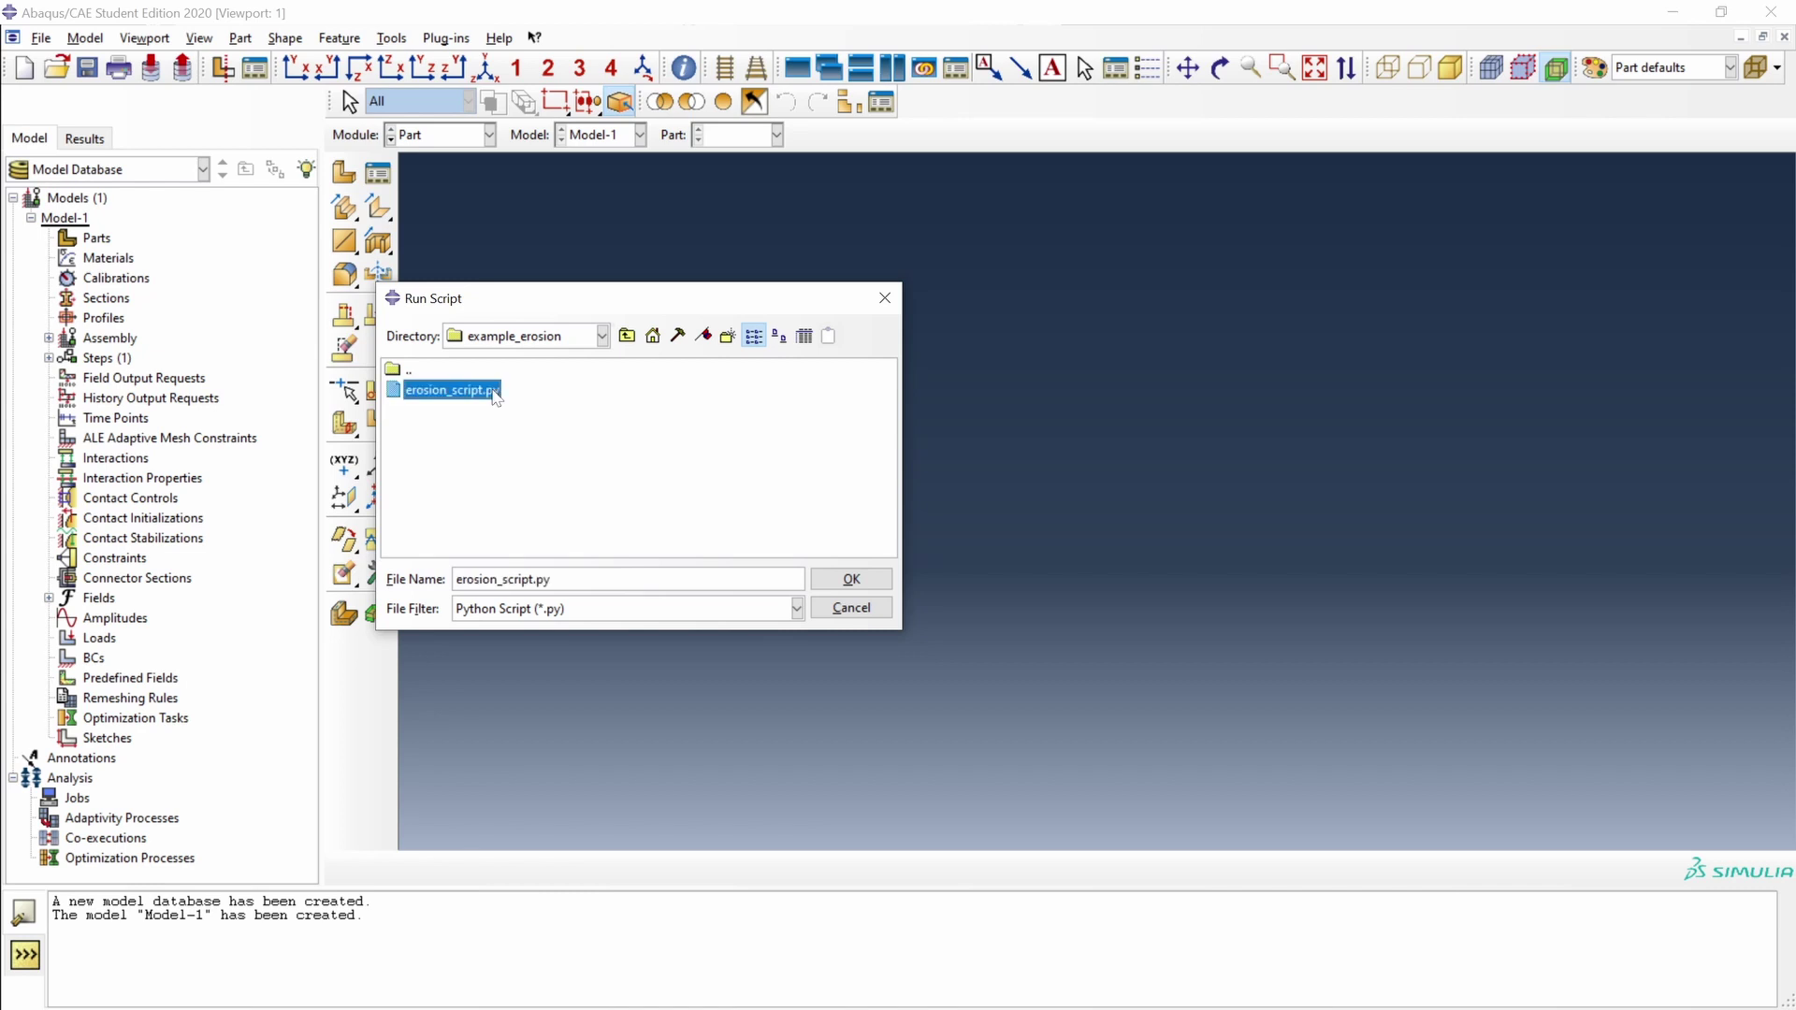
pyautogui.click(859, 581)
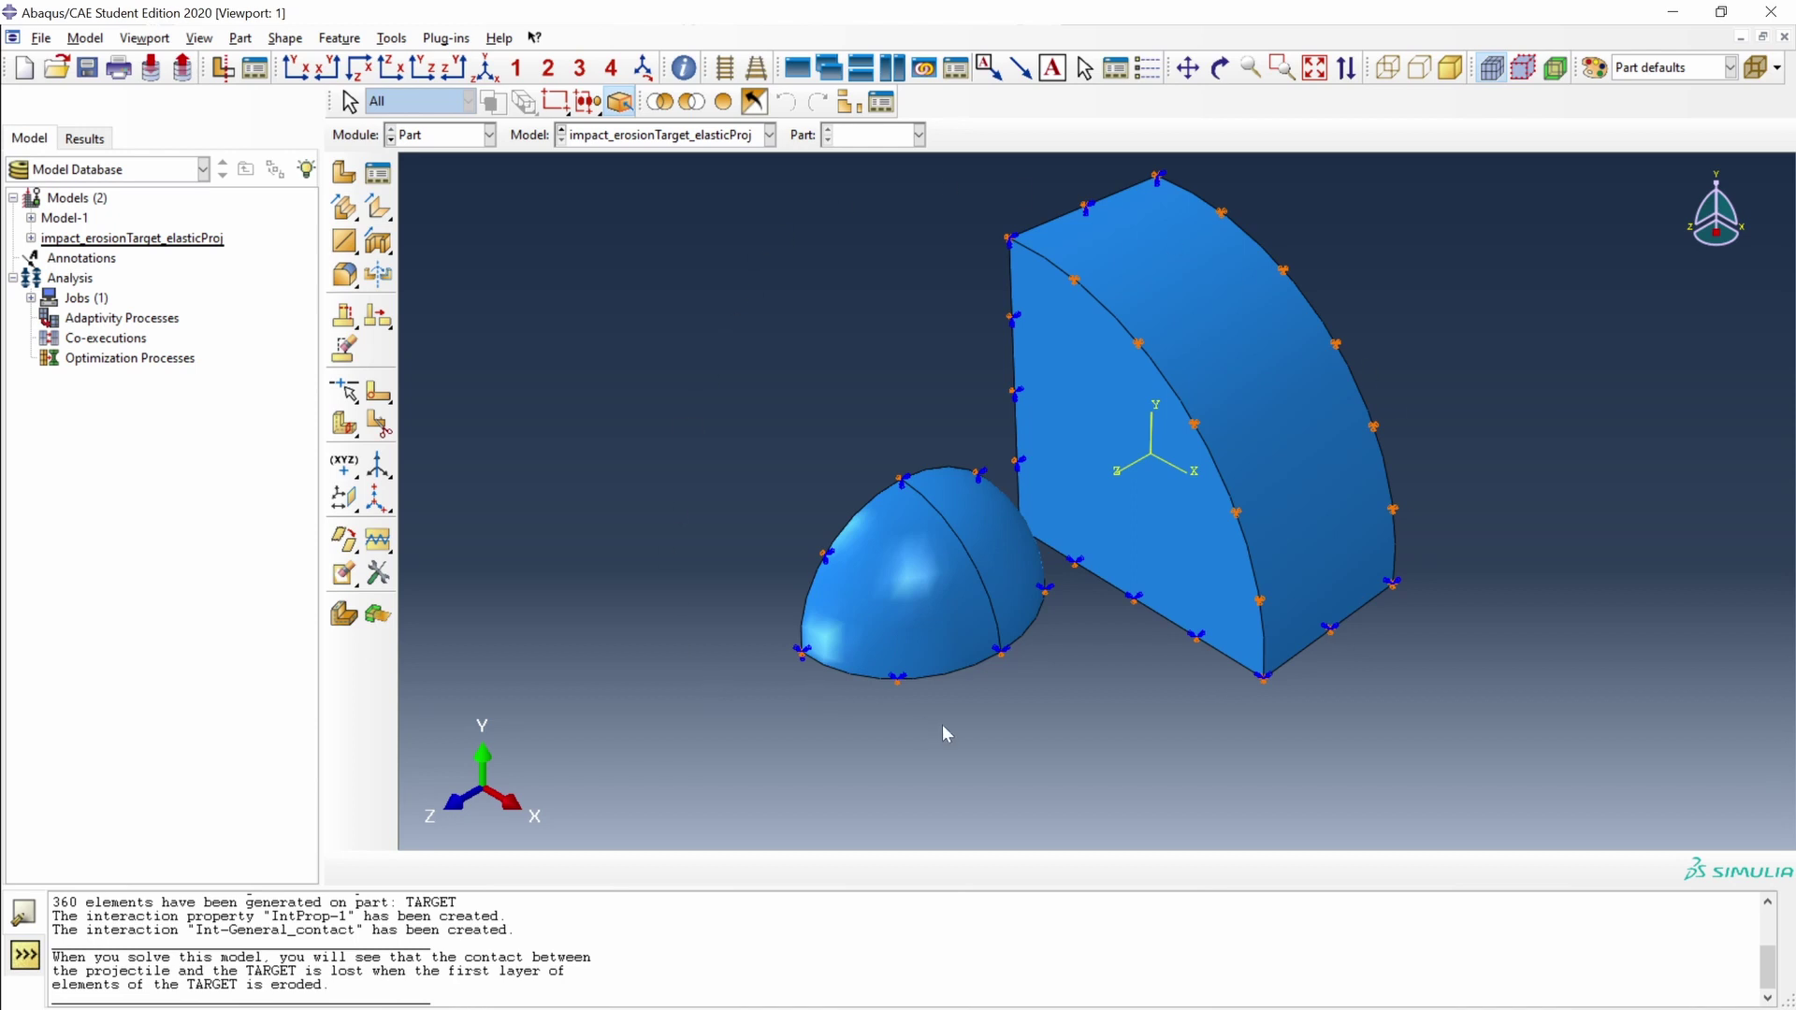
# Show the projectile and target in the Assembly module with their mesh displayed.
pyautogui.keyDown('ctrl'); pyautogui.keyDown('alt'); pyautogui.moveTo(1088, 737); pyautogui.dragTo(1270, 581); pyautogui.keyUp('alt'); pyautogui.keyUp('ctrl')
pyautogui.keyDown('ctrl'); pyautogui.keyDown('alt'); pyautogui.moveTo(1270, 581); pyautogui.dragTo(1133, 499, button='middle'); pyautogui.keyUp('alt'); pyautogui.keyUp('ctrl')
pyautogui.keyDown('ctrl'); pyautogui.keyDown('alt'); pyautogui.moveTo(1133, 500); pyautogui.dragTo(819, 438); pyautogui.keyUp('alt'); pyautogui.keyUp('ctrl')
pyautogui.keyDown('ctrl'); pyautogui.keyDown('alt'); pyautogui.moveTo(994, 542); pyautogui.dragTo(1060, 642, button='middle'); pyautogui.keyUp('alt'); pyautogui.keyUp('ctrl')
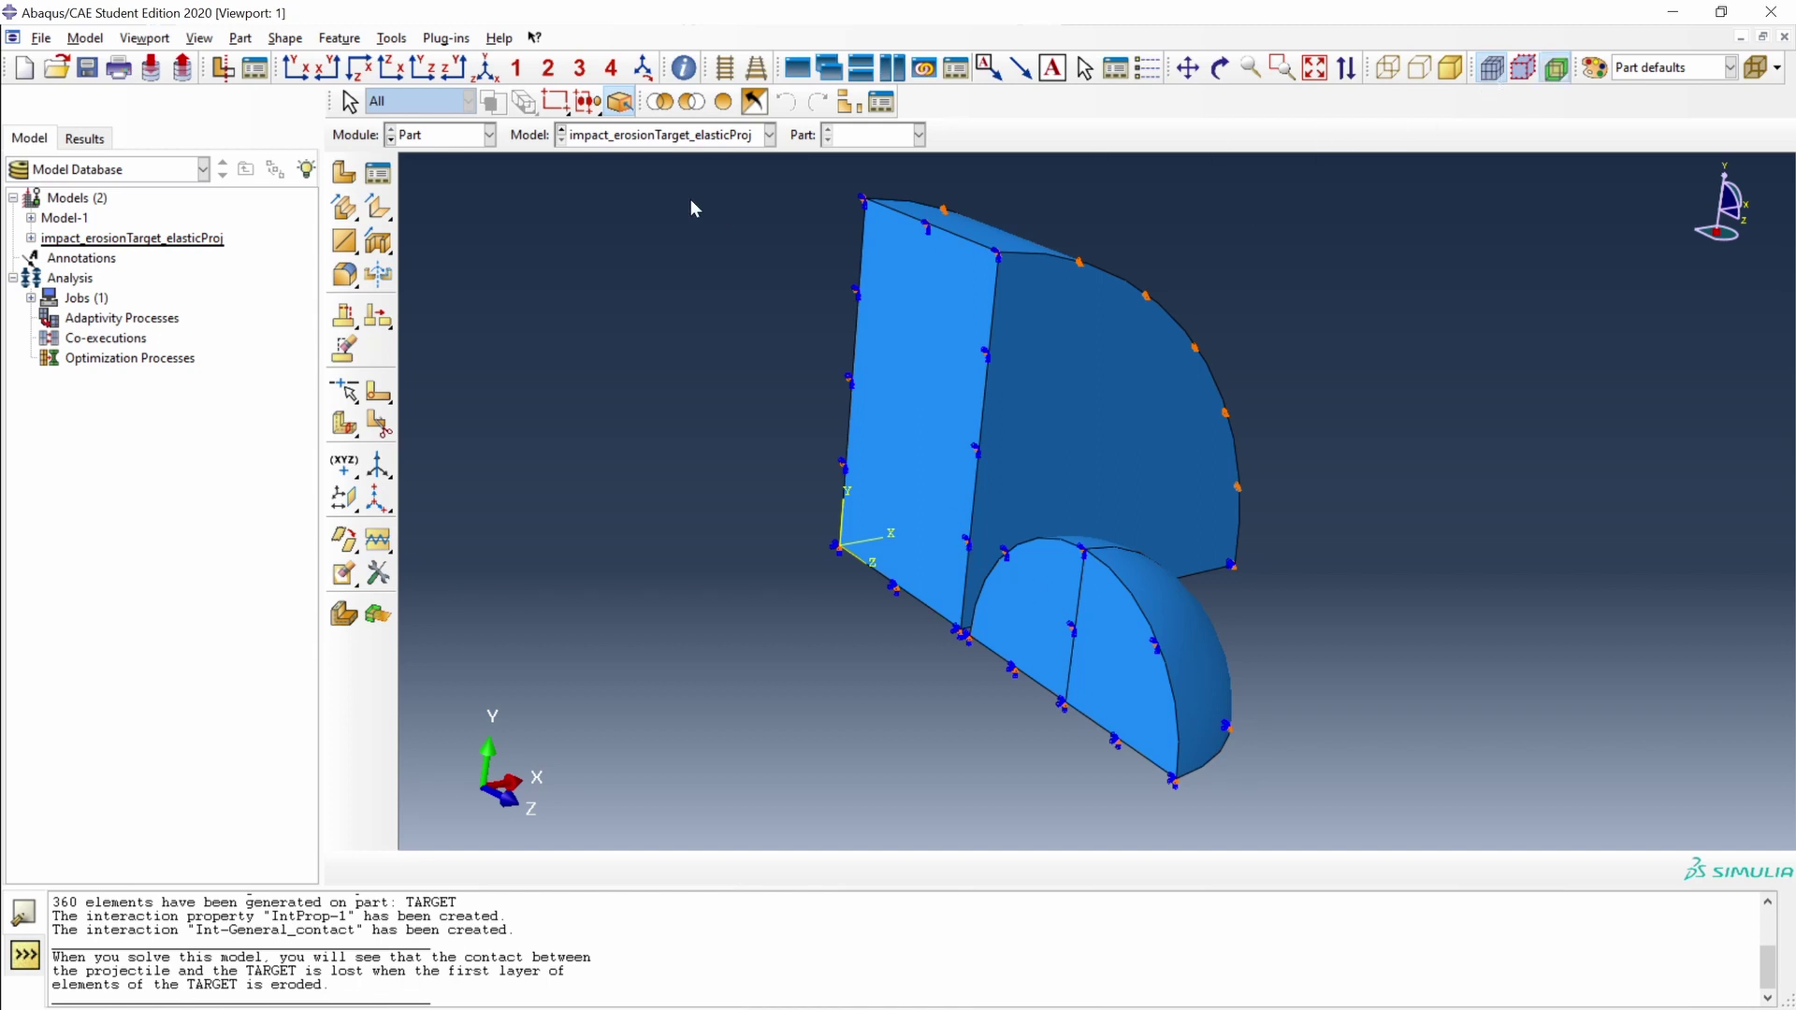
pyautogui.click(458, 138)
pyautogui.click(458, 199)
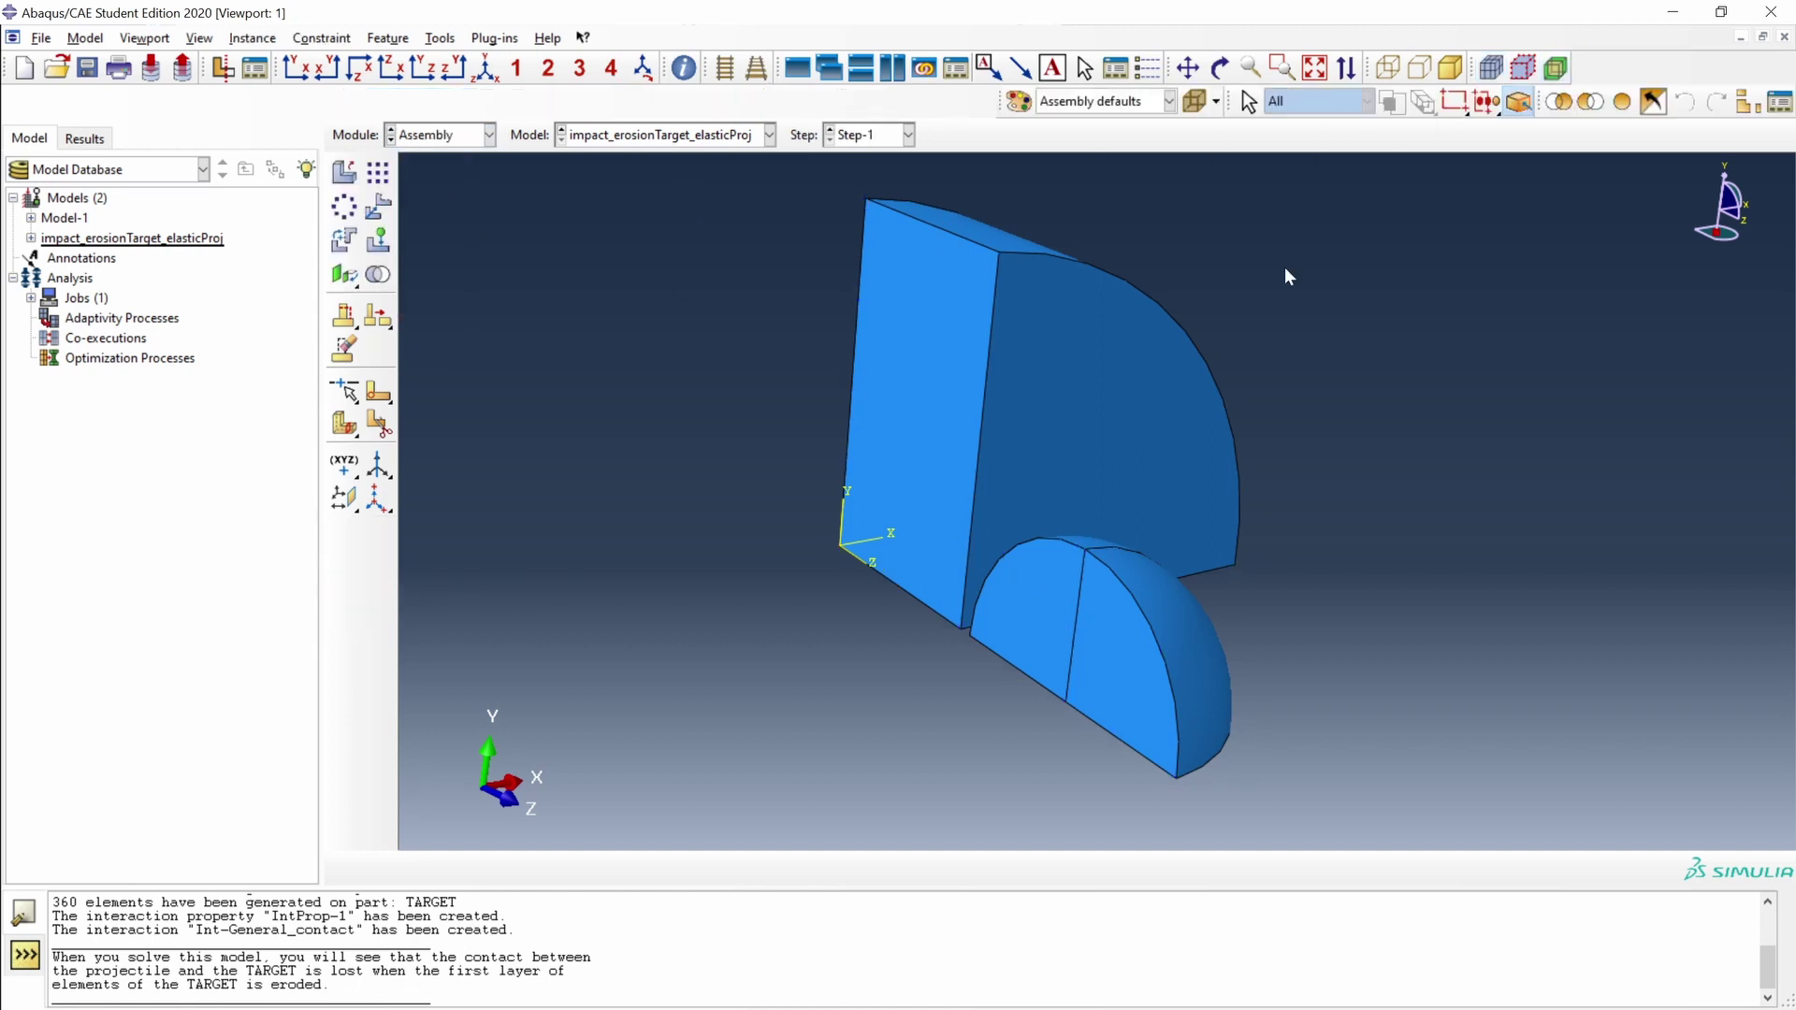
pyautogui.click(1492, 69)
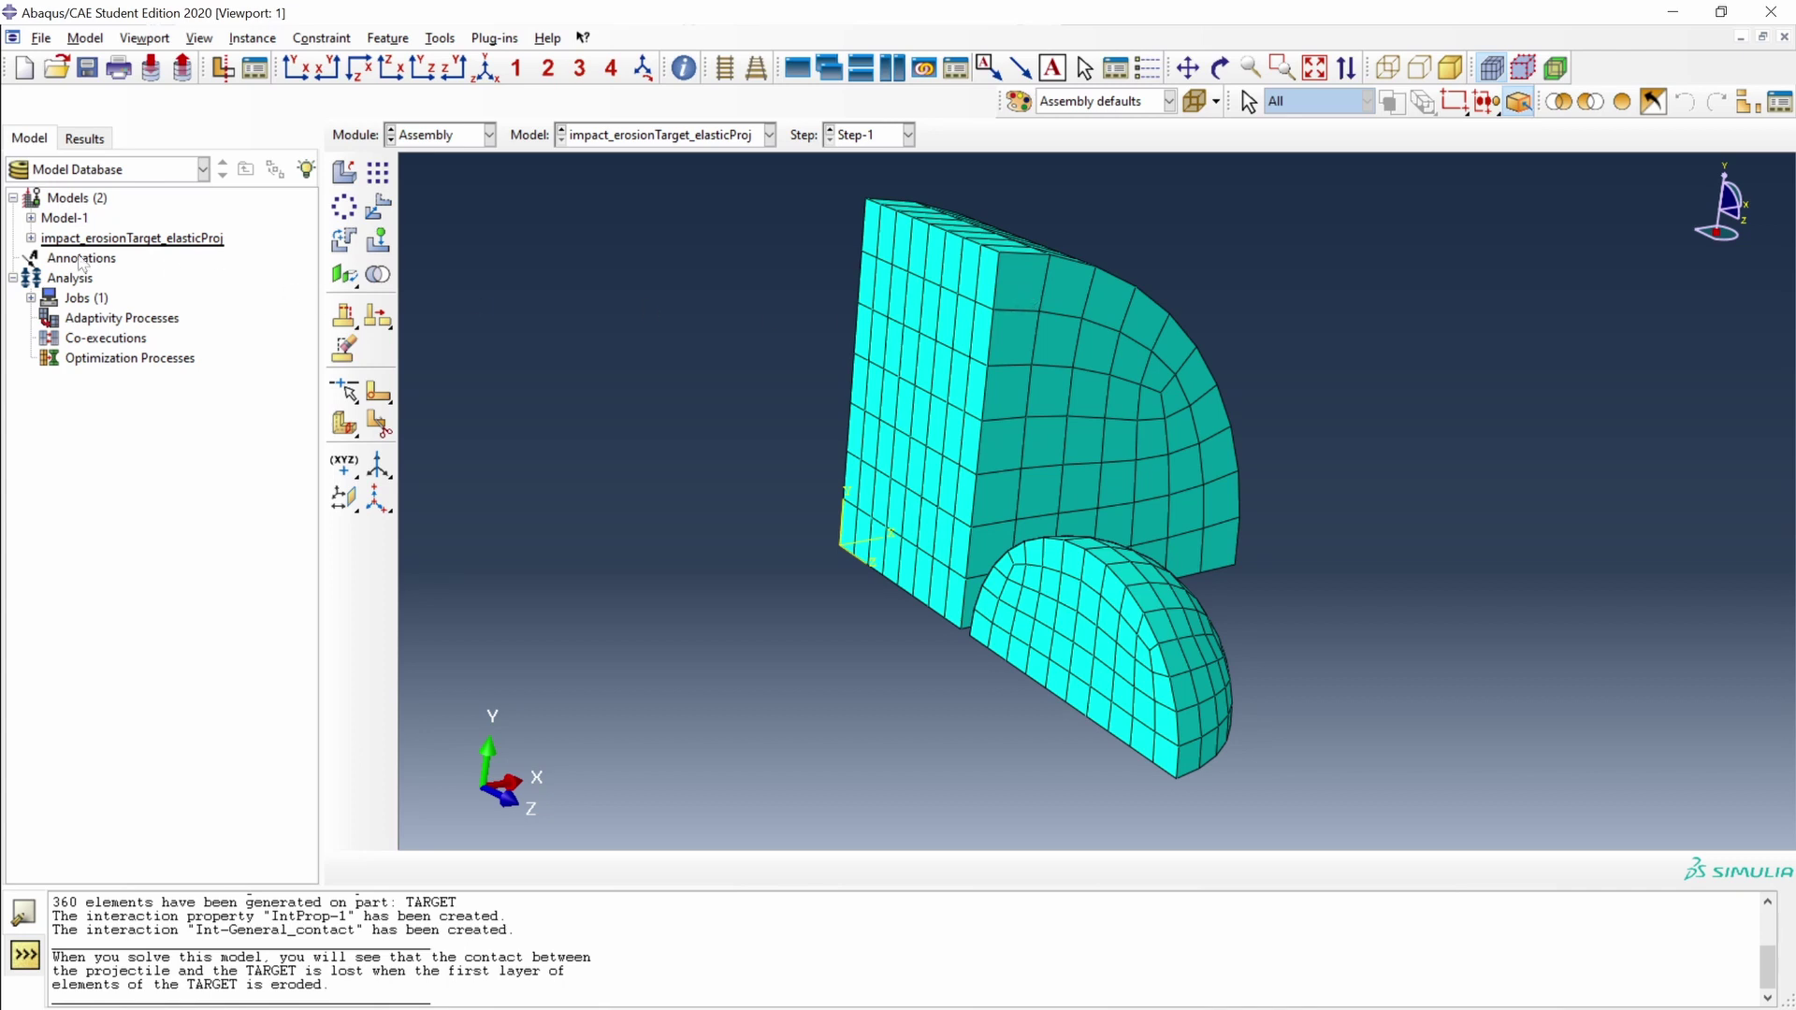
# Open the Aluminum material of impact_erosionTarget_elasticProj and review its elastic, plastic and ductile damage data.
pyautogui.click(31, 238)
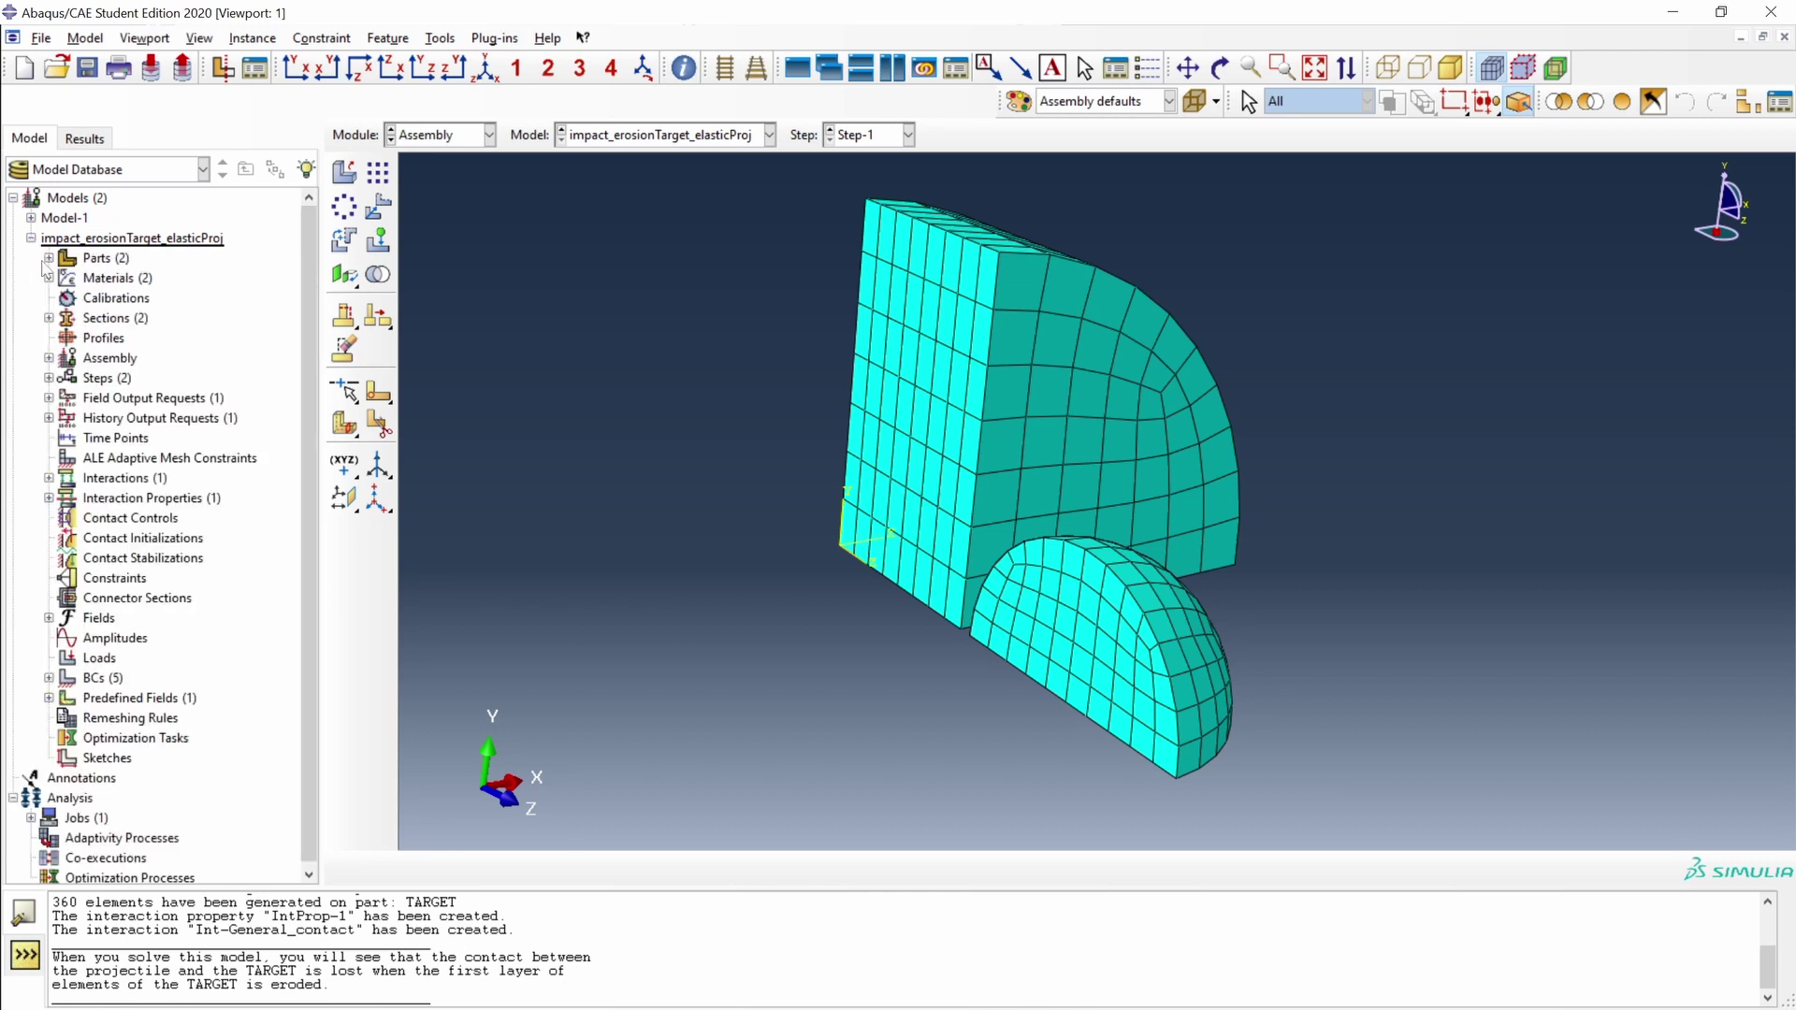
pyautogui.click(49, 278)
pyautogui.doubleClick(110, 299)
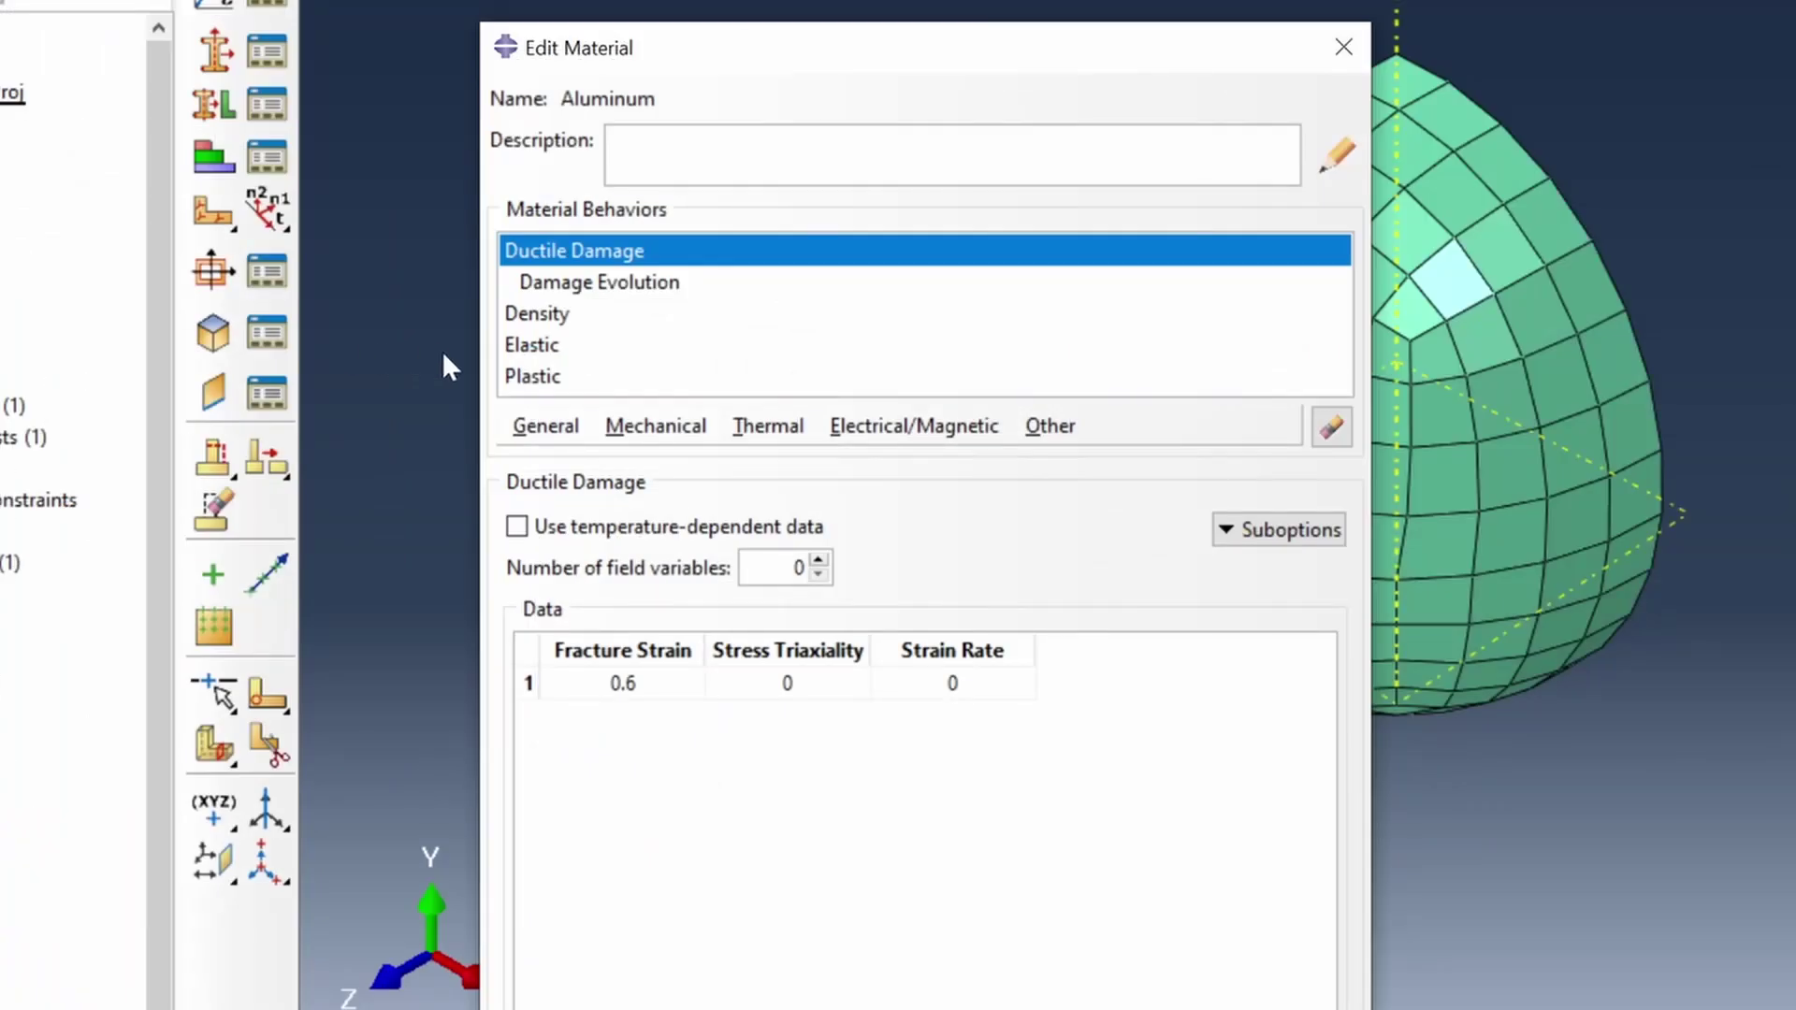
pyautogui.click(566, 346)
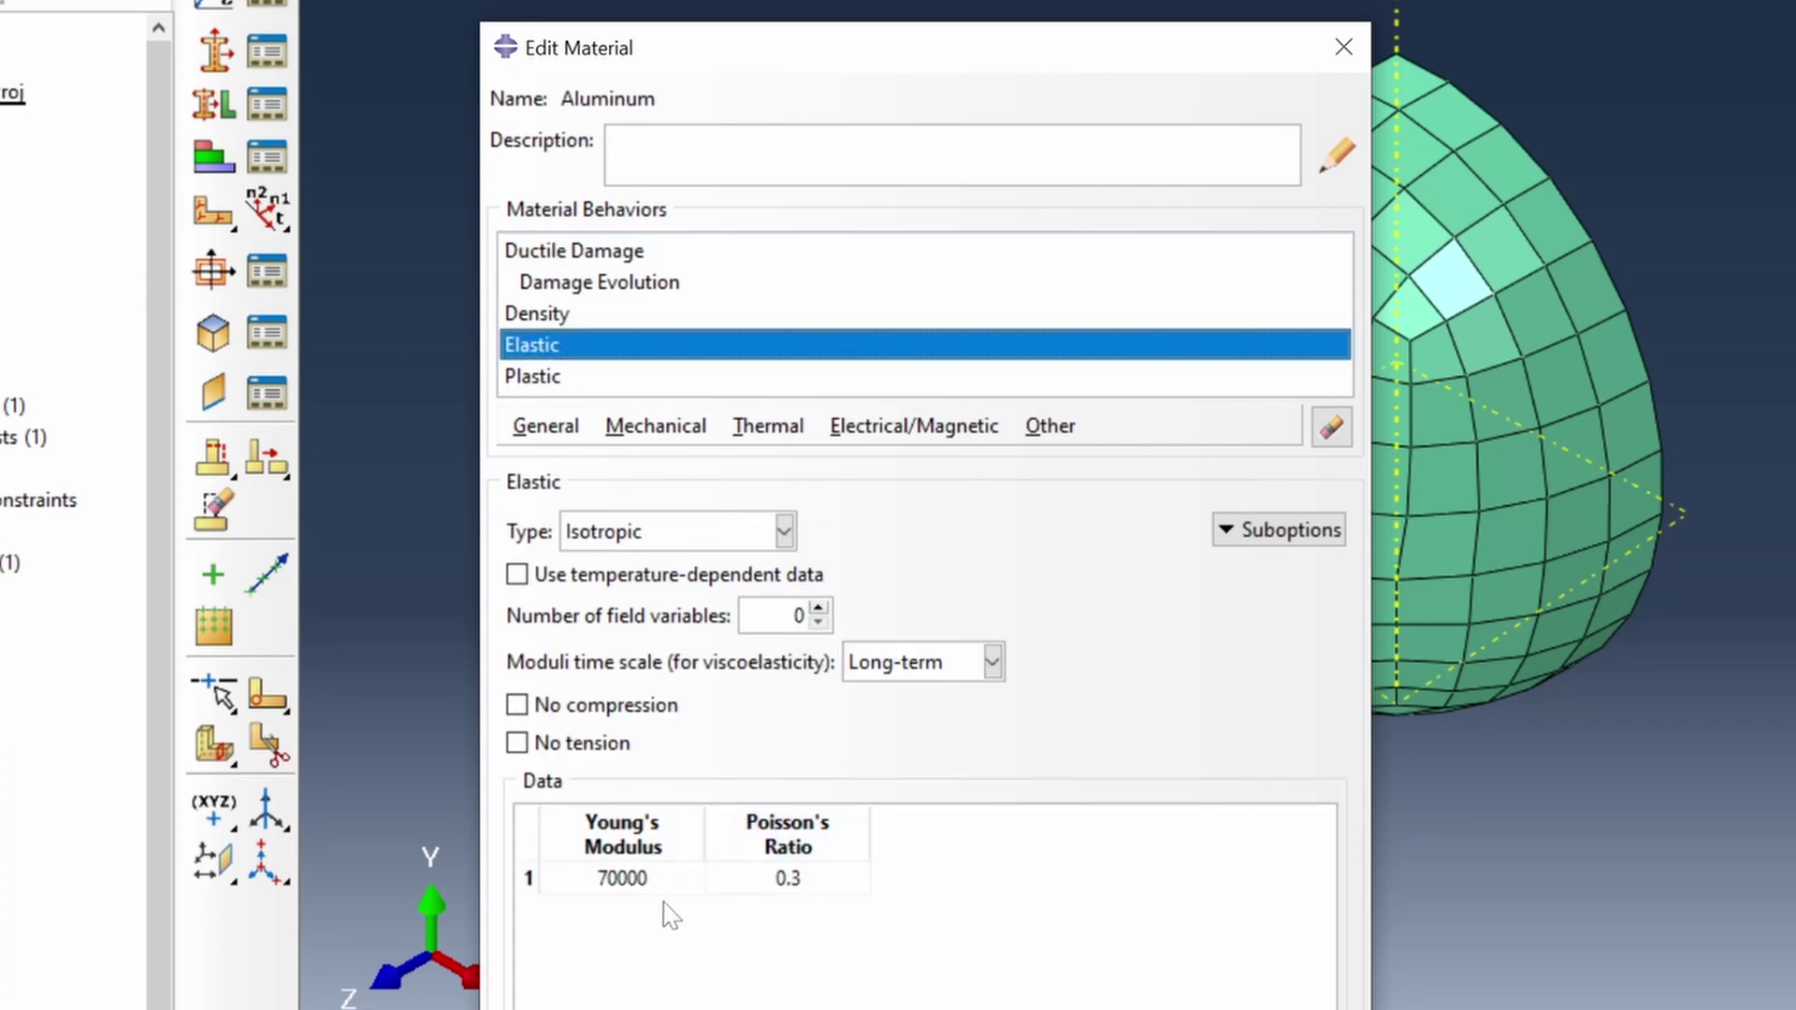
pyautogui.click(565, 378)
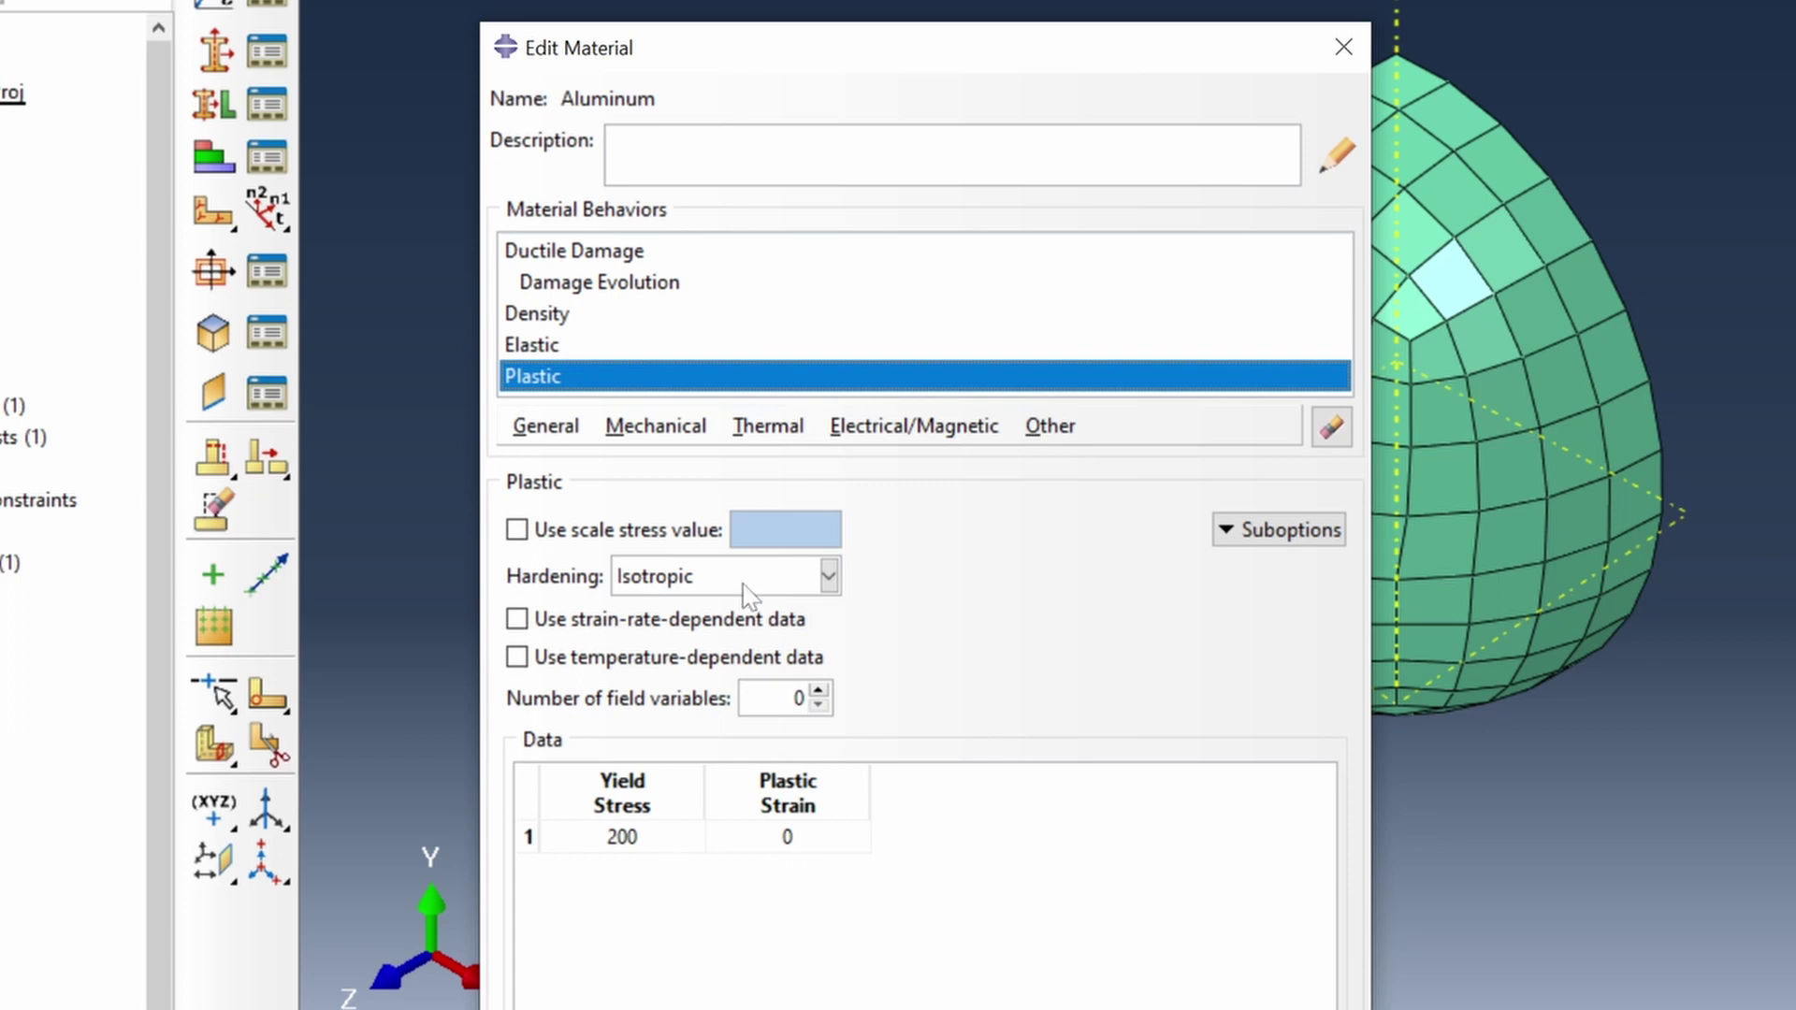
pyautogui.click(631, 253)
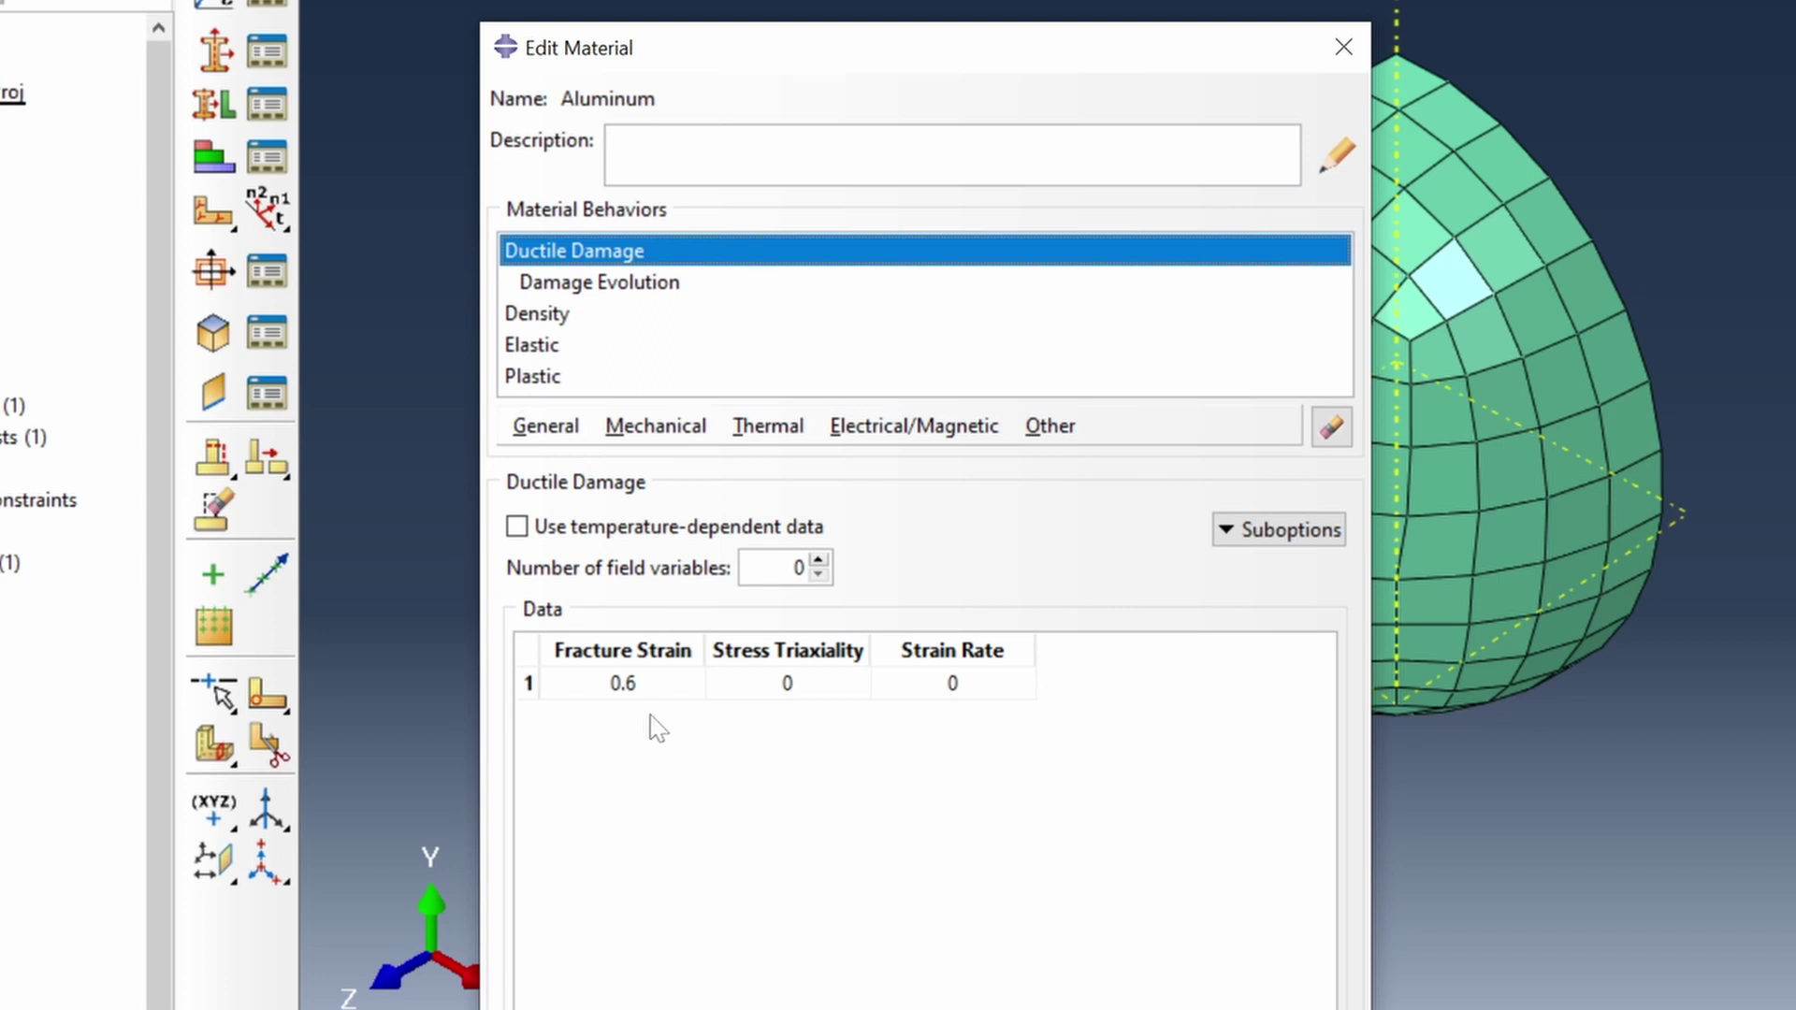
# Review the damage evolution suboption of Aluminum's ductile damage, and close the suboption and material editors.
pyautogui.click(1295, 531)
pyautogui.click(1310, 567)
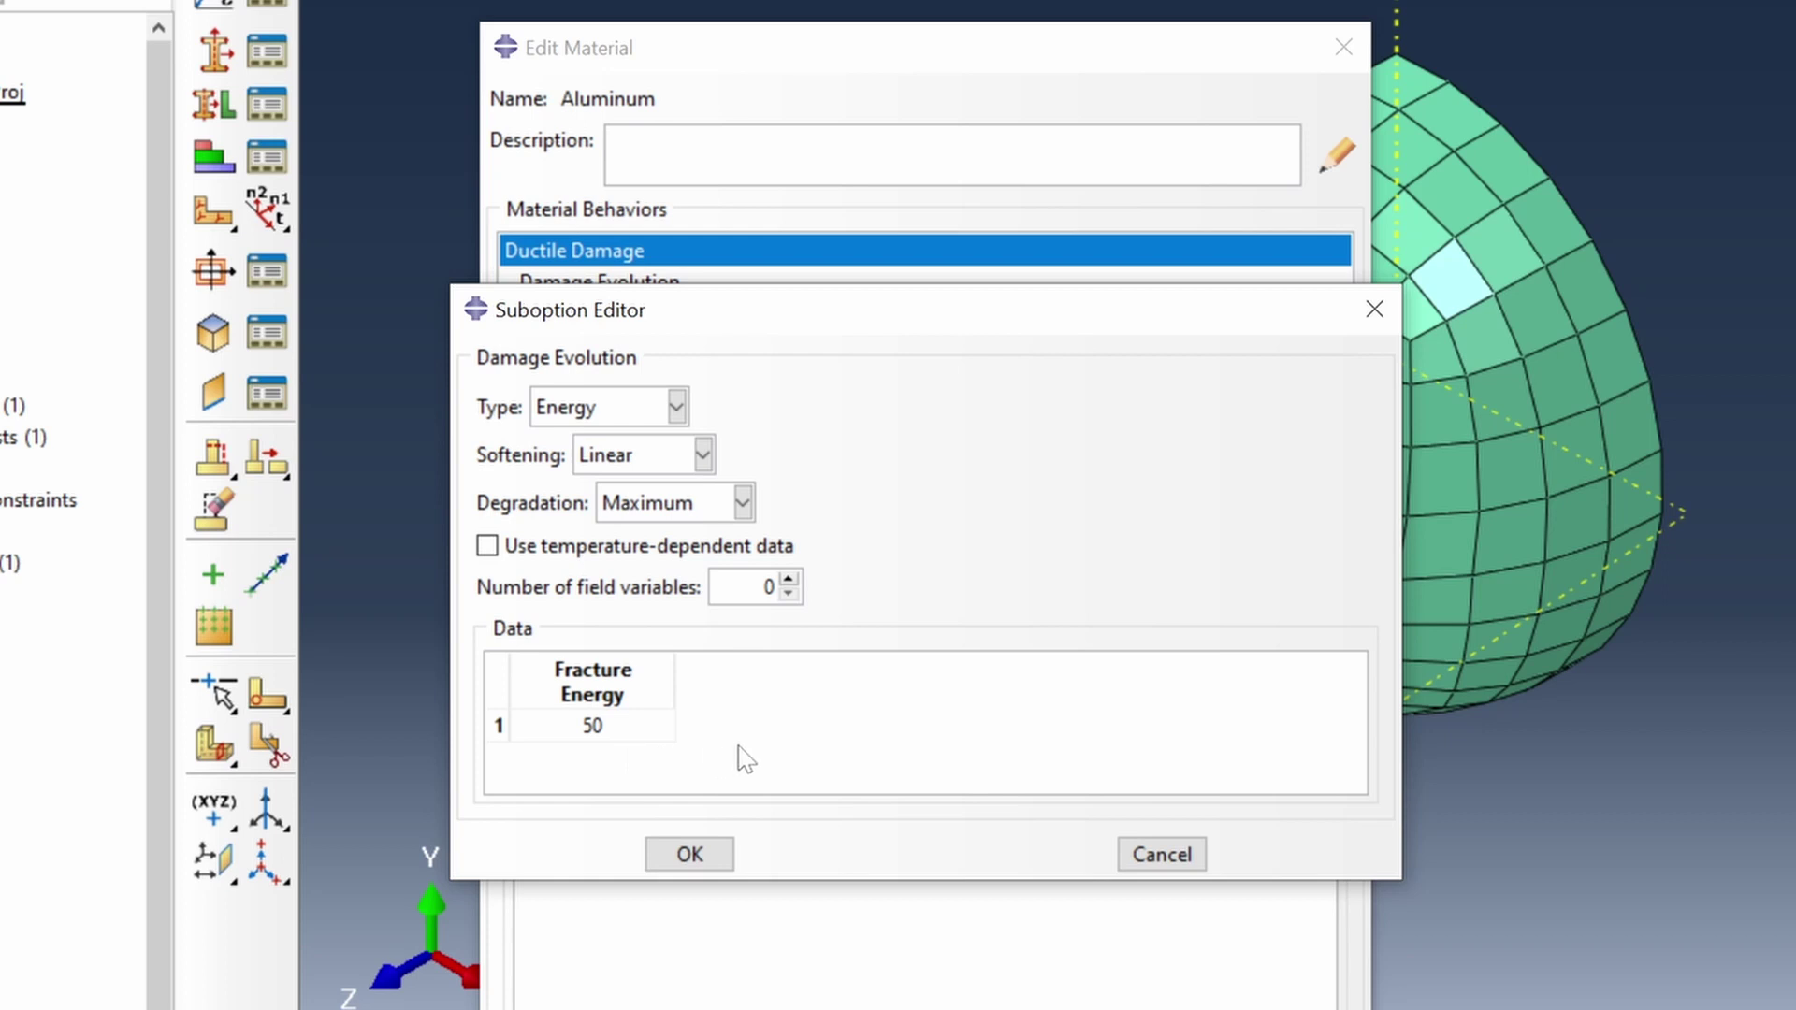
pyautogui.click(691, 856)
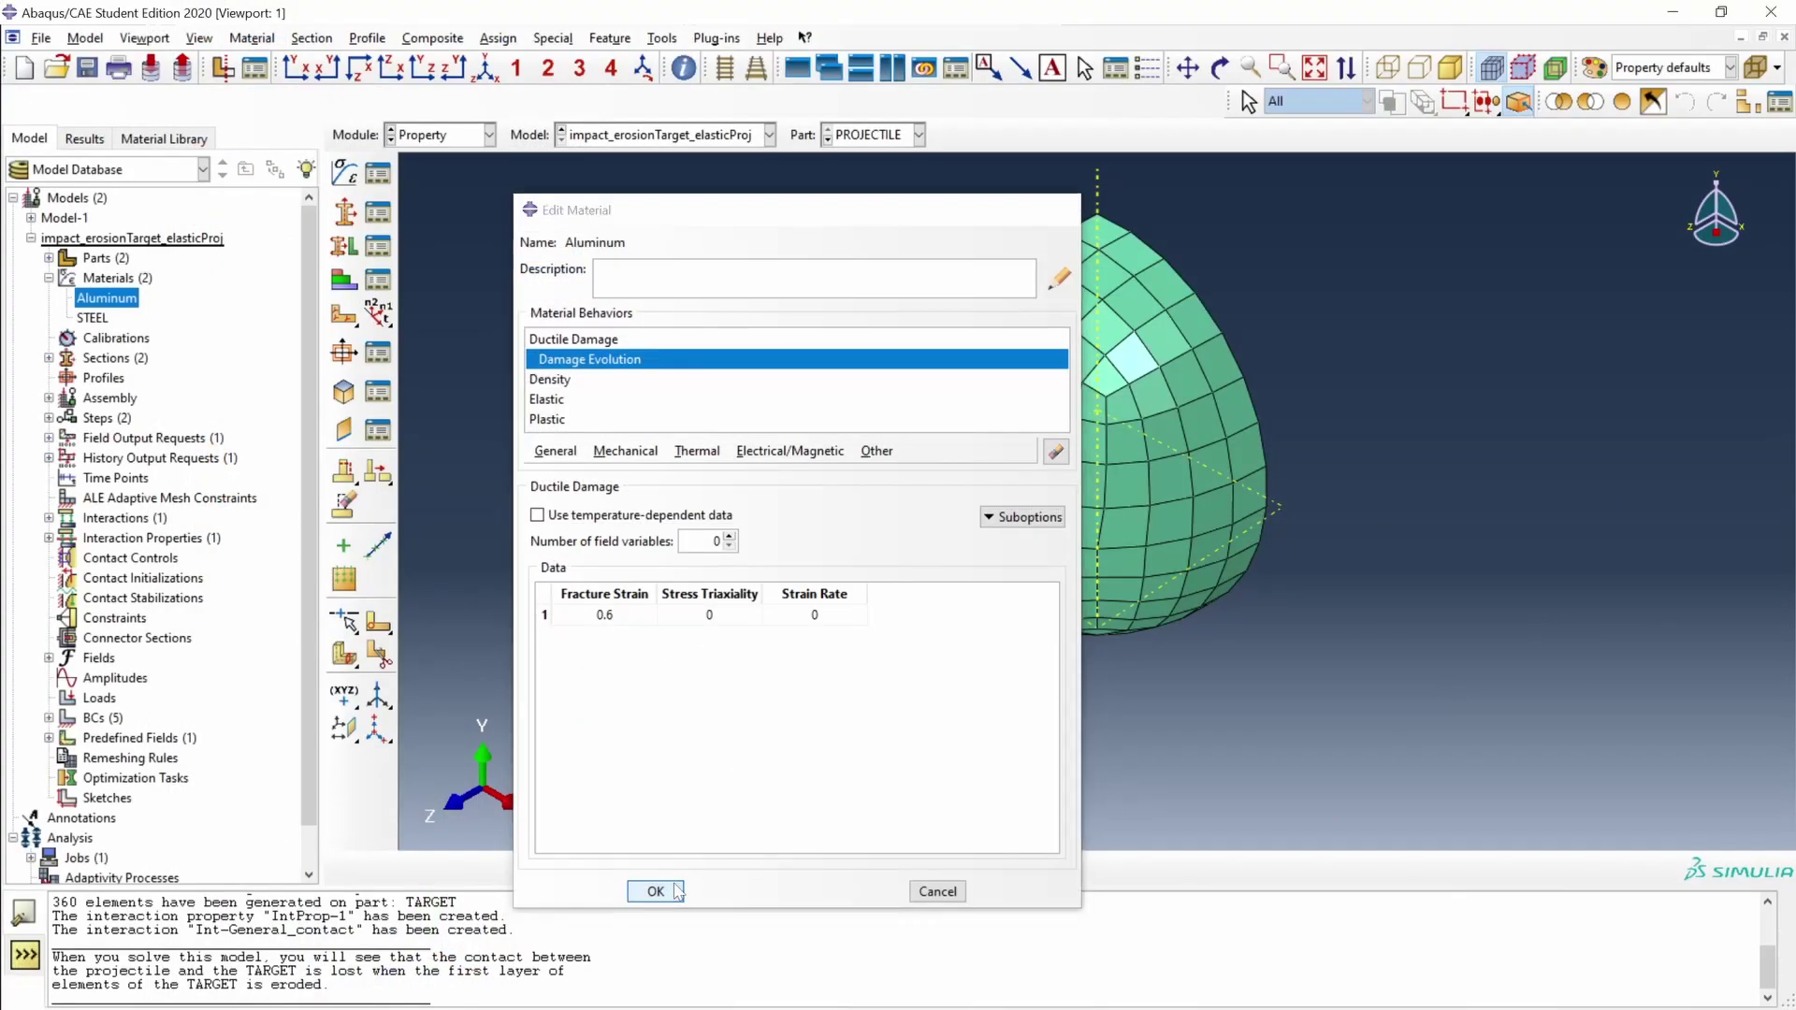
pyautogui.click(702, 1009)
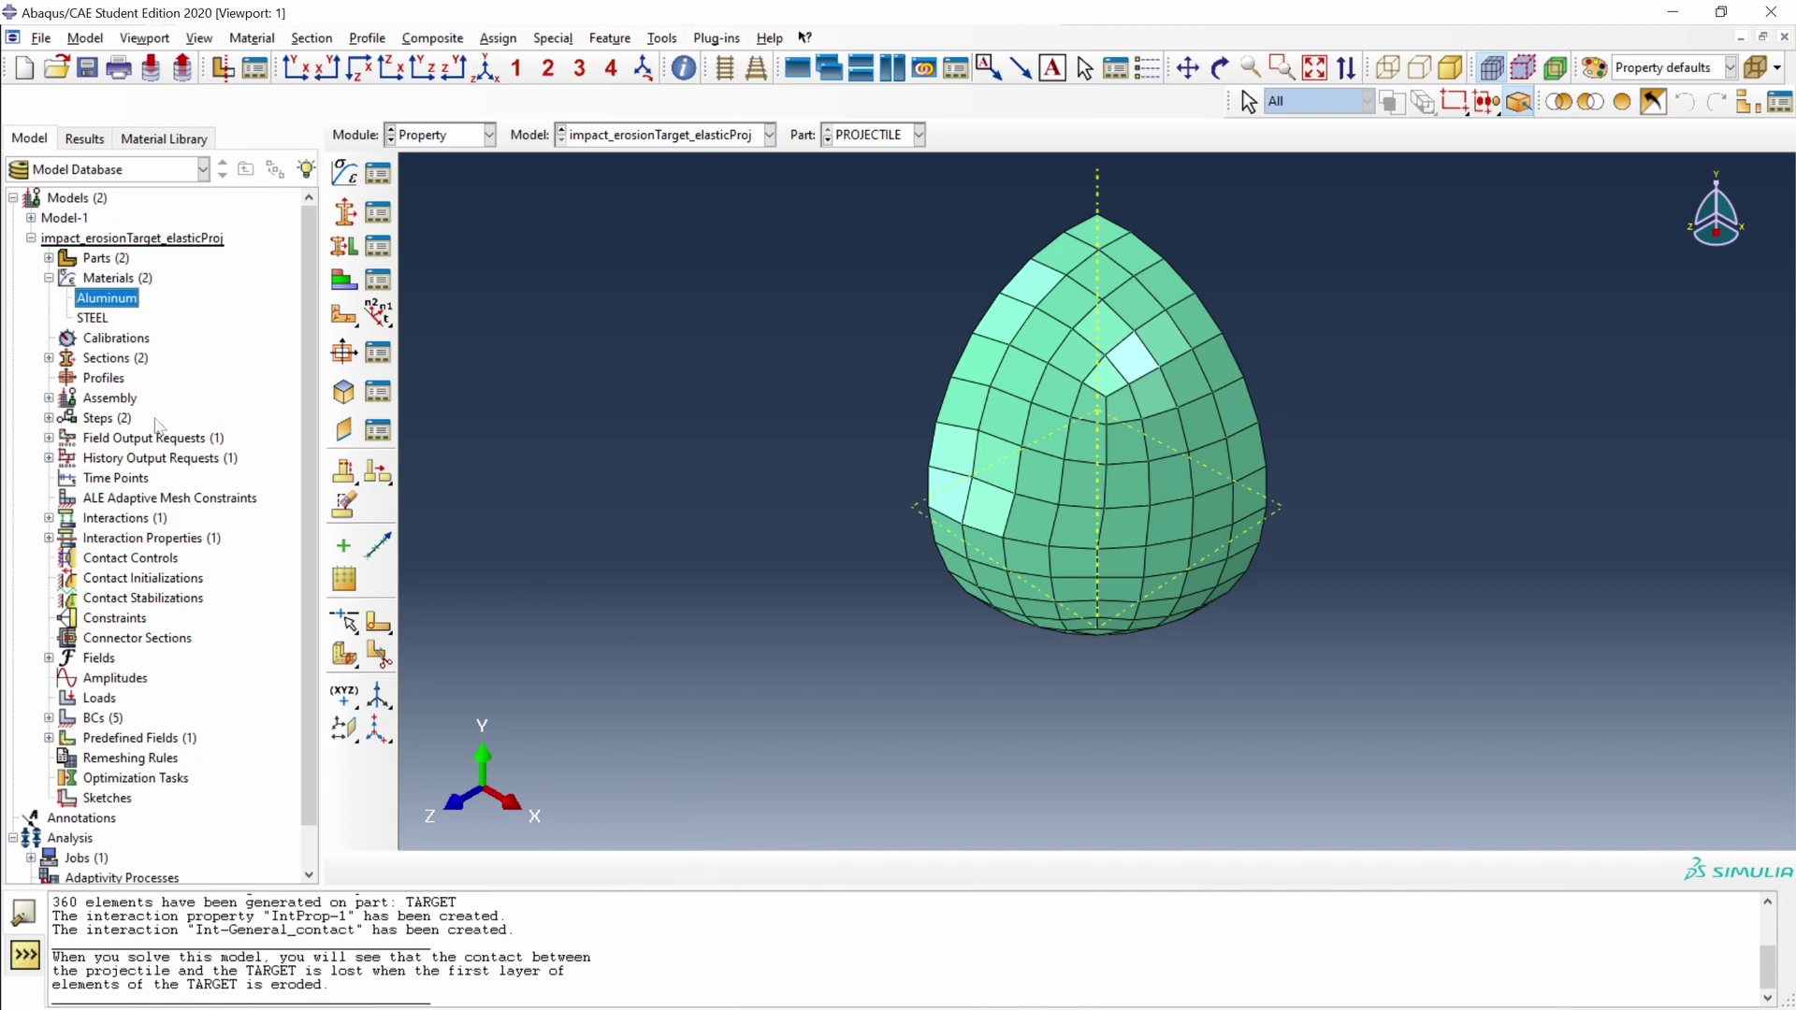
# Open field output request F-Output-1, make its variables editable, check the STATUS entry and accept the request.
pyautogui.click(49, 438)
pyautogui.doubleClick(110, 457)
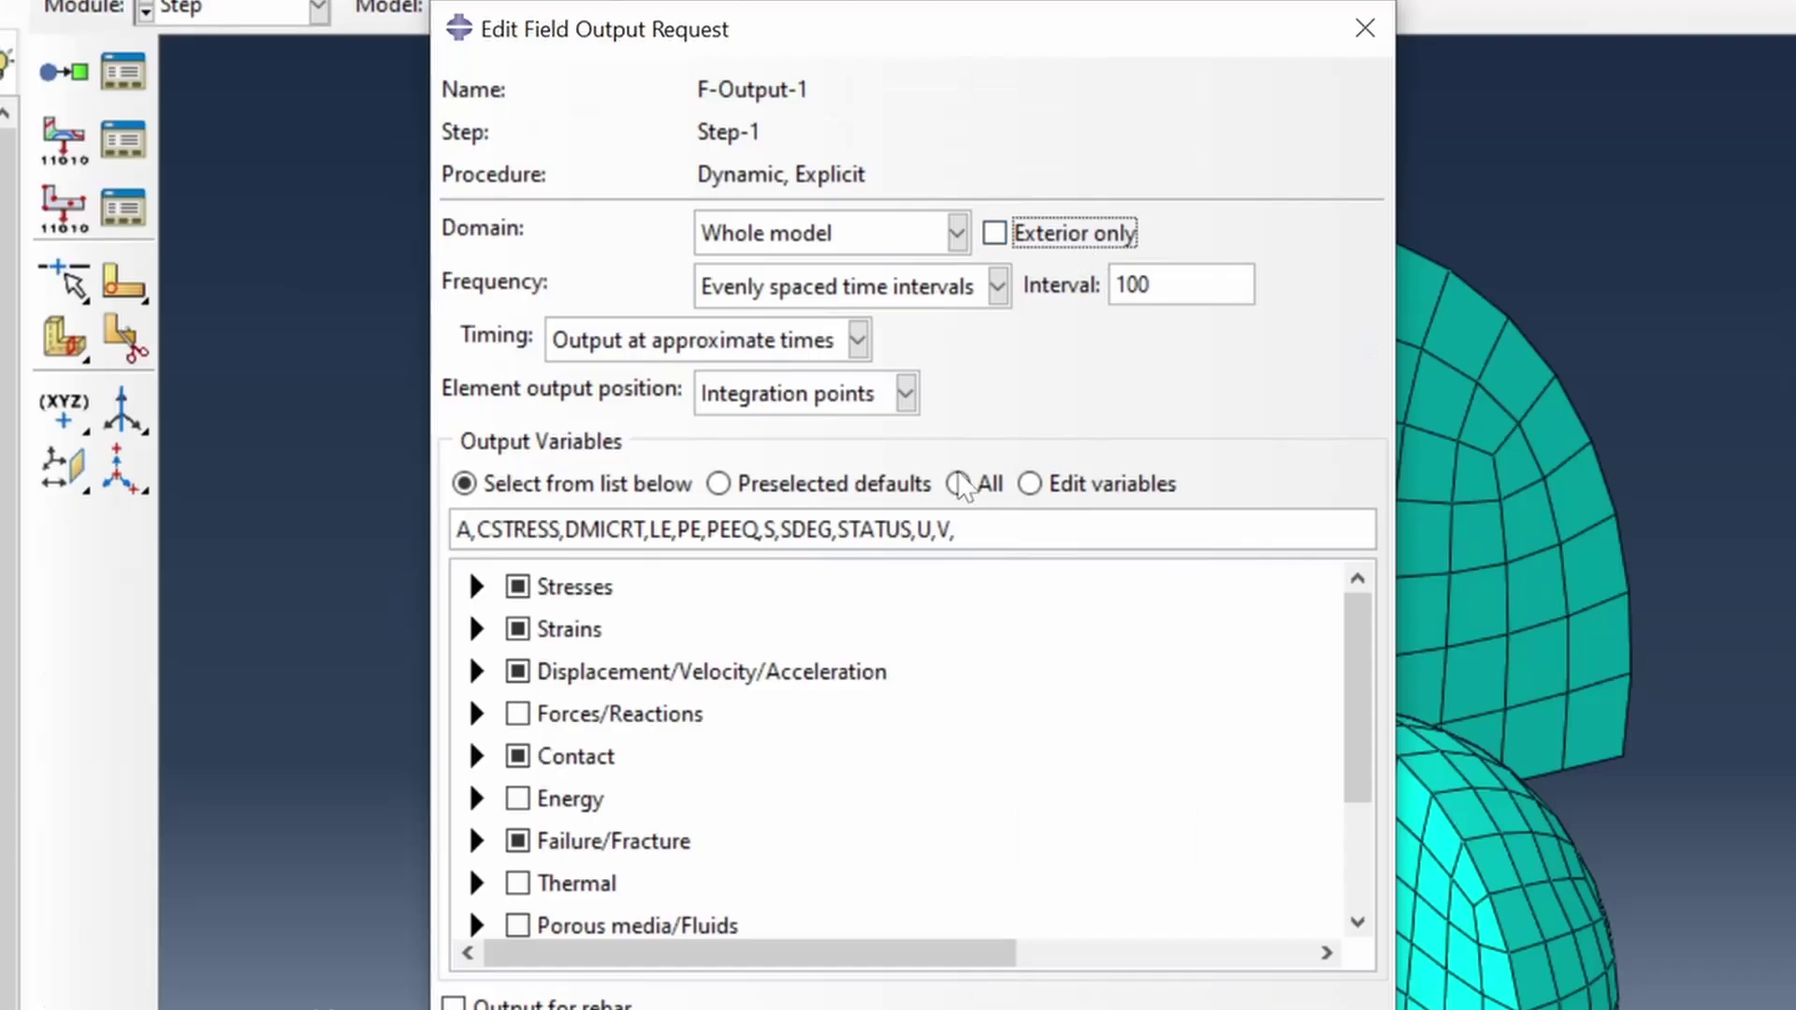
pyautogui.click(1029, 483)
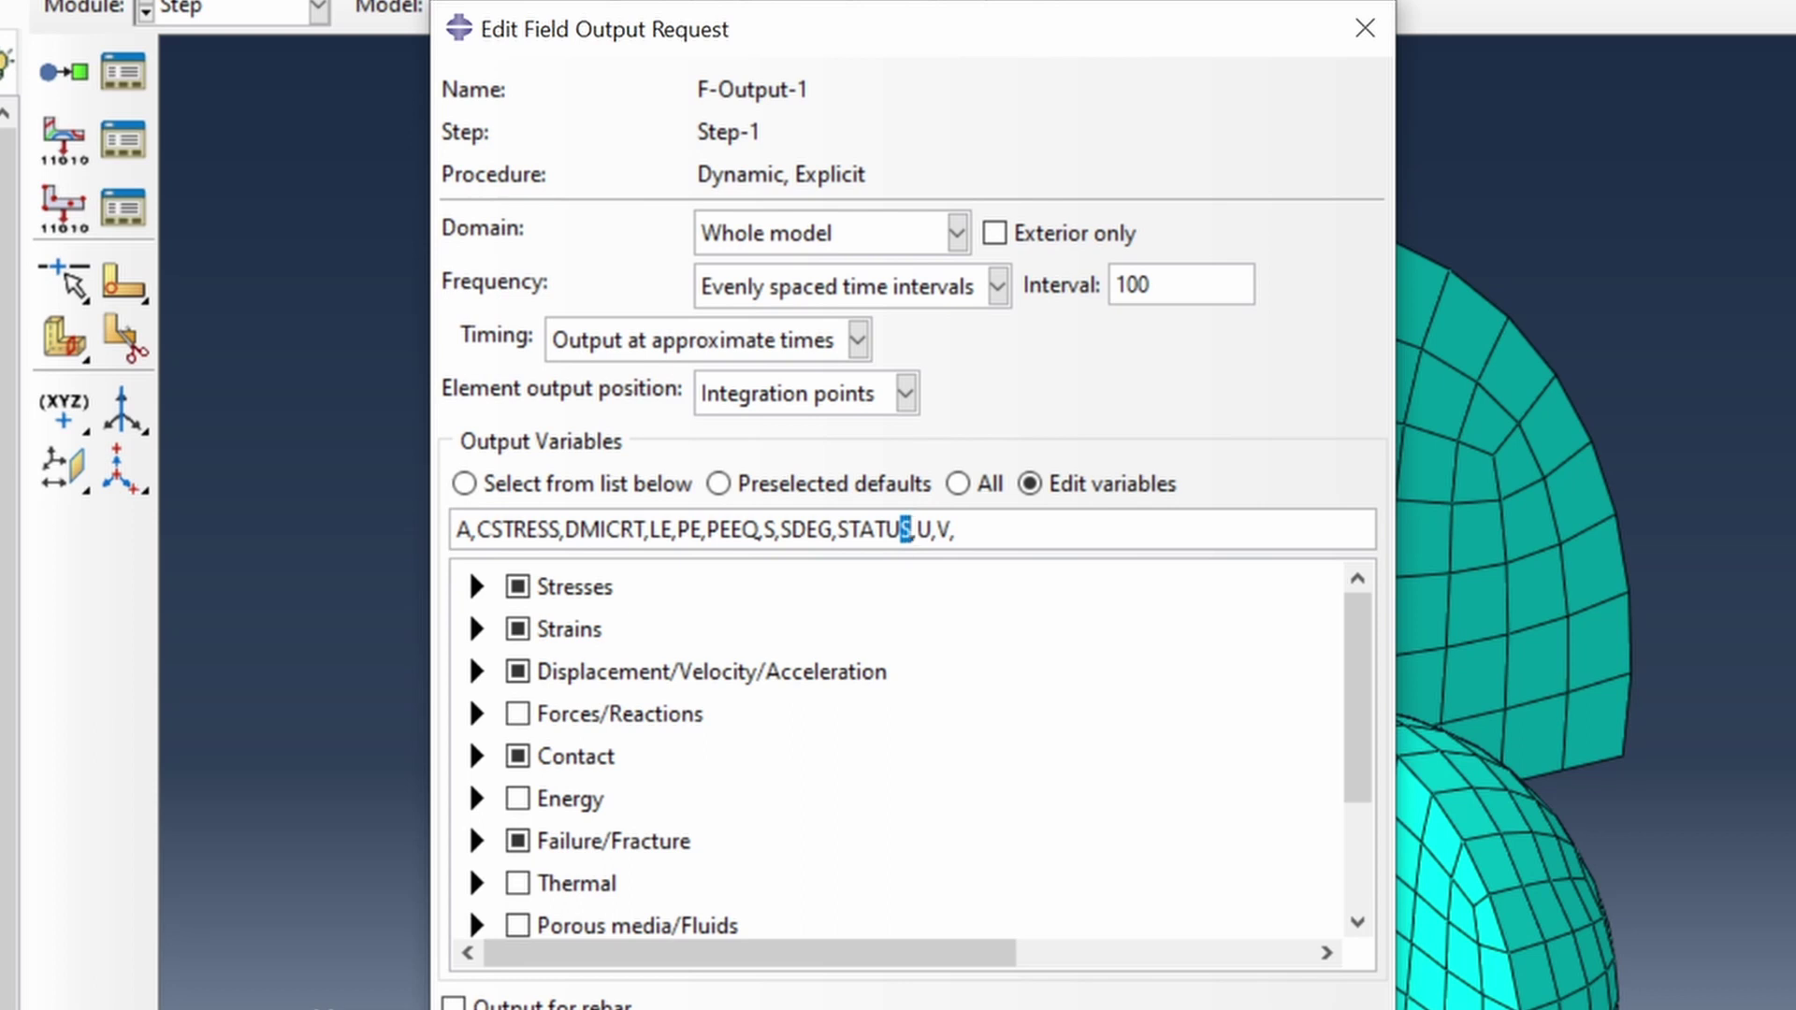
pyautogui.doubleClick(898, 529)
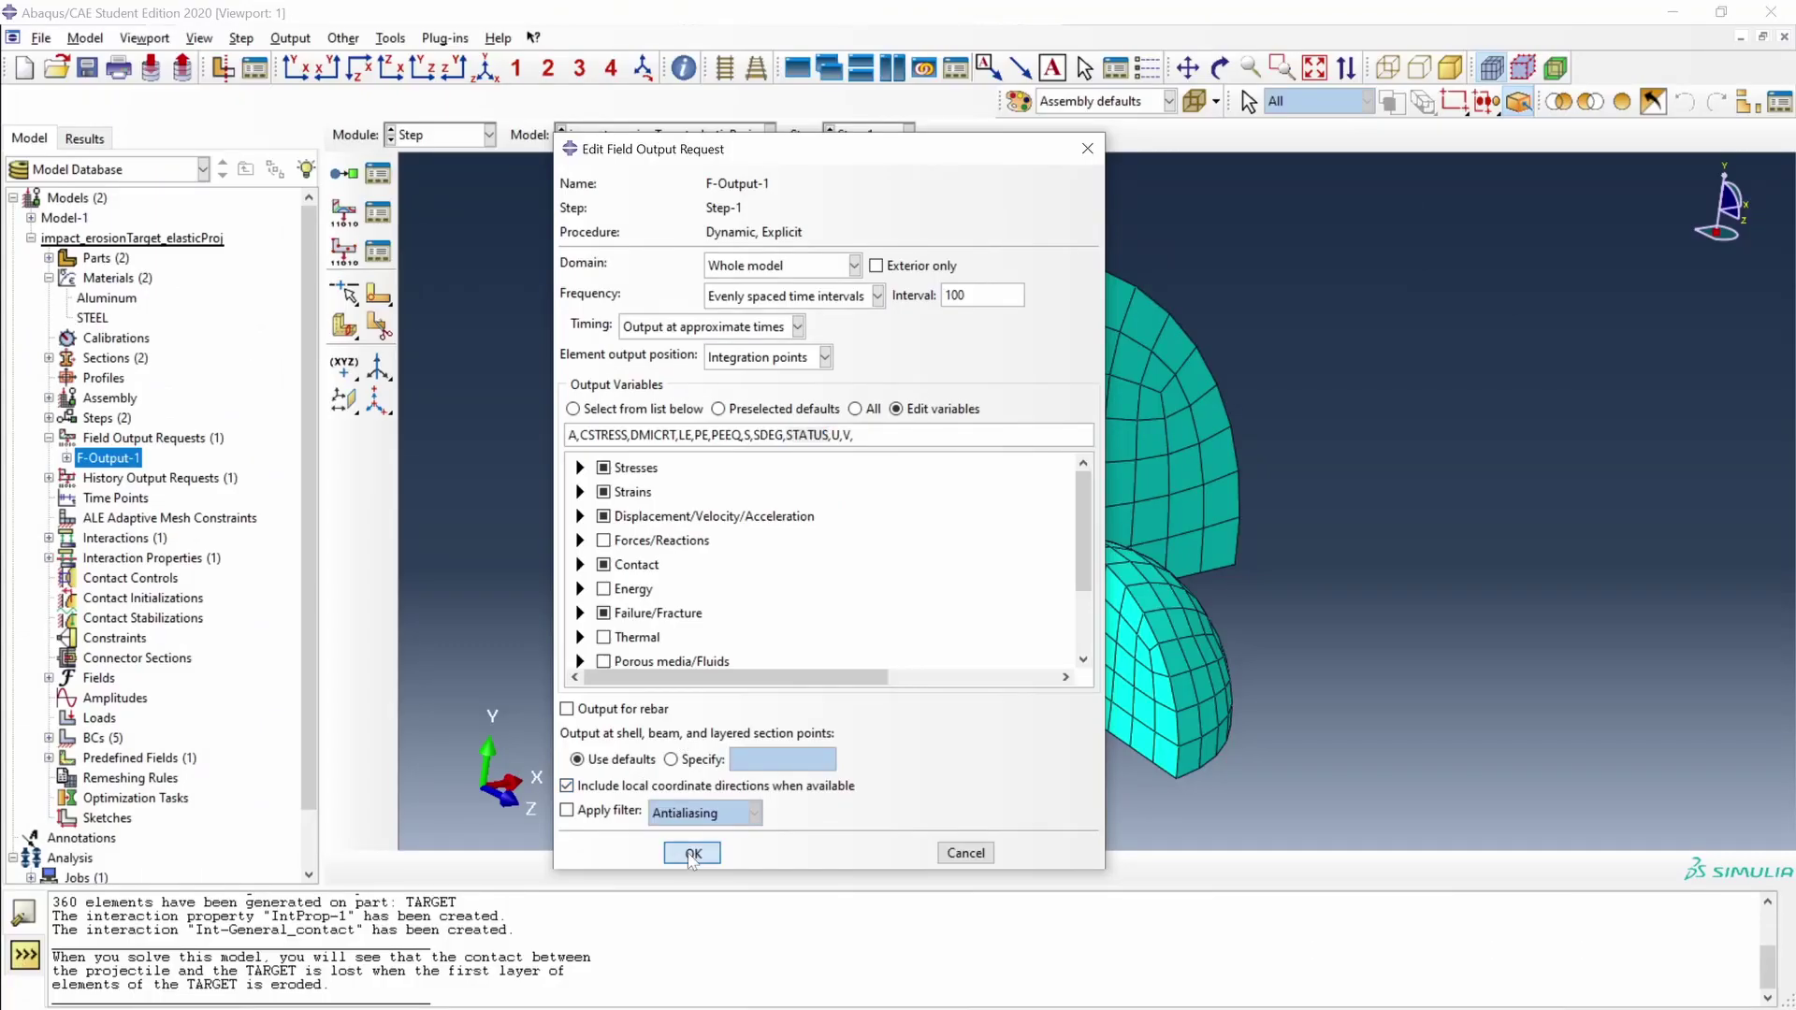
pyautogui.click(693, 854)
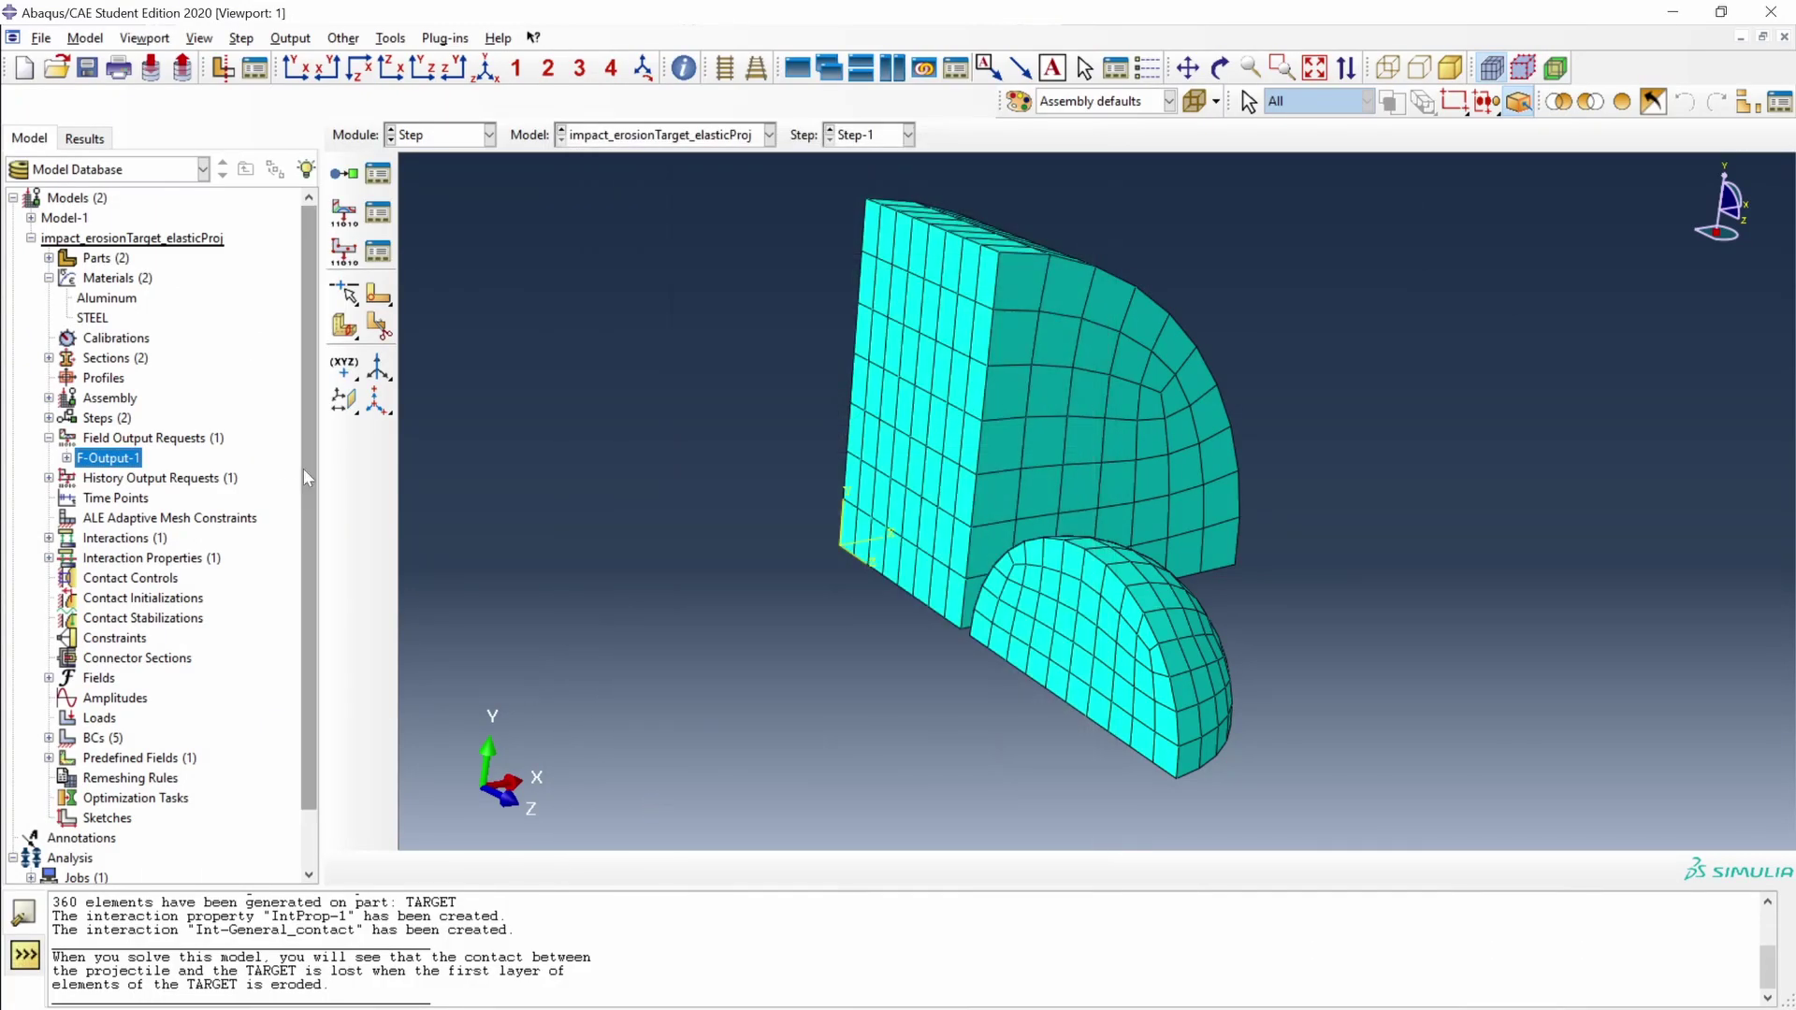
# Submit the impact_erosionTarget_elasticProj job for analysis.
pyautogui.scroll(-2, 301, 458)
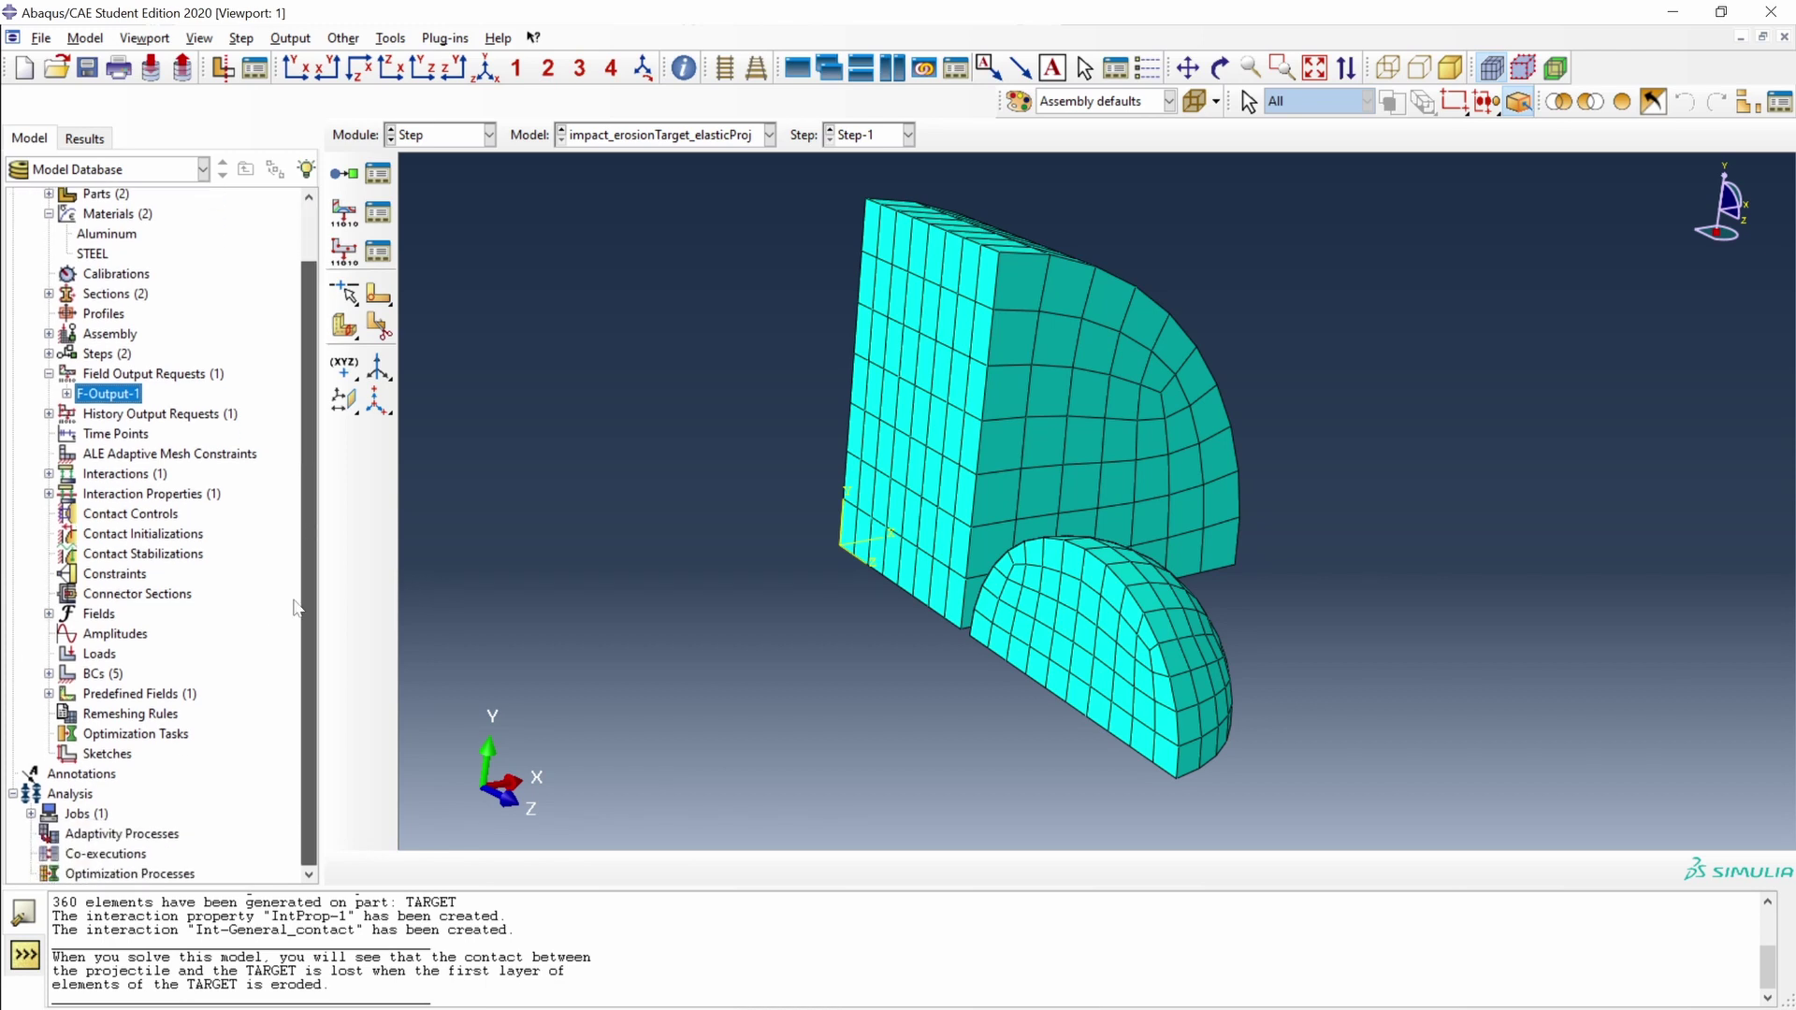
pyautogui.click(31, 814)
pyautogui.rightClick(128, 835)
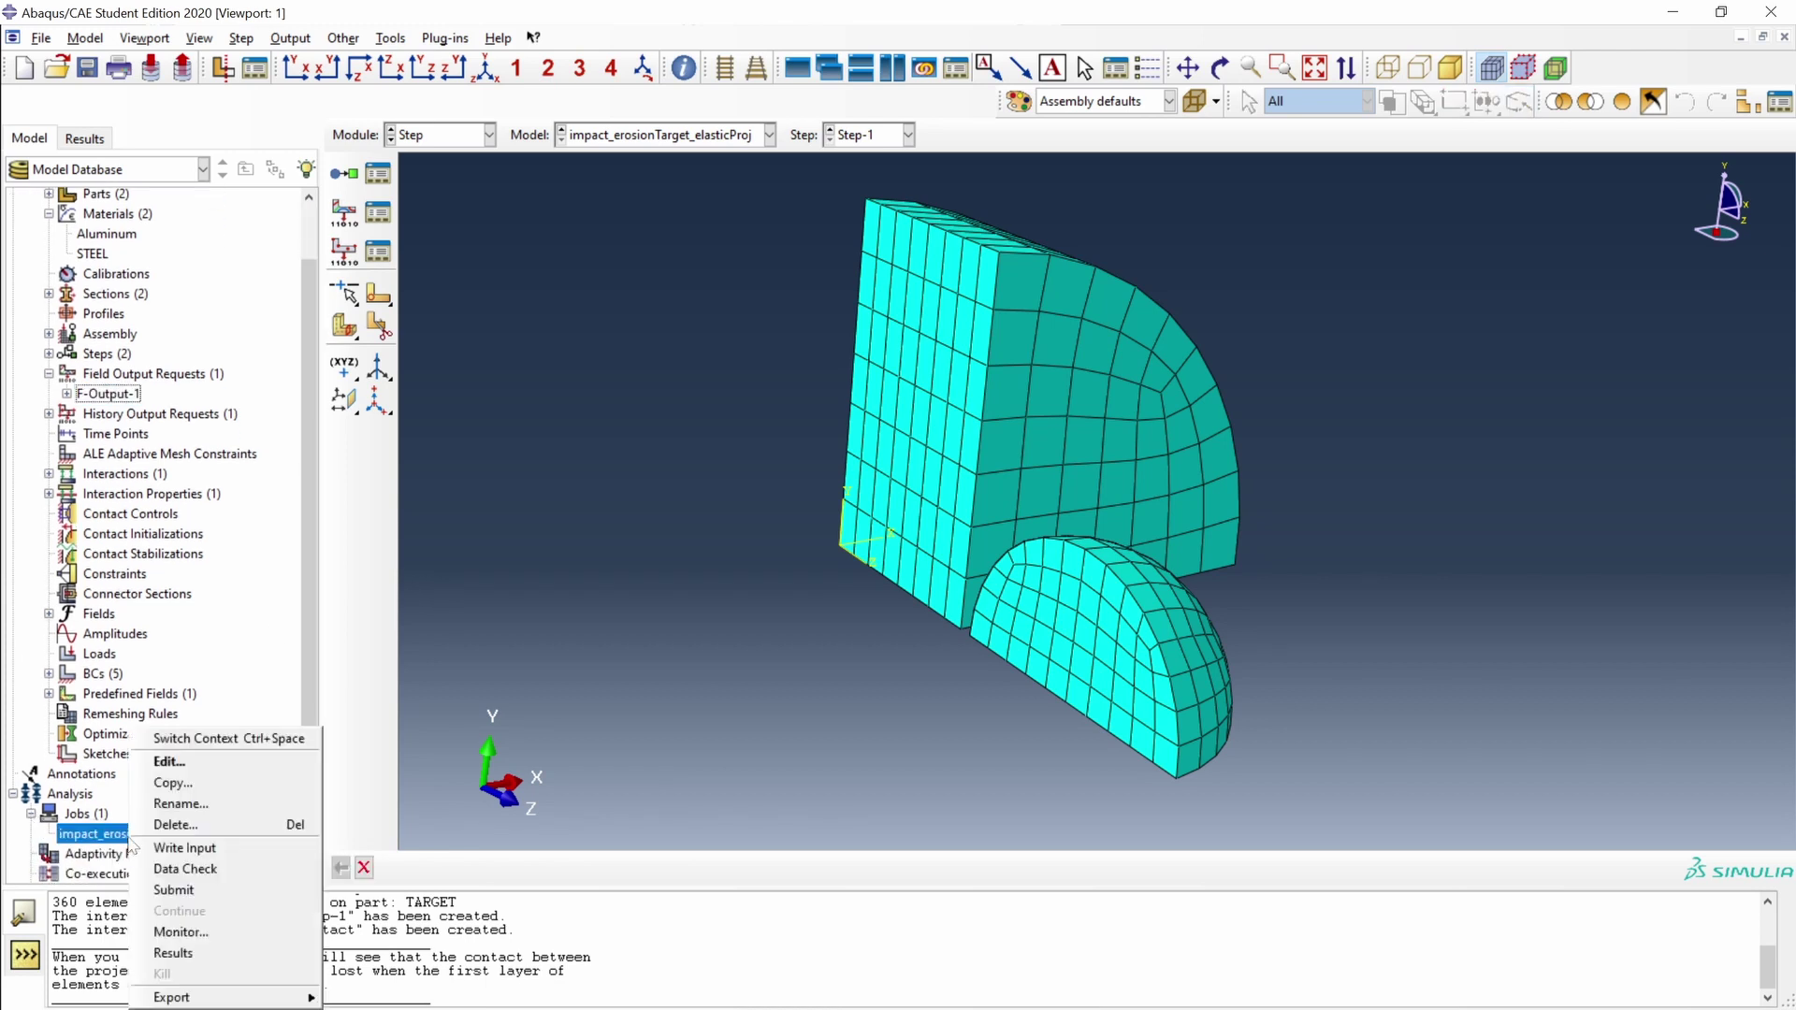
pyautogui.click(190, 885)
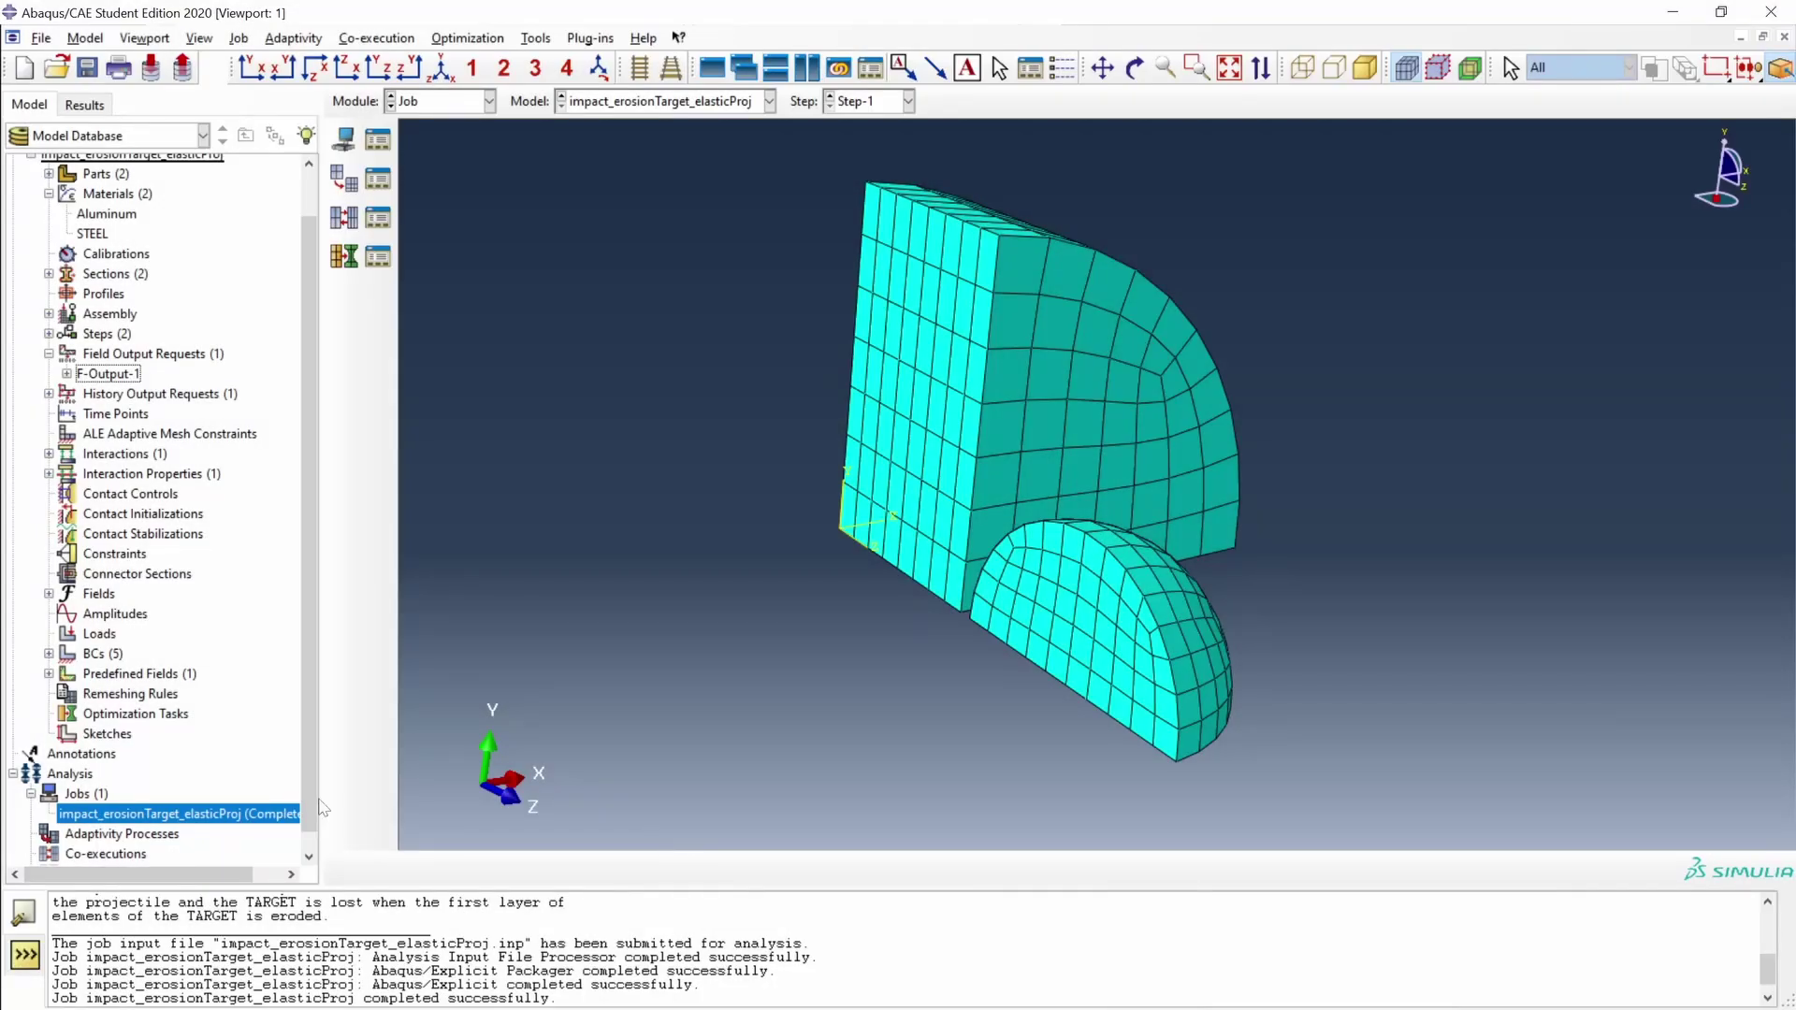
# Open the results of the completed impact_erosionTarget_elasticProj job and plot the Mises stress contours on the deformed shape.
pyautogui.moveTo(398, 787); pyautogui.dragTo(410, 787)
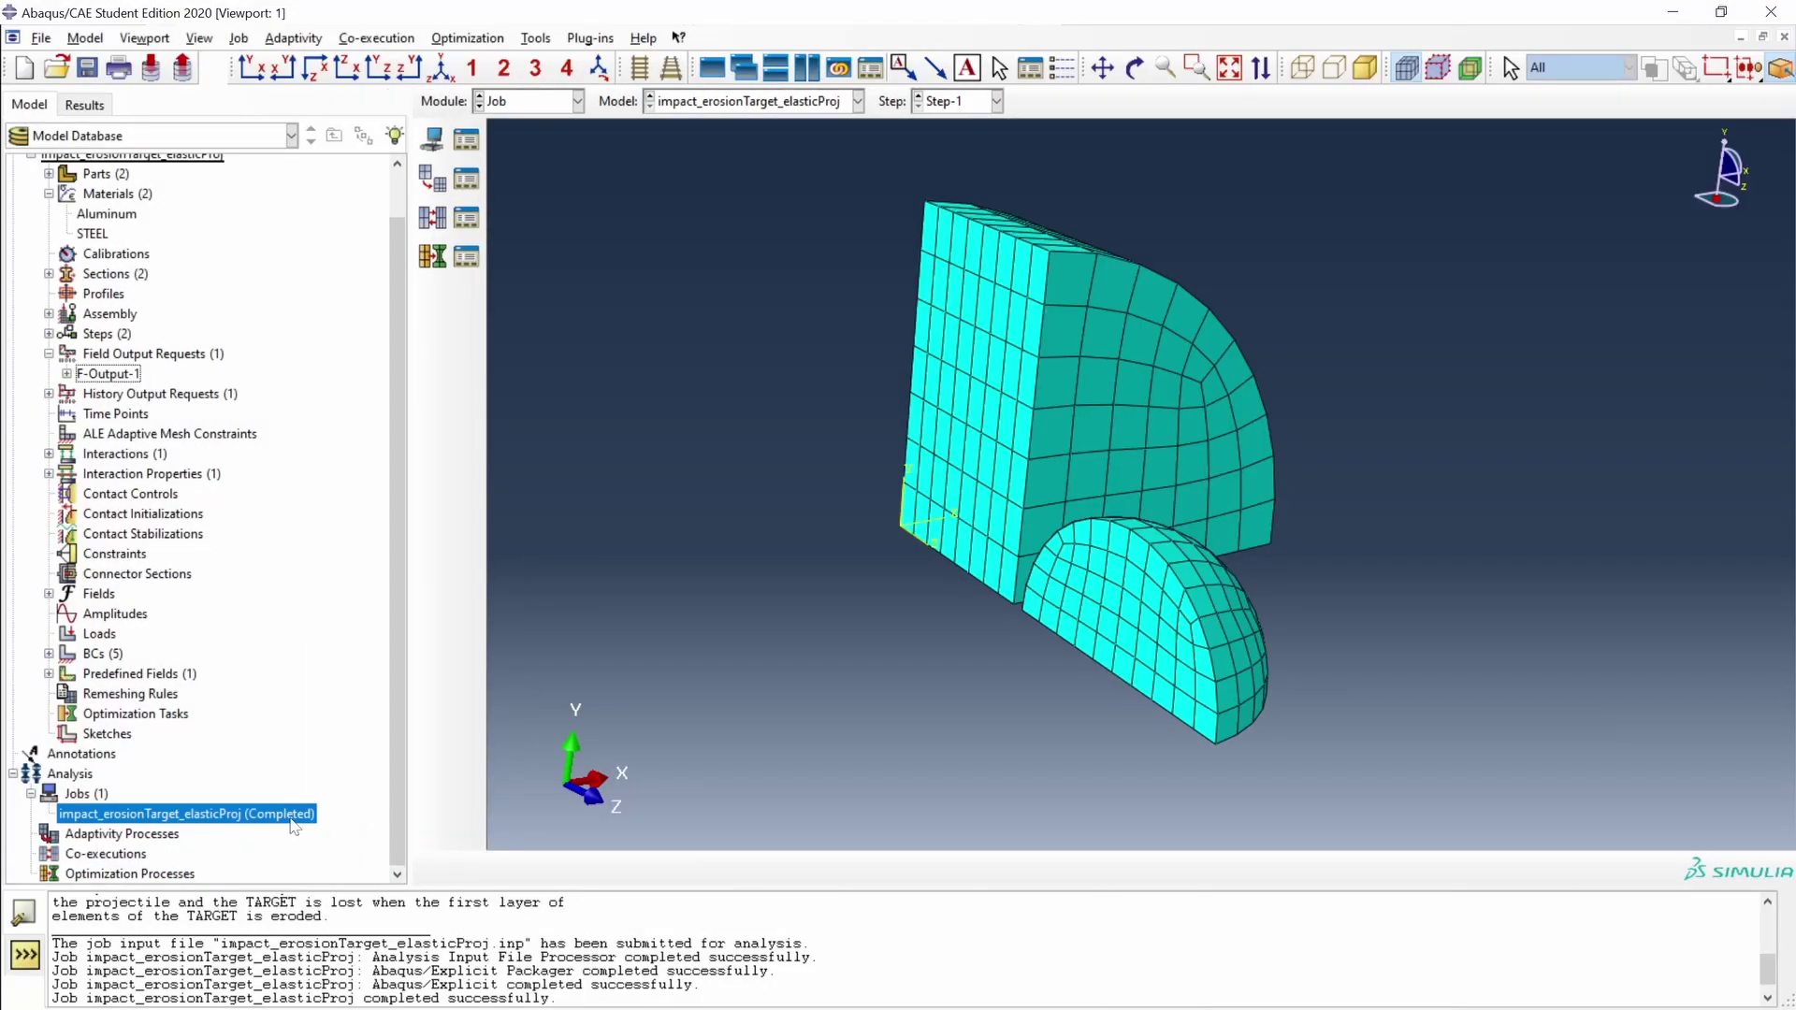
pyautogui.rightClick(294, 816)
pyautogui.click(378, 956)
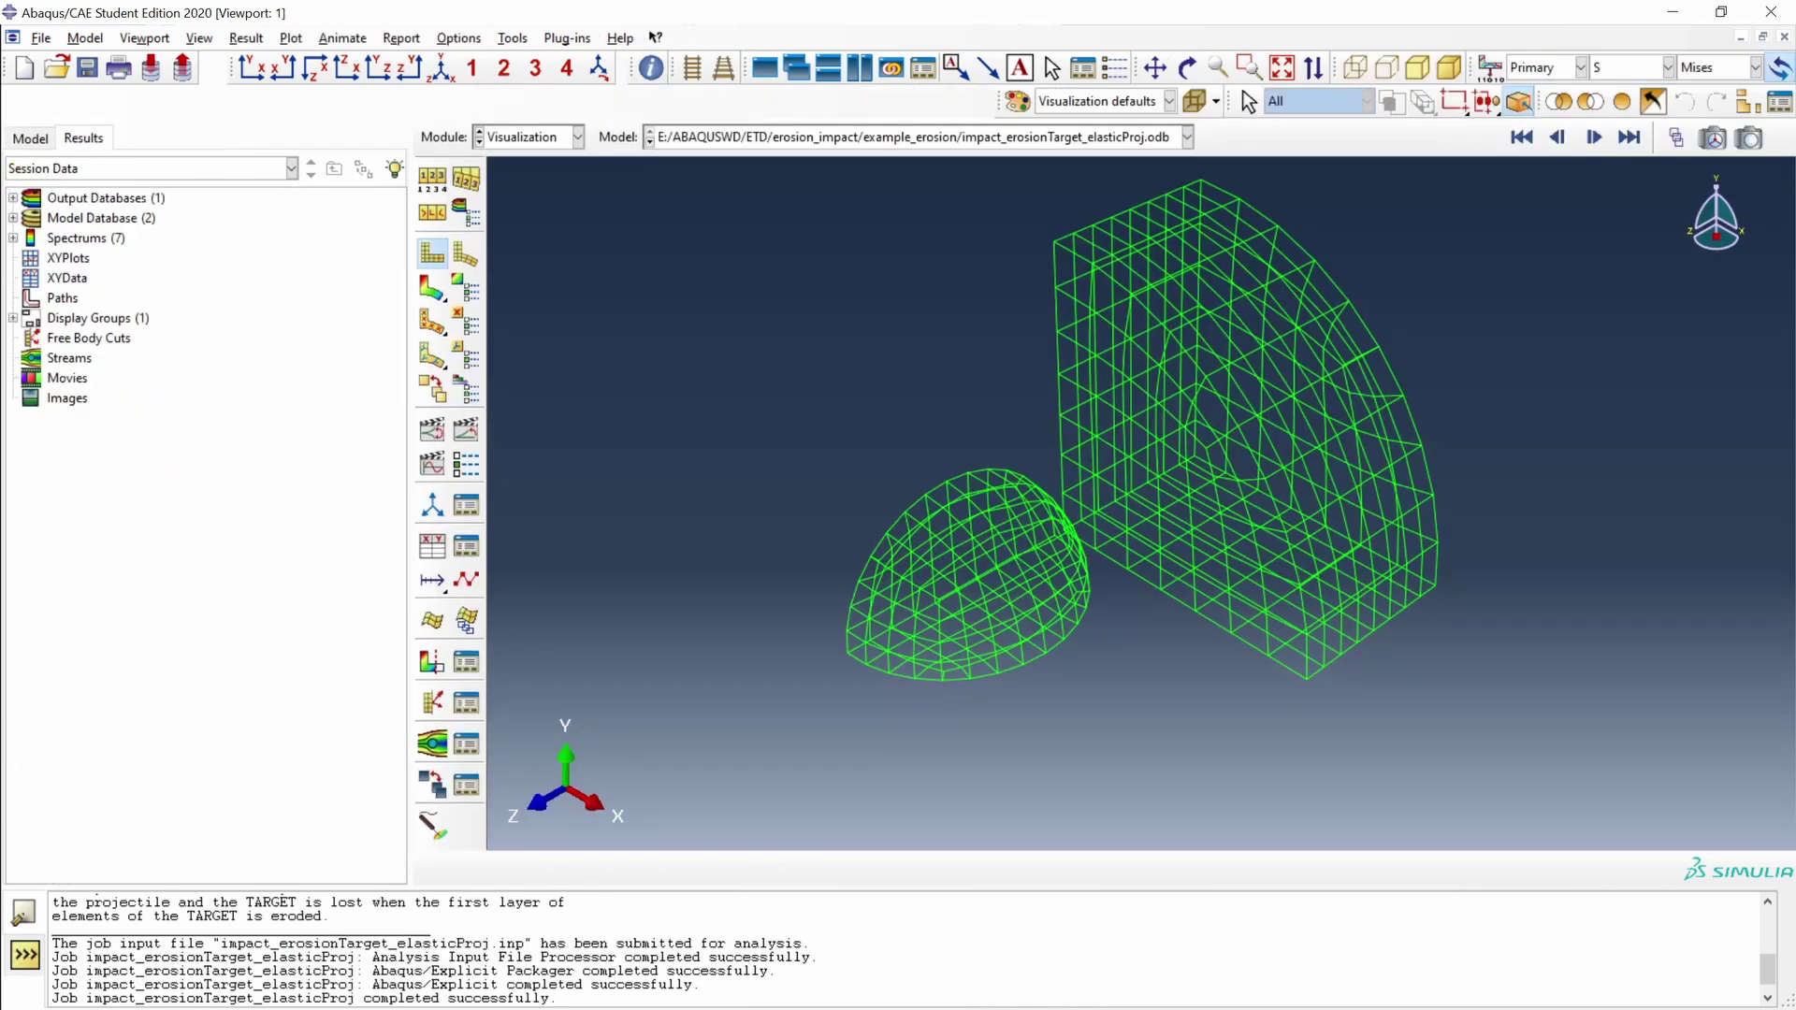
pyautogui.click(432, 290)
# Set a rotation center on the target and turn the model to show the target and projectile from the impact side.
pyautogui.keyDown('ctrl'); pyautogui.keyDown('alt'); pyautogui.moveTo(1184, 639); pyautogui.dragTo(1114, 455); pyautogui.keyUp('alt'); pyautogui.keyUp('ctrl')
pyautogui.rightClick(1097, 415)
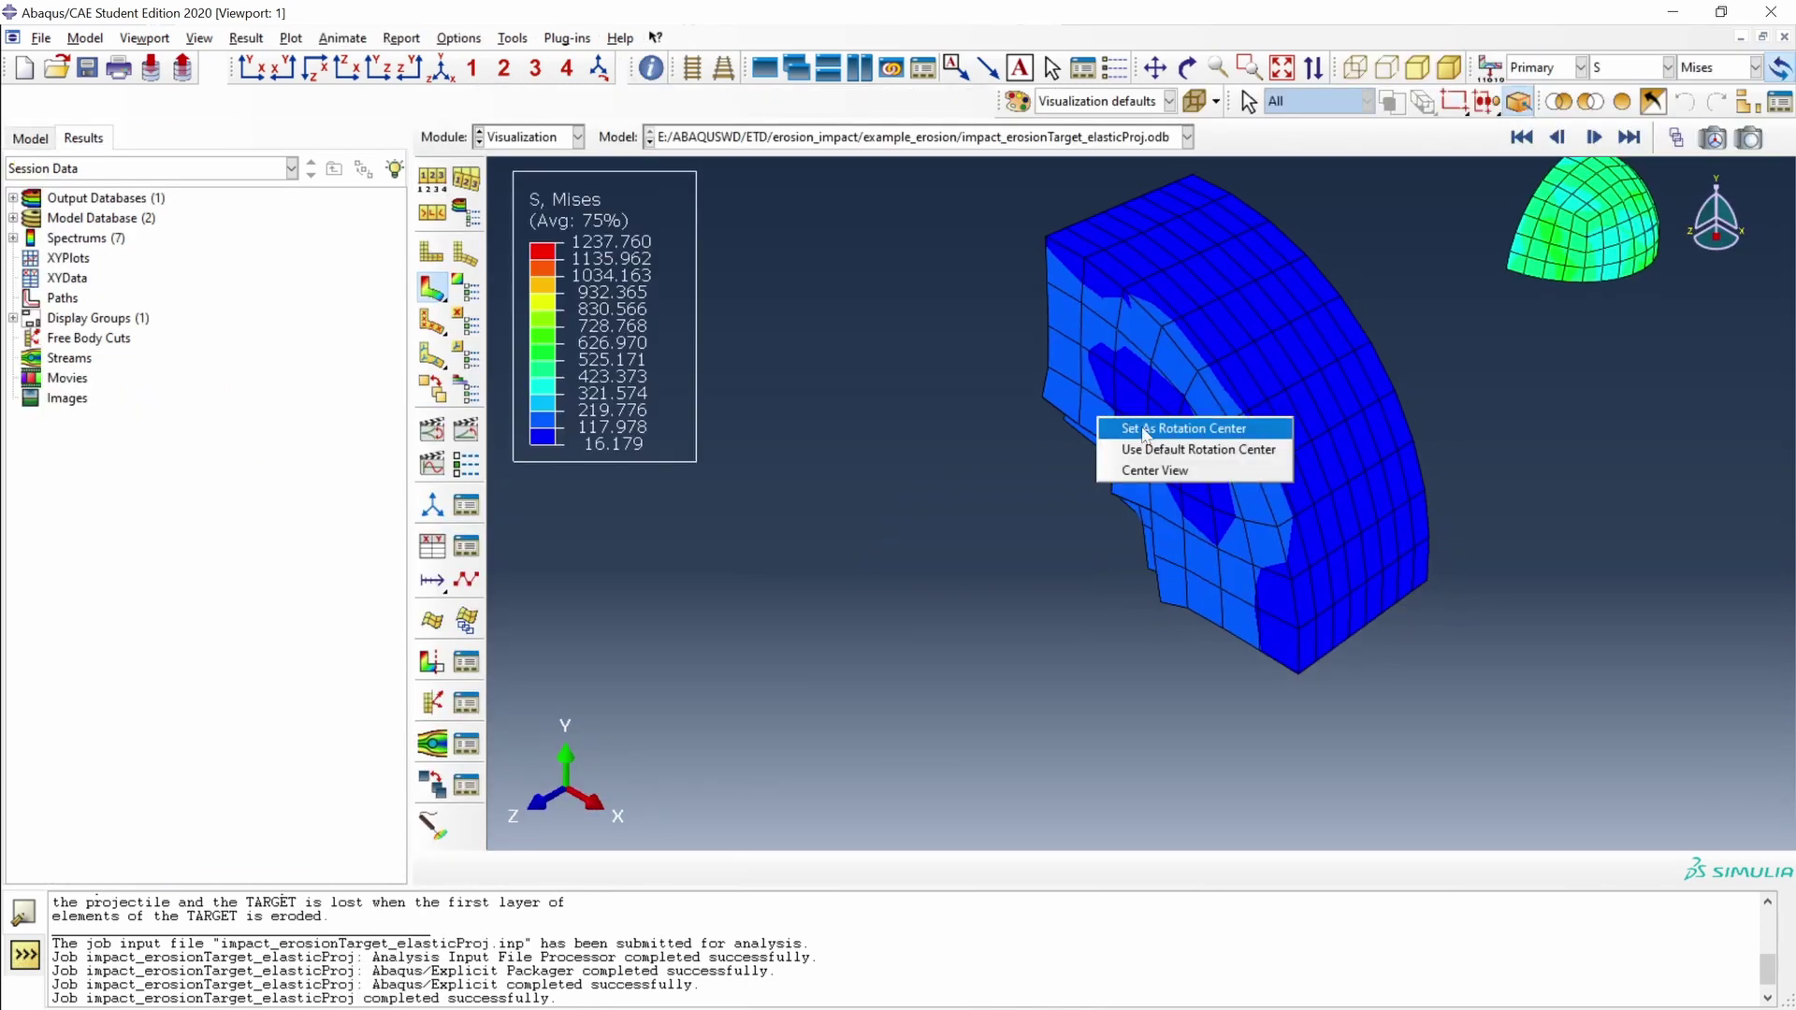
pyautogui.click(1152, 423)
pyautogui.keyDown('ctrl'); pyautogui.keyDown('alt'); pyautogui.moveTo(1152, 430); pyautogui.dragTo(1416, 513); pyautogui.keyUp('alt'); pyautogui.keyUp('ctrl')
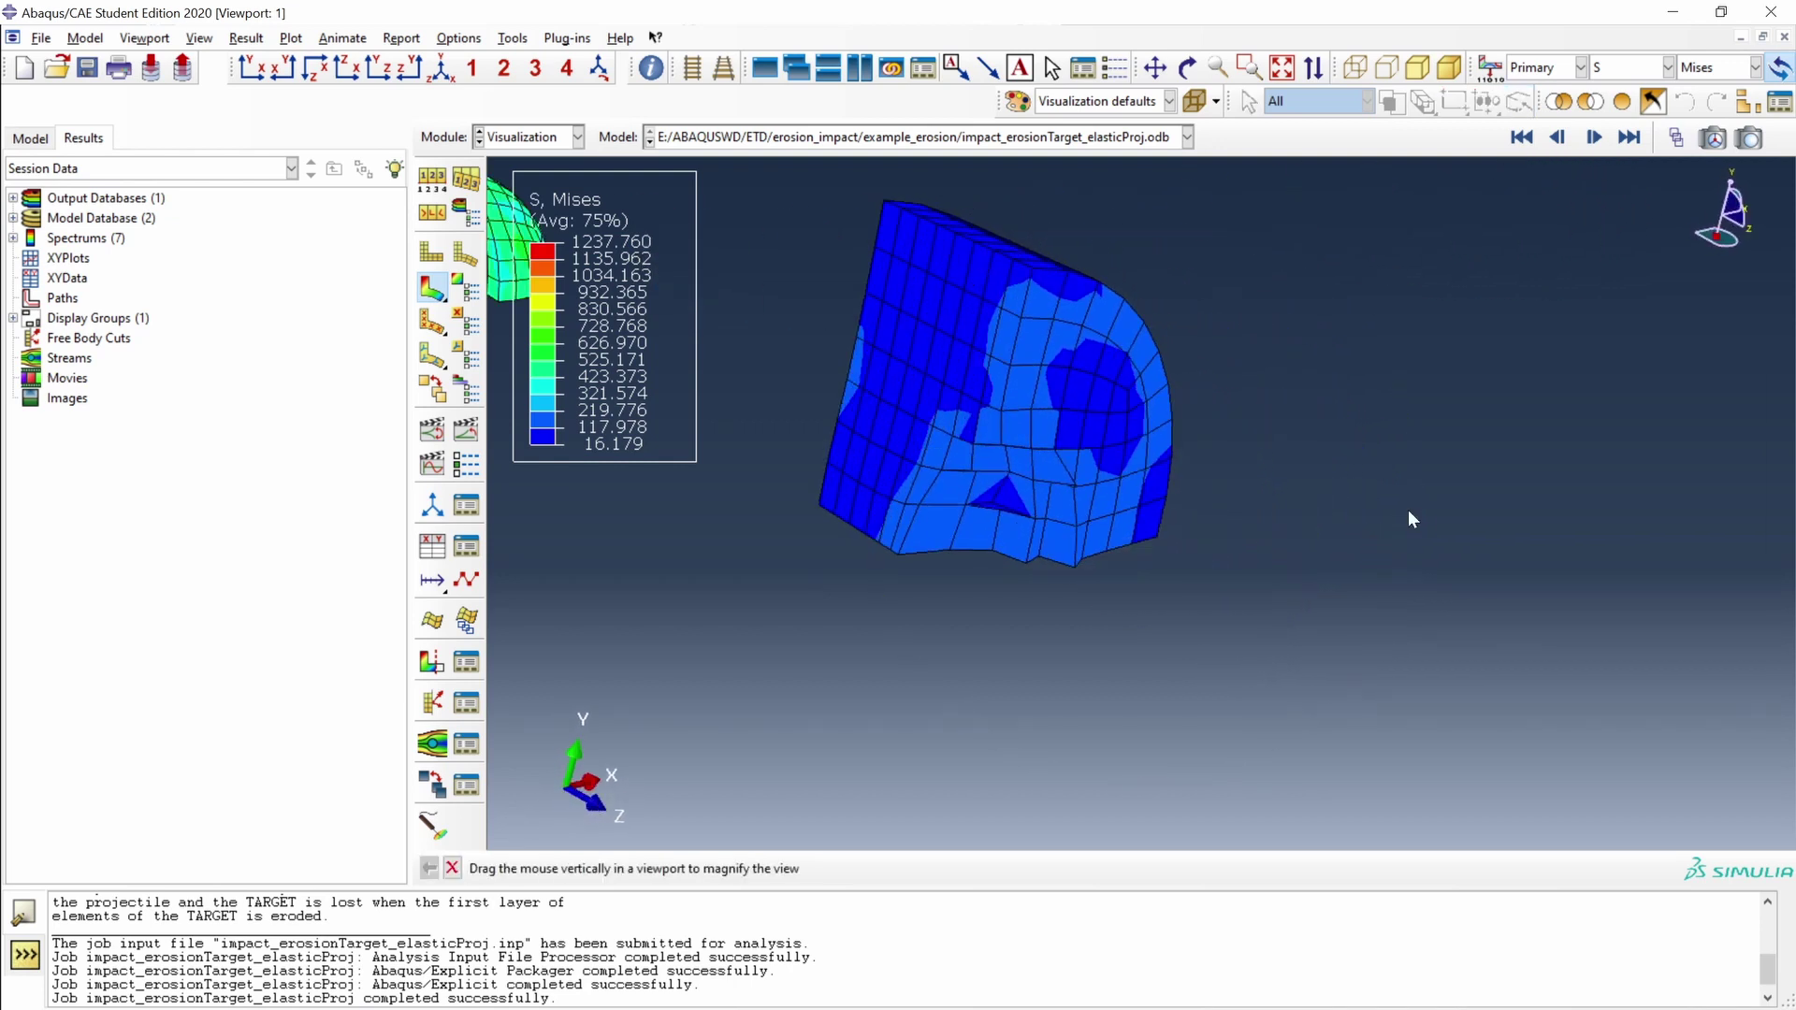
pyautogui.keyDown('ctrl'); pyautogui.keyDown('alt'); pyautogui.moveTo(885, 380); pyautogui.dragTo(1299, 498); pyautogui.keyUp('alt'); pyautogui.keyUp('ctrl')
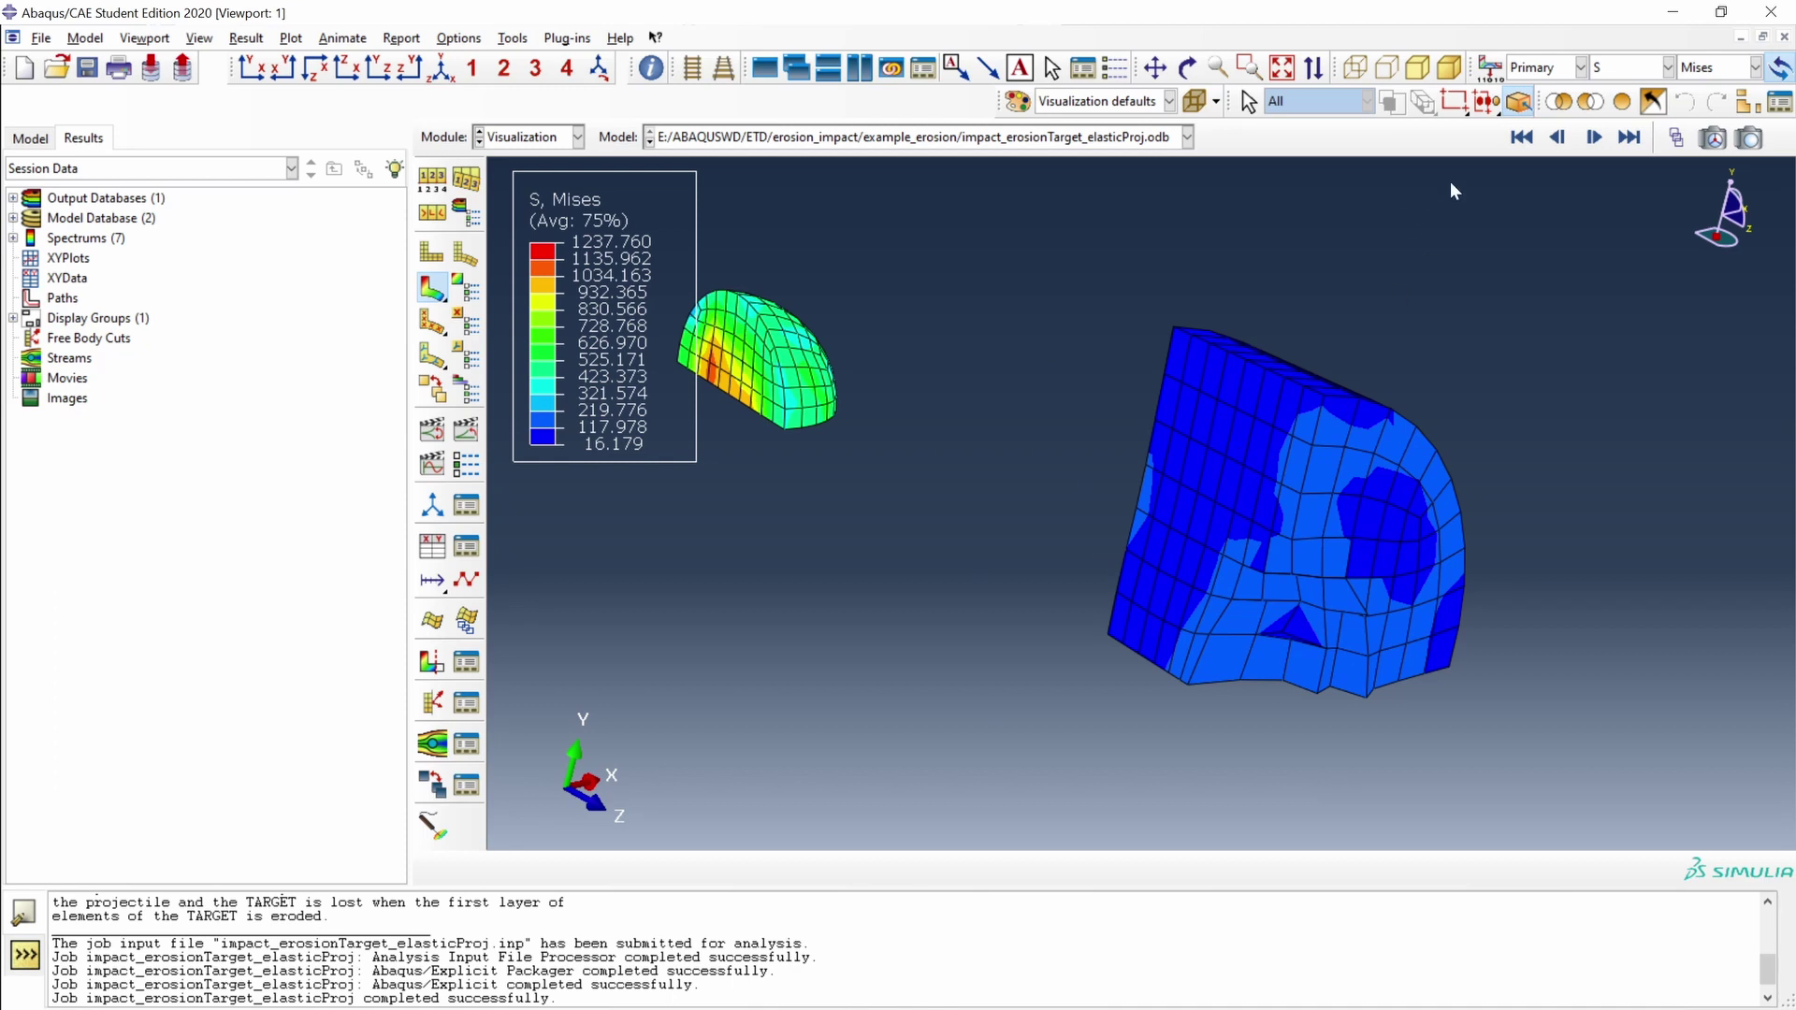
# Play the time-history animation of the Mises stress from the first frame and pause it.
pyautogui.click(1522, 137)
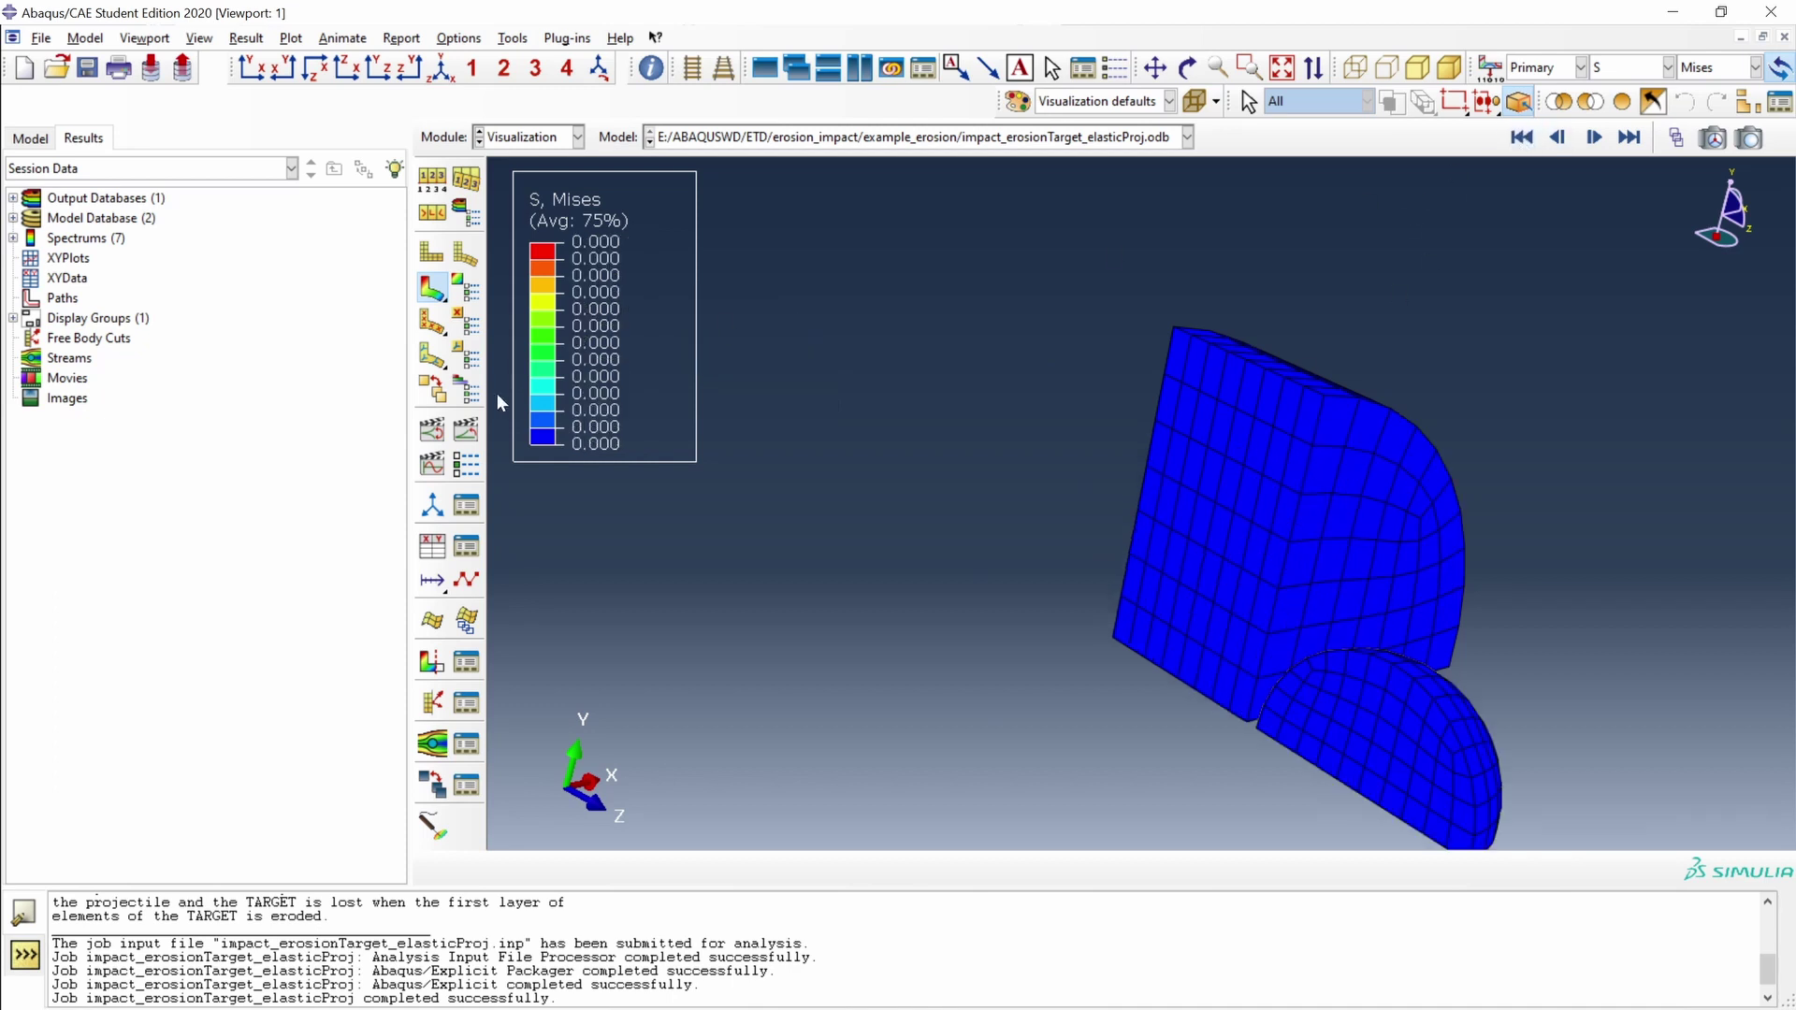
pyautogui.click(467, 432)
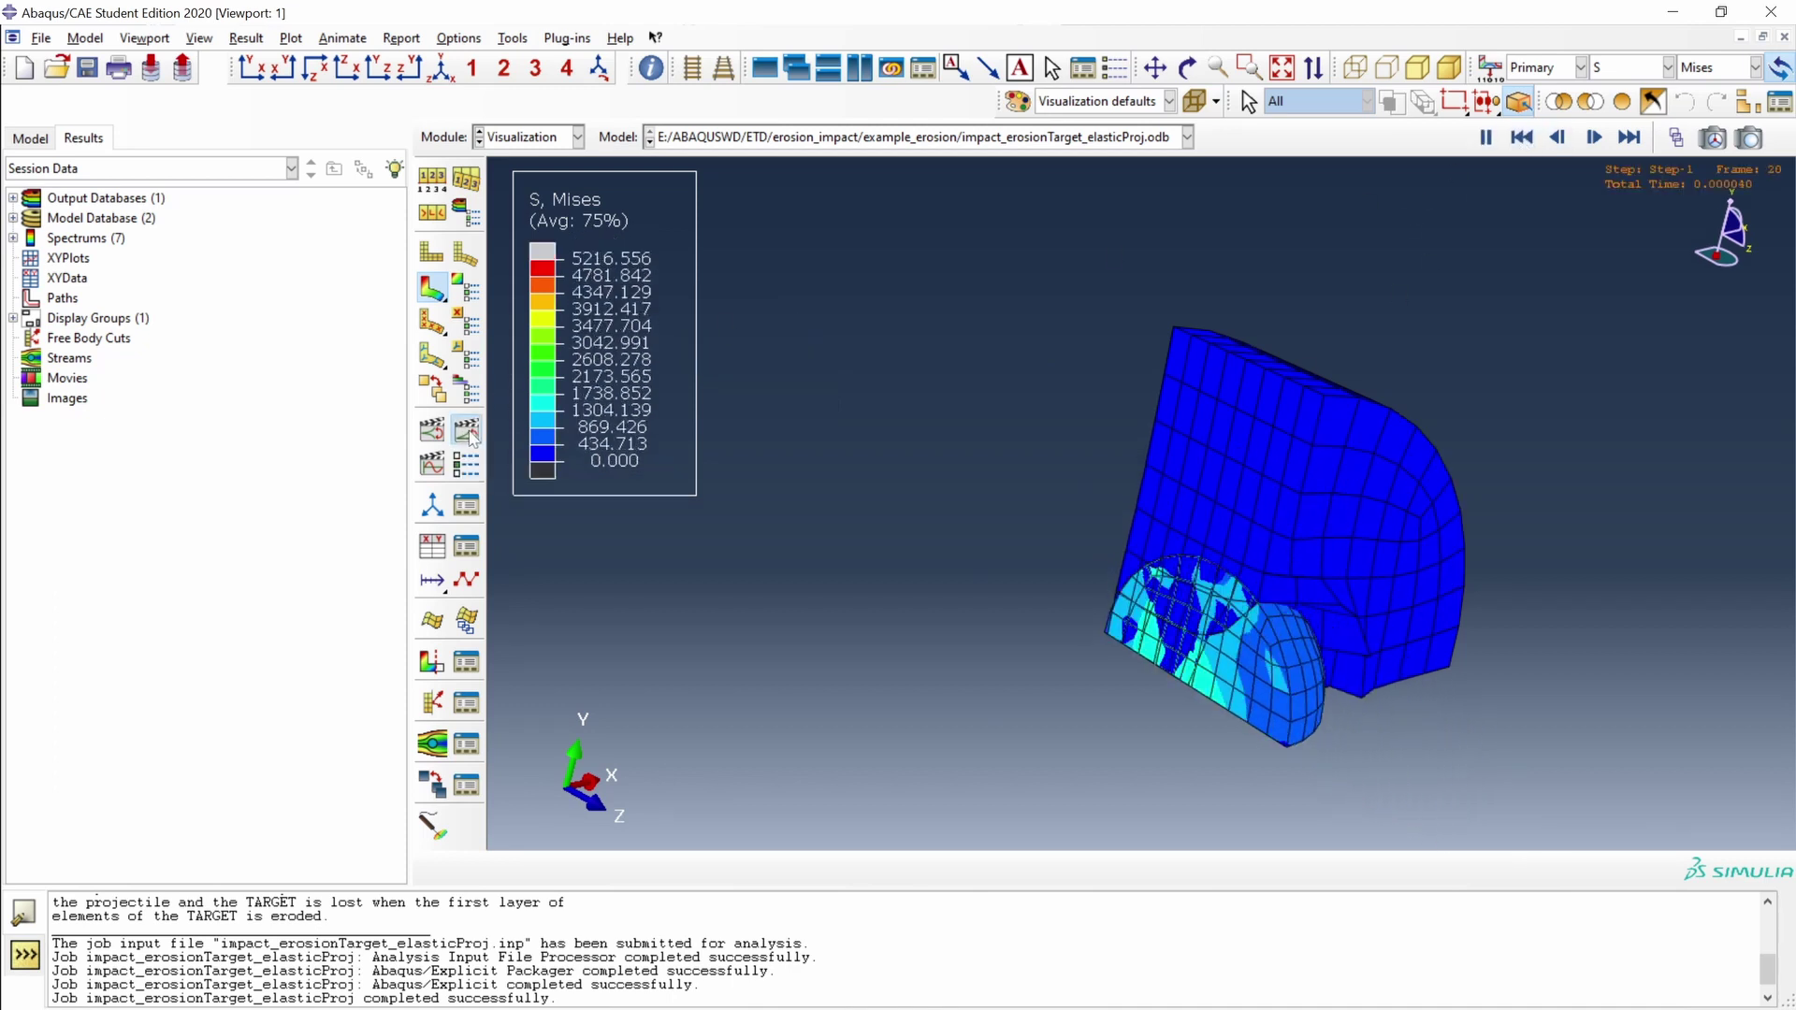
pyautogui.click(1487, 140)
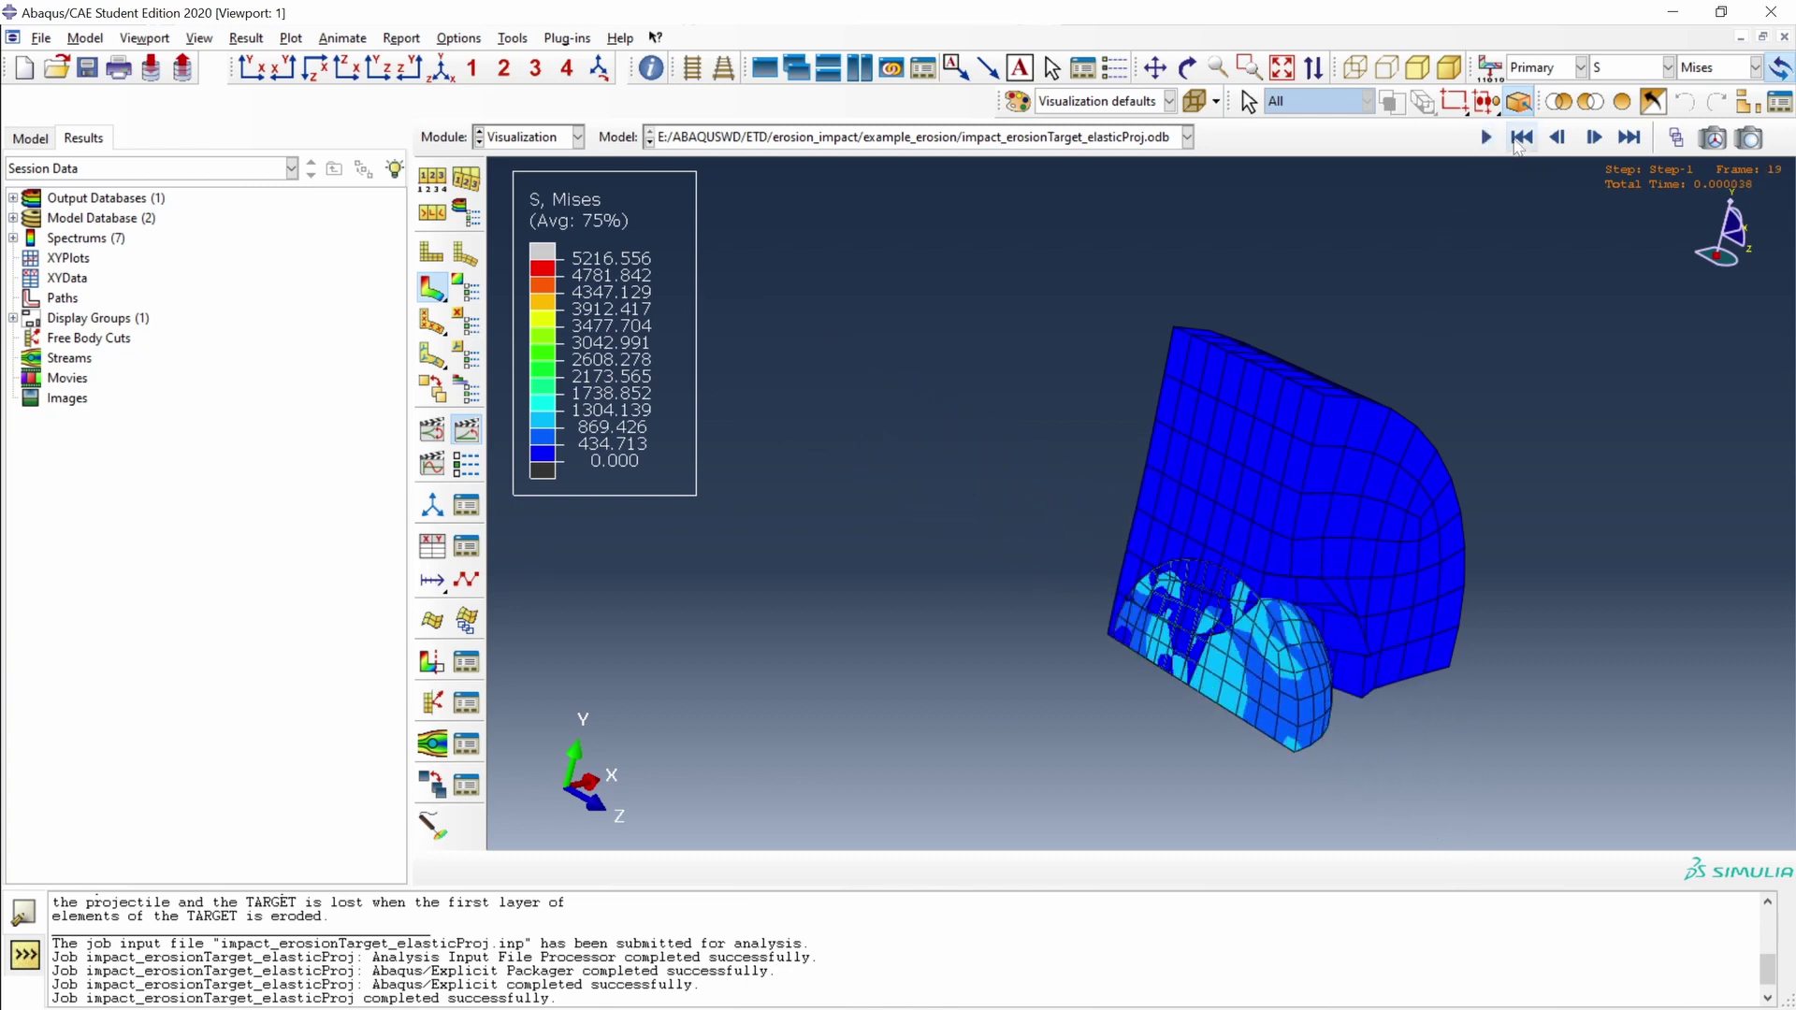
# Return to the first frame and advance frame by frame to frame 4, examining the contact between projectile and target.
pyautogui.click(1522, 139)
pyautogui.scroll(5, 1216, 749)
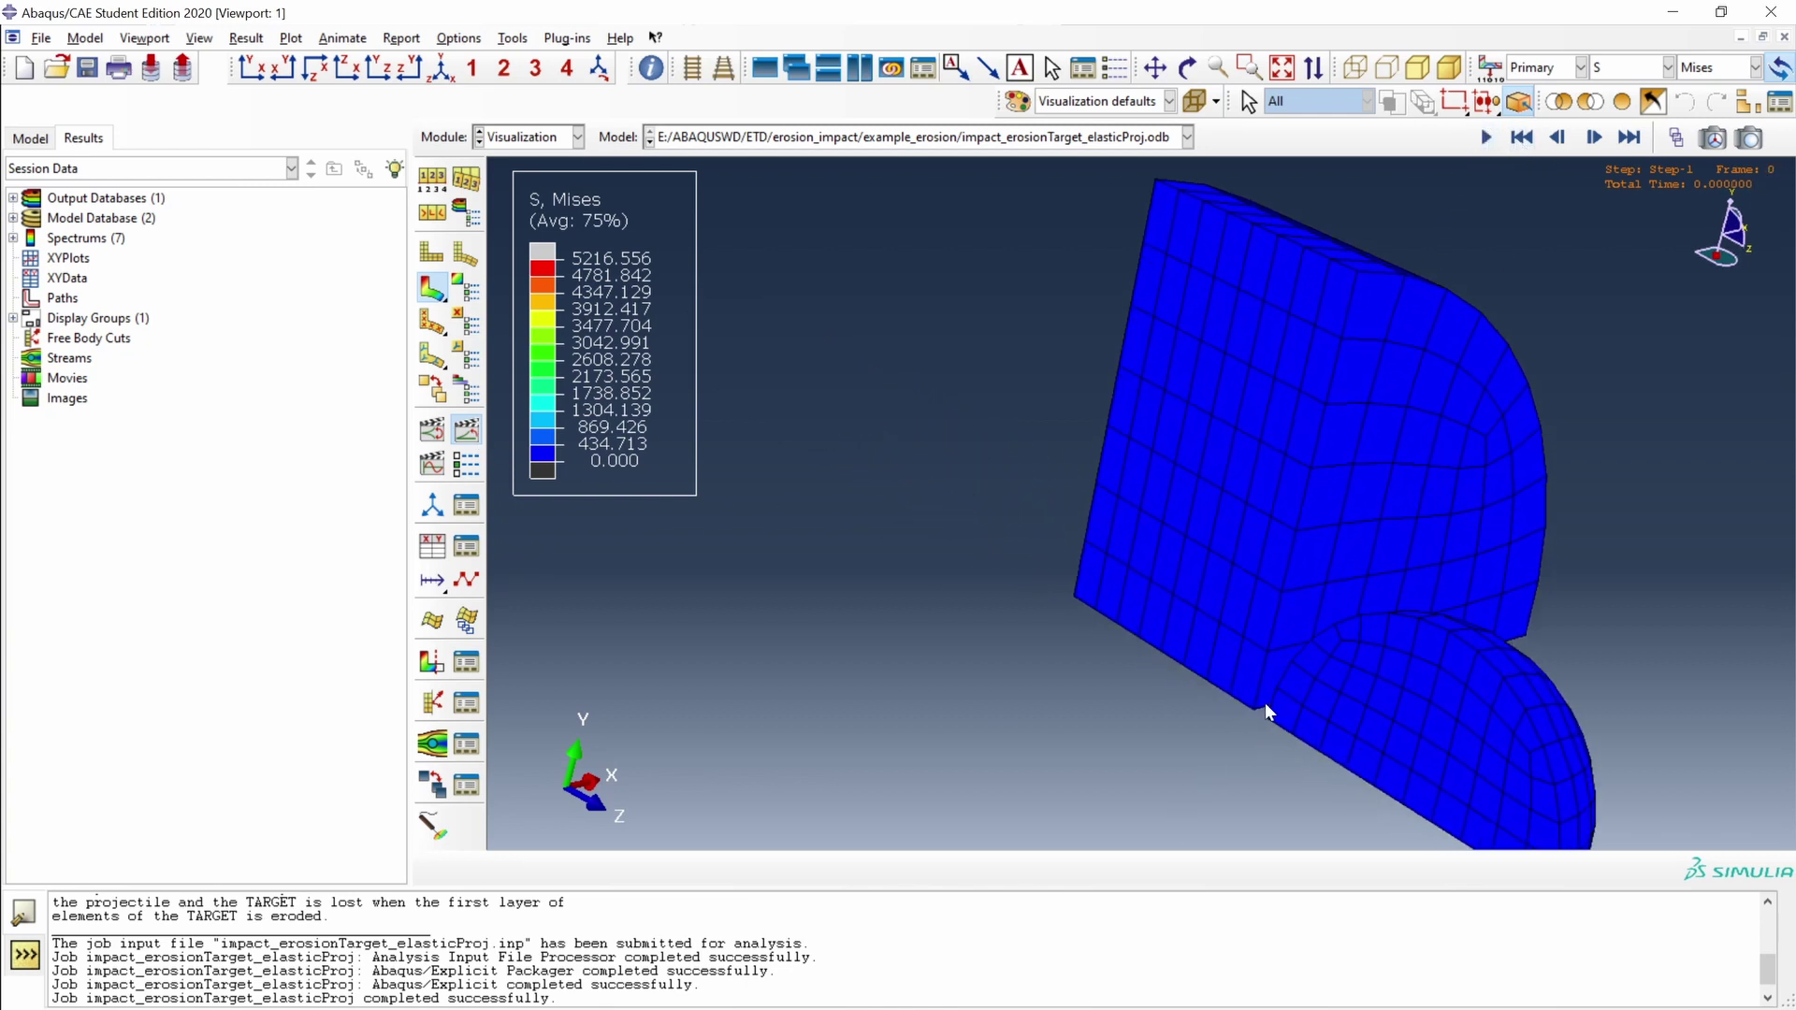
pyautogui.click(1595, 137)
pyautogui.click(1595, 137)
pyautogui.click(1595, 137)
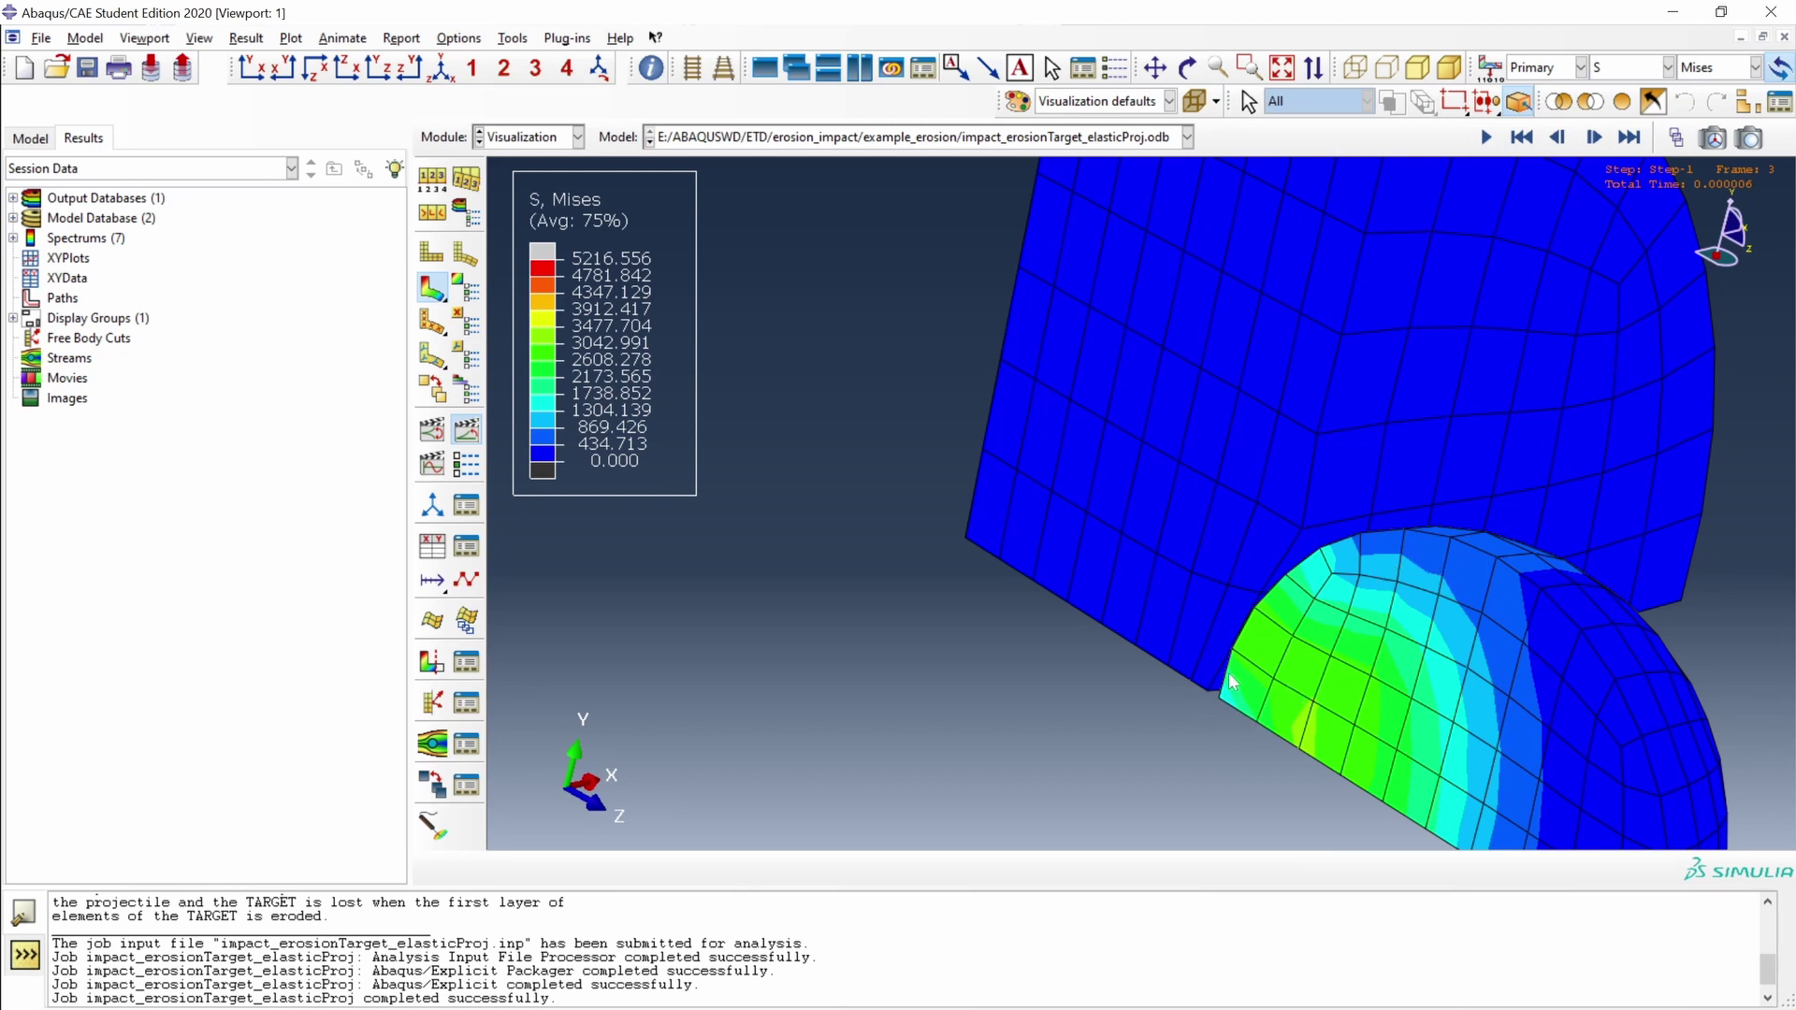
pyautogui.click(1592, 139)
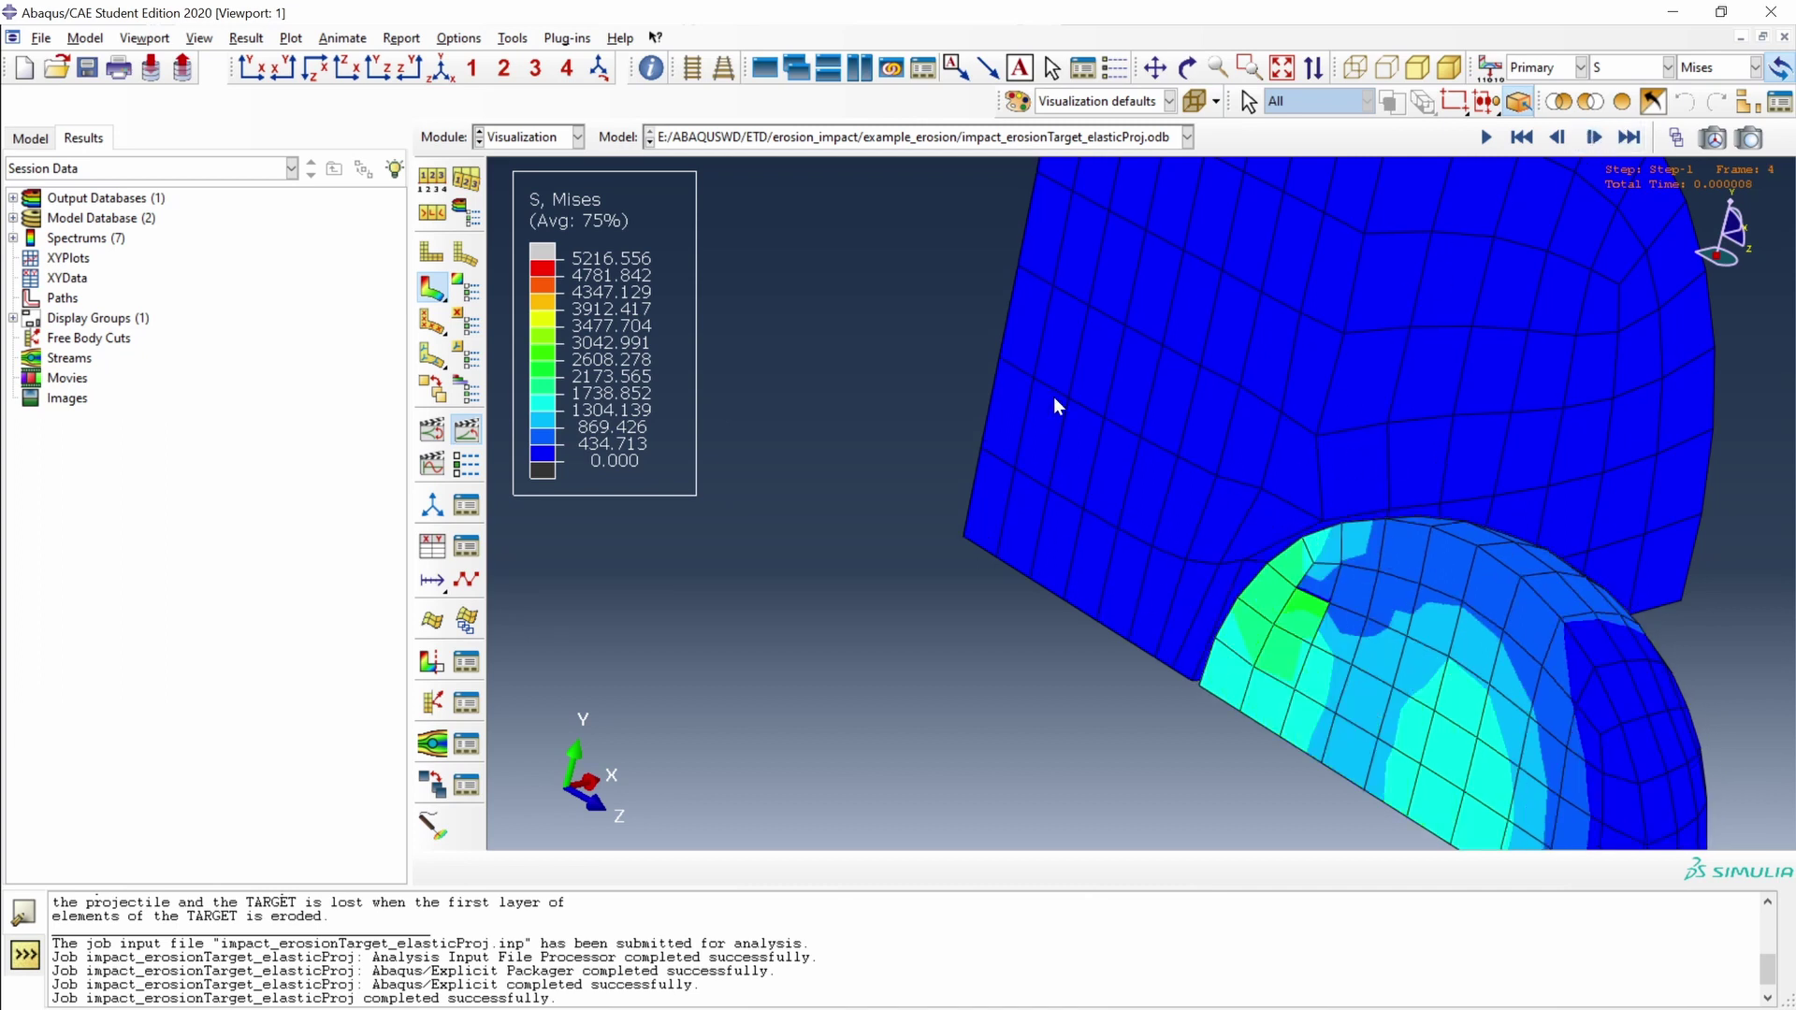
# Switch the contour plot to equivalent plastic strain (PEEQ) and advance to frame 5 to examine the eroded target elements.
pyautogui.click(1633, 68)
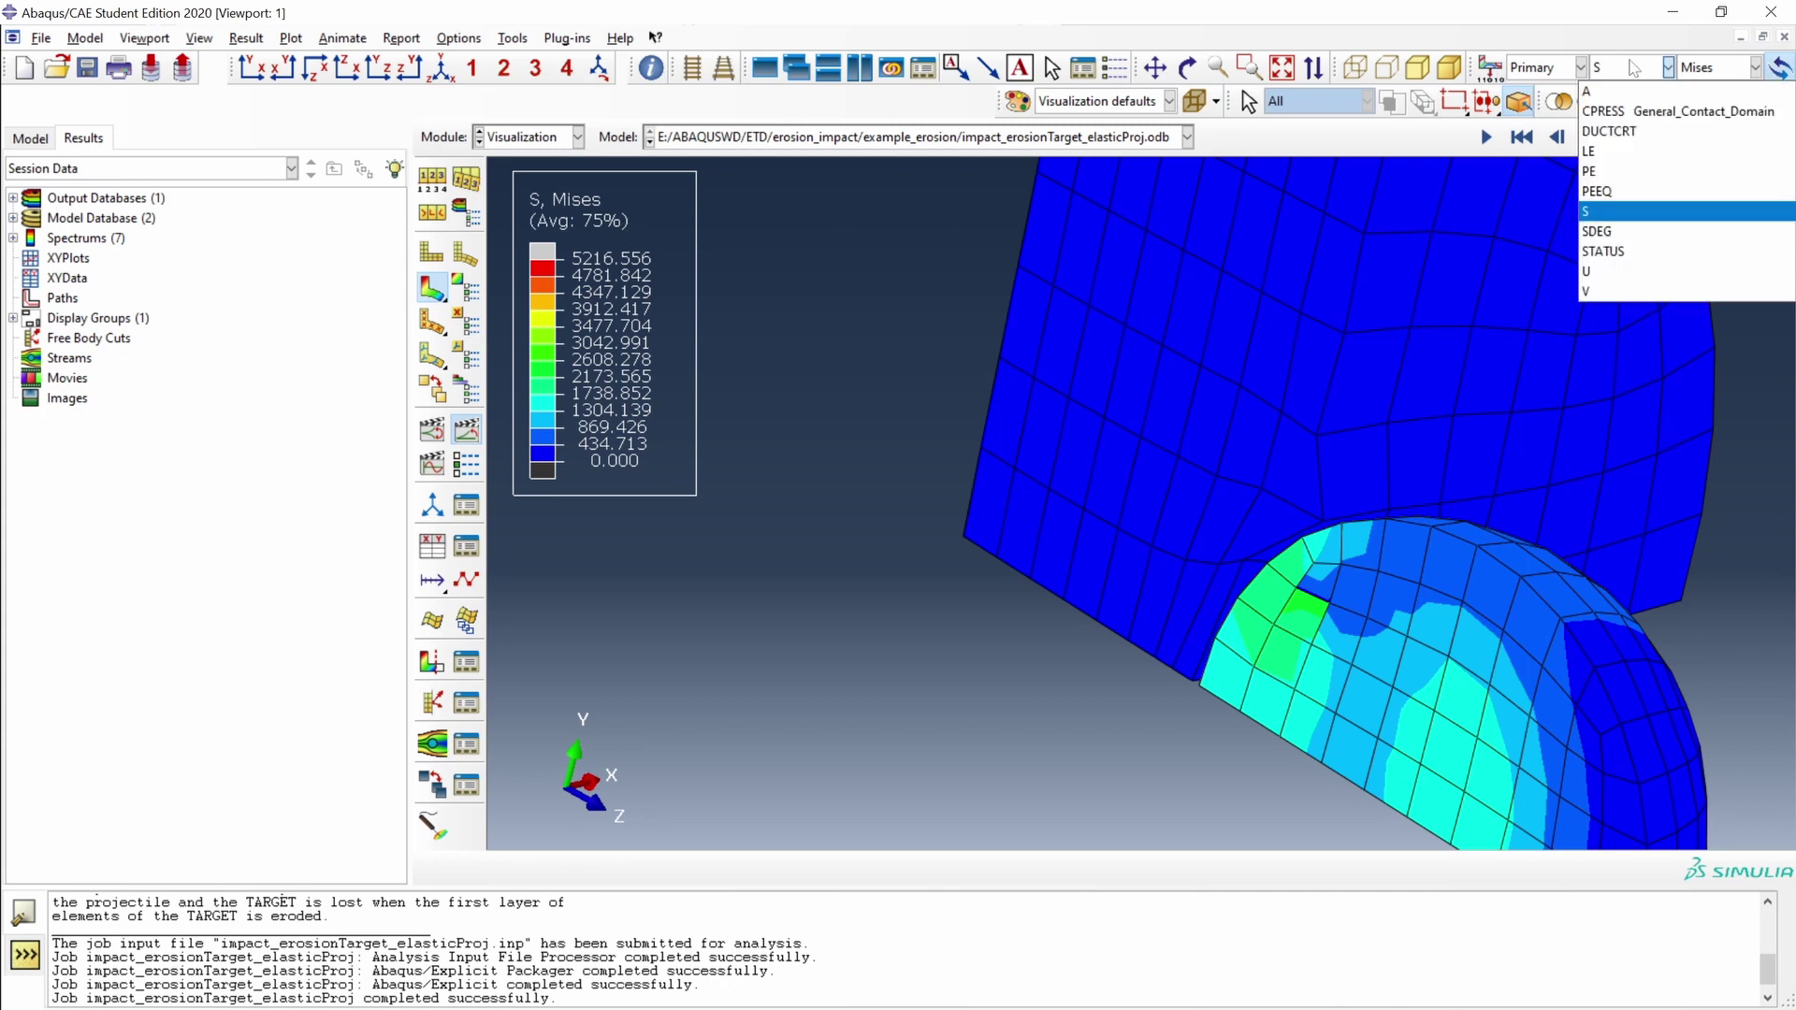
pyautogui.click(1629, 195)
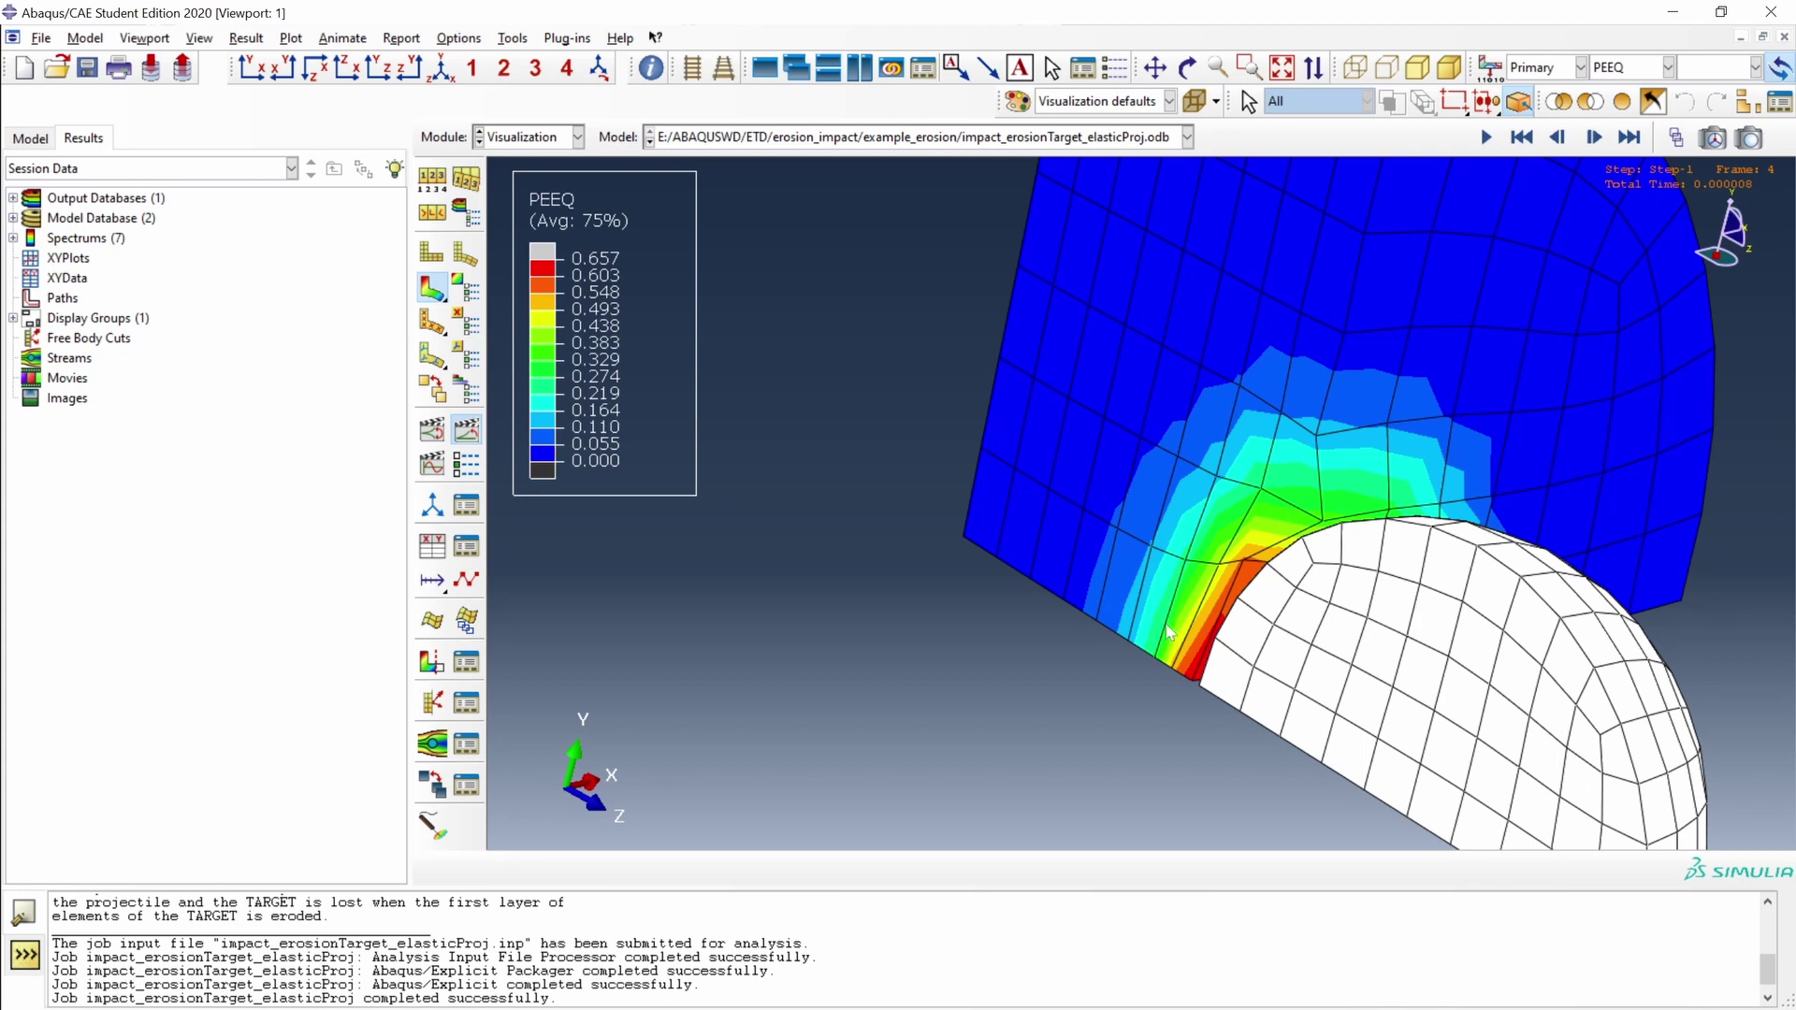
pyautogui.click(1594, 142)
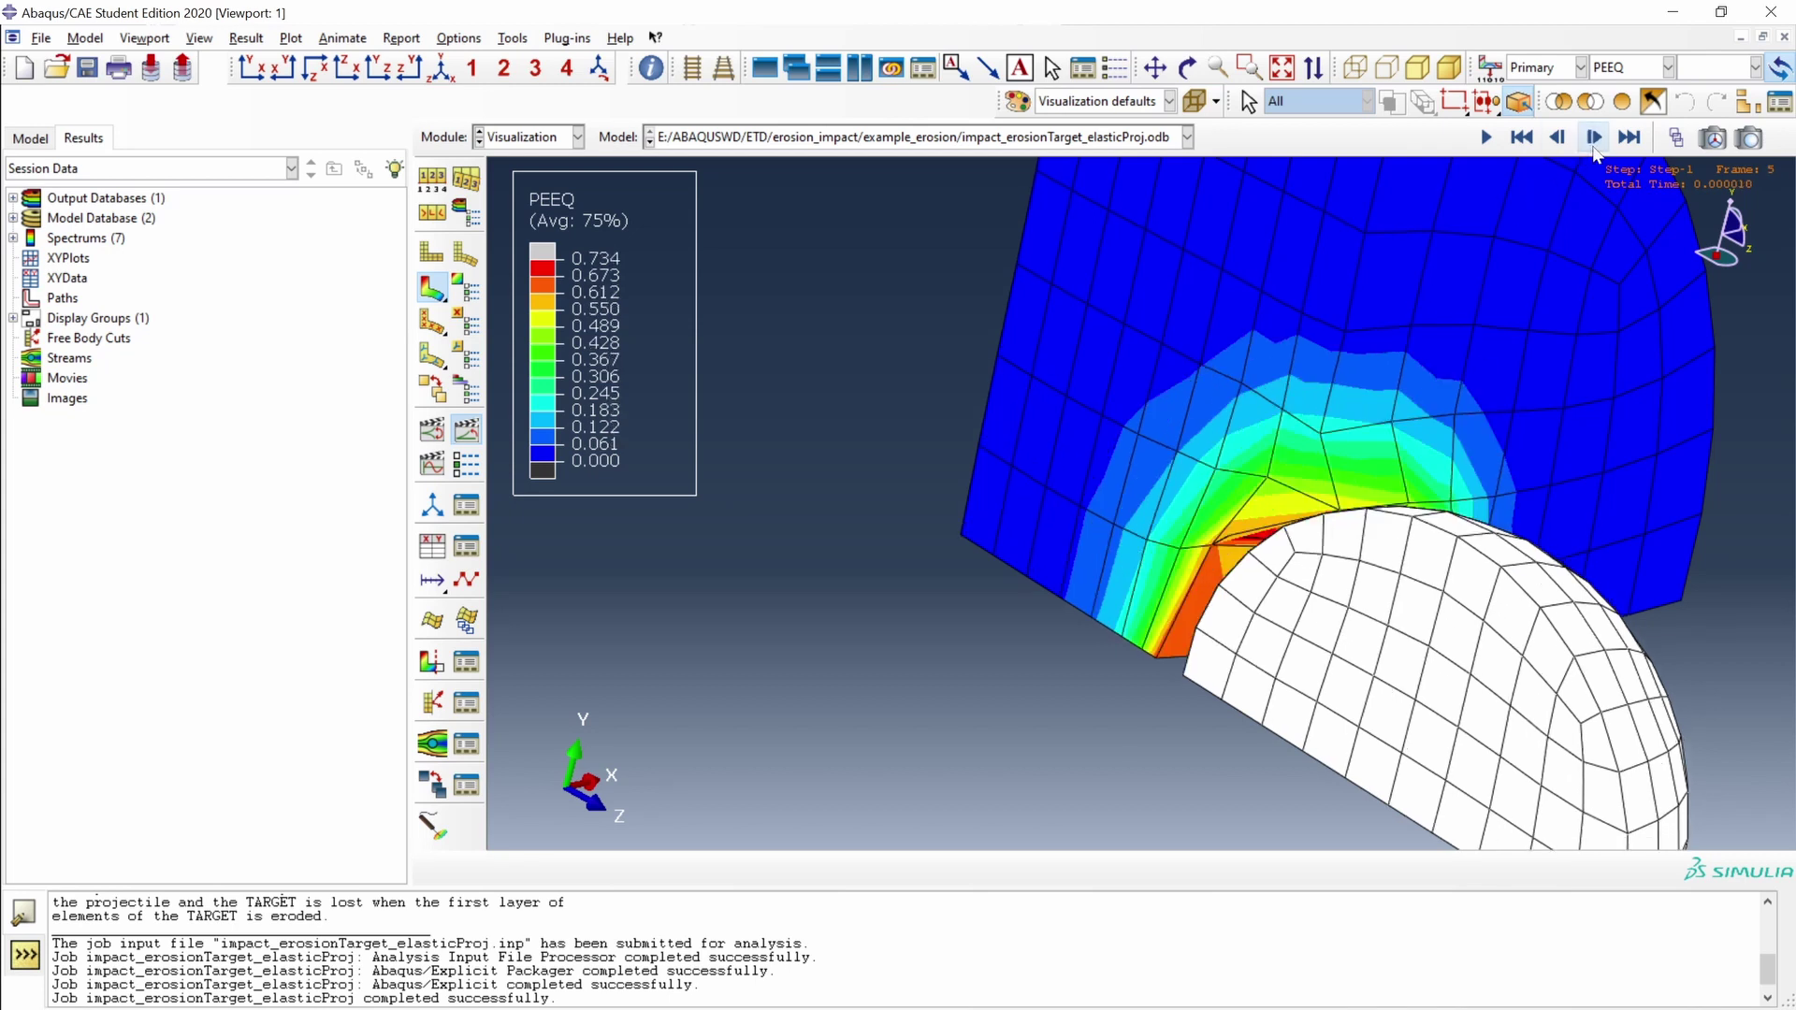
# Advance the PEEQ contour plot frame by frame to frame 8, examining the contact between projectile and eroded target.
pyautogui.click(1596, 150)
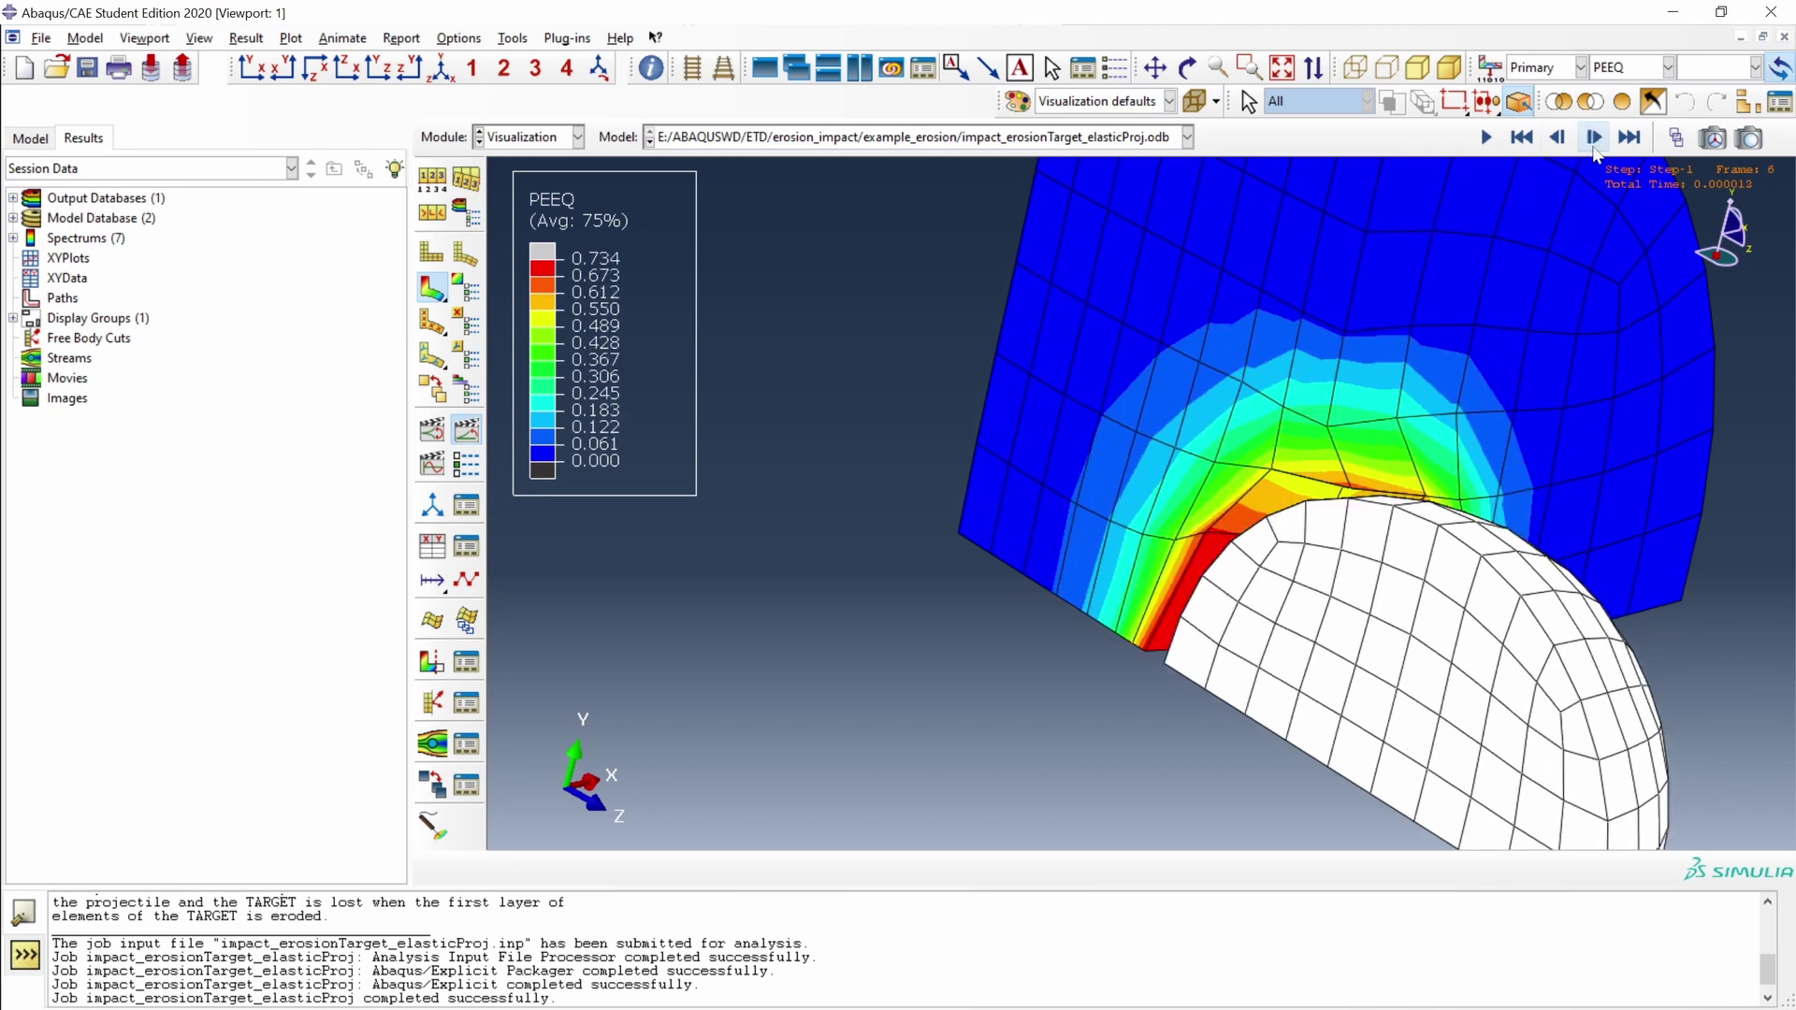
pyautogui.click(1596, 150)
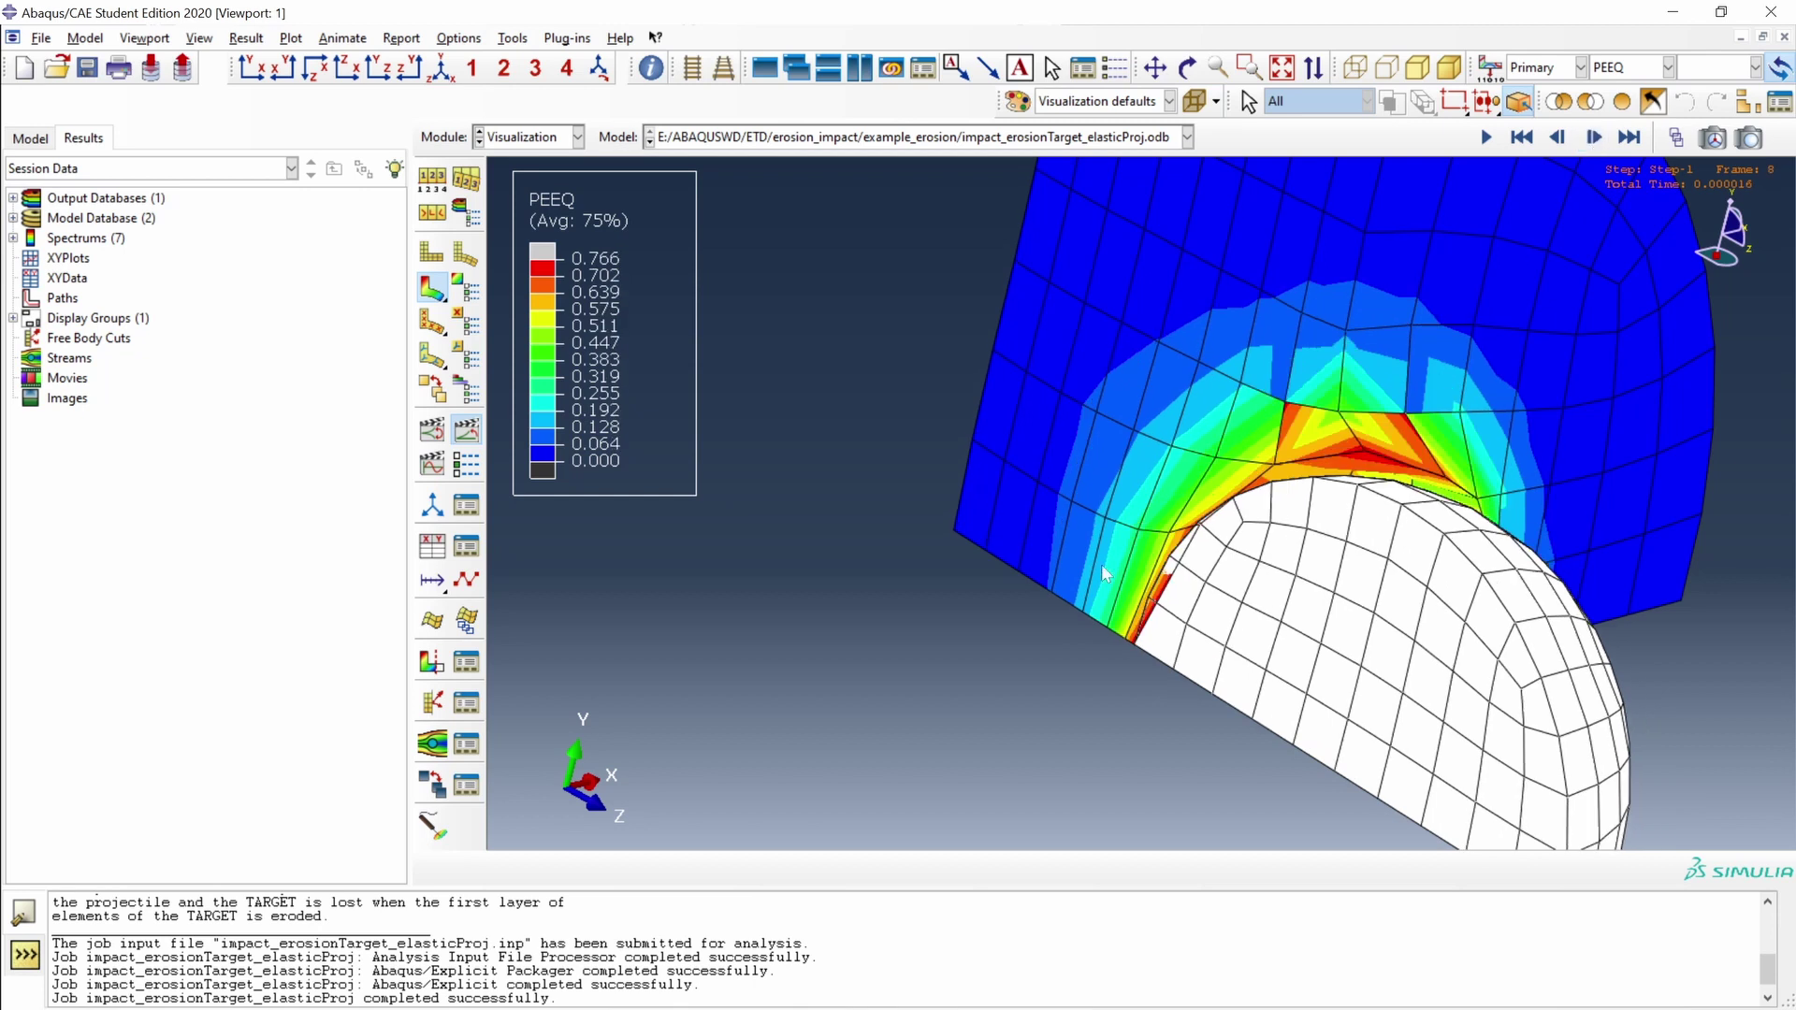
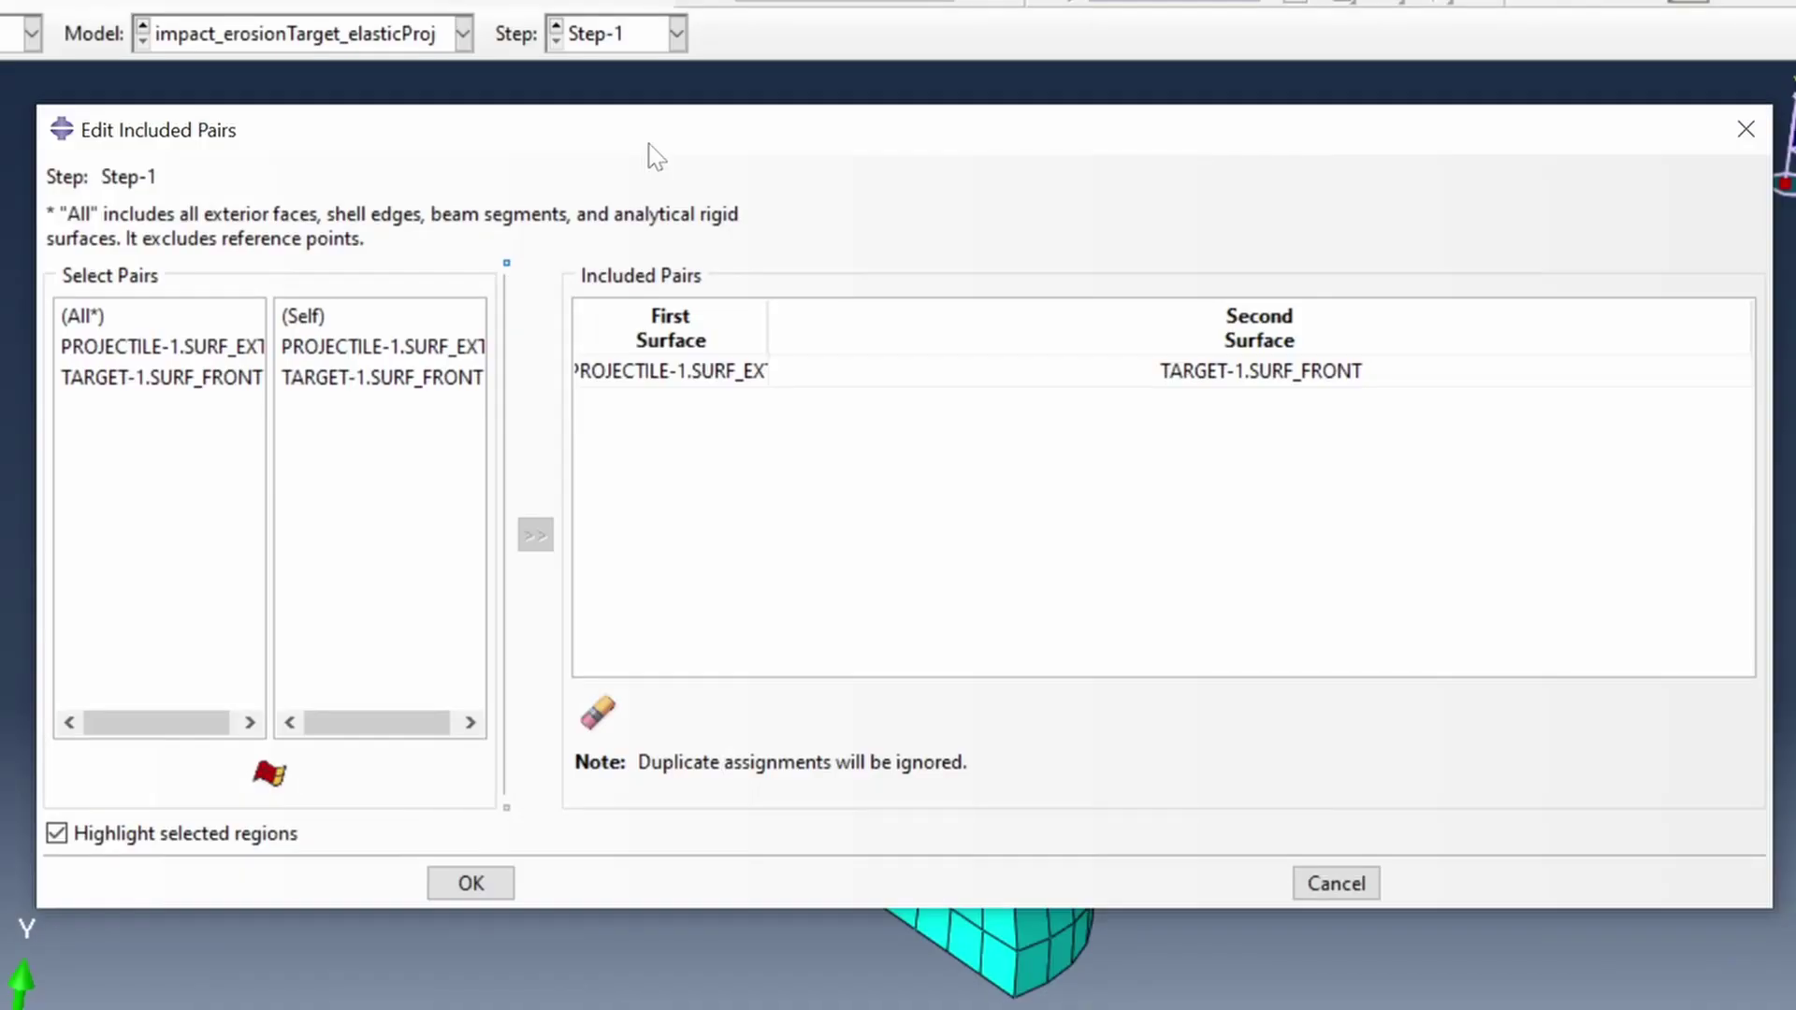
# Review the included surface pairs of the Int-General_contact interaction with full surface names readable, and close it without changes.
pyautogui.moveTo(768, 328); pyautogui.dragTo(990, 327)
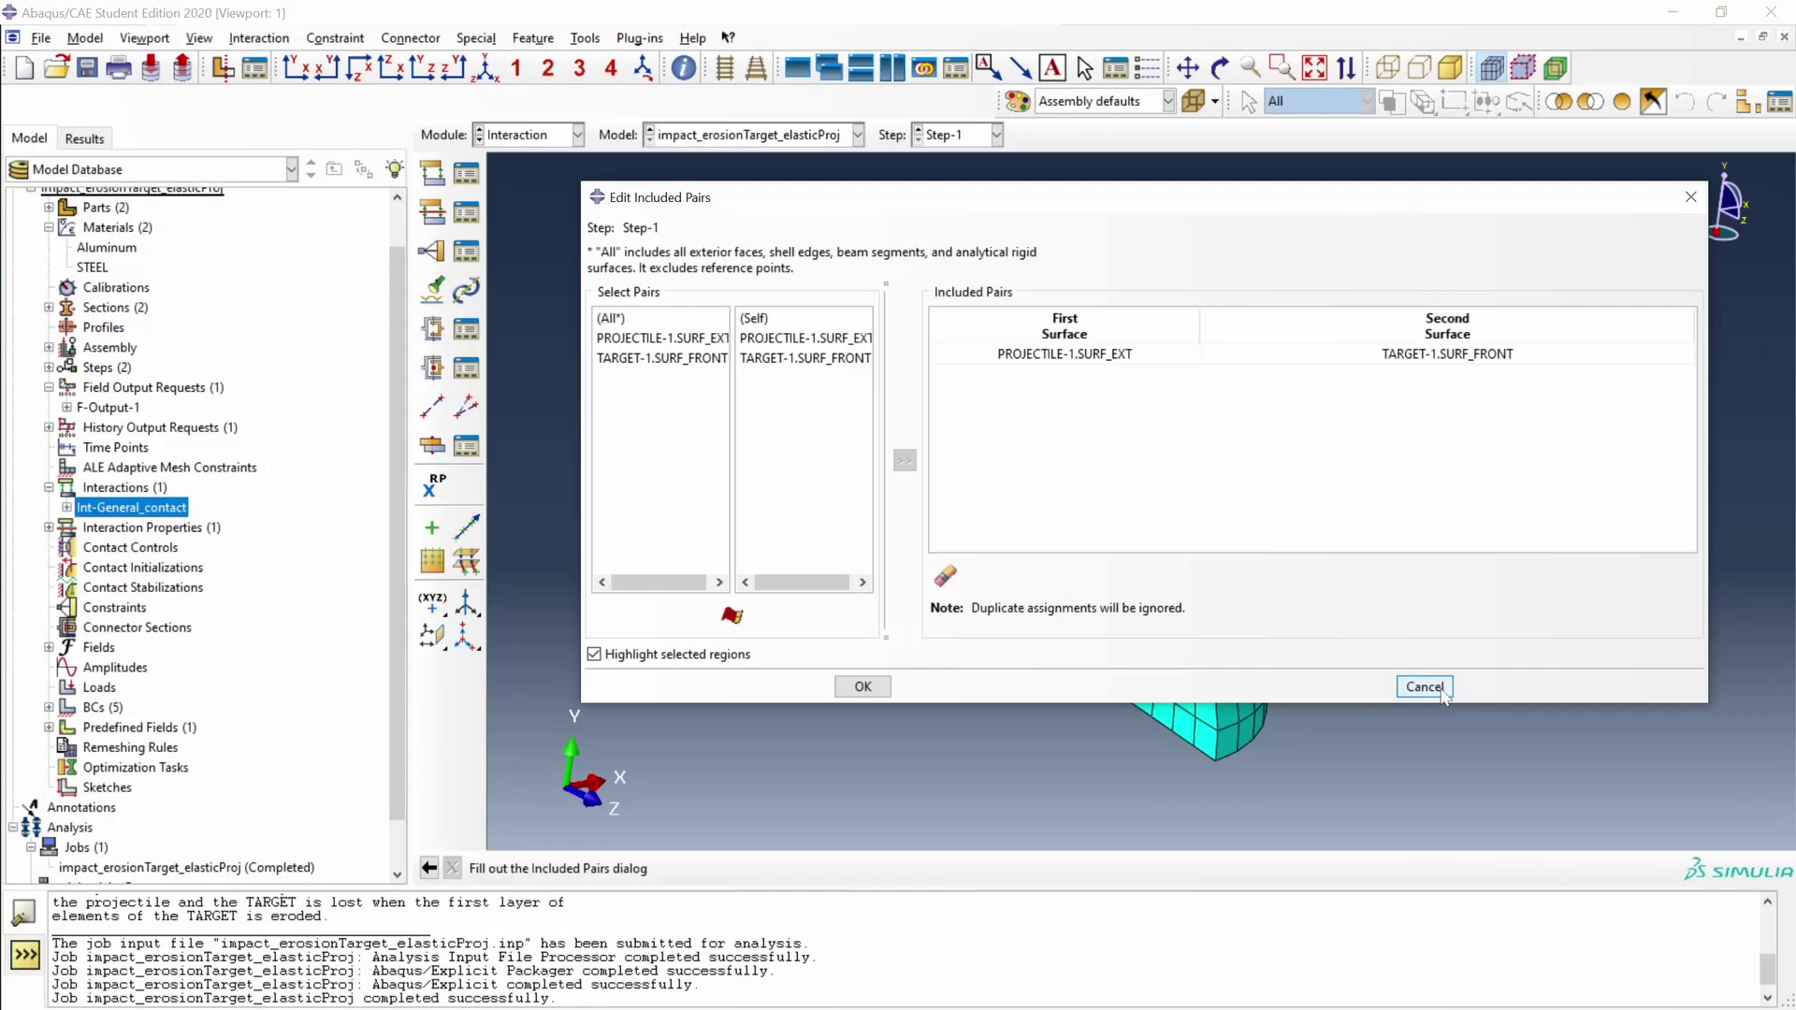
pyautogui.click(1423, 686)
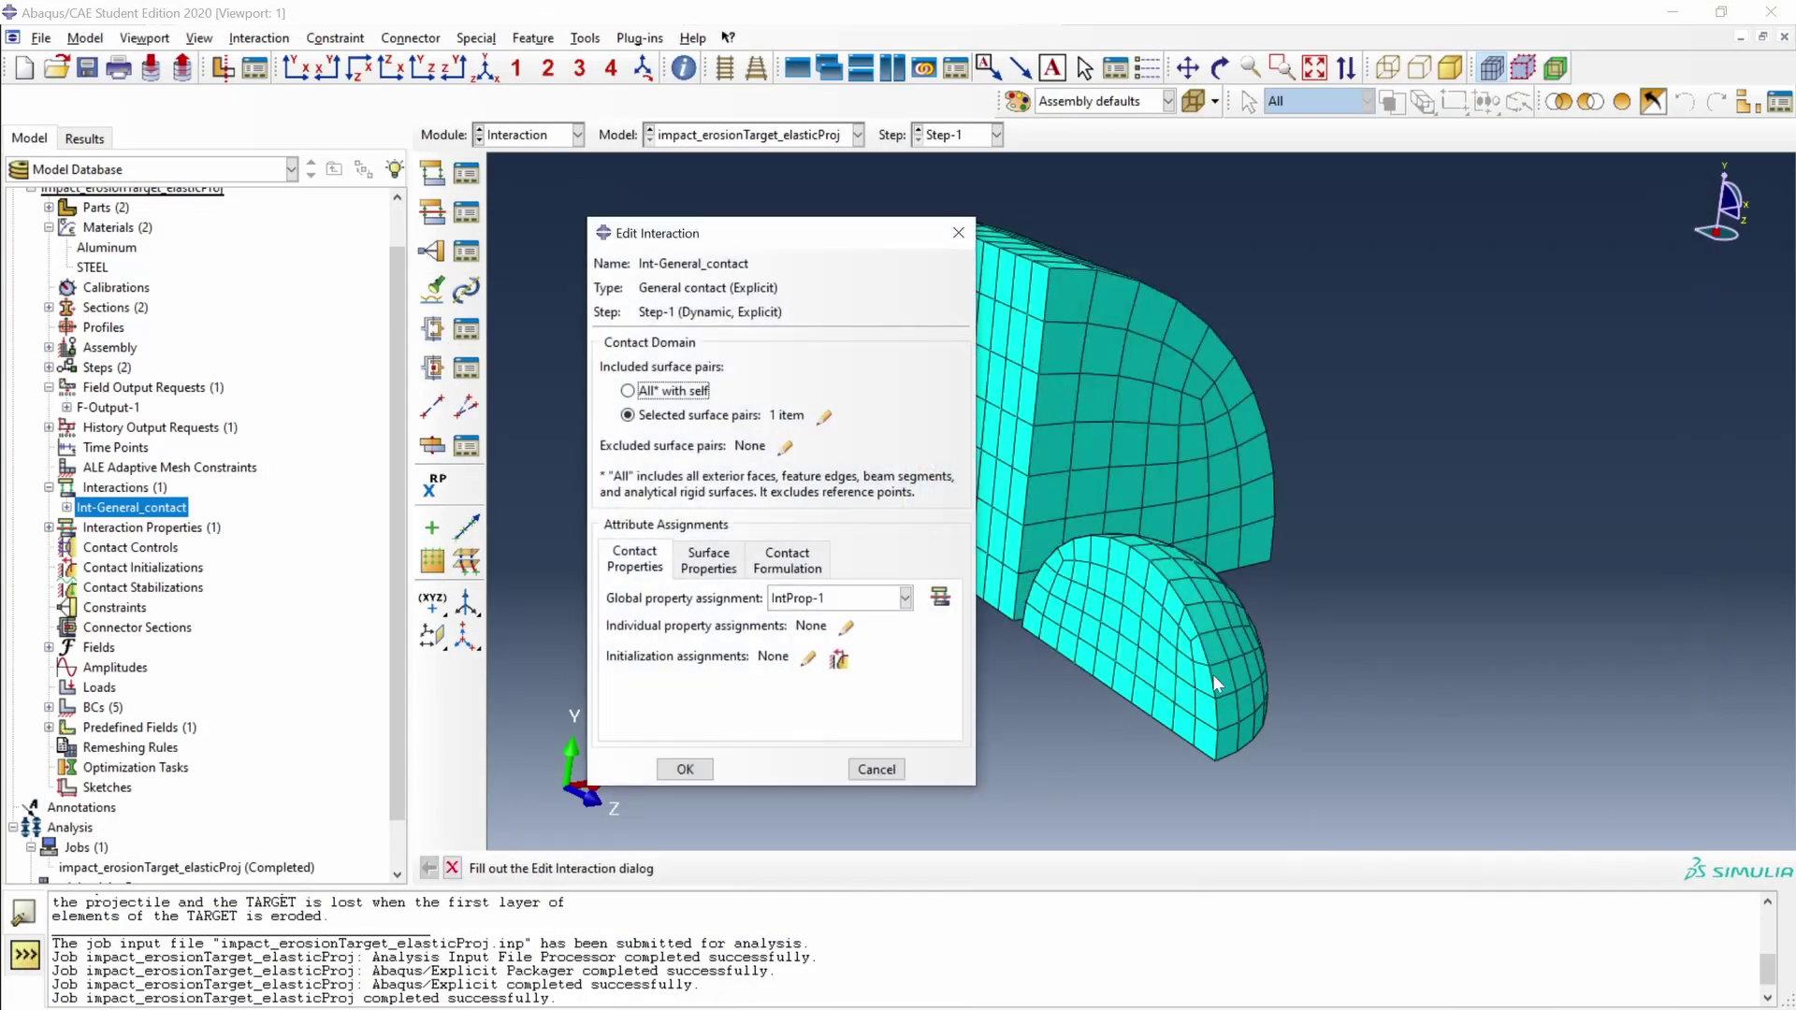
pyautogui.click(883, 767)
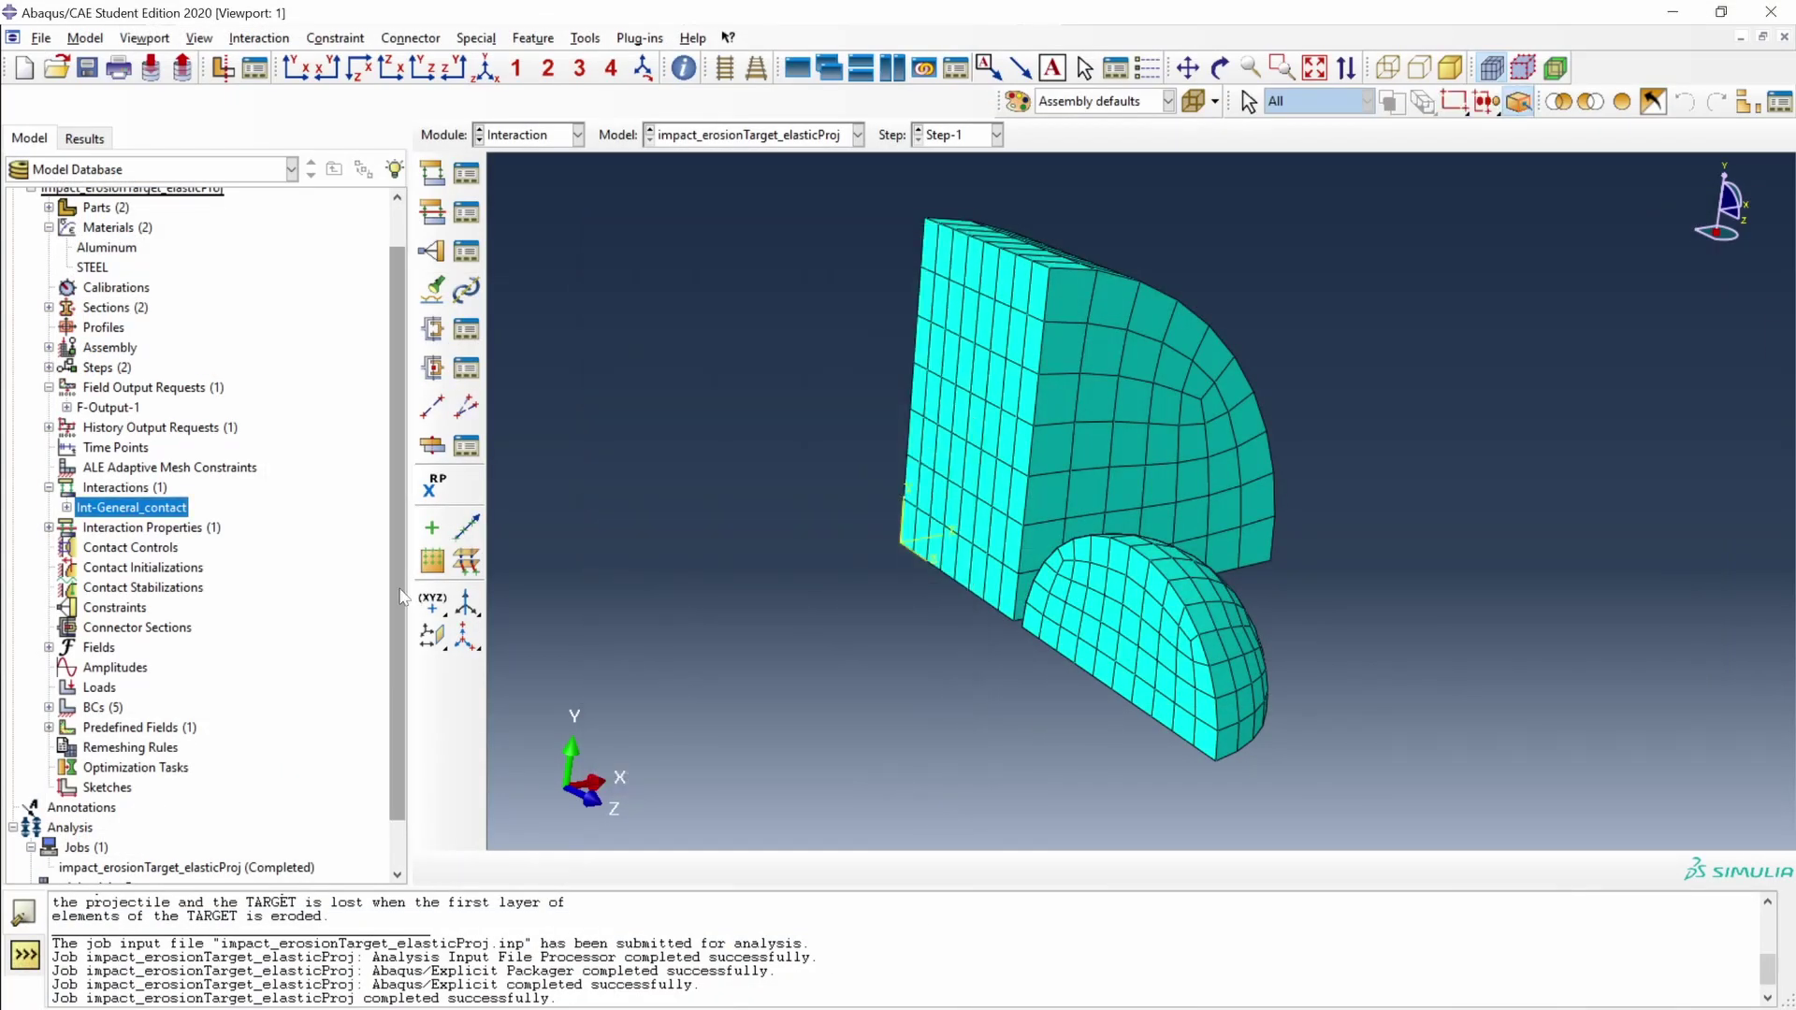
# Display the PROJECTILE part without its mesh and highlight the SURF_EXT surface, examining which faces it covers.
pyautogui.scroll(3, 281, 487)
pyautogui.click(48, 257)
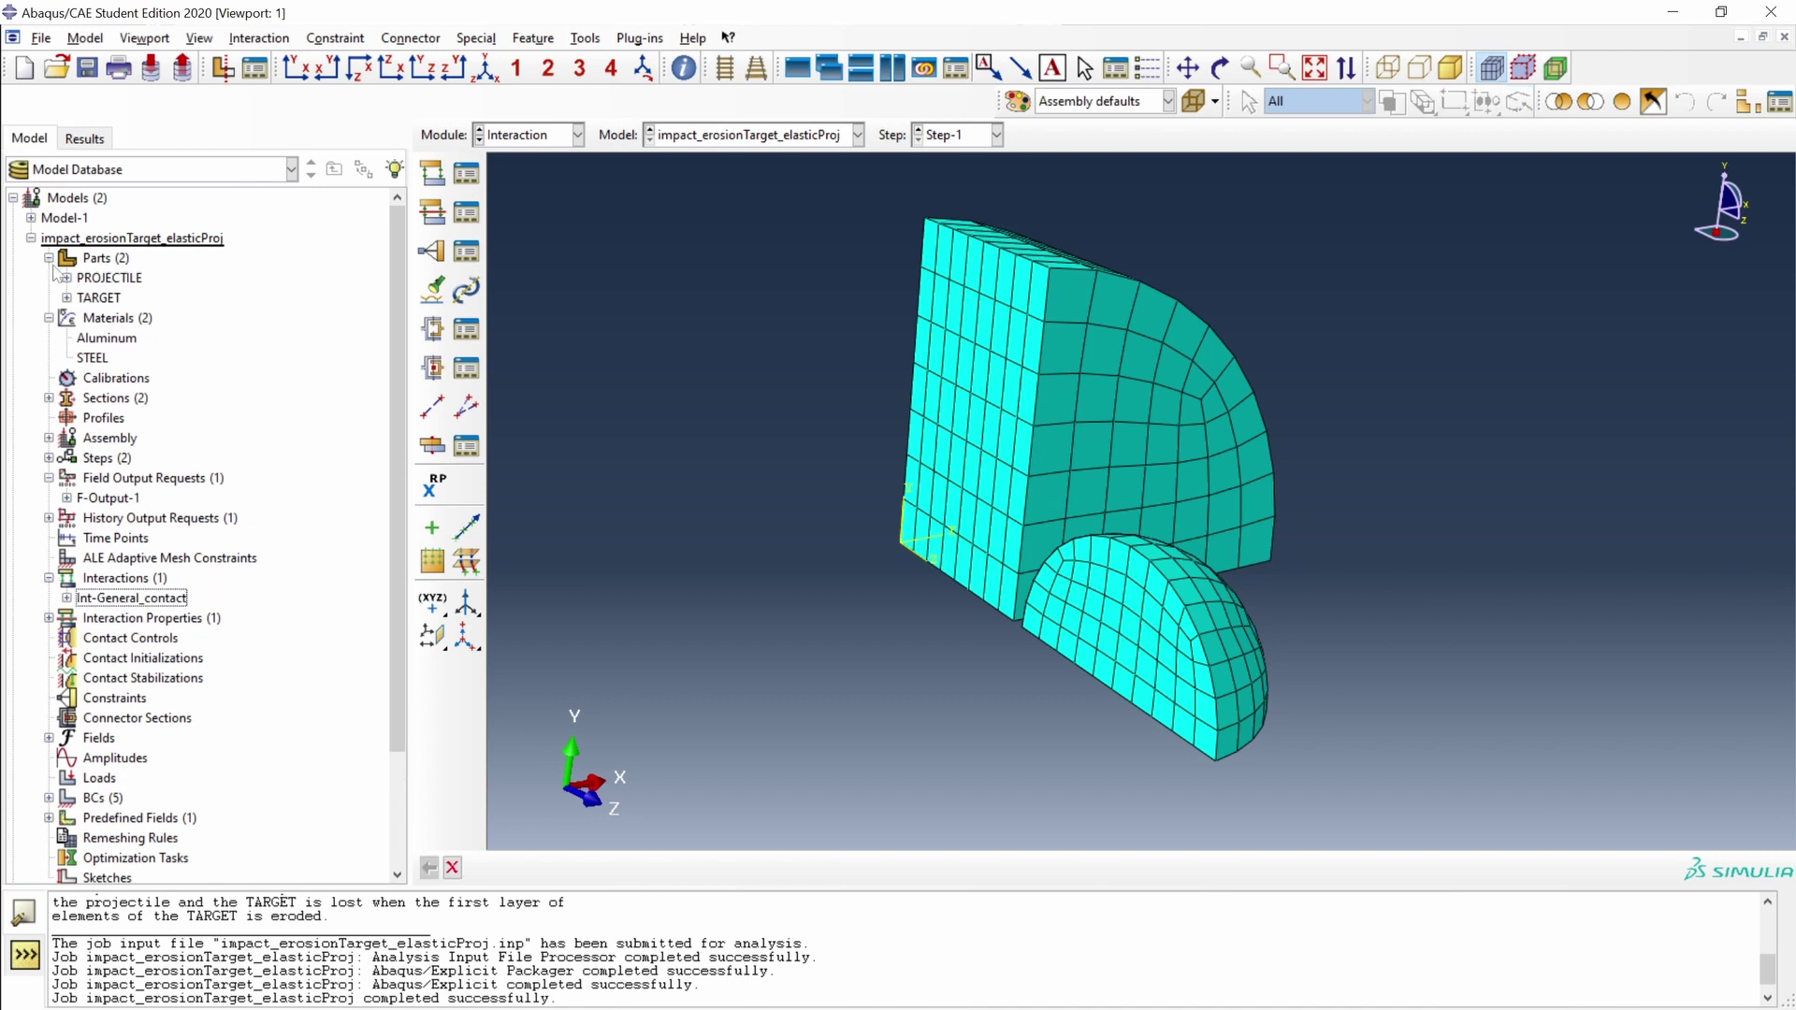
pyautogui.click(66, 277)
pyautogui.click(85, 338)
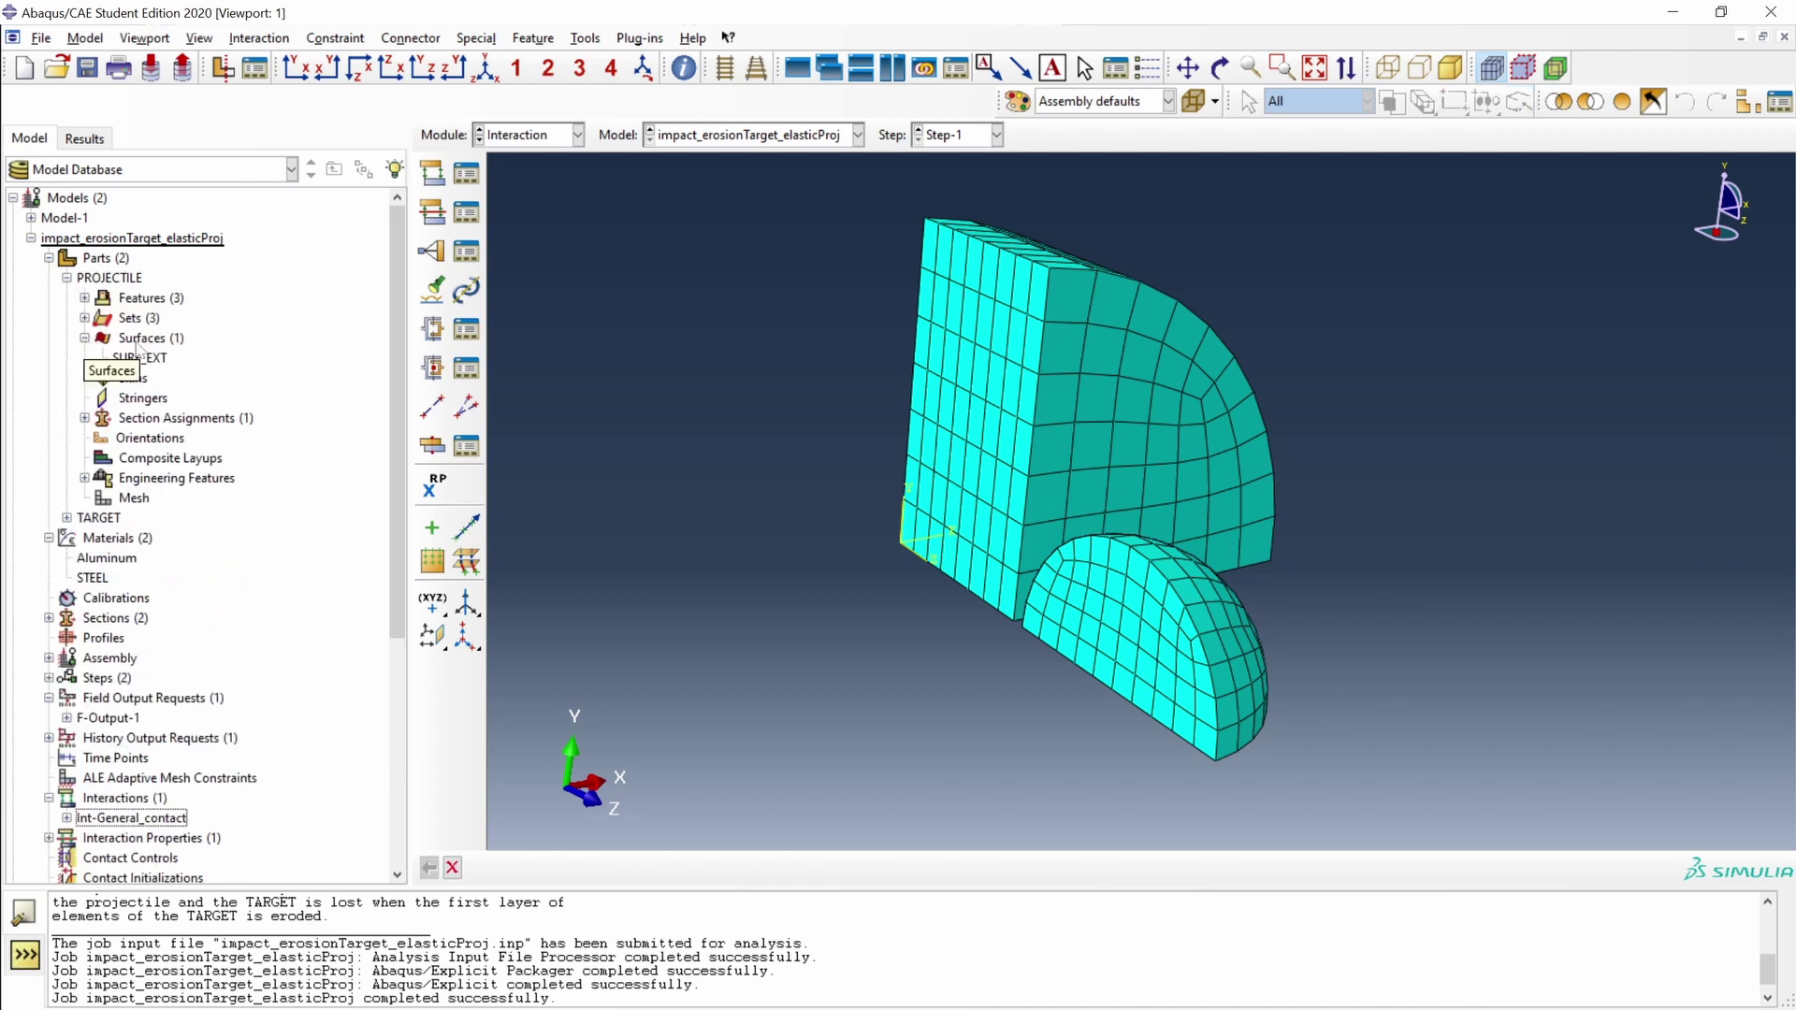
pyautogui.doubleClick(117, 278)
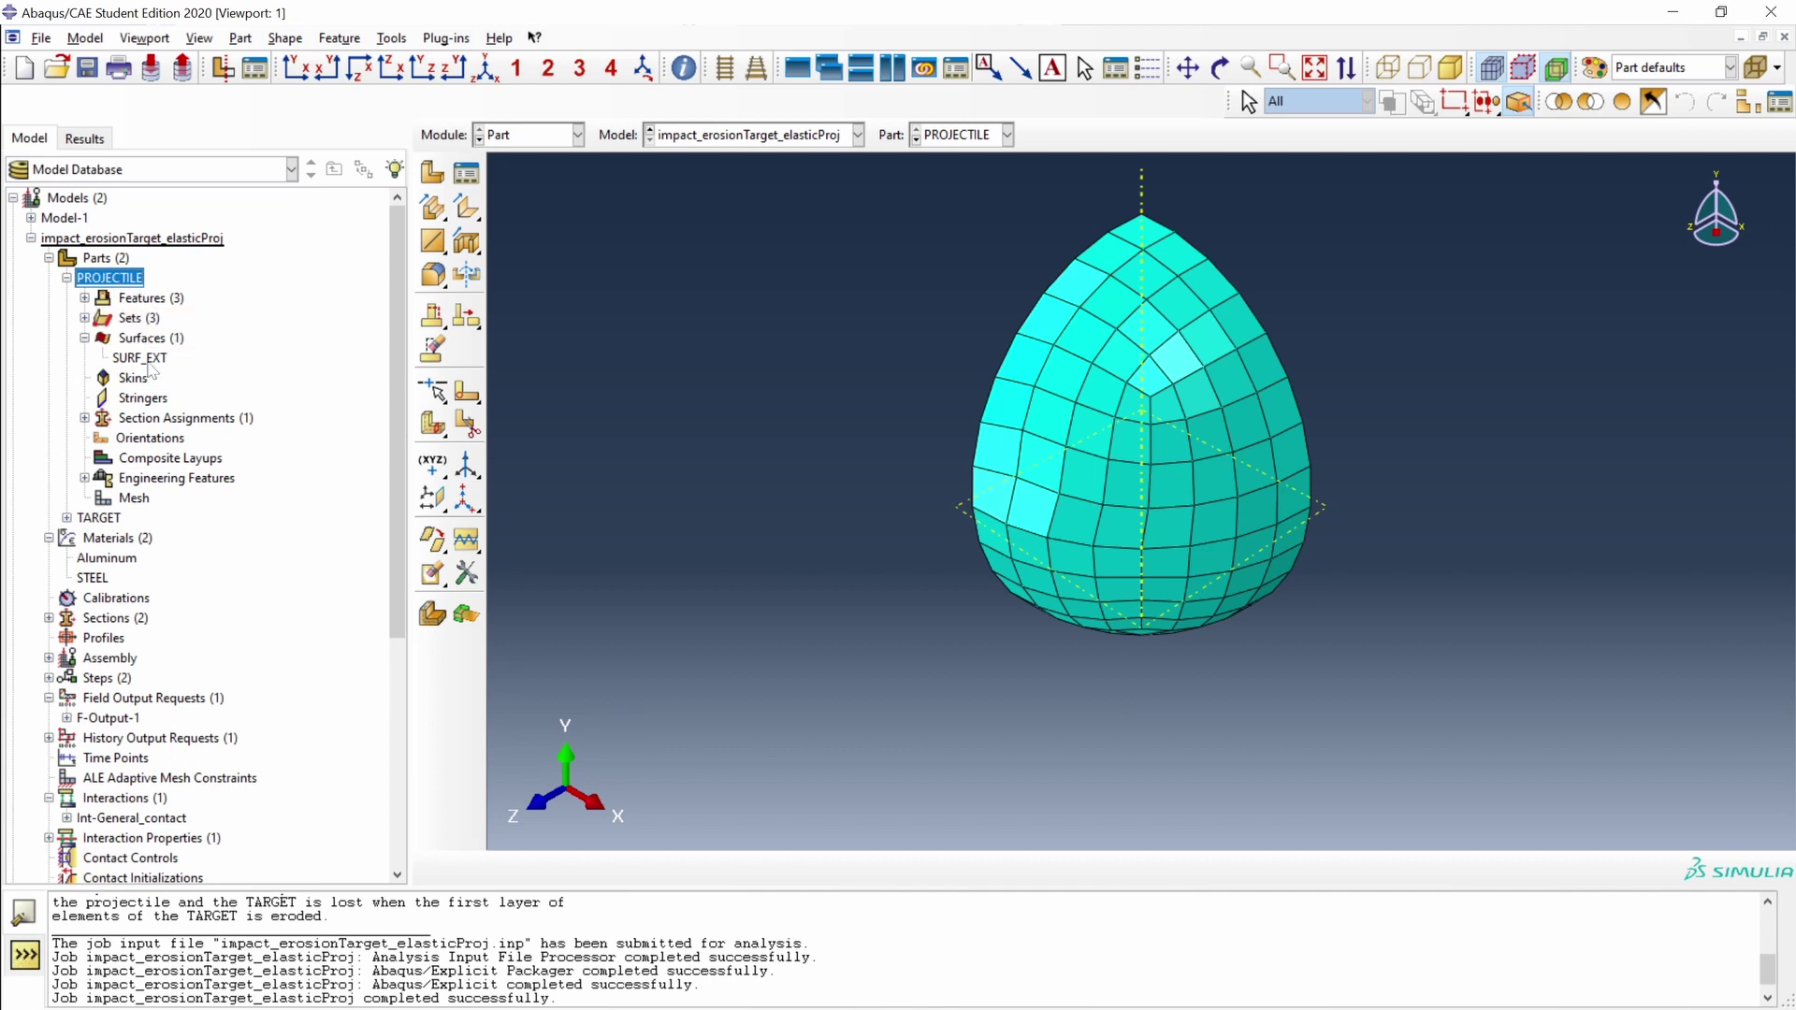
pyautogui.doubleClick(140, 360)
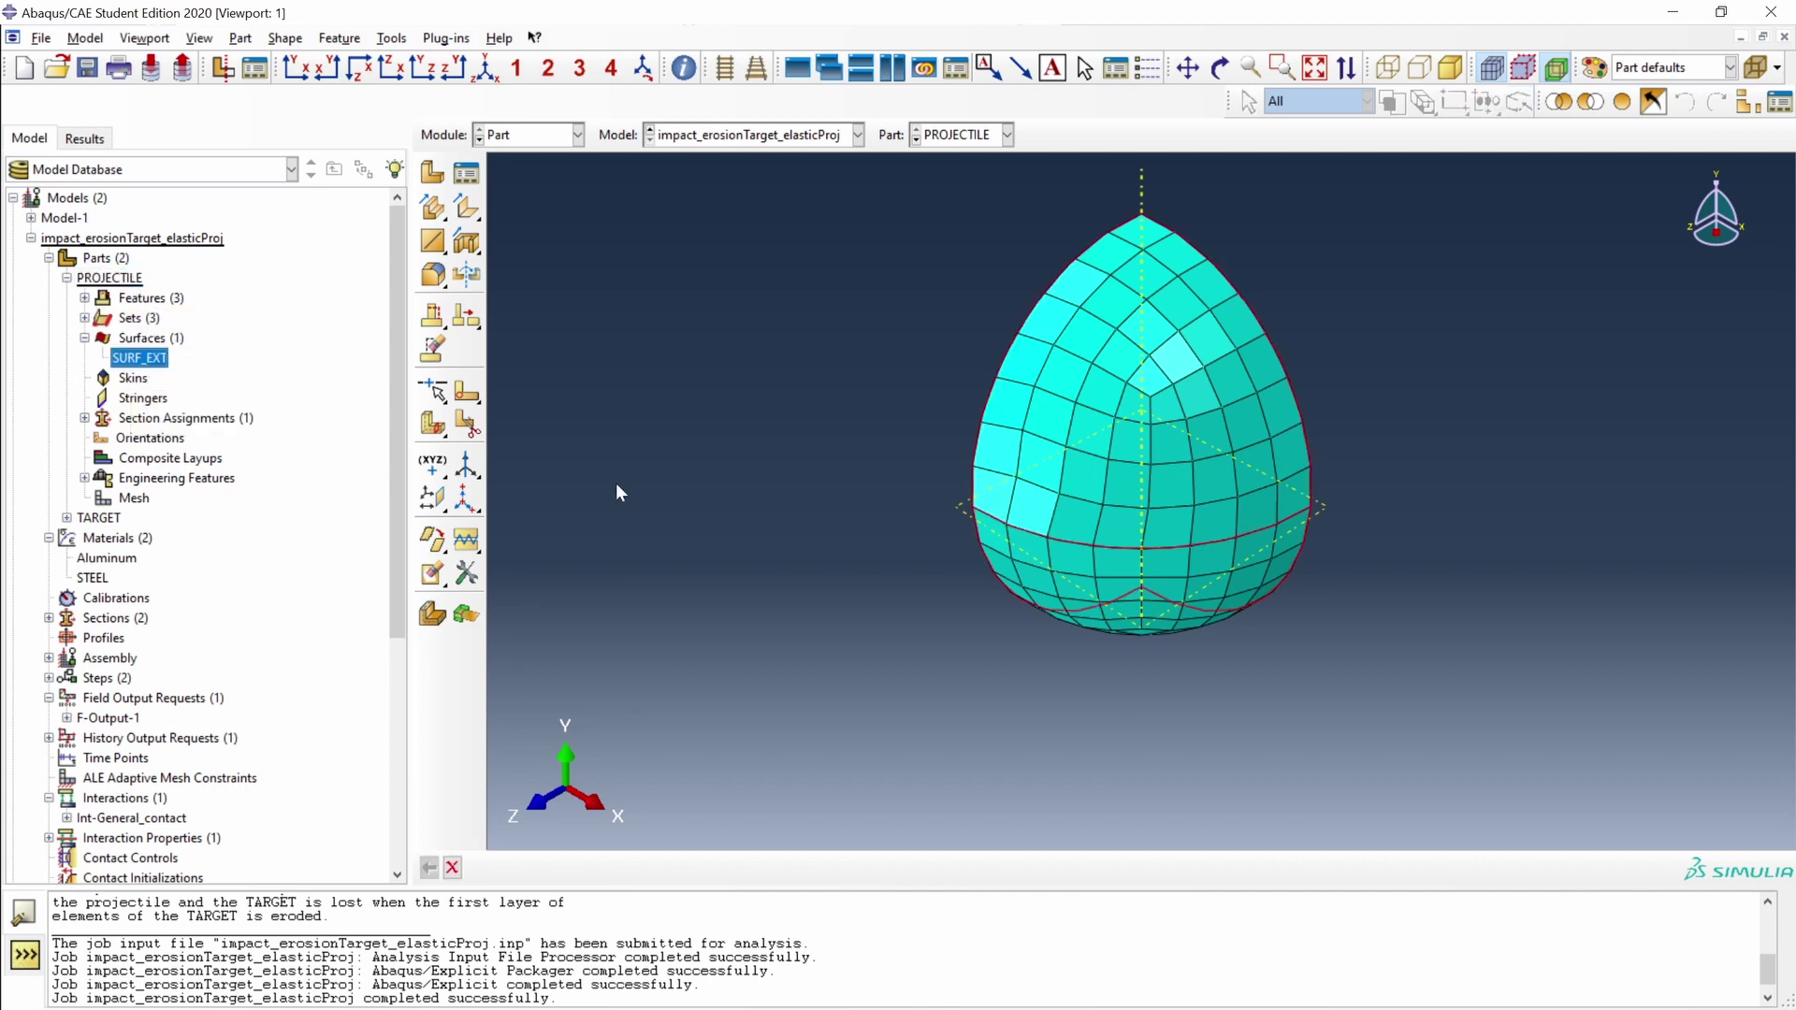
pyautogui.click(1500, 71)
pyautogui.keyDown('ctrl'); pyautogui.keyDown('alt'); pyautogui.moveTo(1114, 653); pyautogui.dragTo(1187, 427); pyautogui.keyUp('alt'); pyautogui.keyUp('ctrl')
pyautogui.keyDown('ctrl'); pyautogui.keyDown('alt'); pyautogui.moveTo(1086, 674); pyautogui.dragTo(1094, 535); pyautogui.keyUp('alt'); pyautogui.keyUp('ctrl')
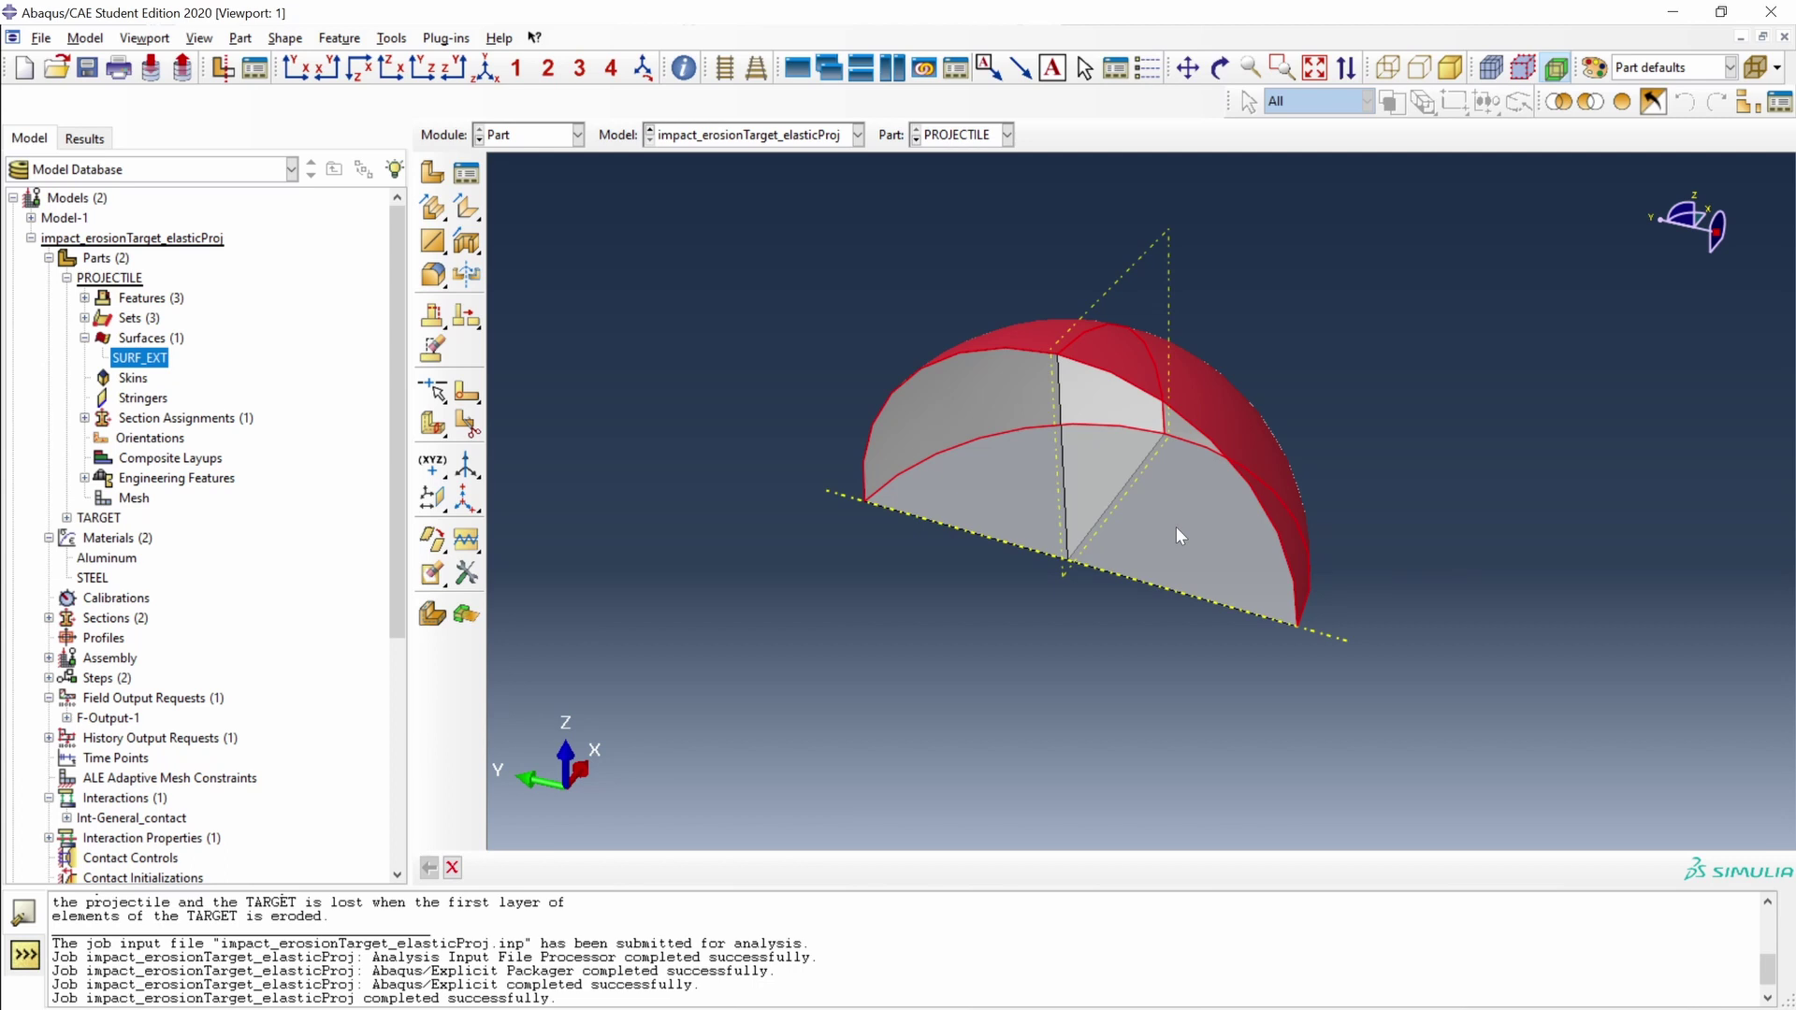
# Display the TARGET part and highlight its SURF_FRONT surface, examining which face it covers.
pyautogui.click(66, 278)
pyautogui.doubleClick(98, 298)
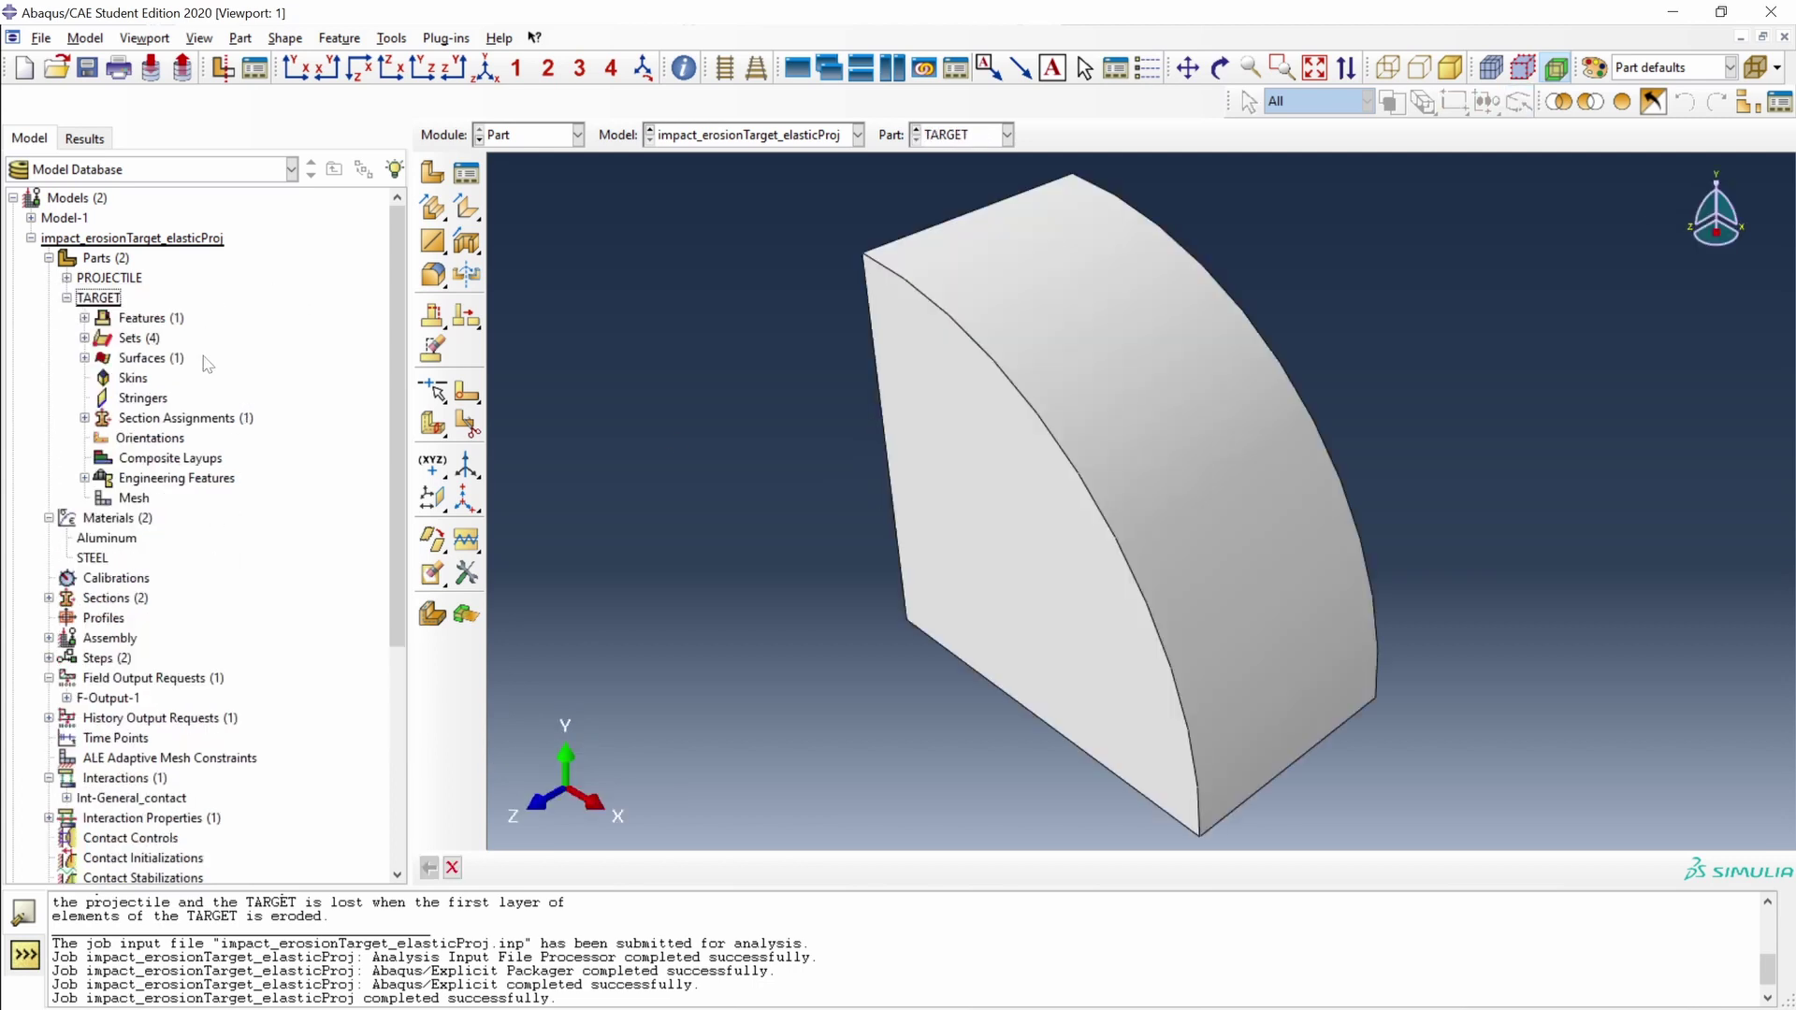
pyautogui.click(84, 358)
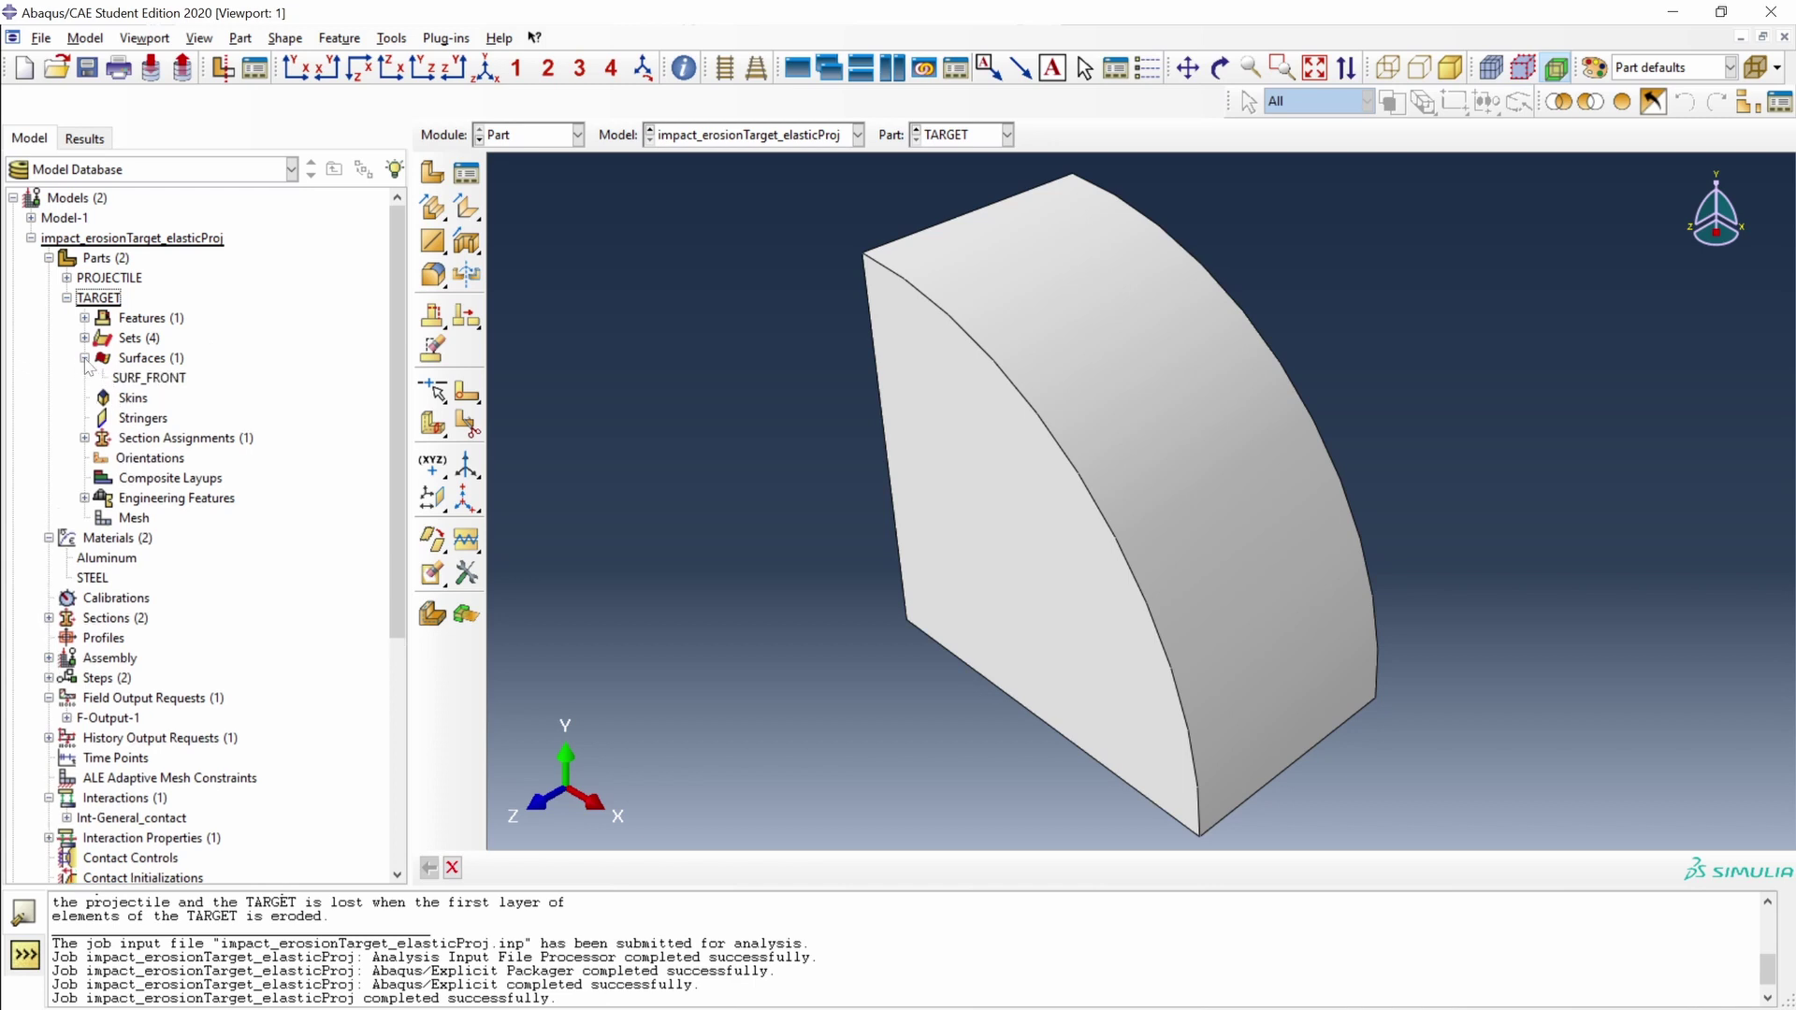
pyautogui.click(149, 378)
pyautogui.keyDown('ctrl'); pyautogui.keyDown('alt'); pyautogui.moveTo(1062, 662); pyautogui.dragTo(1389, 529); pyautogui.keyUp('alt'); pyautogui.keyUp('ctrl')
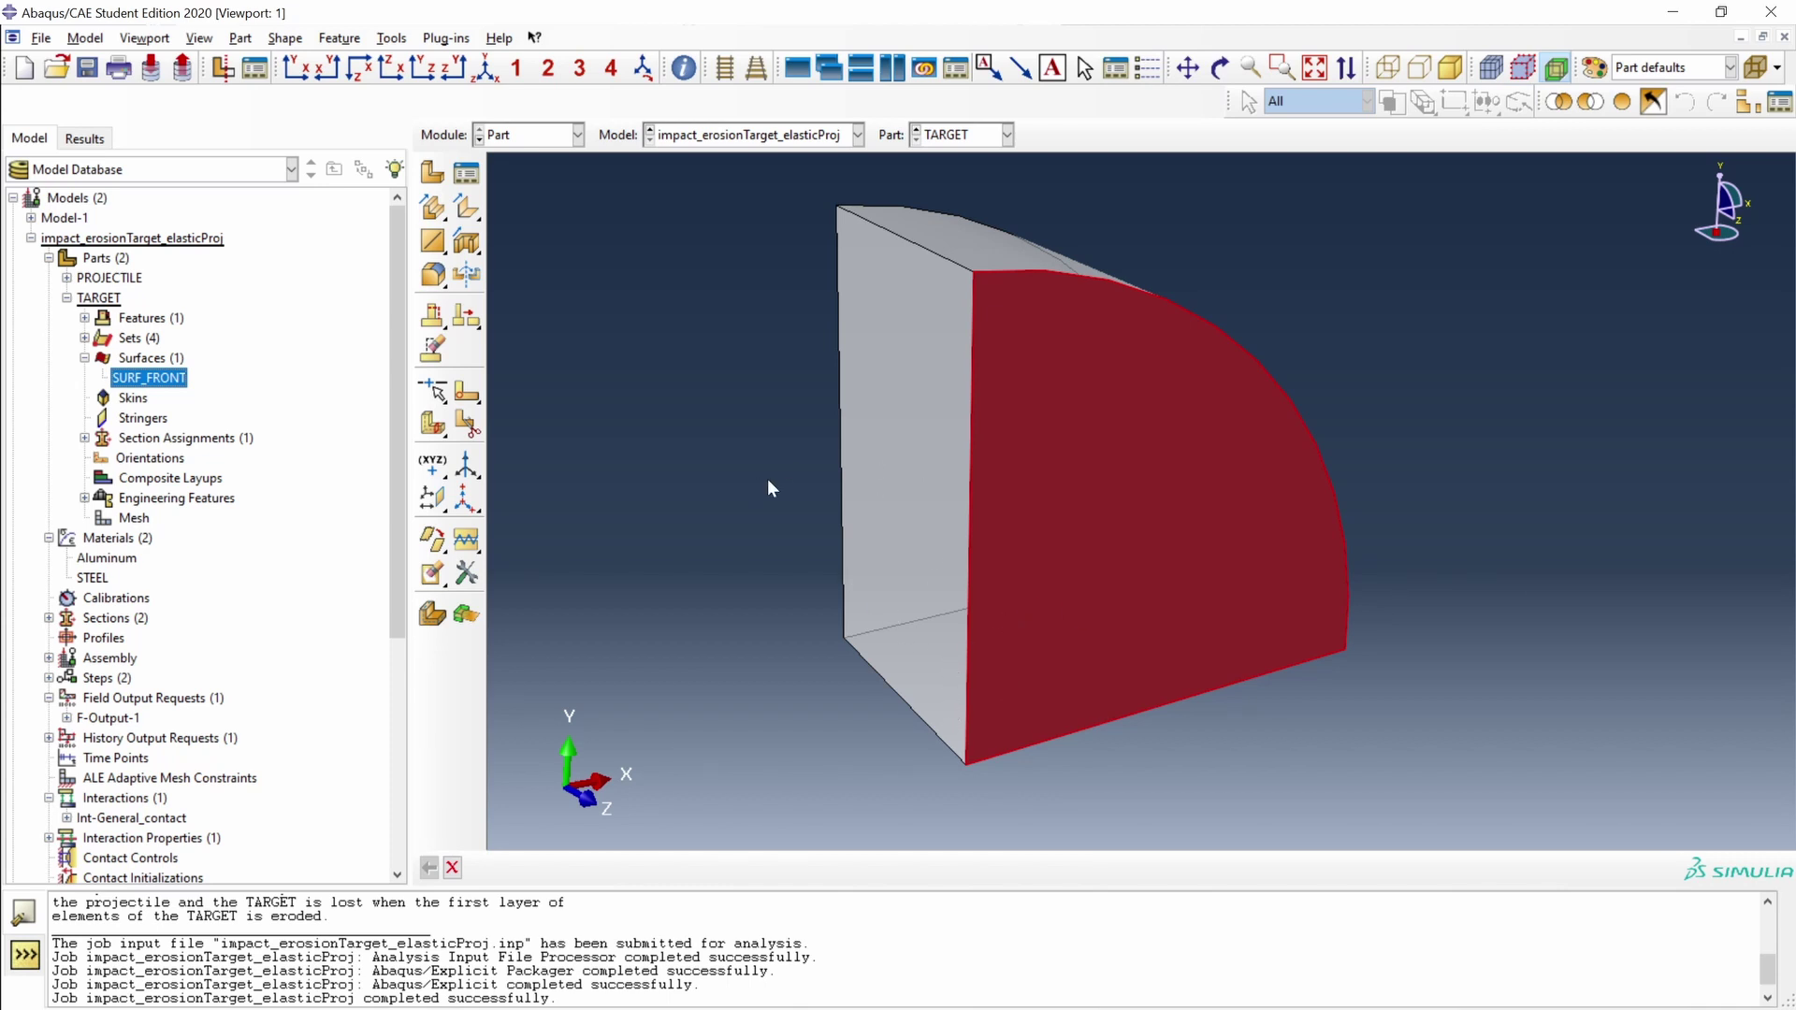
pyautogui.click(319, 443)
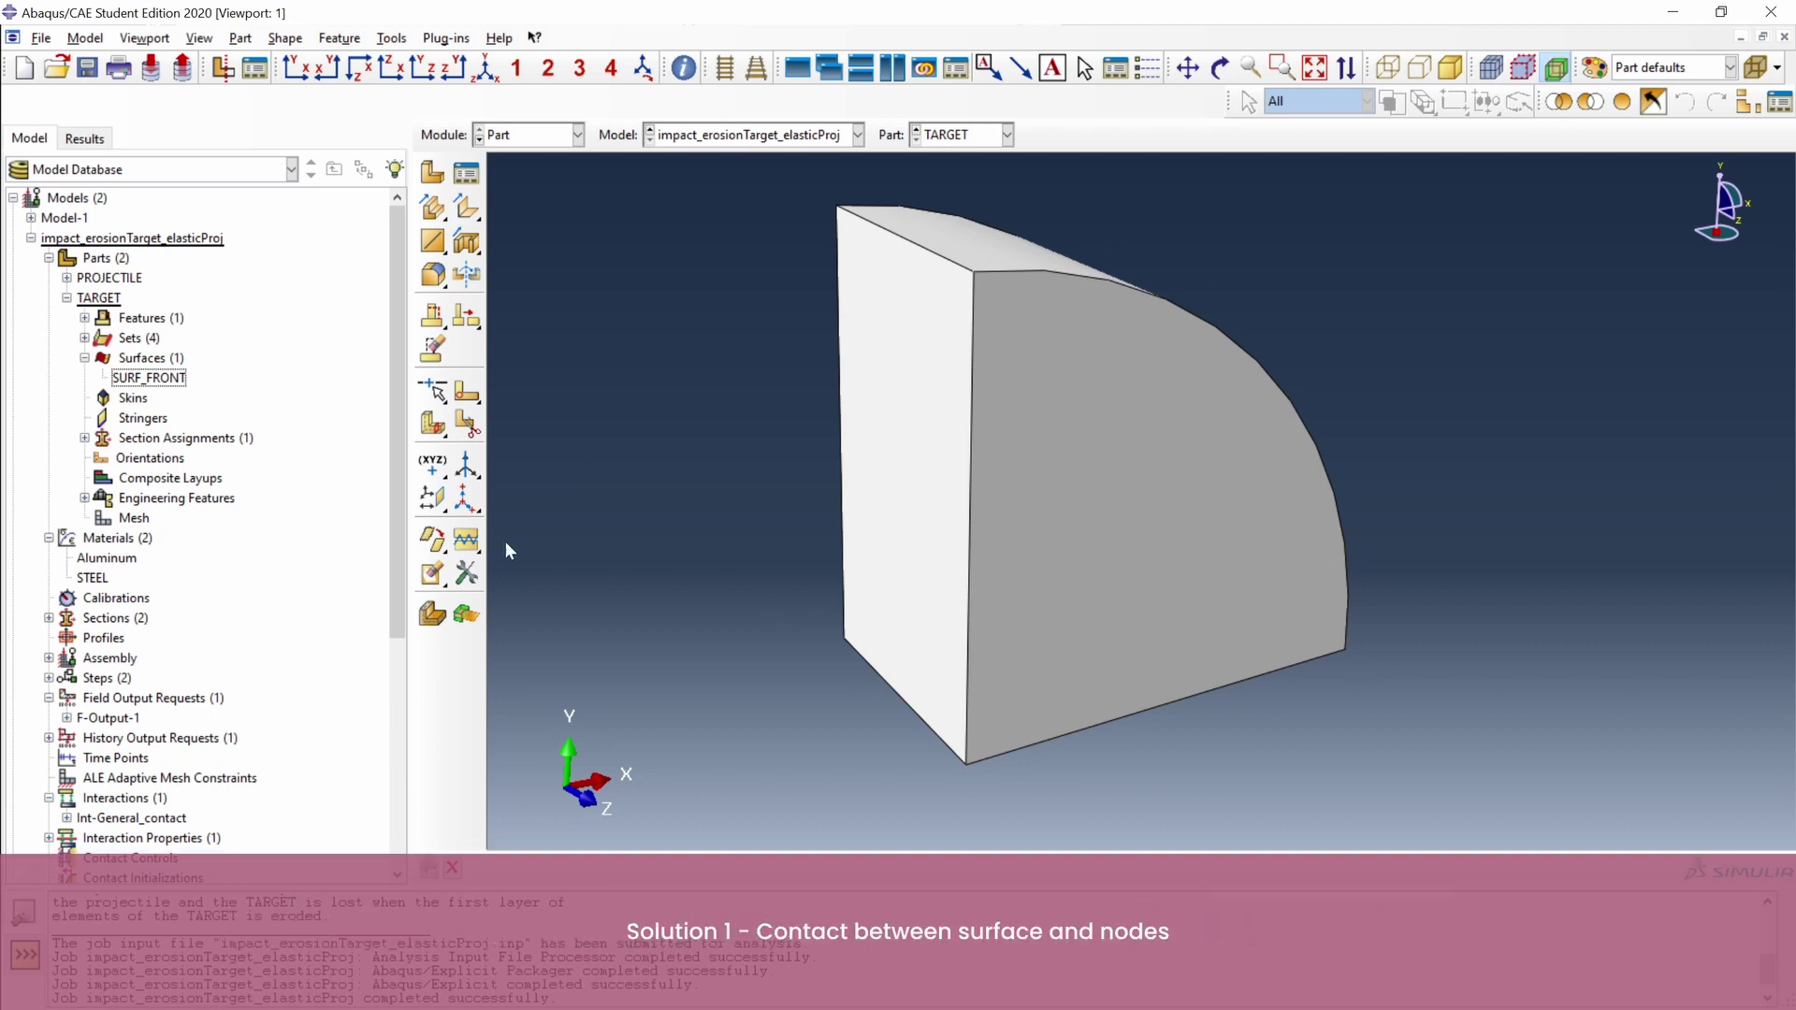
# Suppress the Int-General_contact interaction.
pyautogui.click(49, 258)
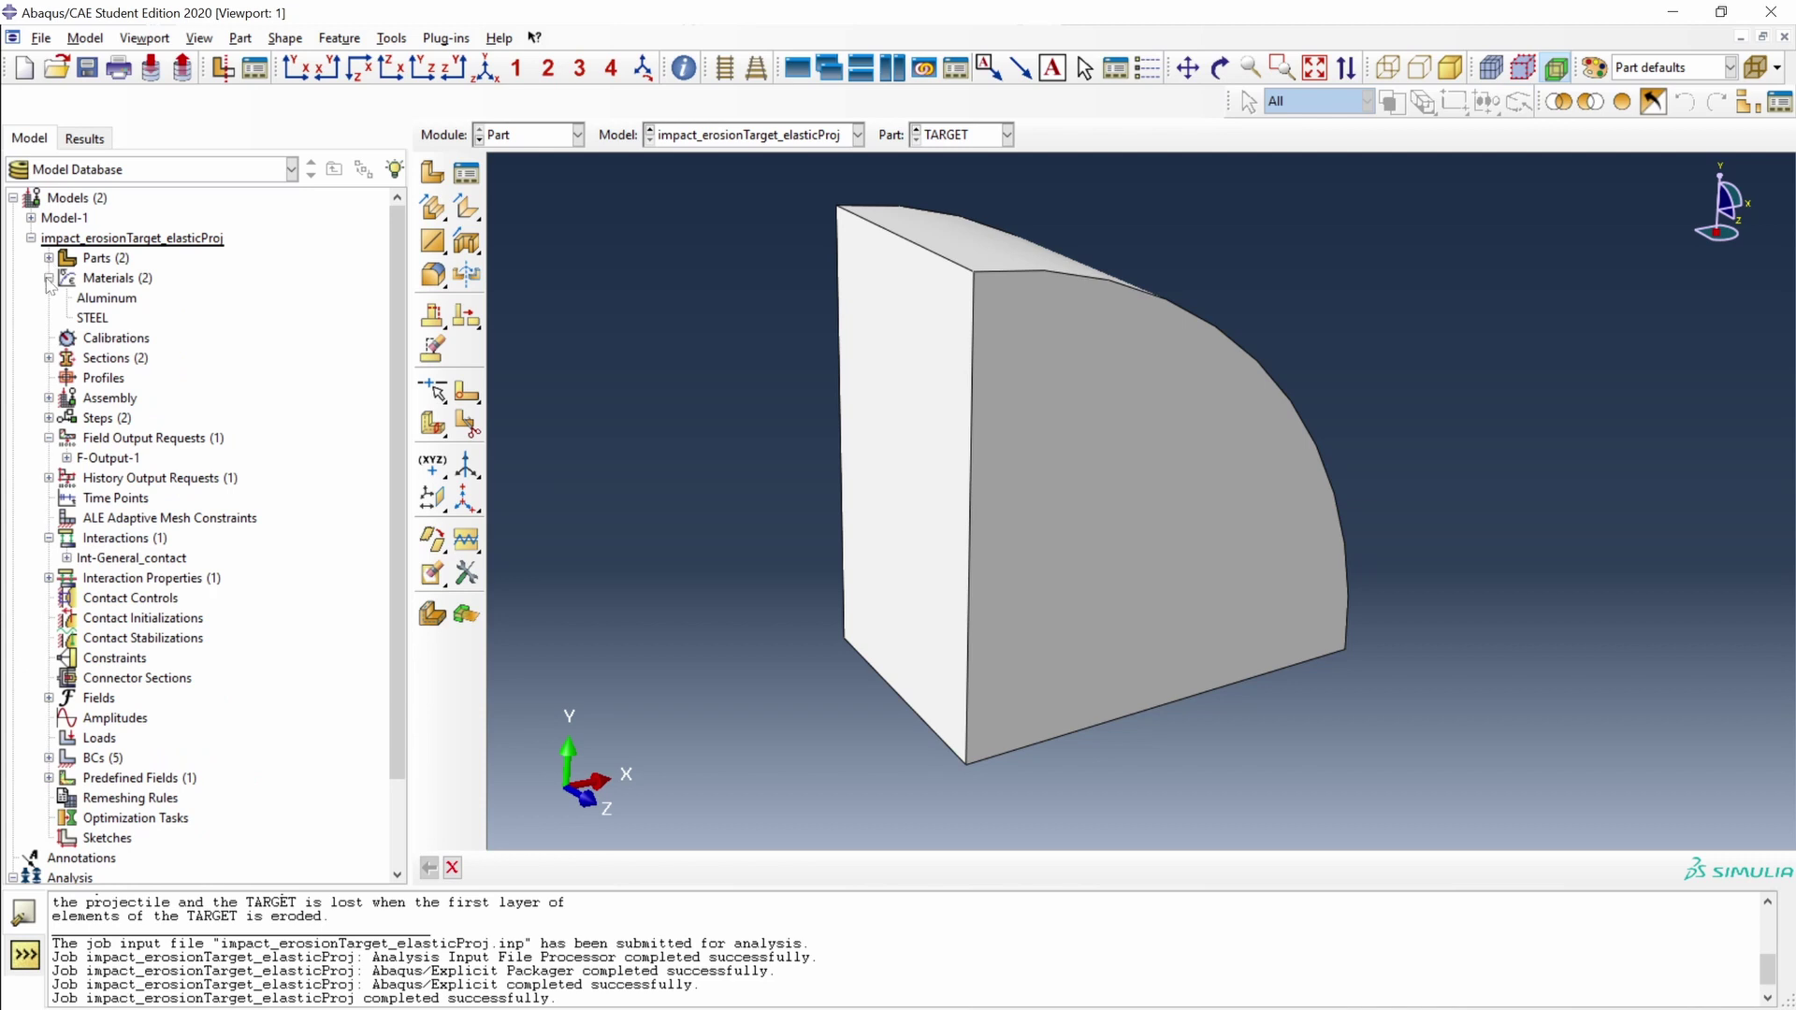
pyautogui.click(49, 278)
pyautogui.scroll(-1, 120, 322)
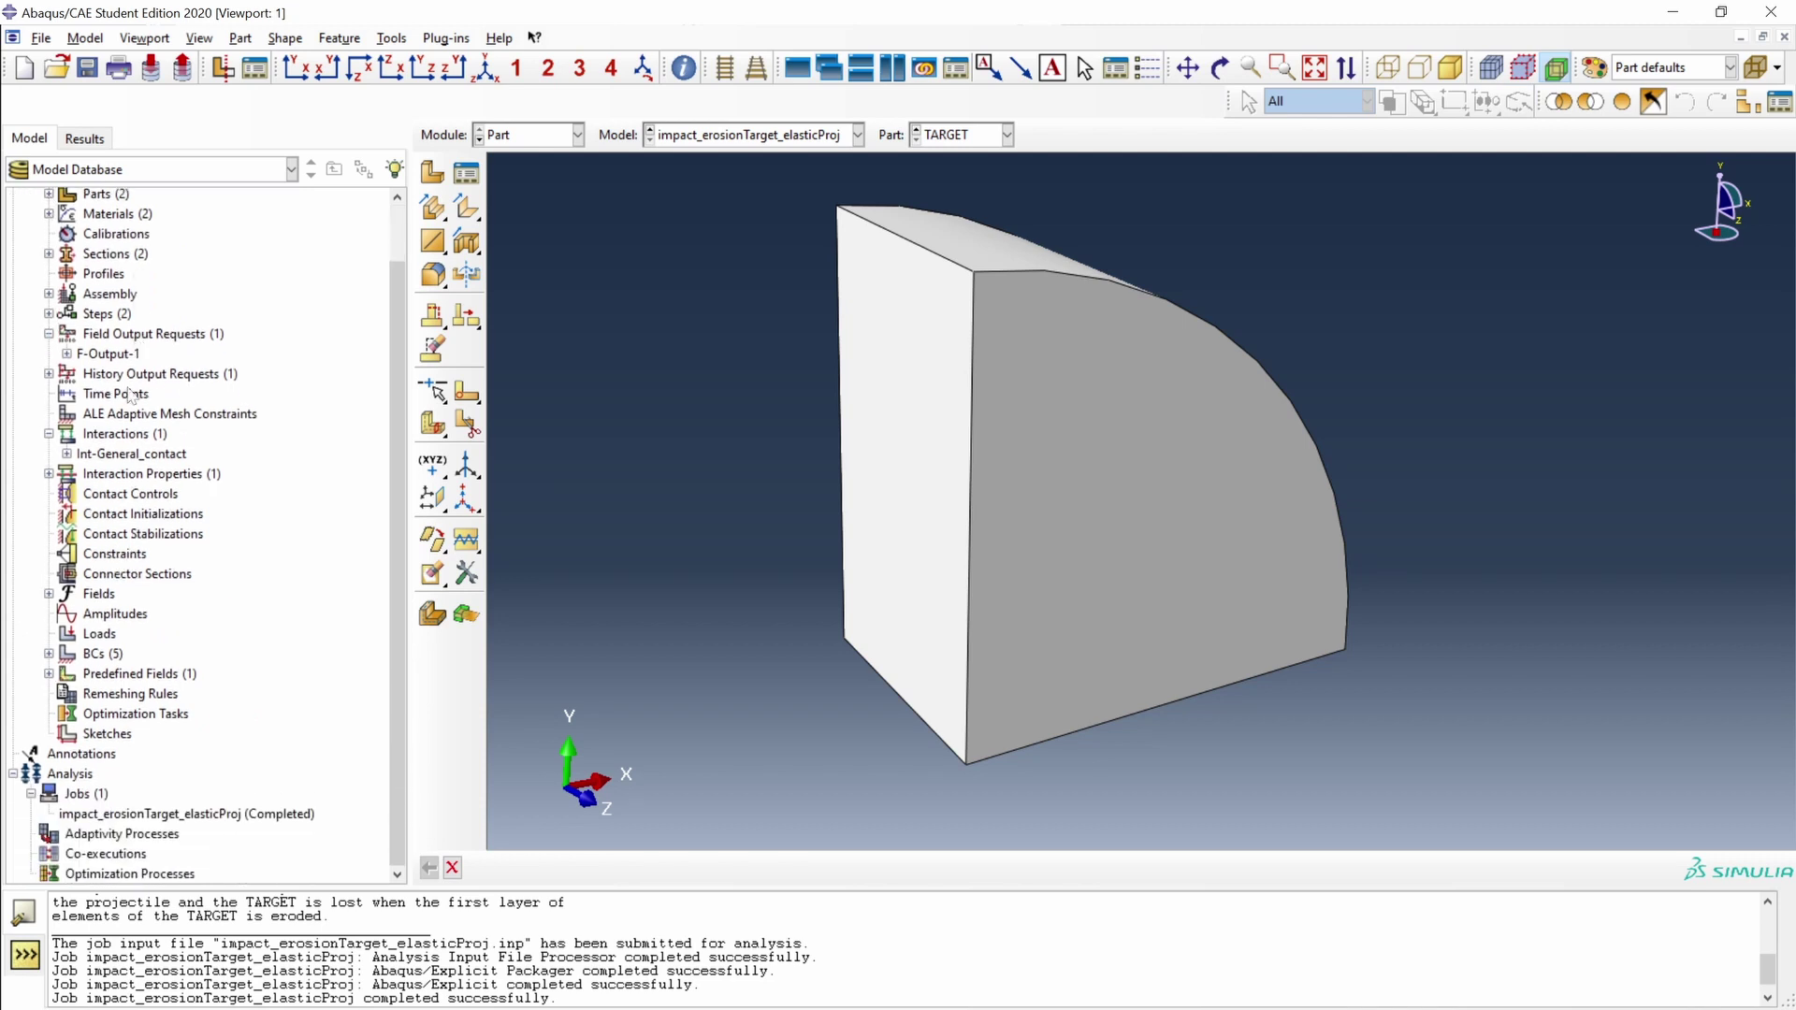
pyautogui.click(119, 455)
pyautogui.rightClick(162, 458)
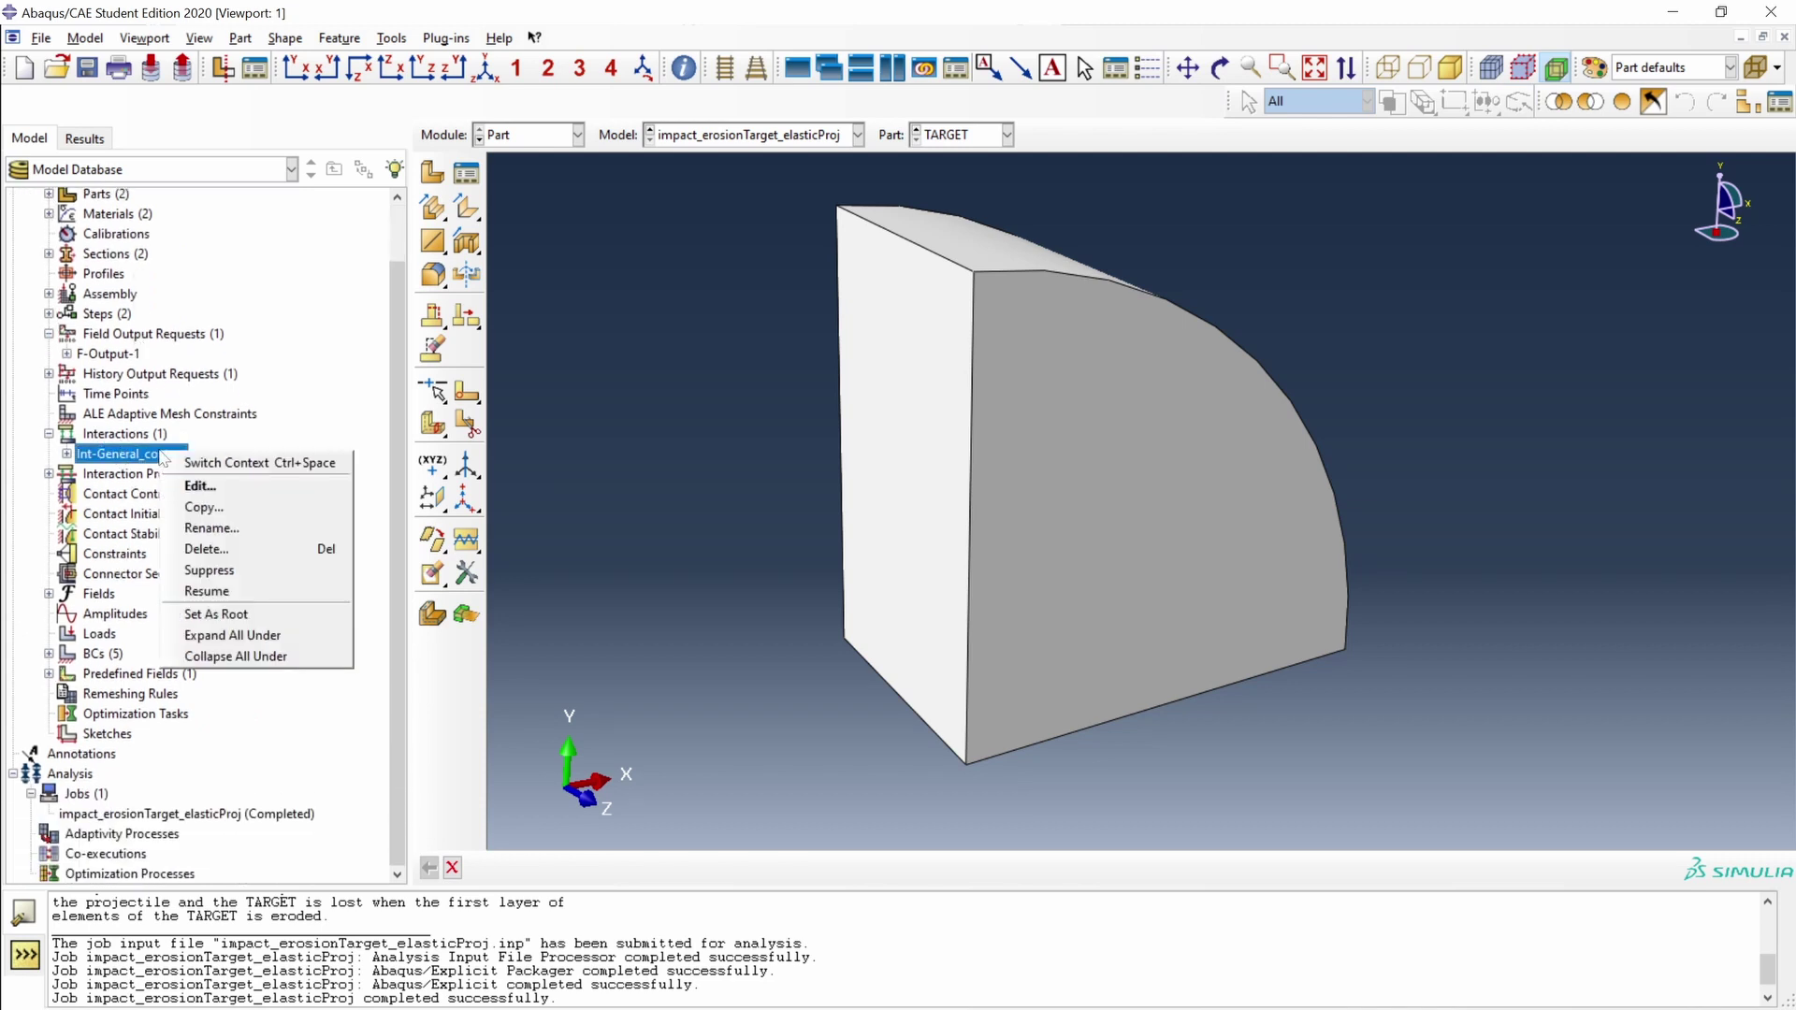
pyautogui.click(238, 571)
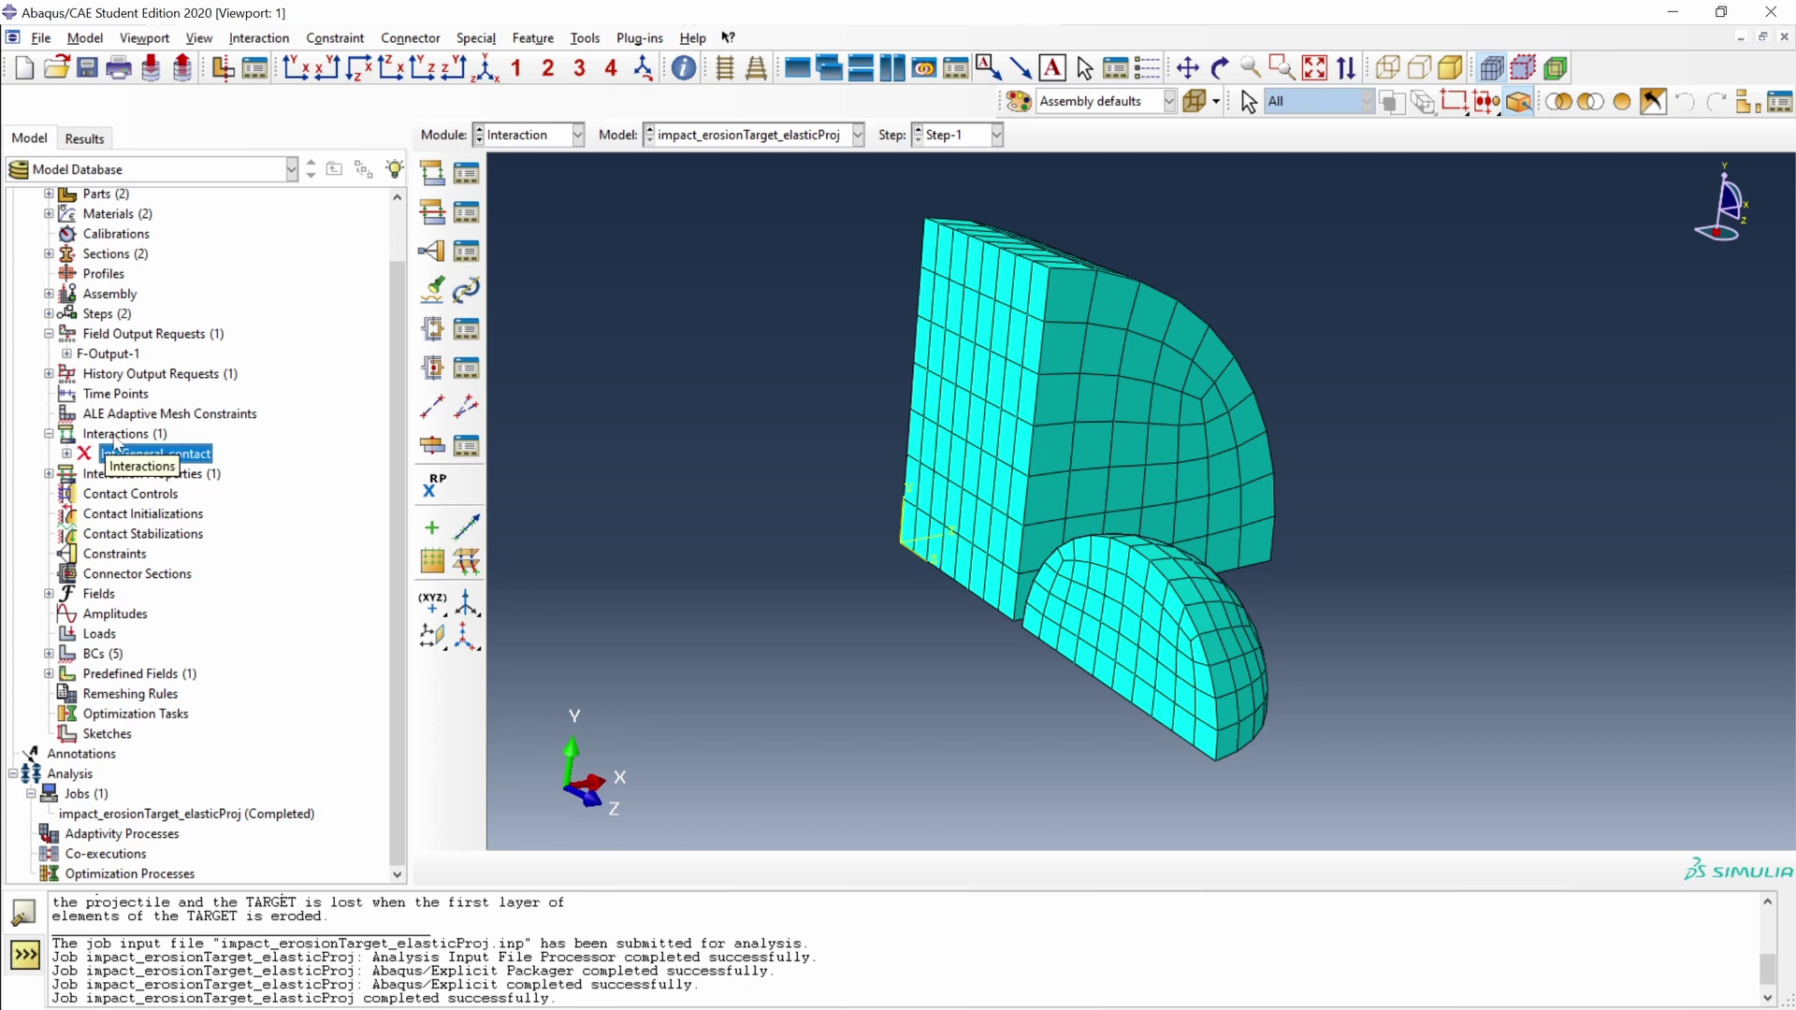
# Start a Surface-to-surface contact (Explicit) interaction named Int-surf_to_surf in Step-1.
pyautogui.doubleClick(114, 439)
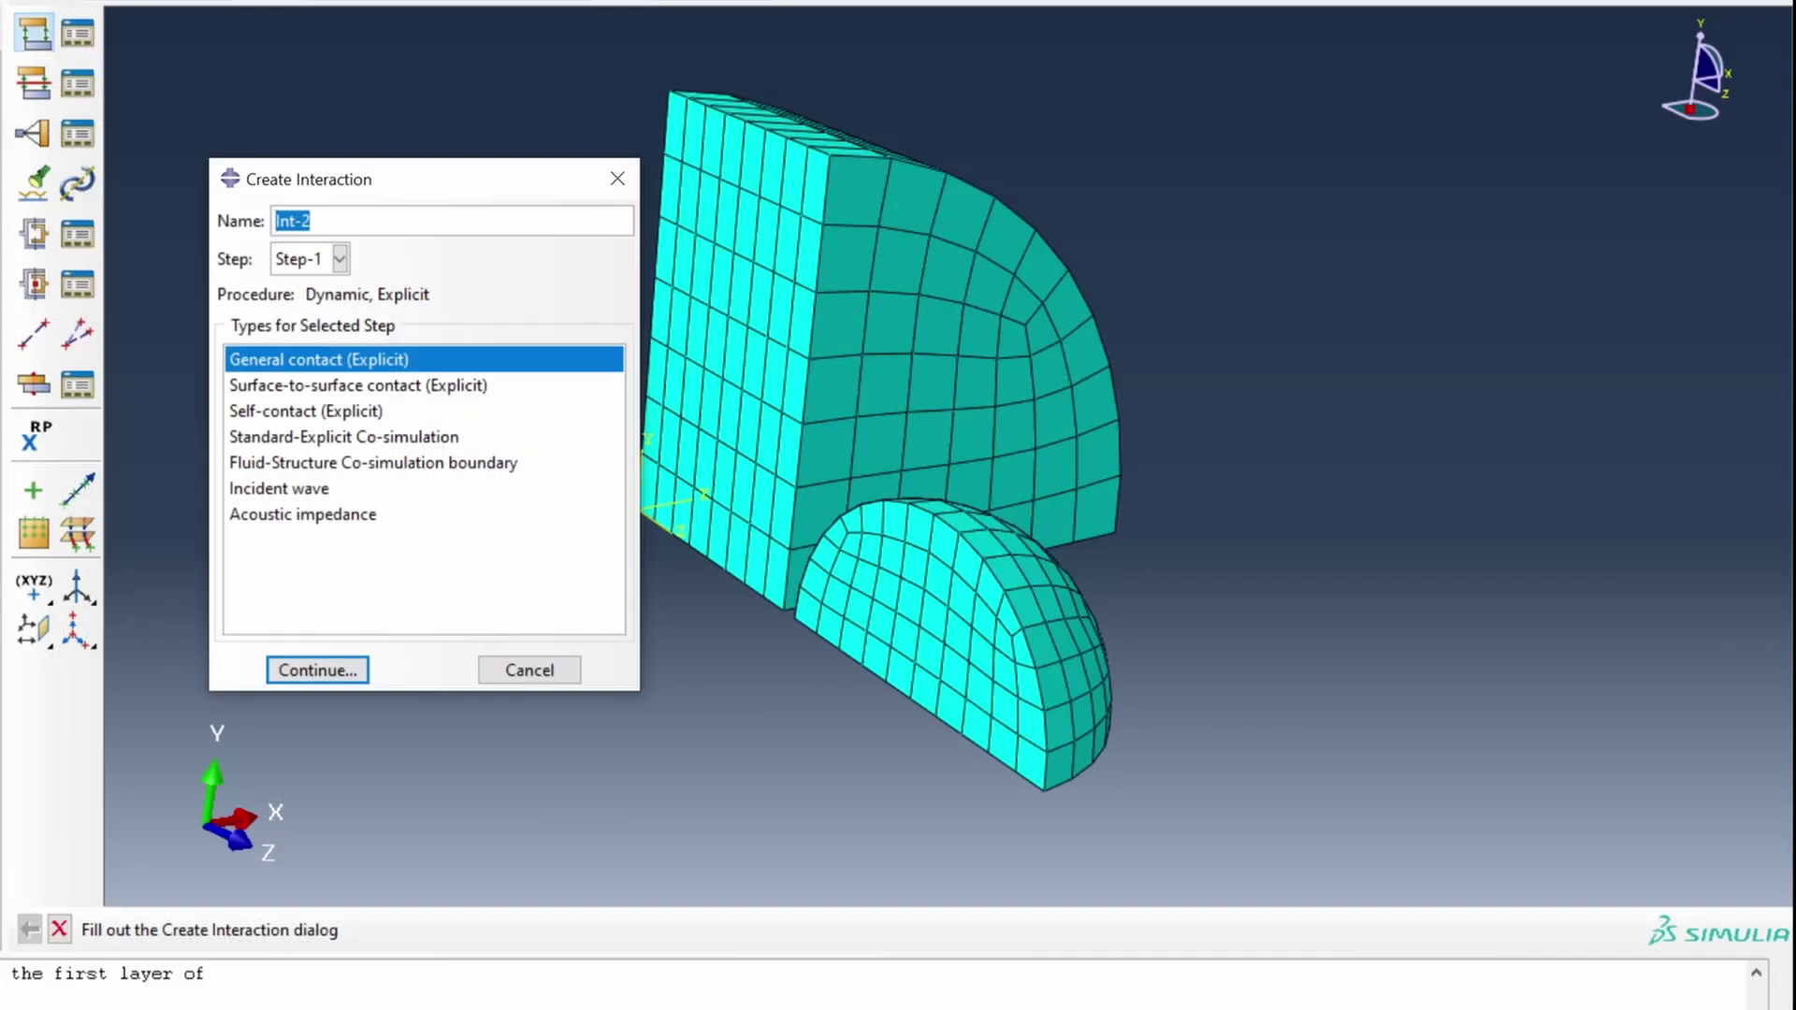
pyautogui.click(411, 387)
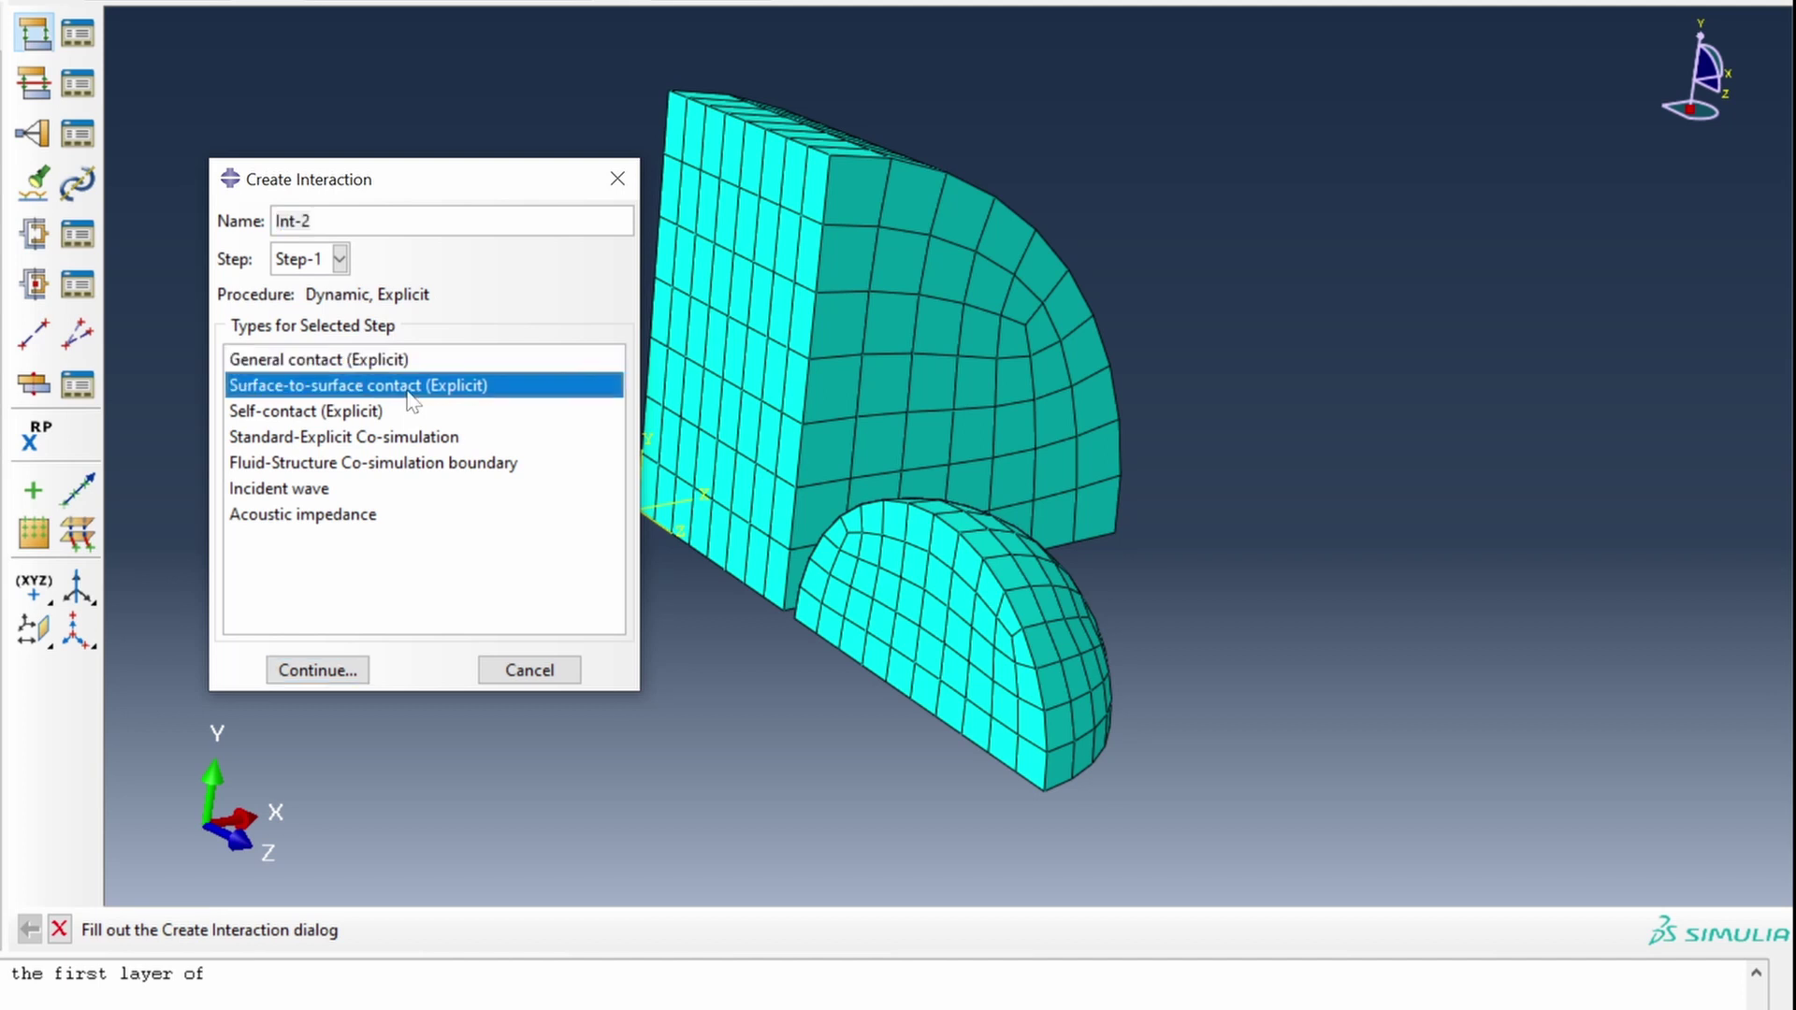
pyautogui.click(308, 221)
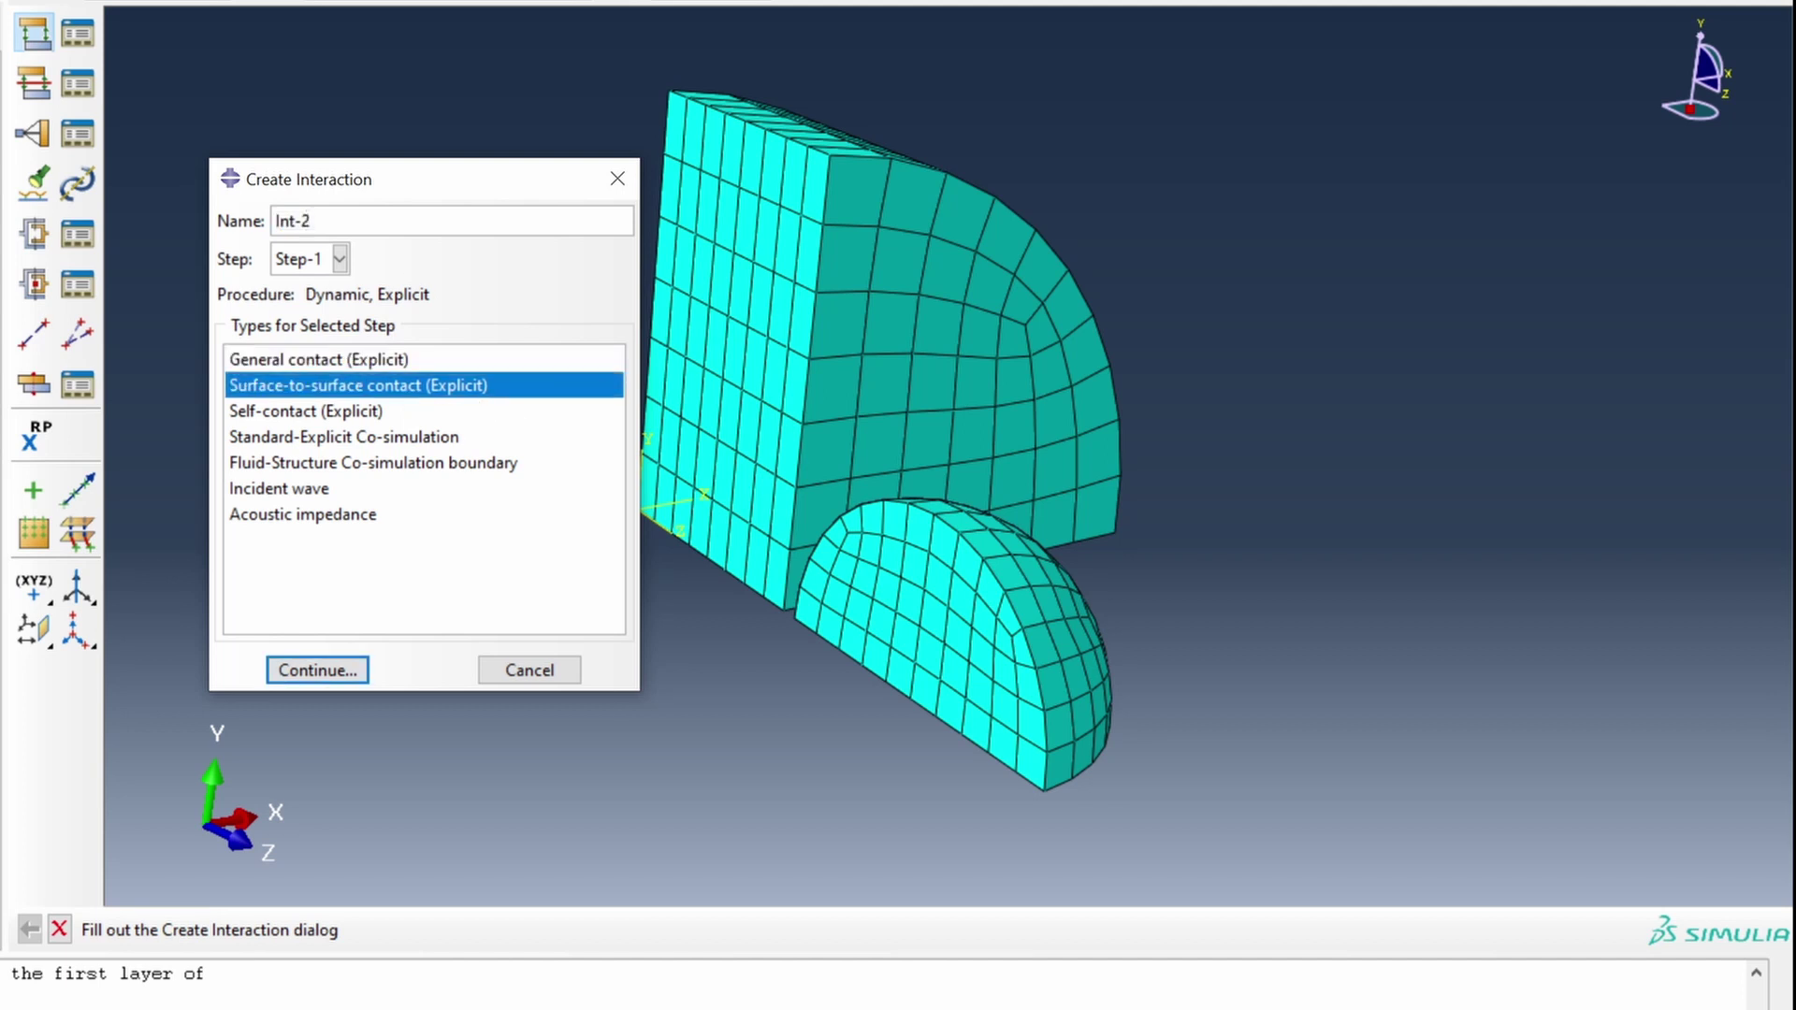
pyautogui.write('surf_to_surf')
pyautogui.click(336, 670)
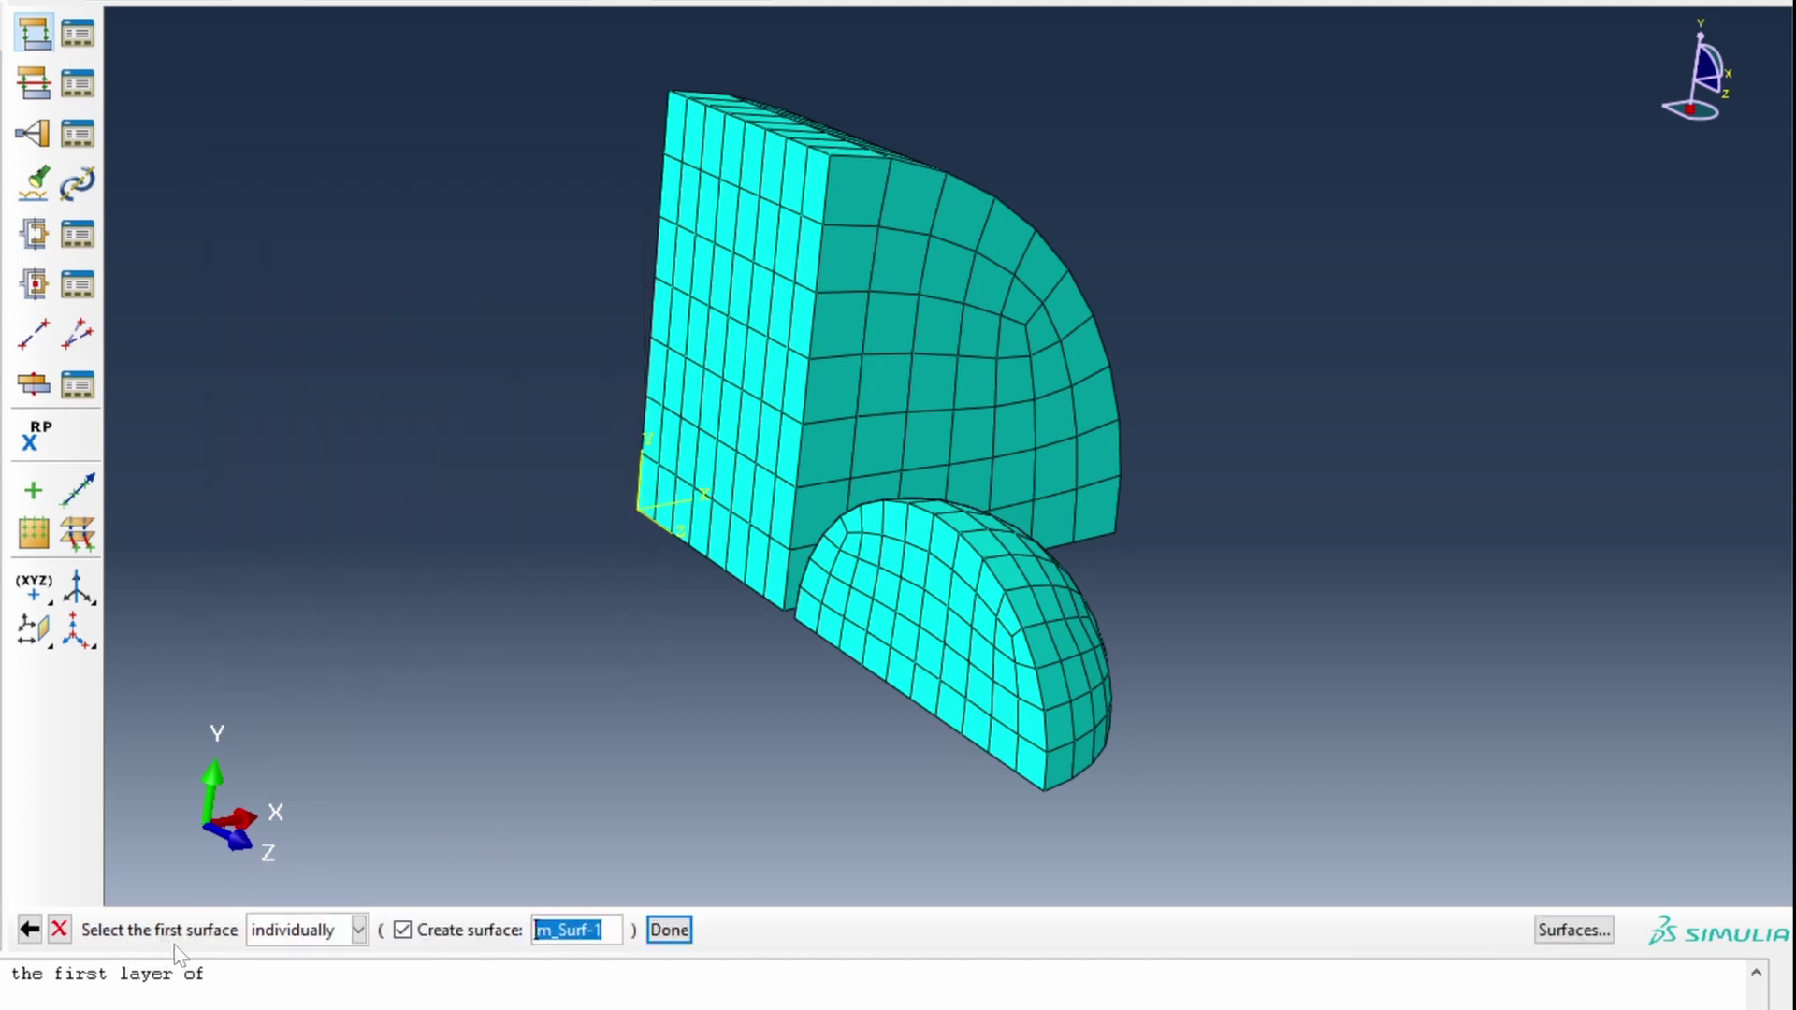
# Assign PROJECTILE-1.SURF_EXT as the first contact surface, with selections highlighted in the viewport.
pyautogui.click(1574, 930)
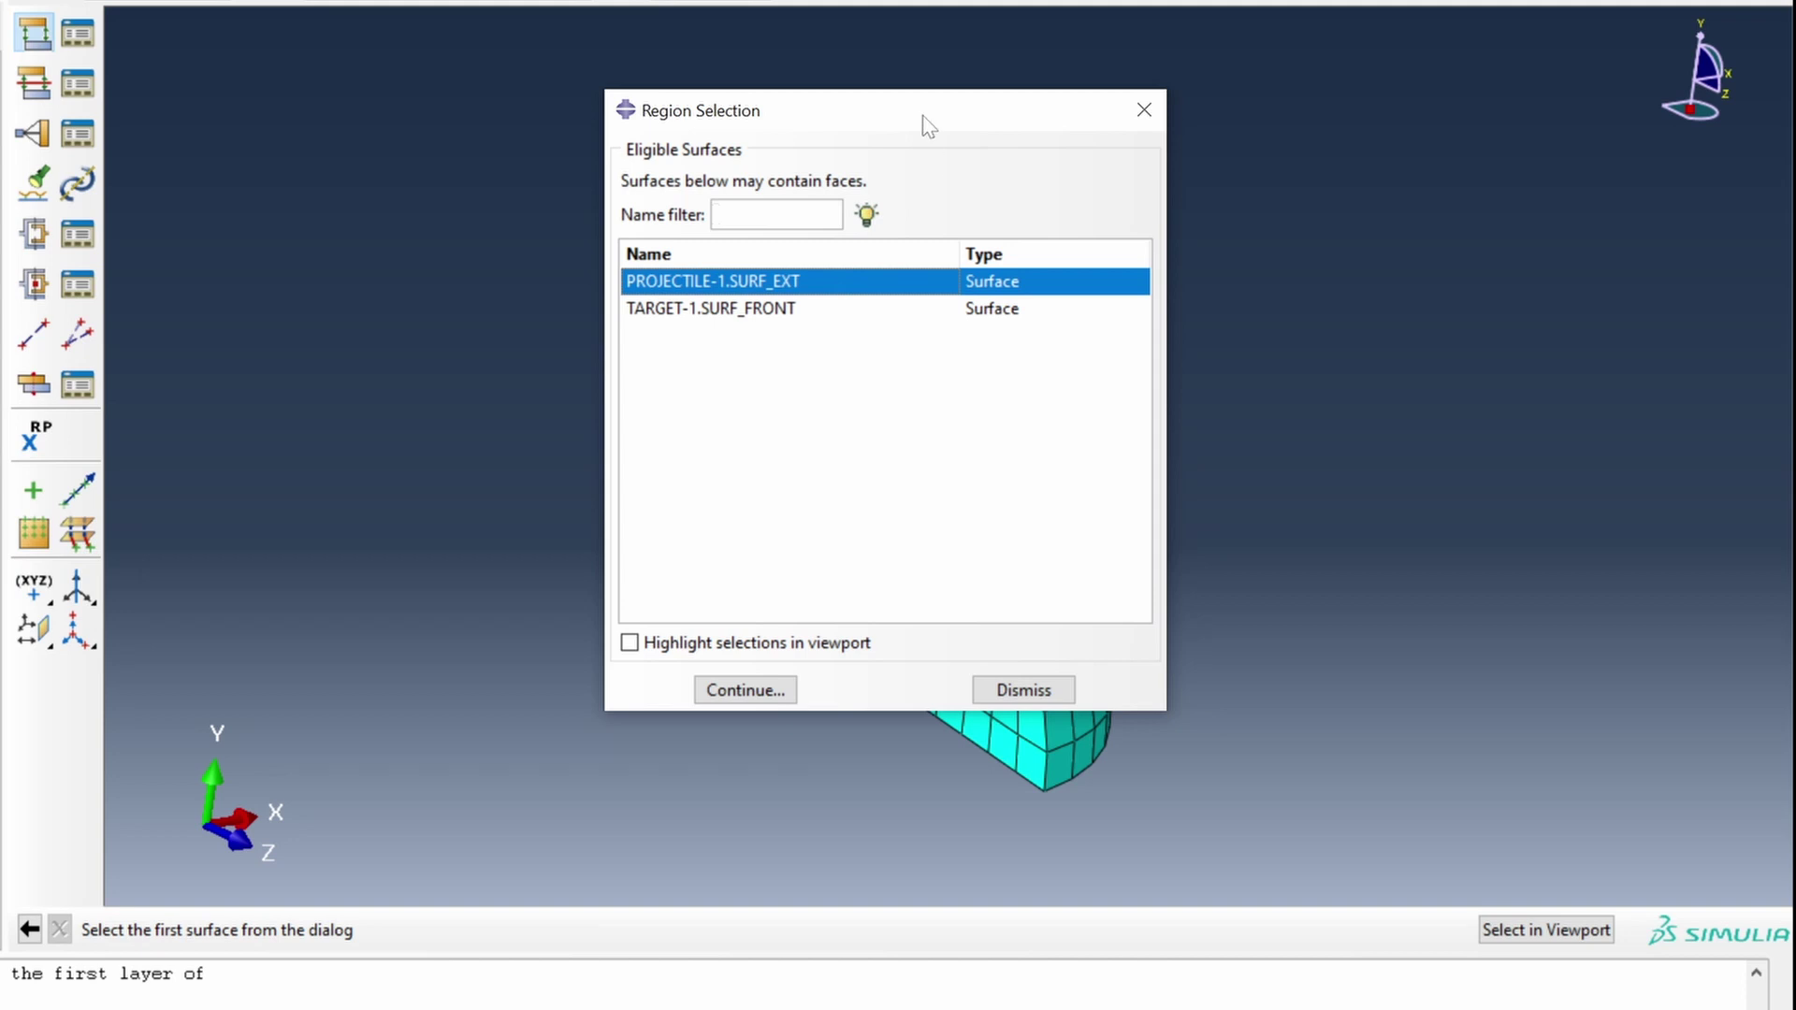
pyautogui.moveTo(921, 112); pyautogui.dragTo(459, 94)
pyautogui.click(254, 625)
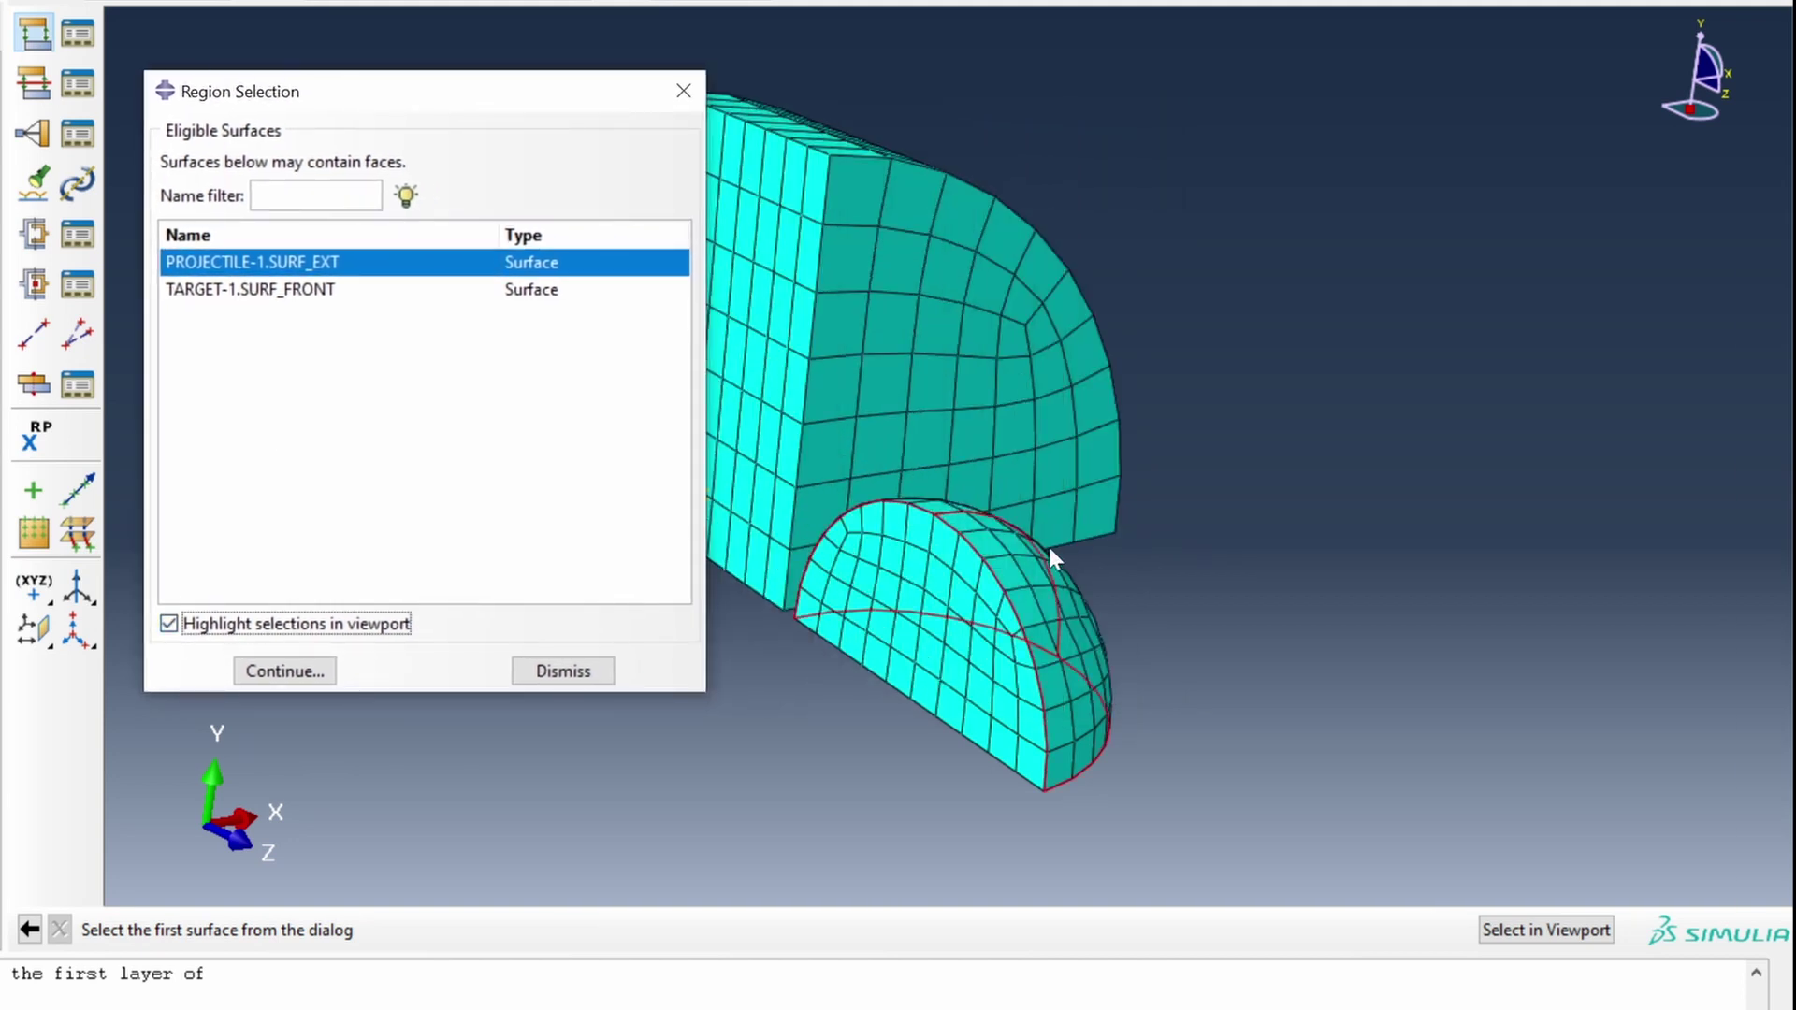
pyautogui.click(284, 672)
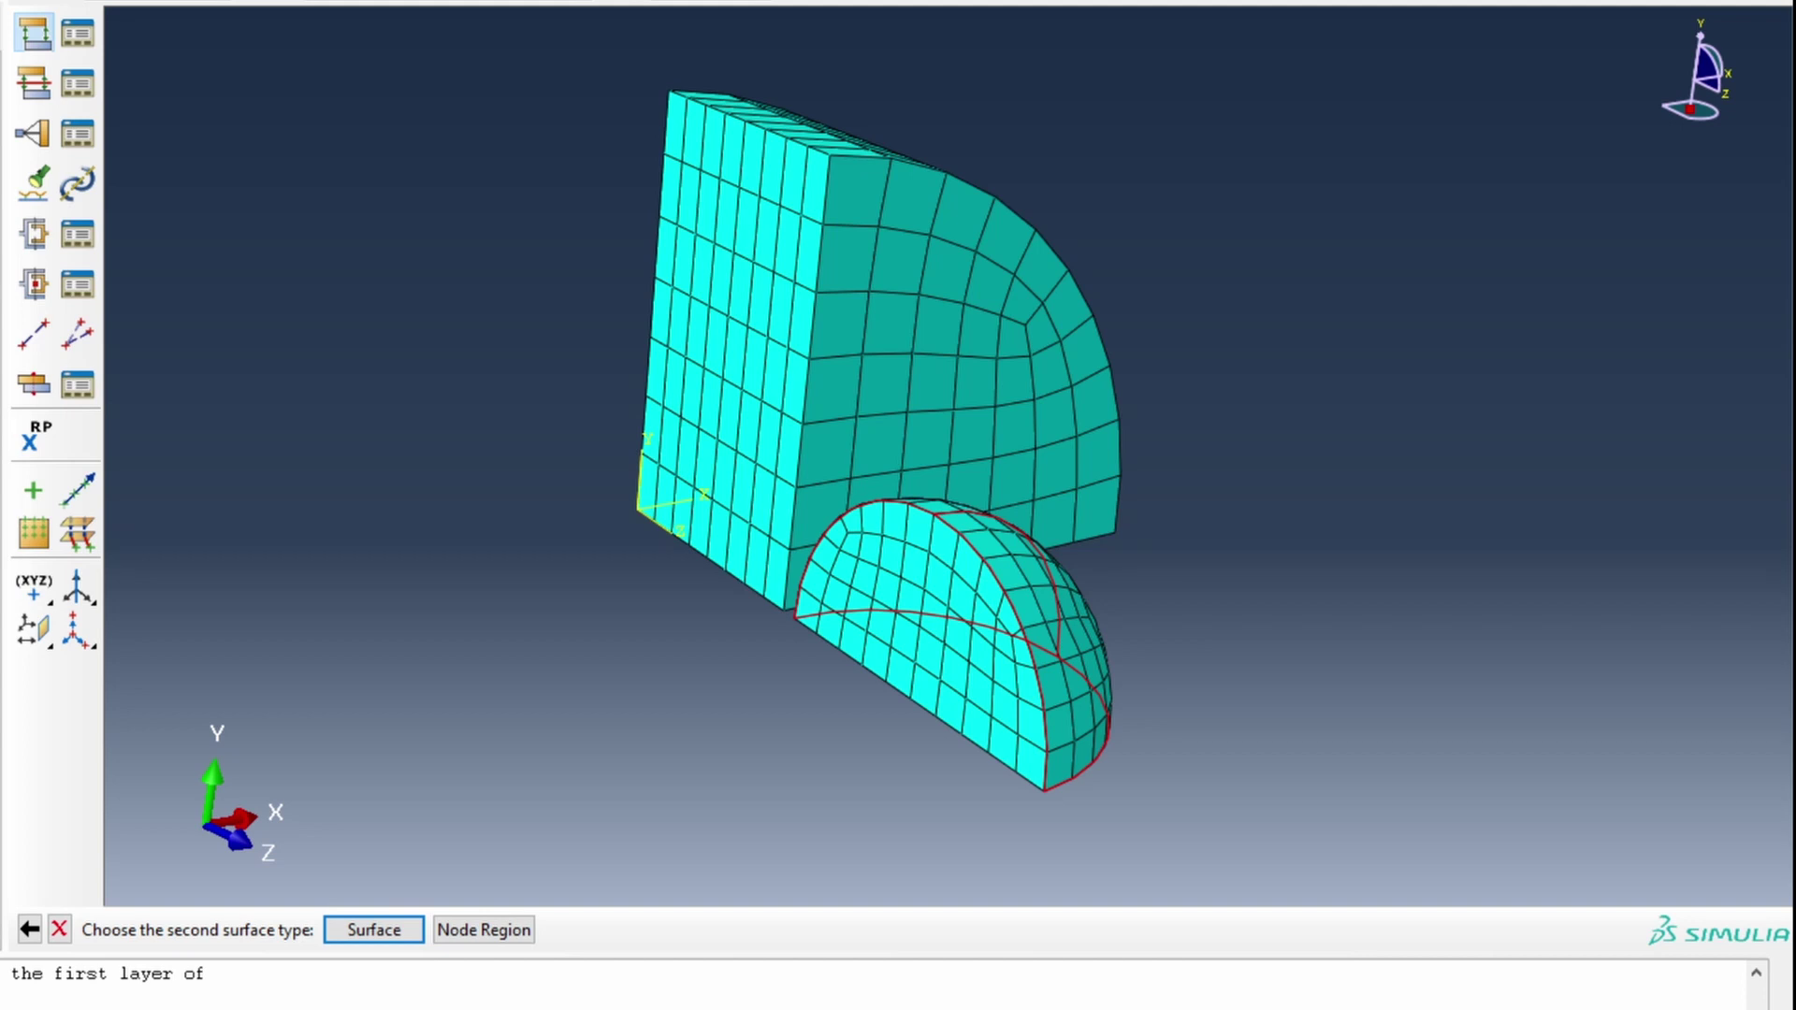
# Define the second contact surface as a node region using the TARGET-1.ALL set.
pyautogui.click(503, 936)
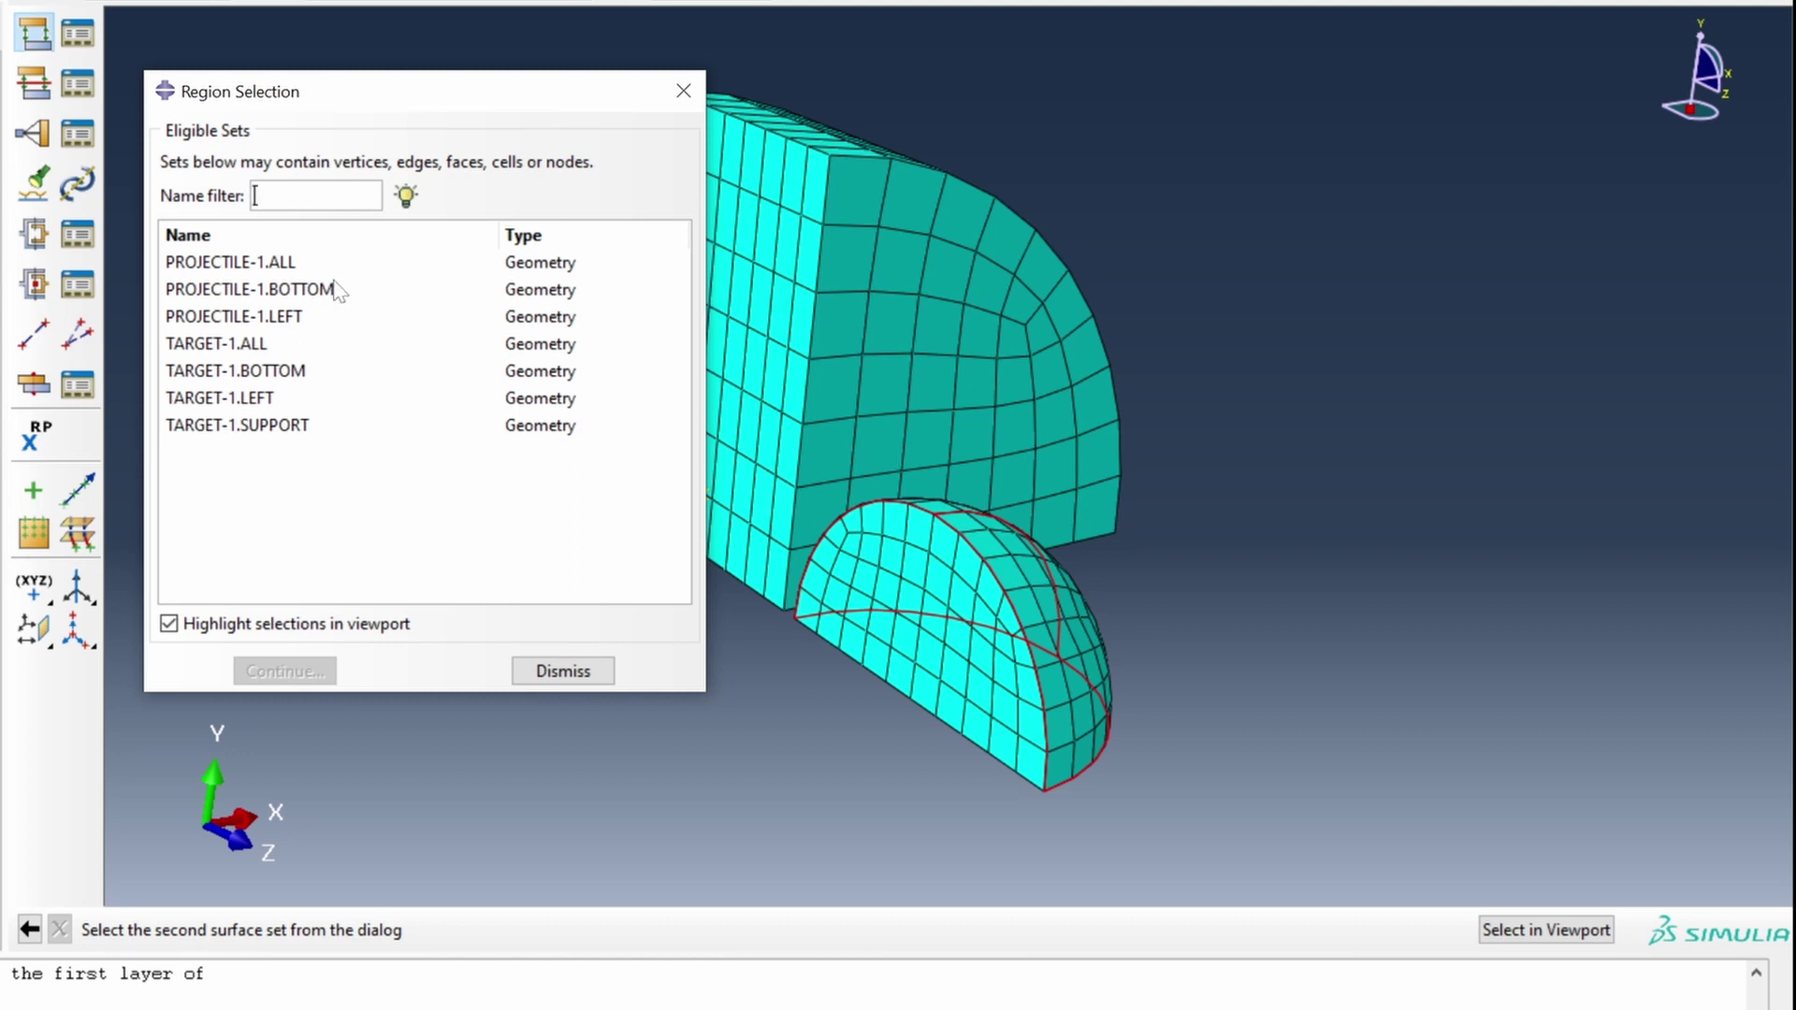
pyautogui.click(253, 347)
pyautogui.moveTo(491, 94); pyautogui.dragTo(338, 94)
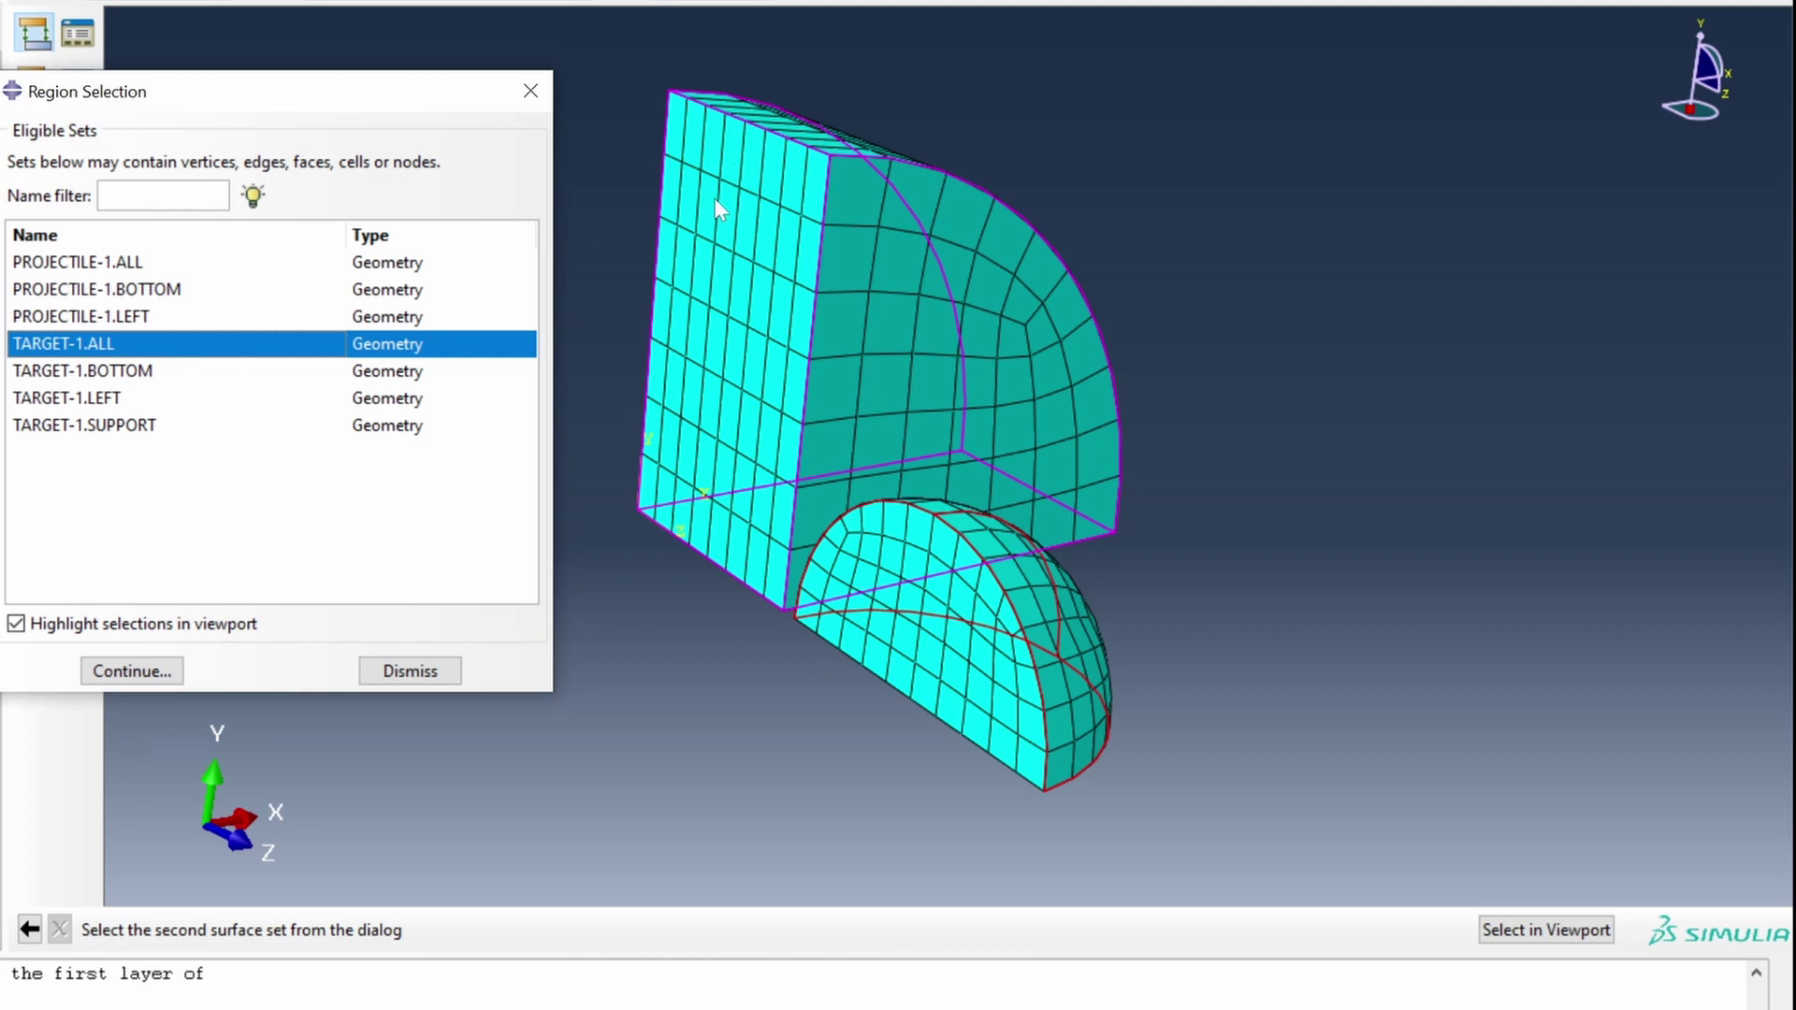
pyautogui.click(144, 672)
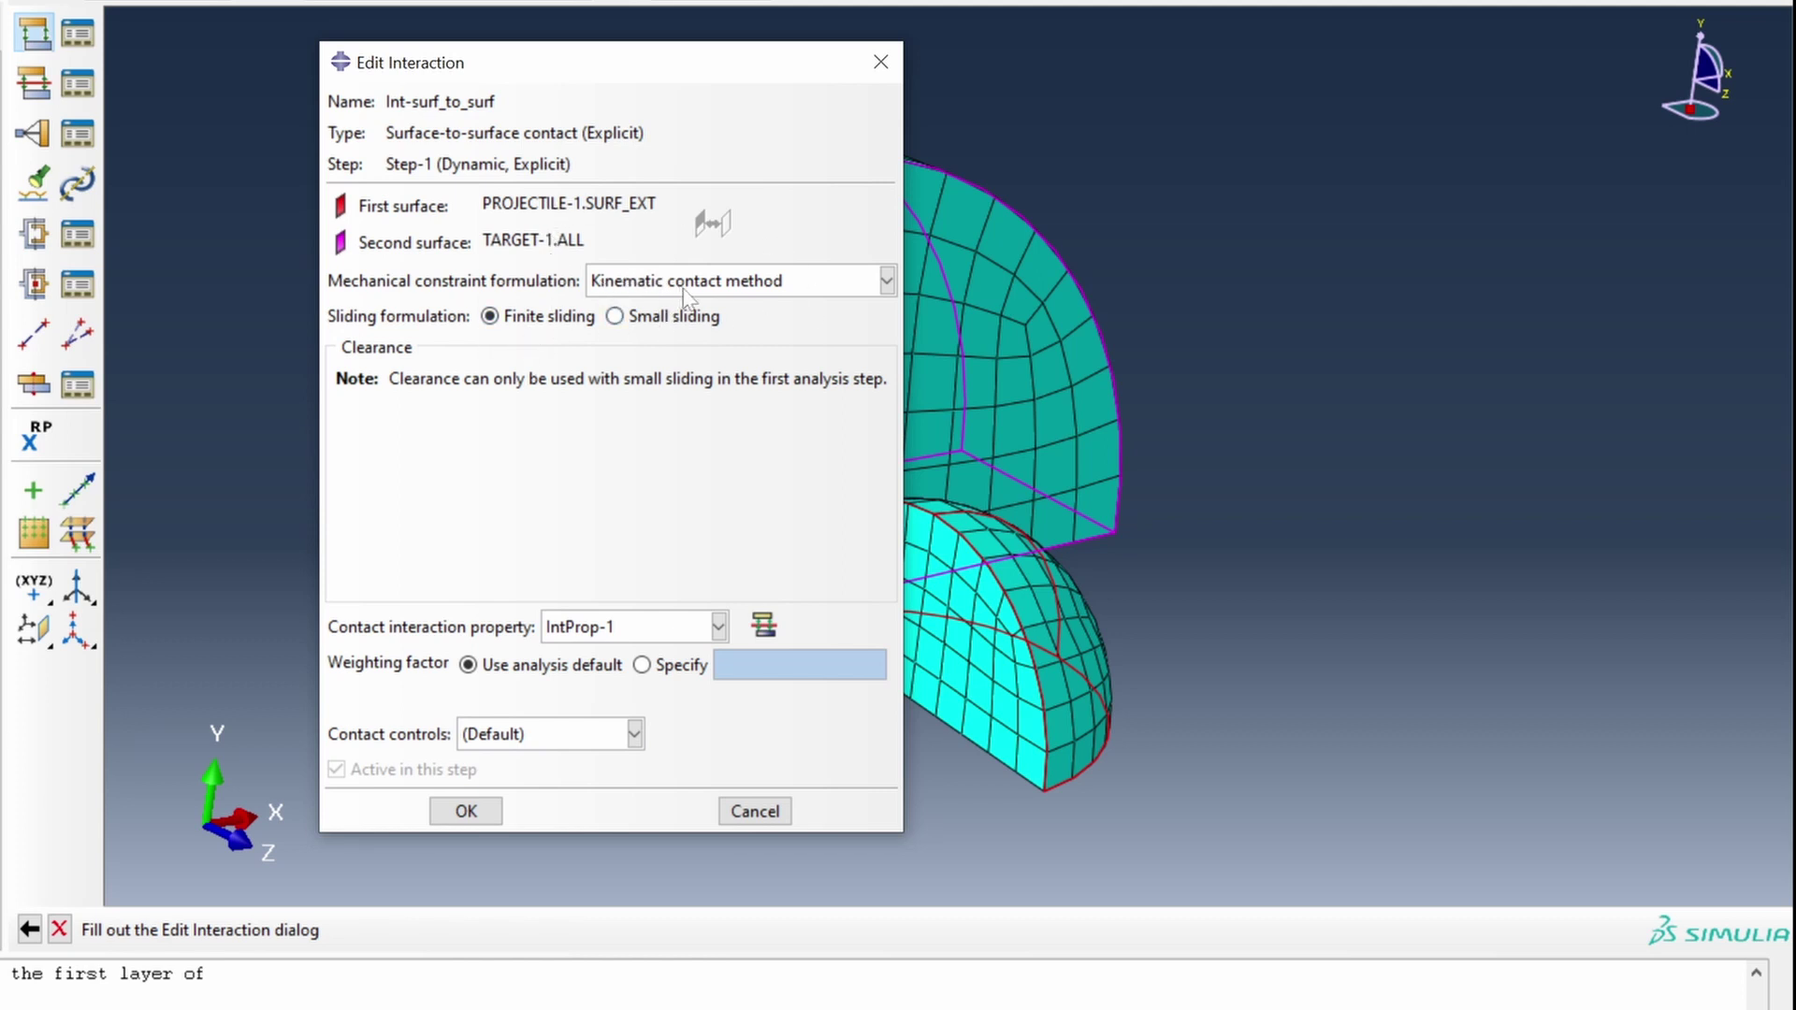
# Keep the Kinematic contact method as the mechanical constraint formulation and create the interaction with the IntProp-1 property.
pyautogui.click(791, 295)
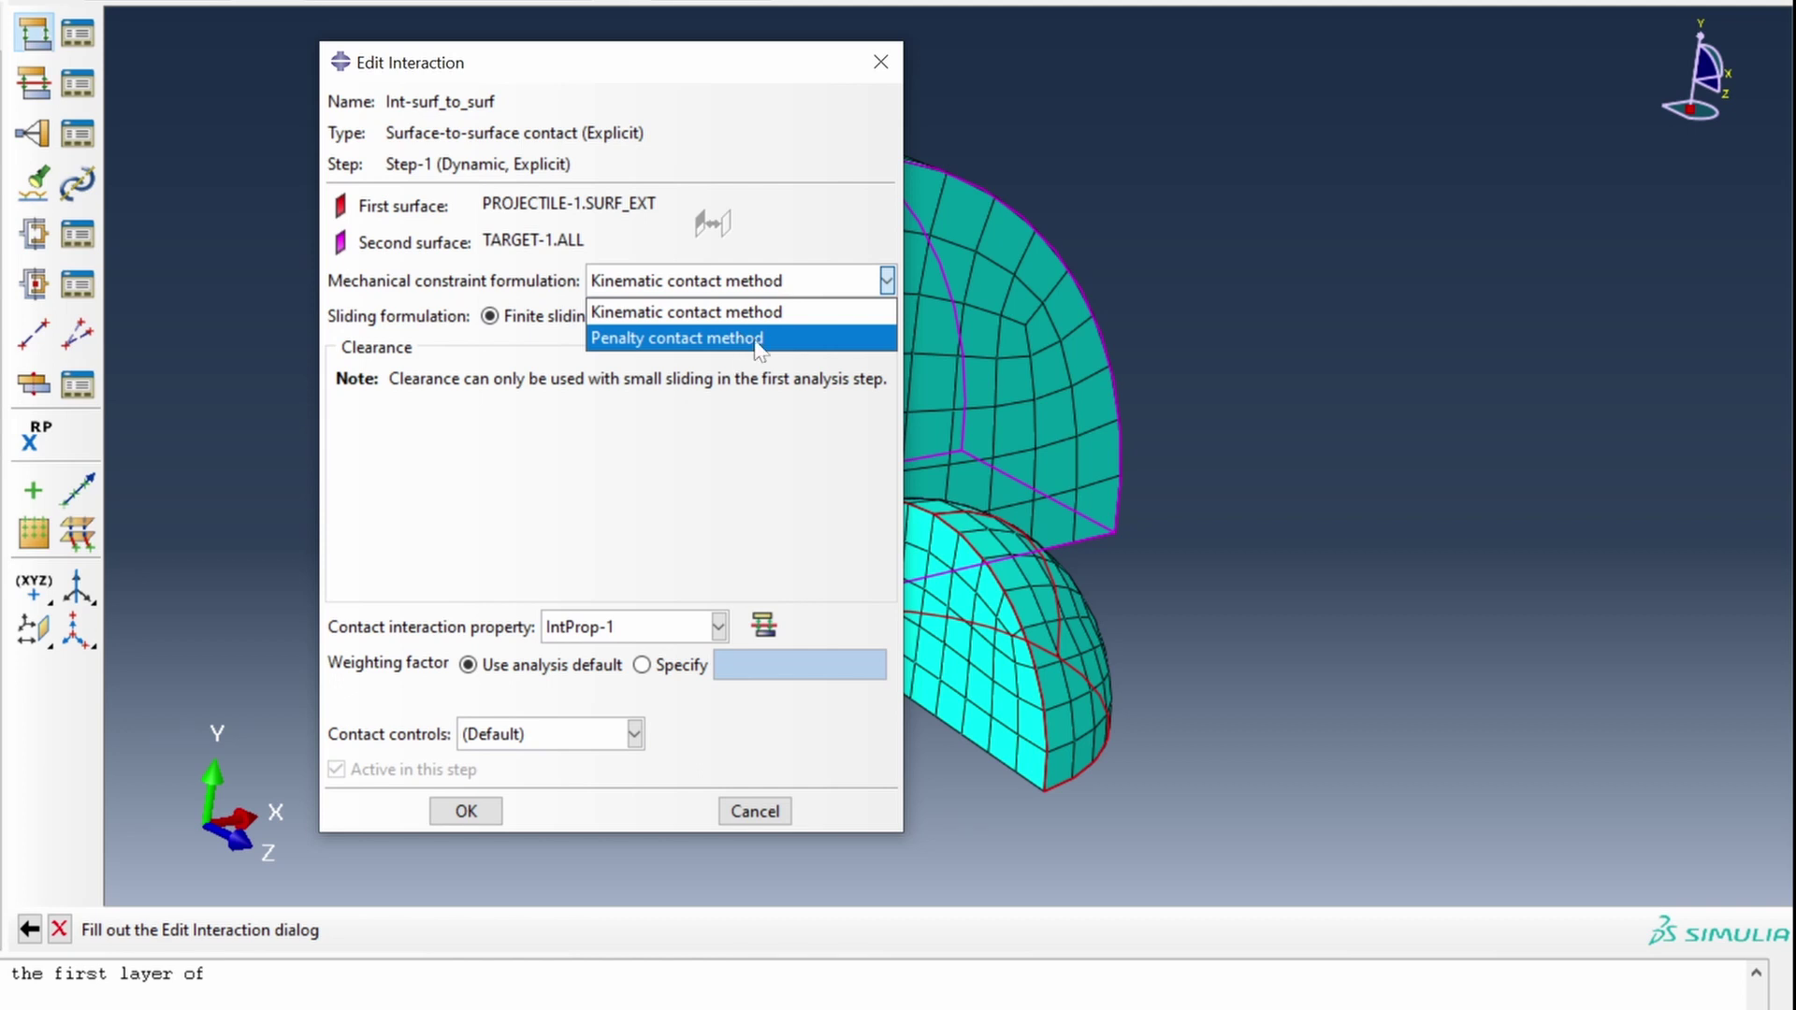
pyautogui.click(765, 315)
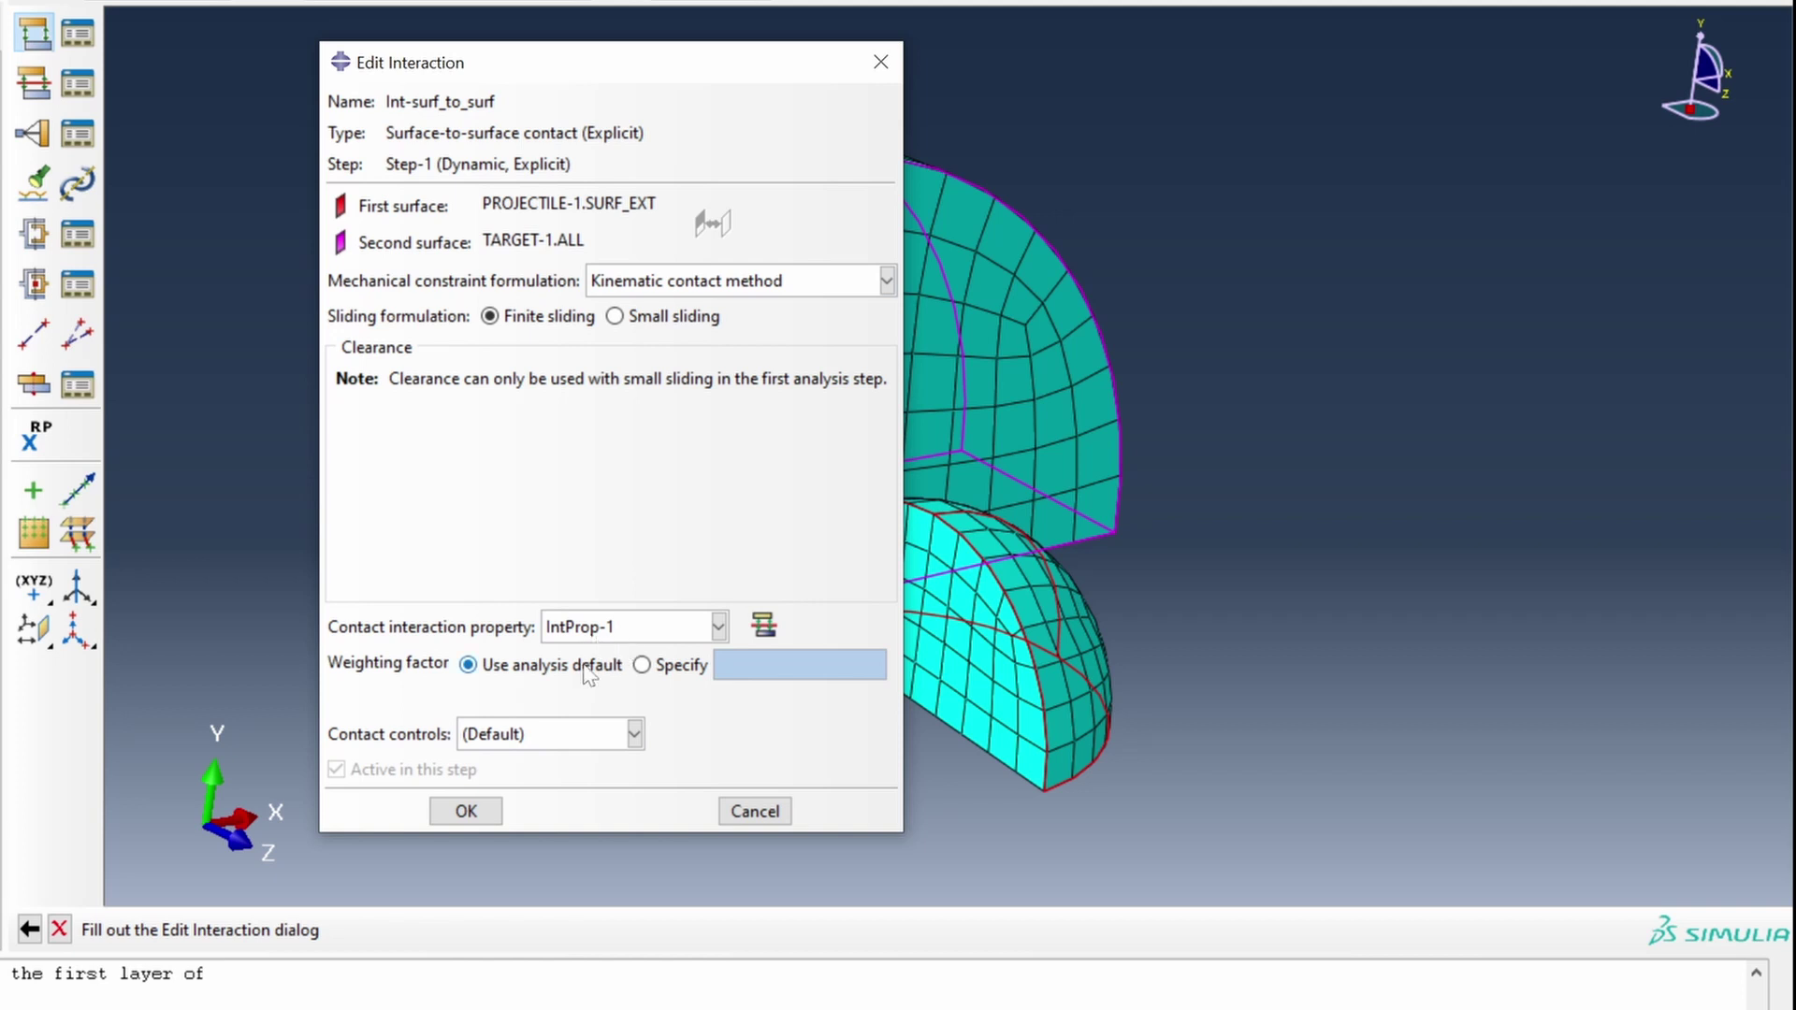
pyautogui.click(466, 811)
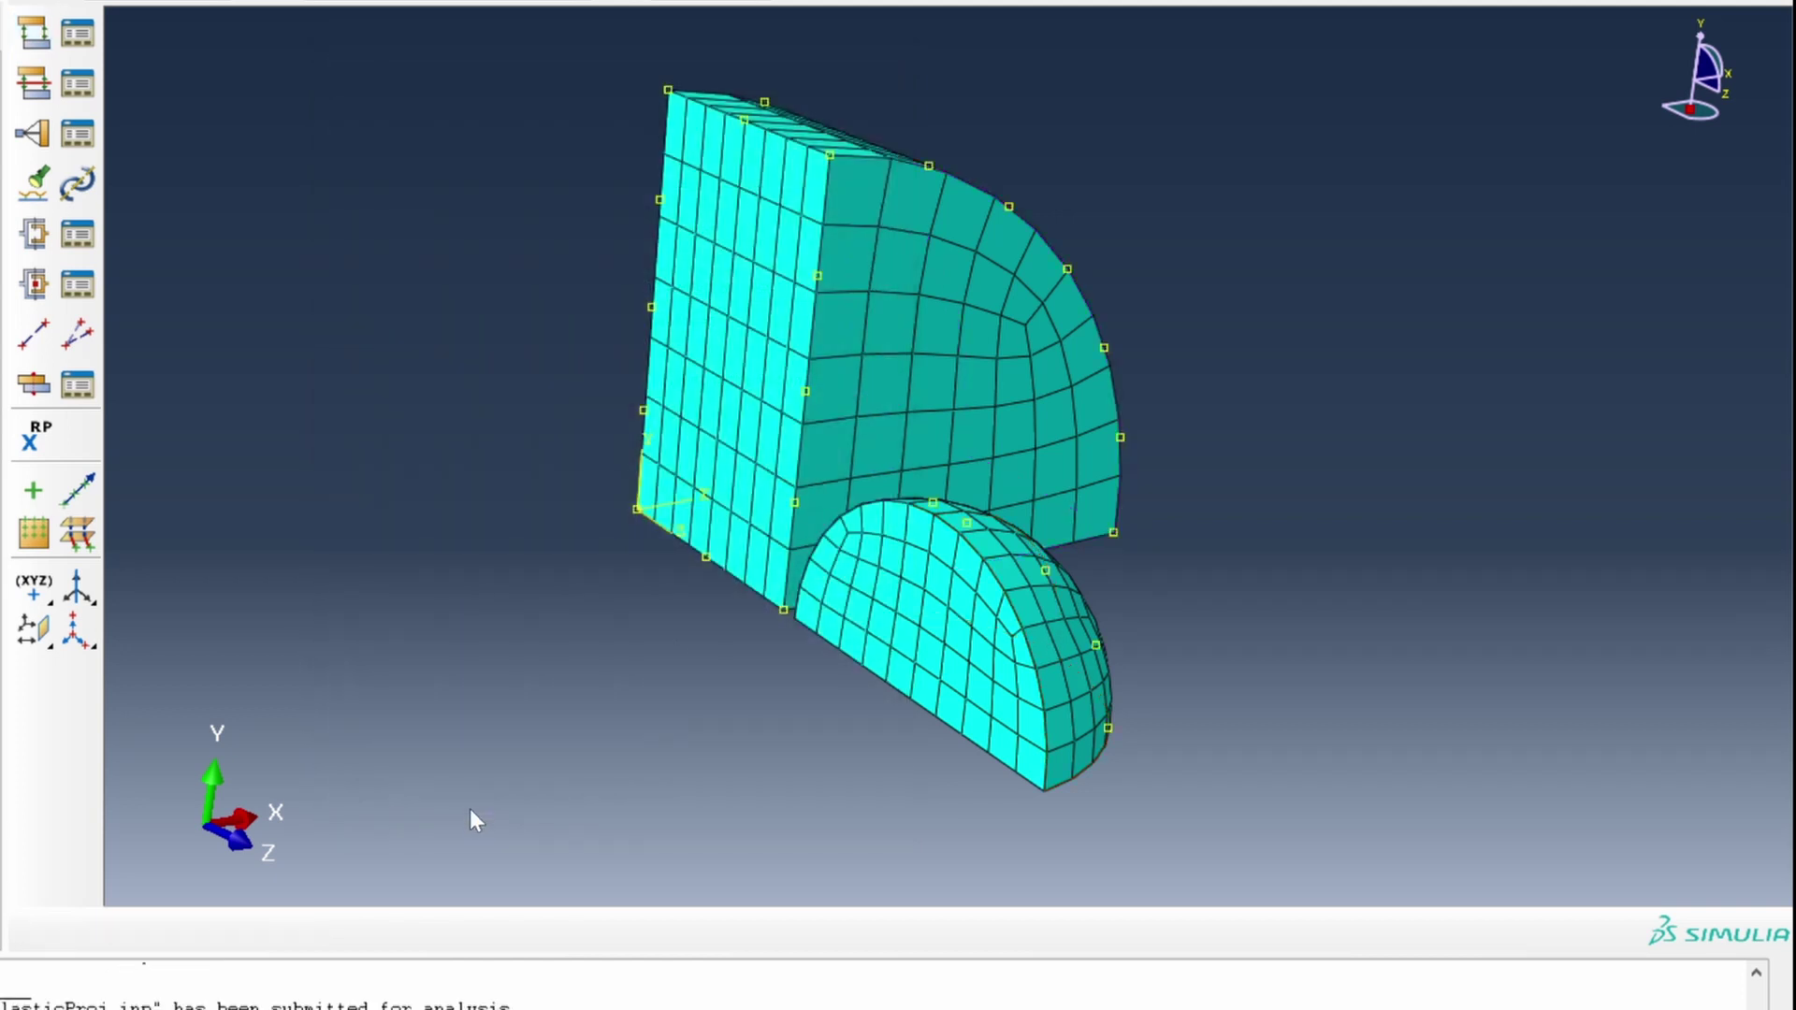
# Review the tangential and normal behavior settings of the IntProp-1 contact property.
pyautogui.click(47, 495)
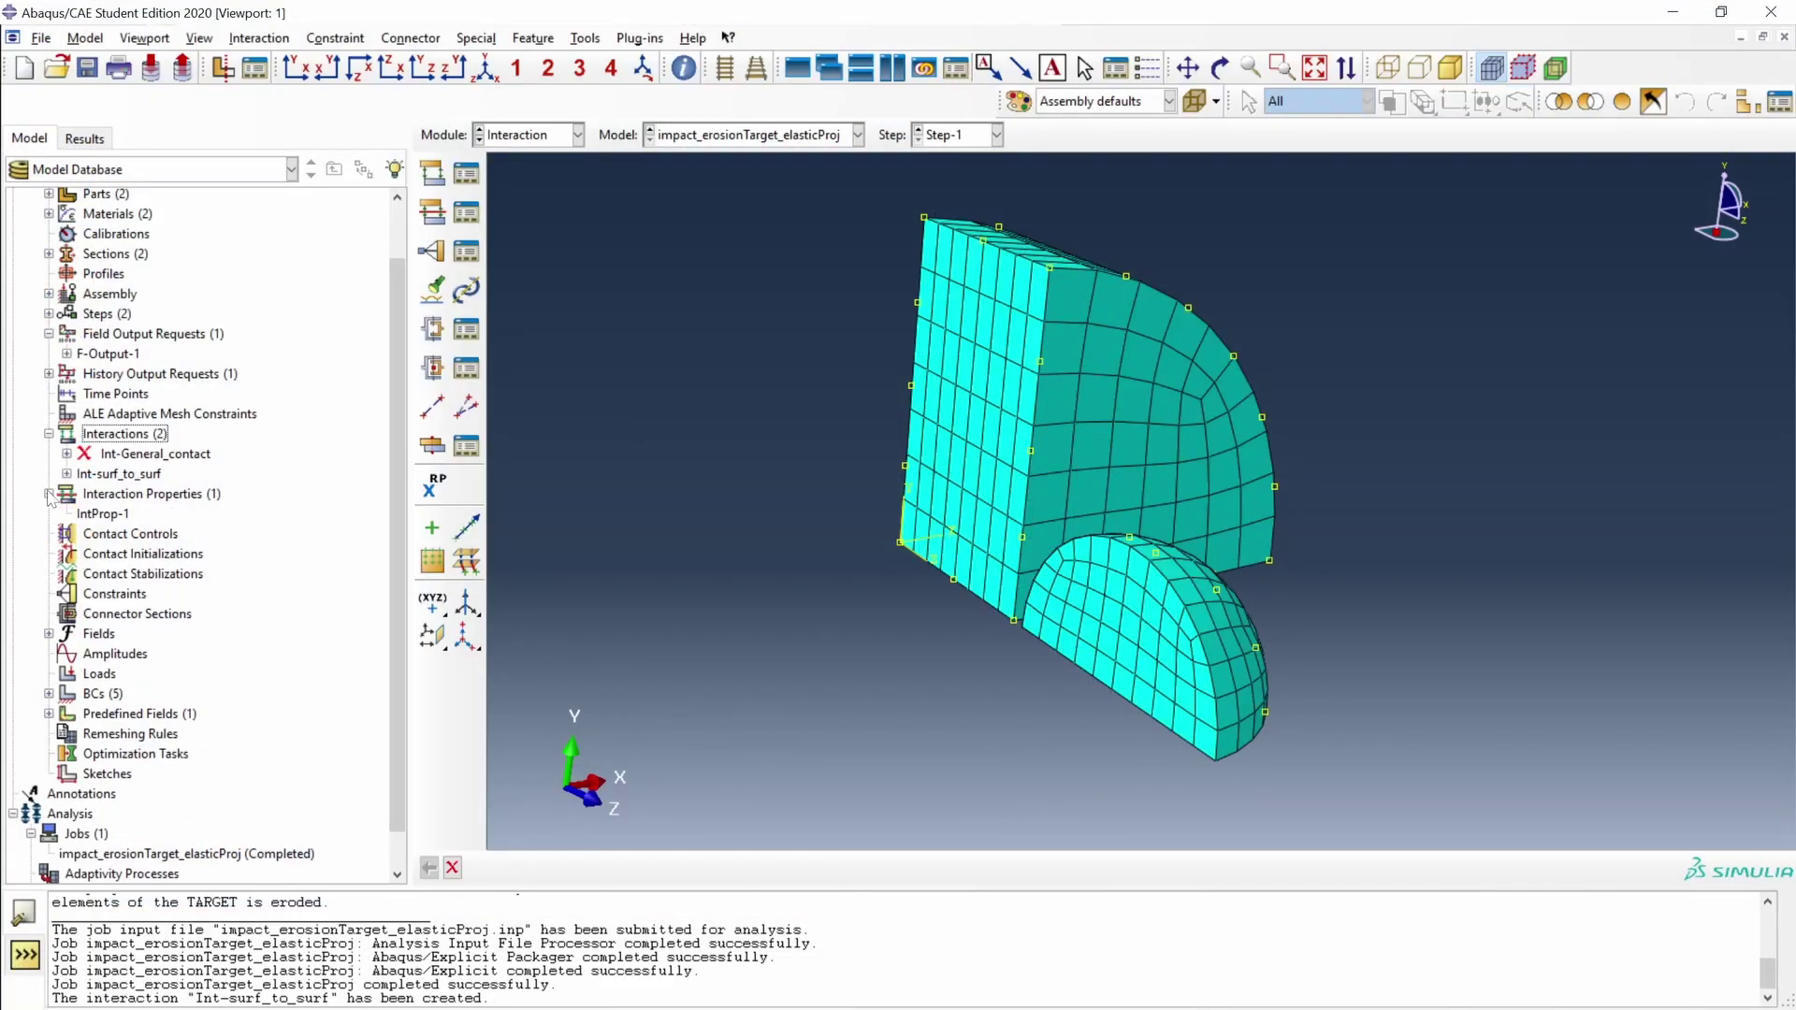
pyautogui.doubleClick(103, 515)
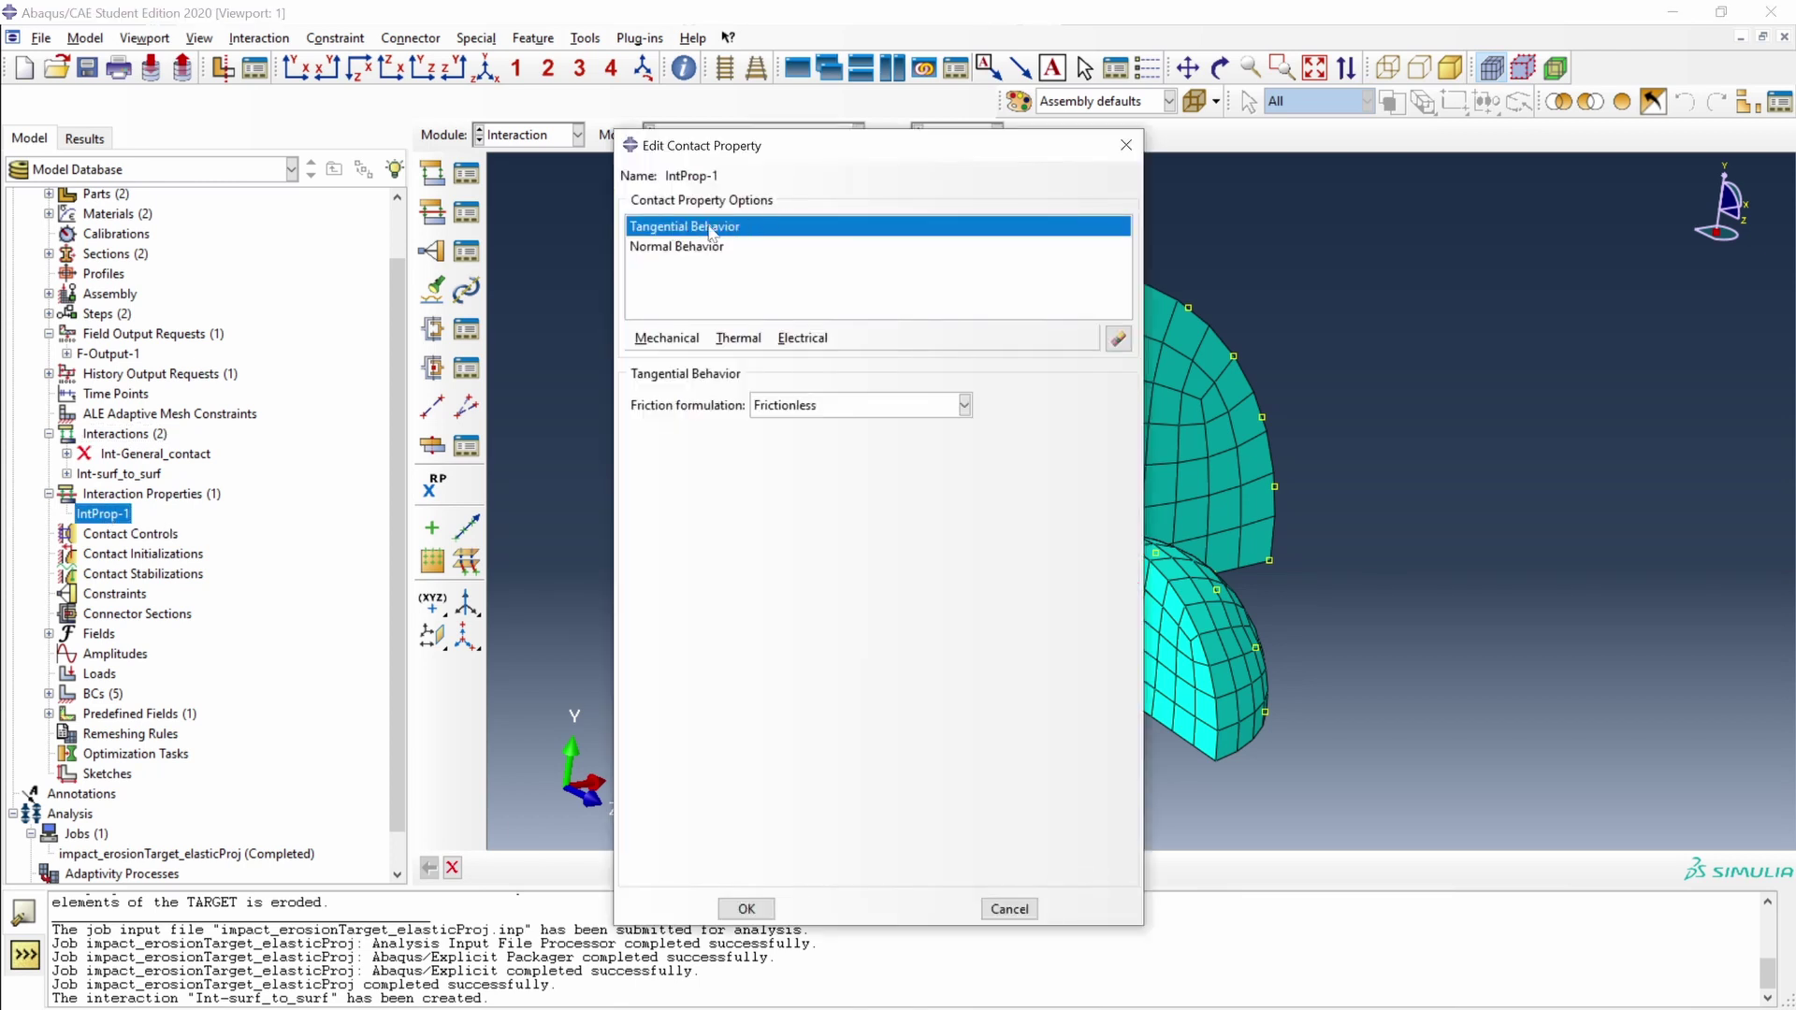
pyautogui.click(668, 338)
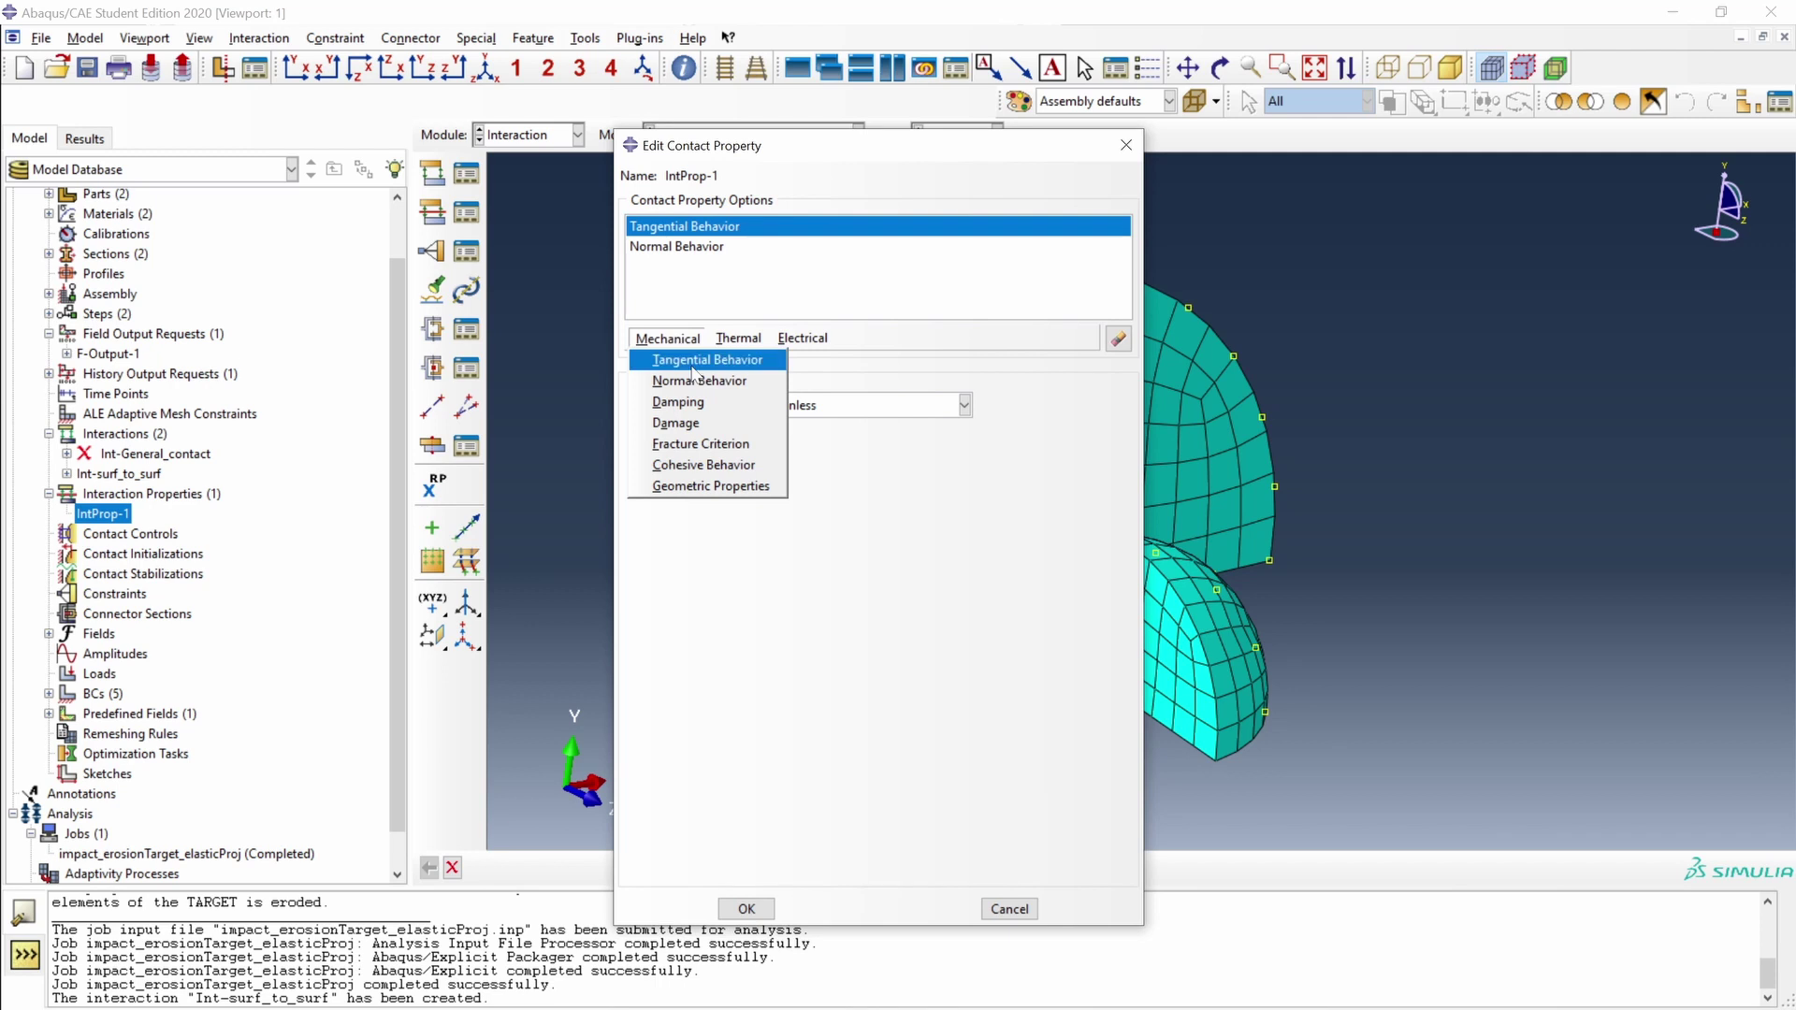
pyautogui.click(678, 347)
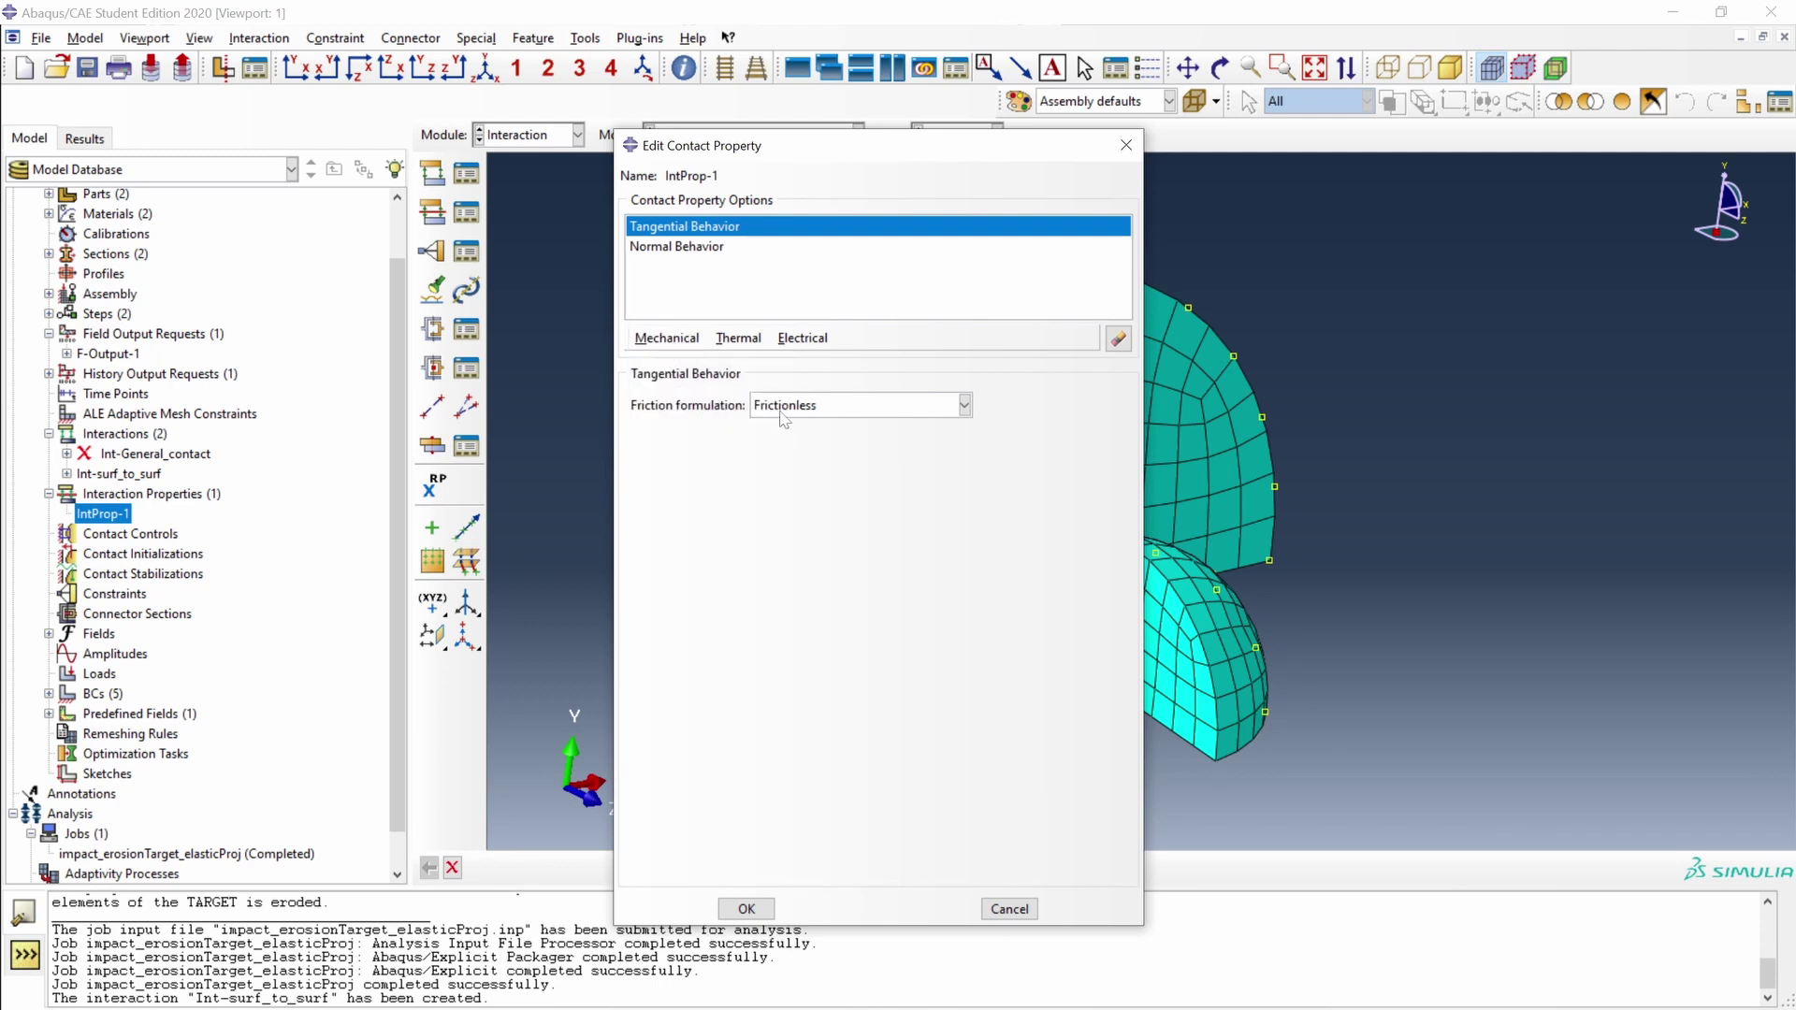
pyautogui.click(693, 247)
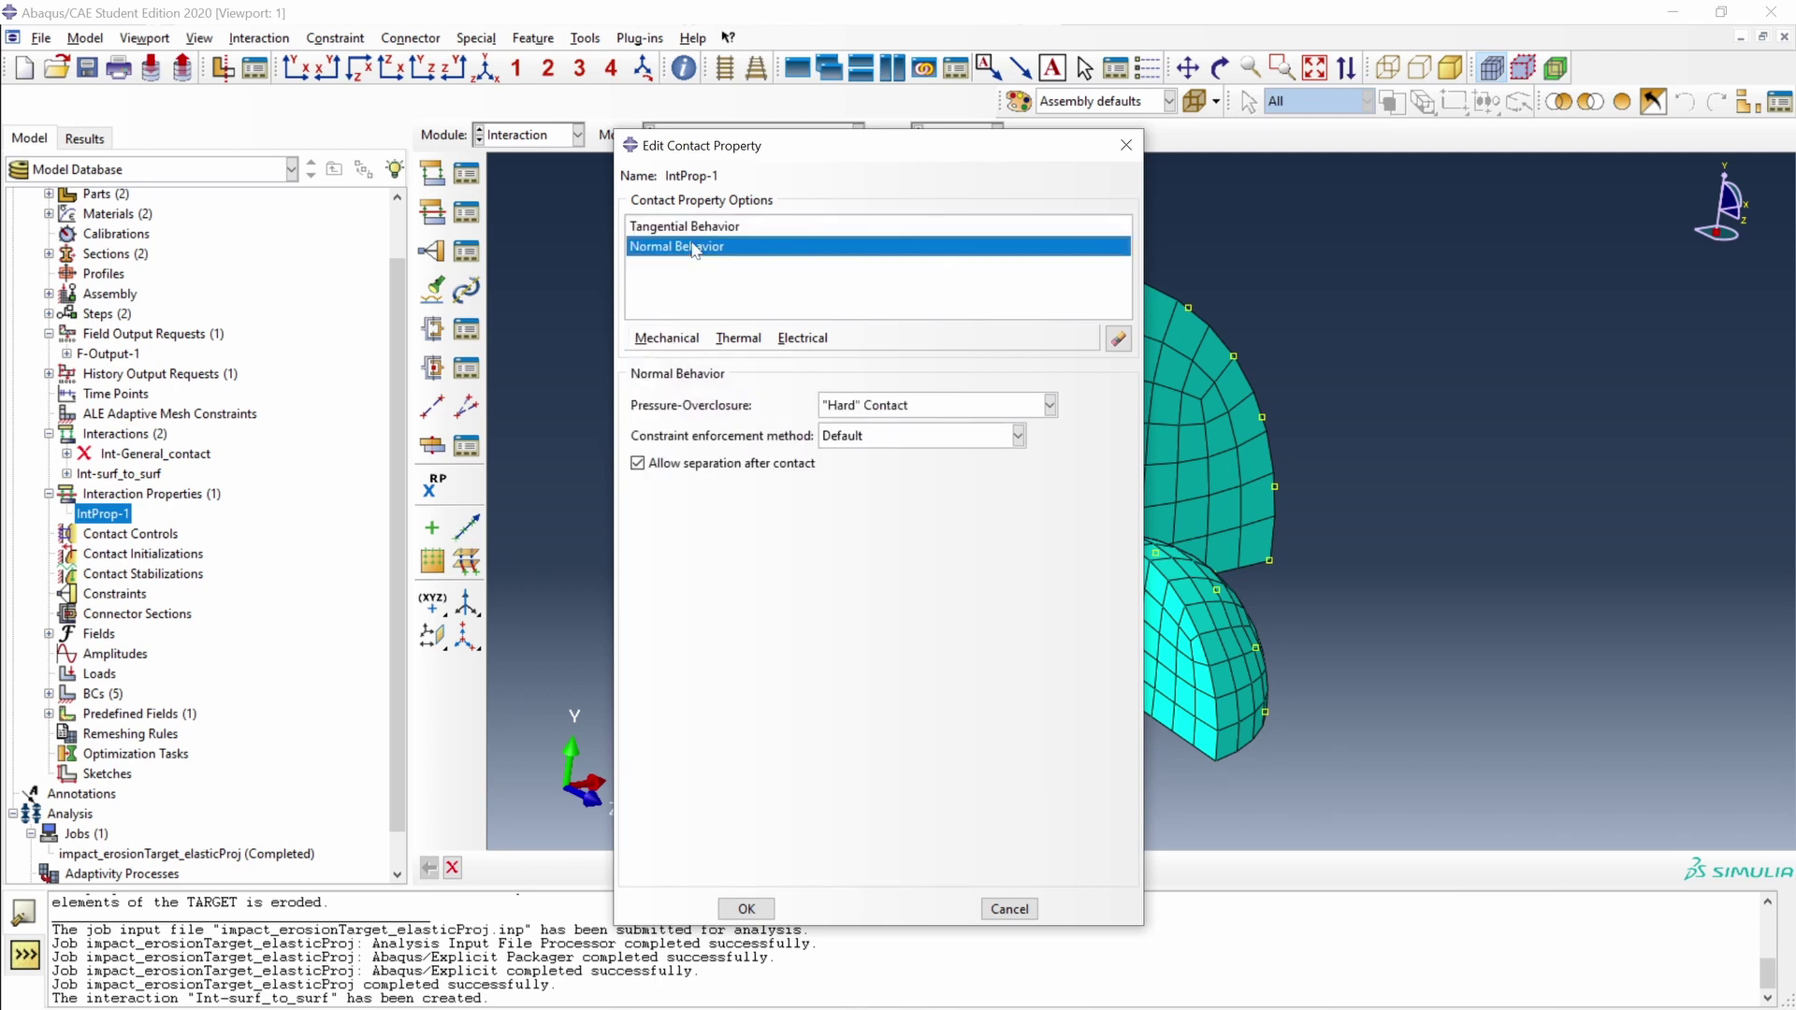
pyautogui.click(668, 339)
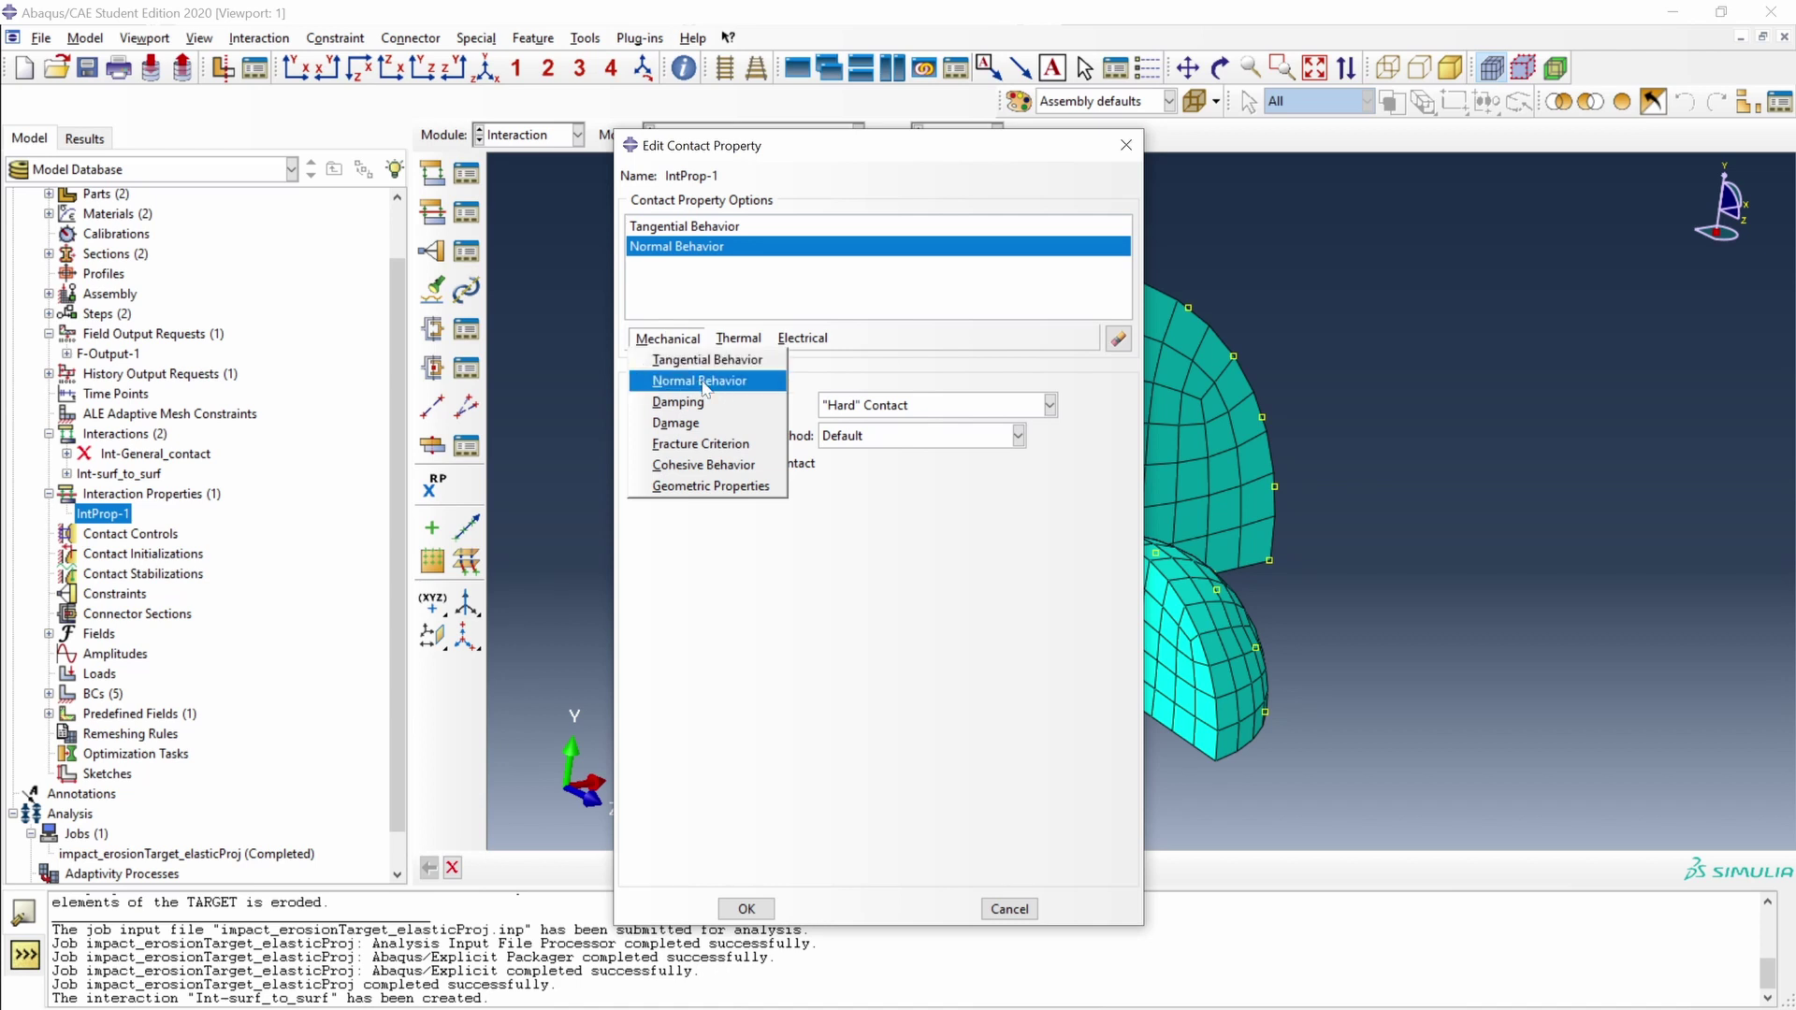
pyautogui.click(694, 341)
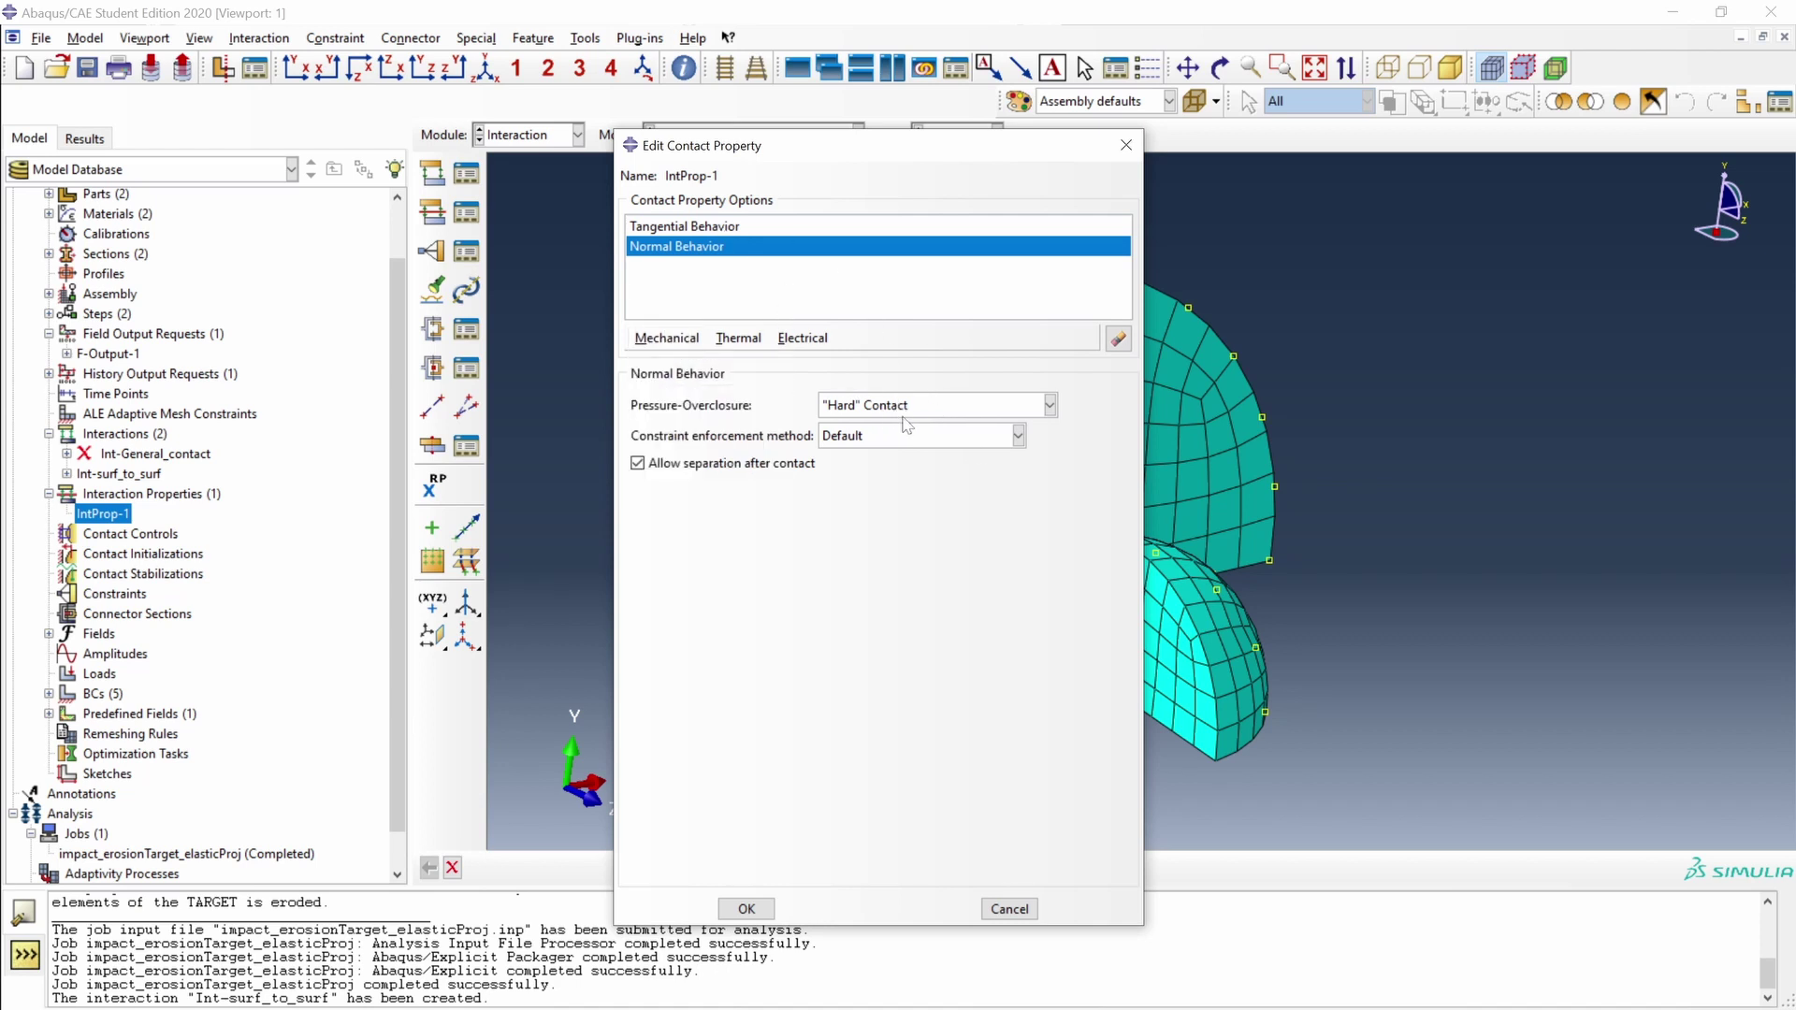
pyautogui.click(758, 909)
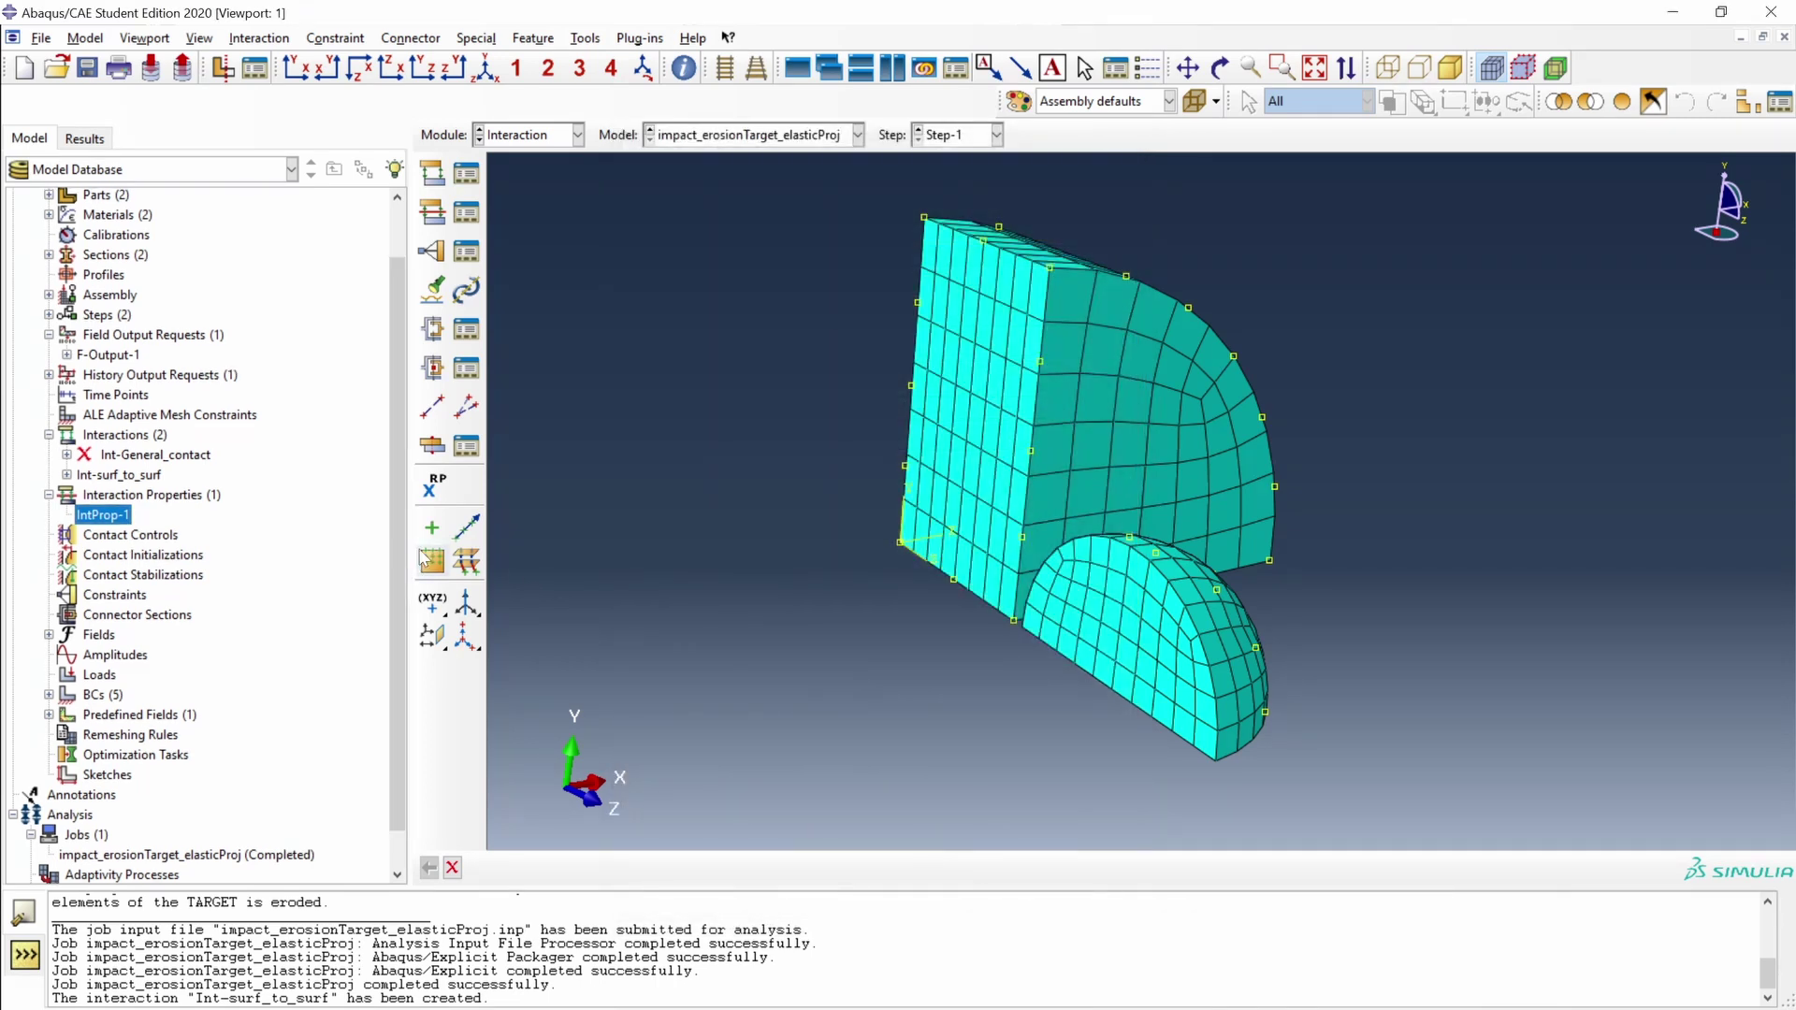
# Submit the impact_erosionTarget_elasticProj job for analysis with the surface-to-surface contact.
pyautogui.click(213, 856)
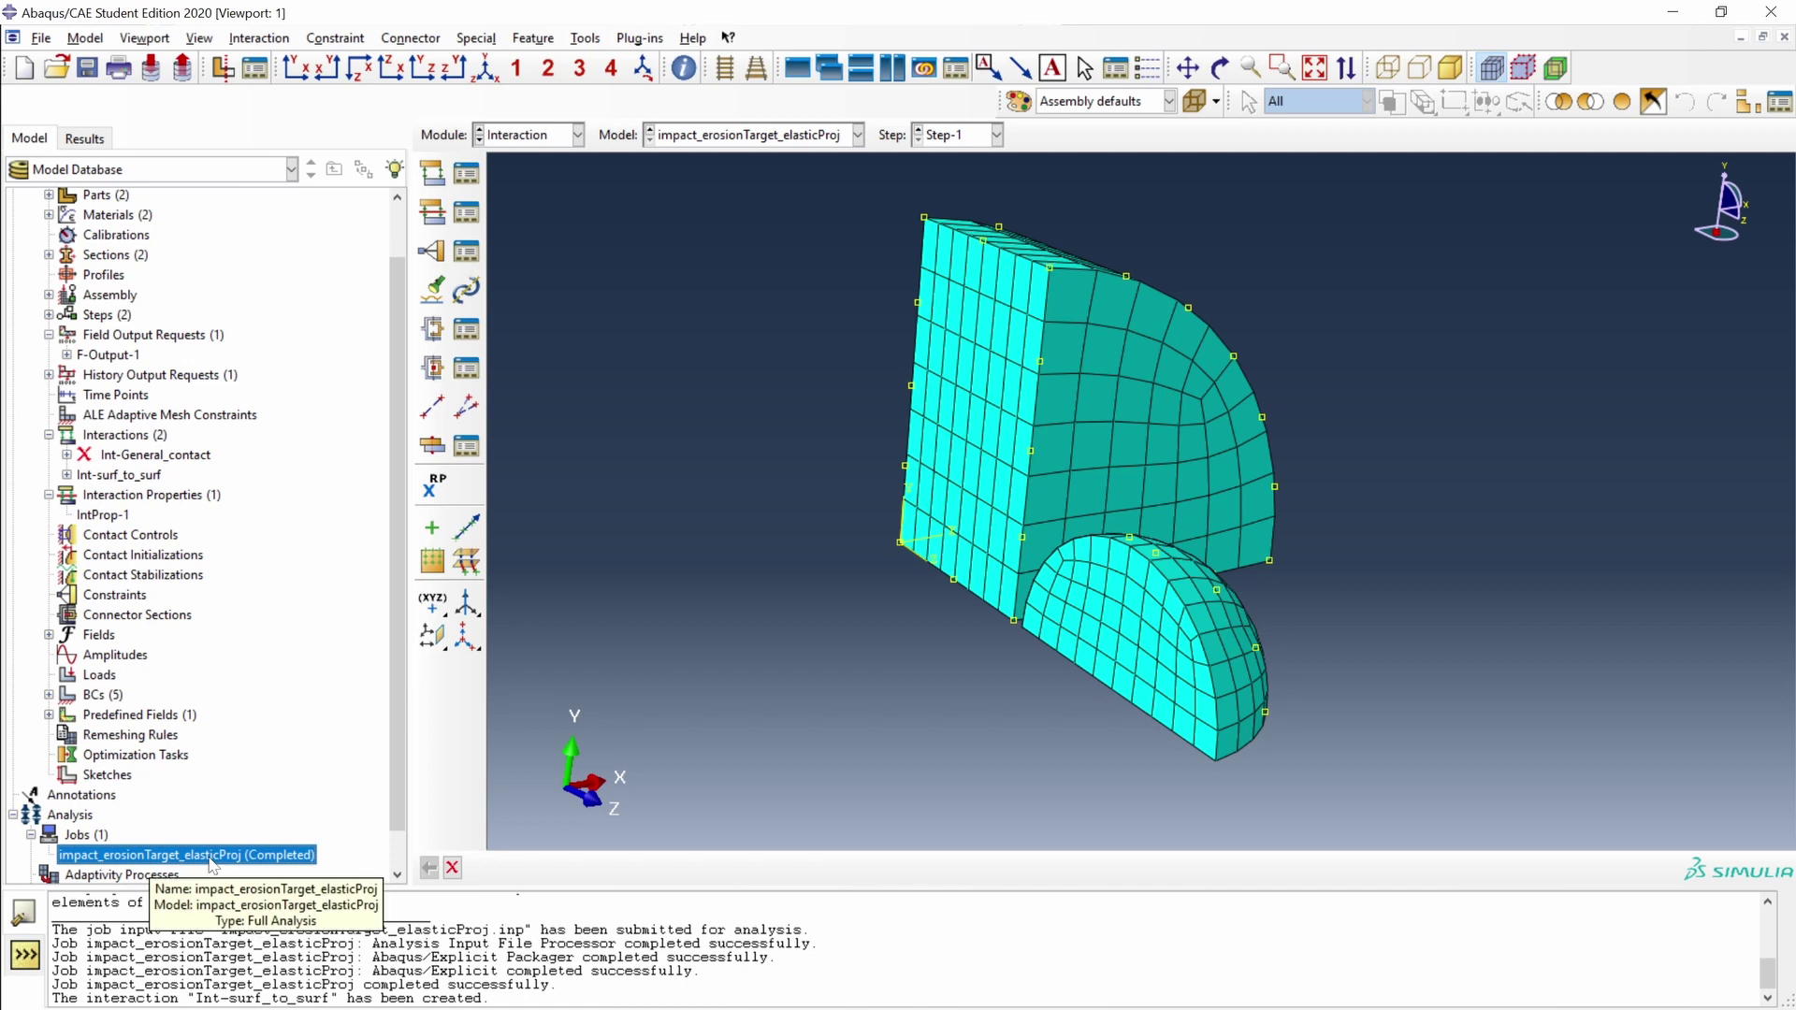
pyautogui.rightClick(212, 857)
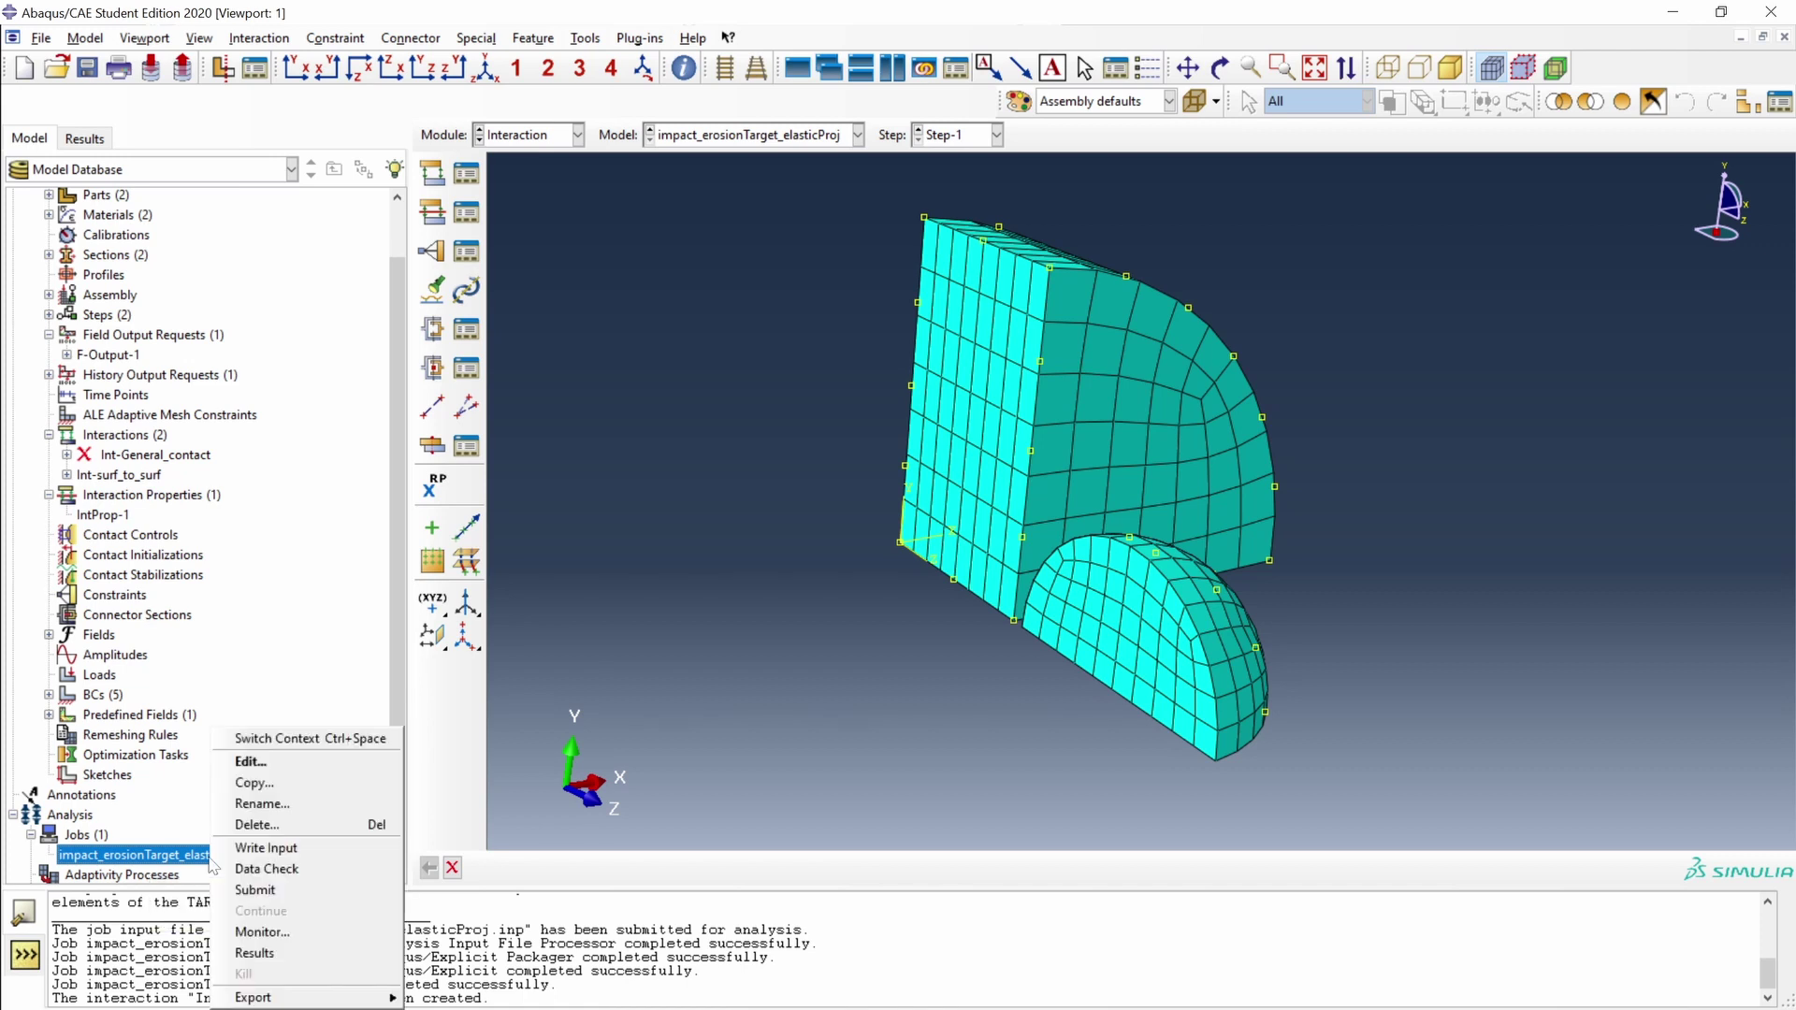
pyautogui.click(263, 890)
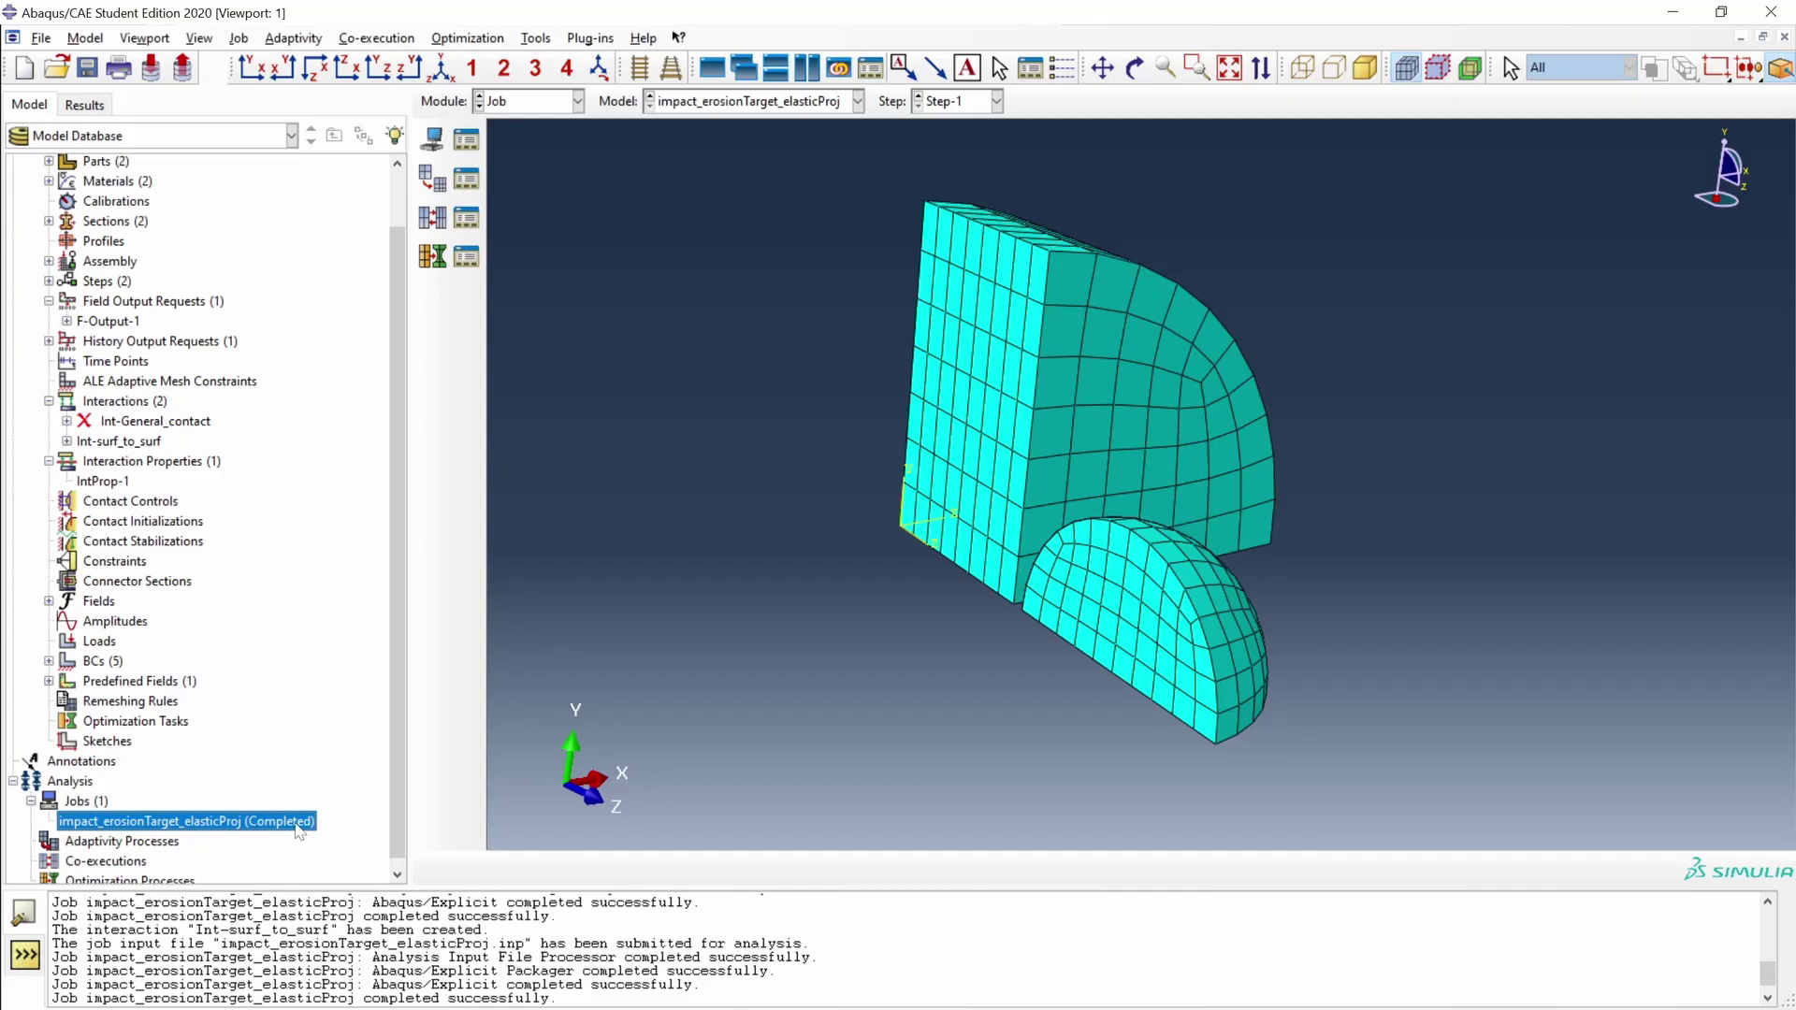
# Open the job results, plot Mises stress contours on the deformed shape, and animate the impact.
pyautogui.rightClick(299, 831)
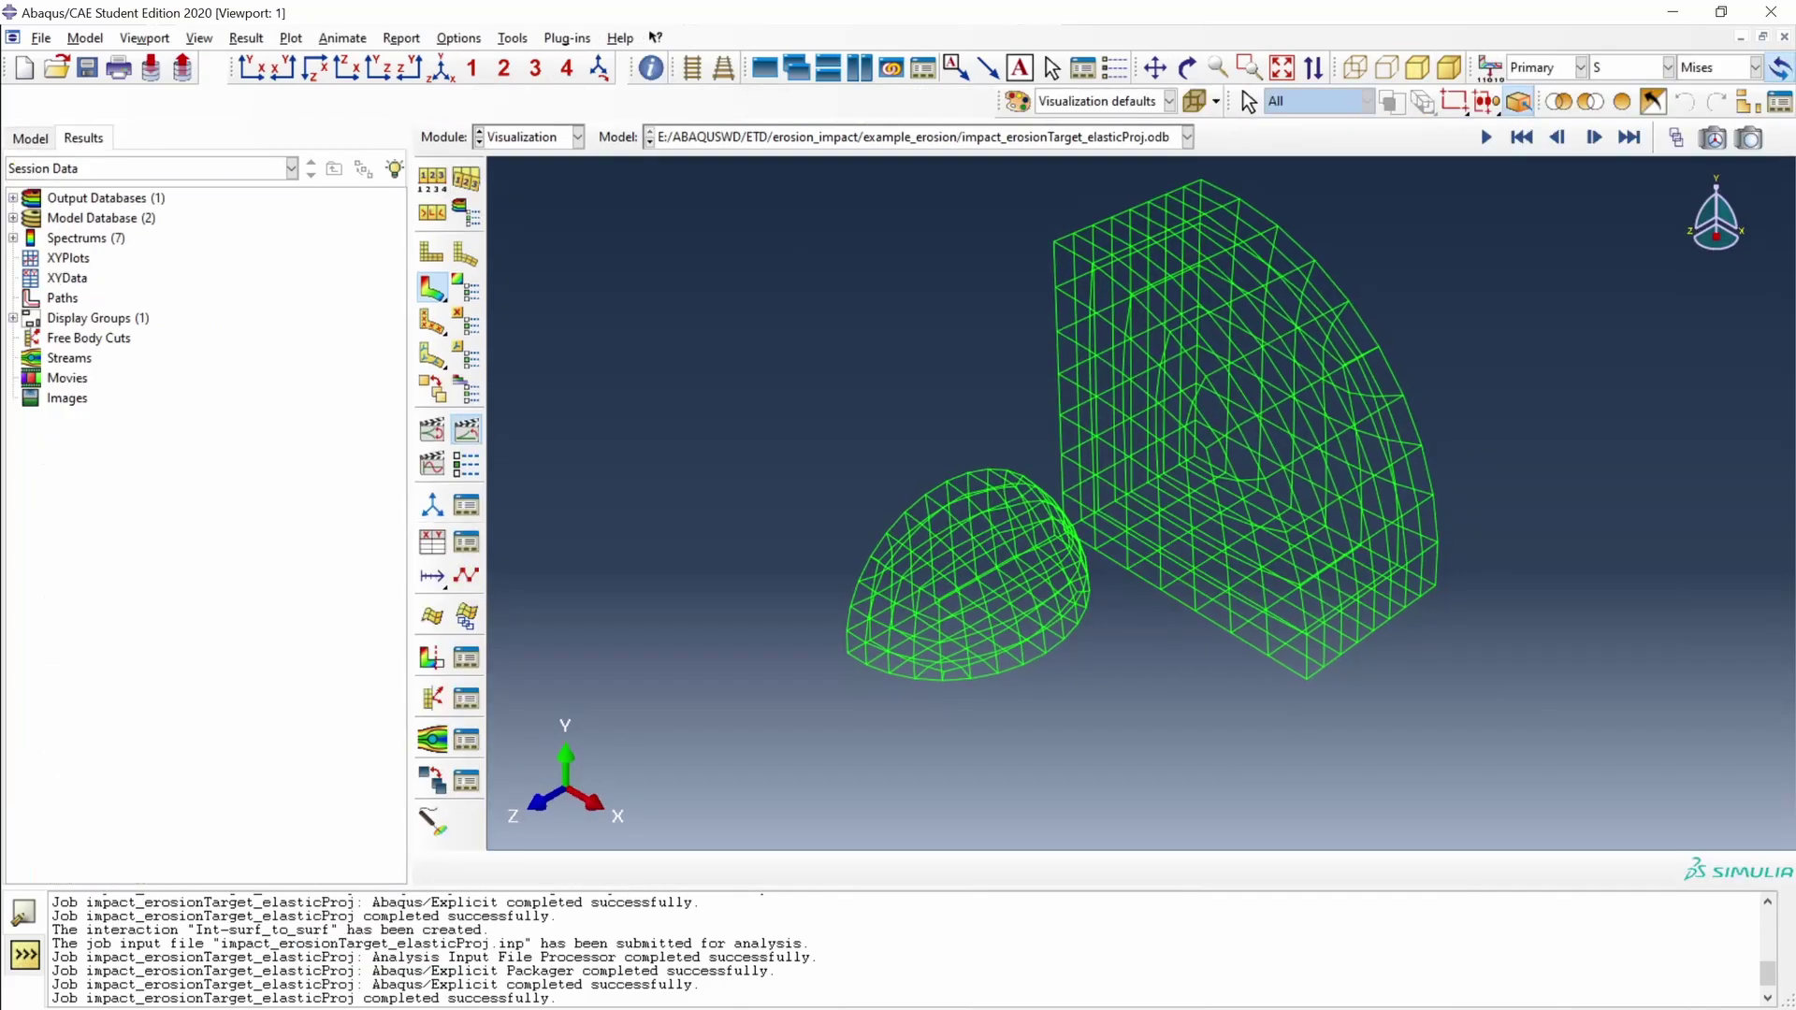
pyautogui.click(432, 288)
pyautogui.keyDown('ctrl'); pyautogui.keyDown('alt'); pyautogui.moveTo(1161, 644); pyautogui.dragTo(1263, 556); pyautogui.keyUp('alt'); pyautogui.keyUp('ctrl')
pyautogui.moveTo(1098, 552)
pyautogui.keyDown('ctrl'); pyautogui.keyDown('alt'); pyautogui.mouseDown()
pyautogui.moveTo(1182, 573)
pyautogui.moveTo(1195, 469)
pyautogui.moveTo(1045, 418)
pyautogui.moveTo(1014, 497)
pyautogui.moveTo(1275, 493)
pyautogui.moveTo(1069, 538)
pyautogui.mouseUp(); pyautogui.keyUp('alt'); pyautogui.keyUp('ctrl')
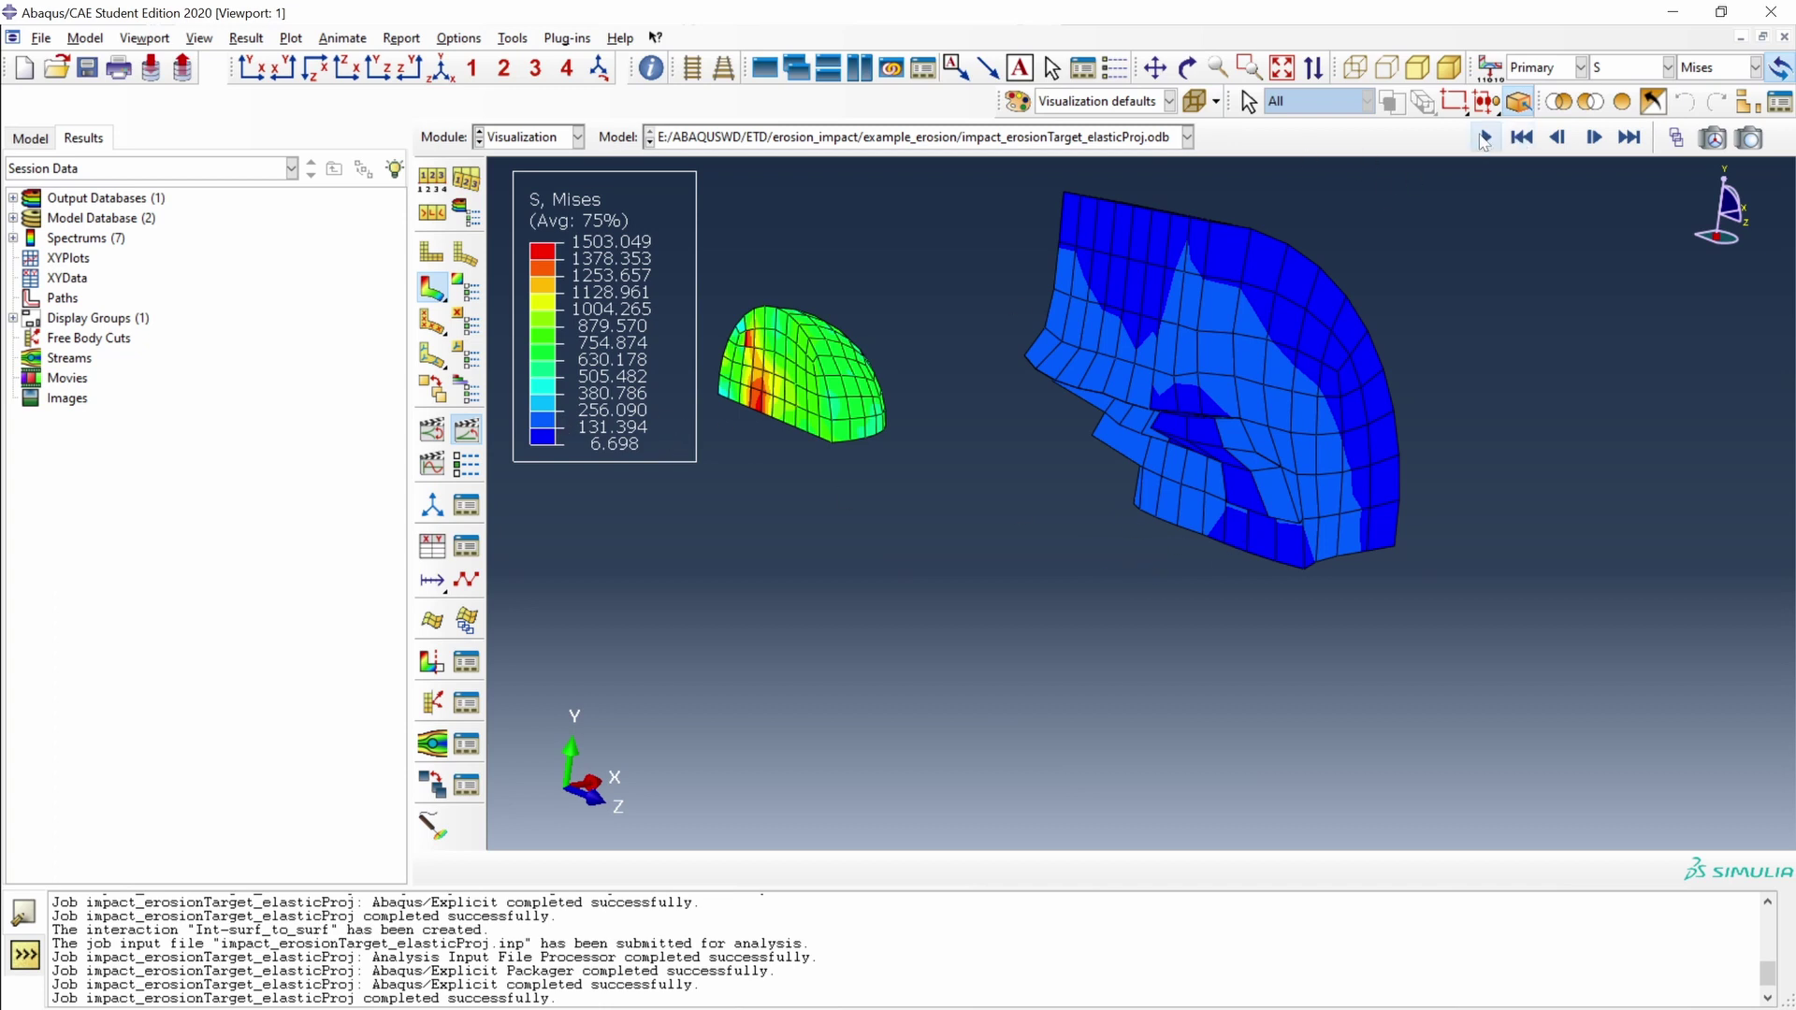
pyautogui.click(1484, 141)
pyautogui.click(468, 433)
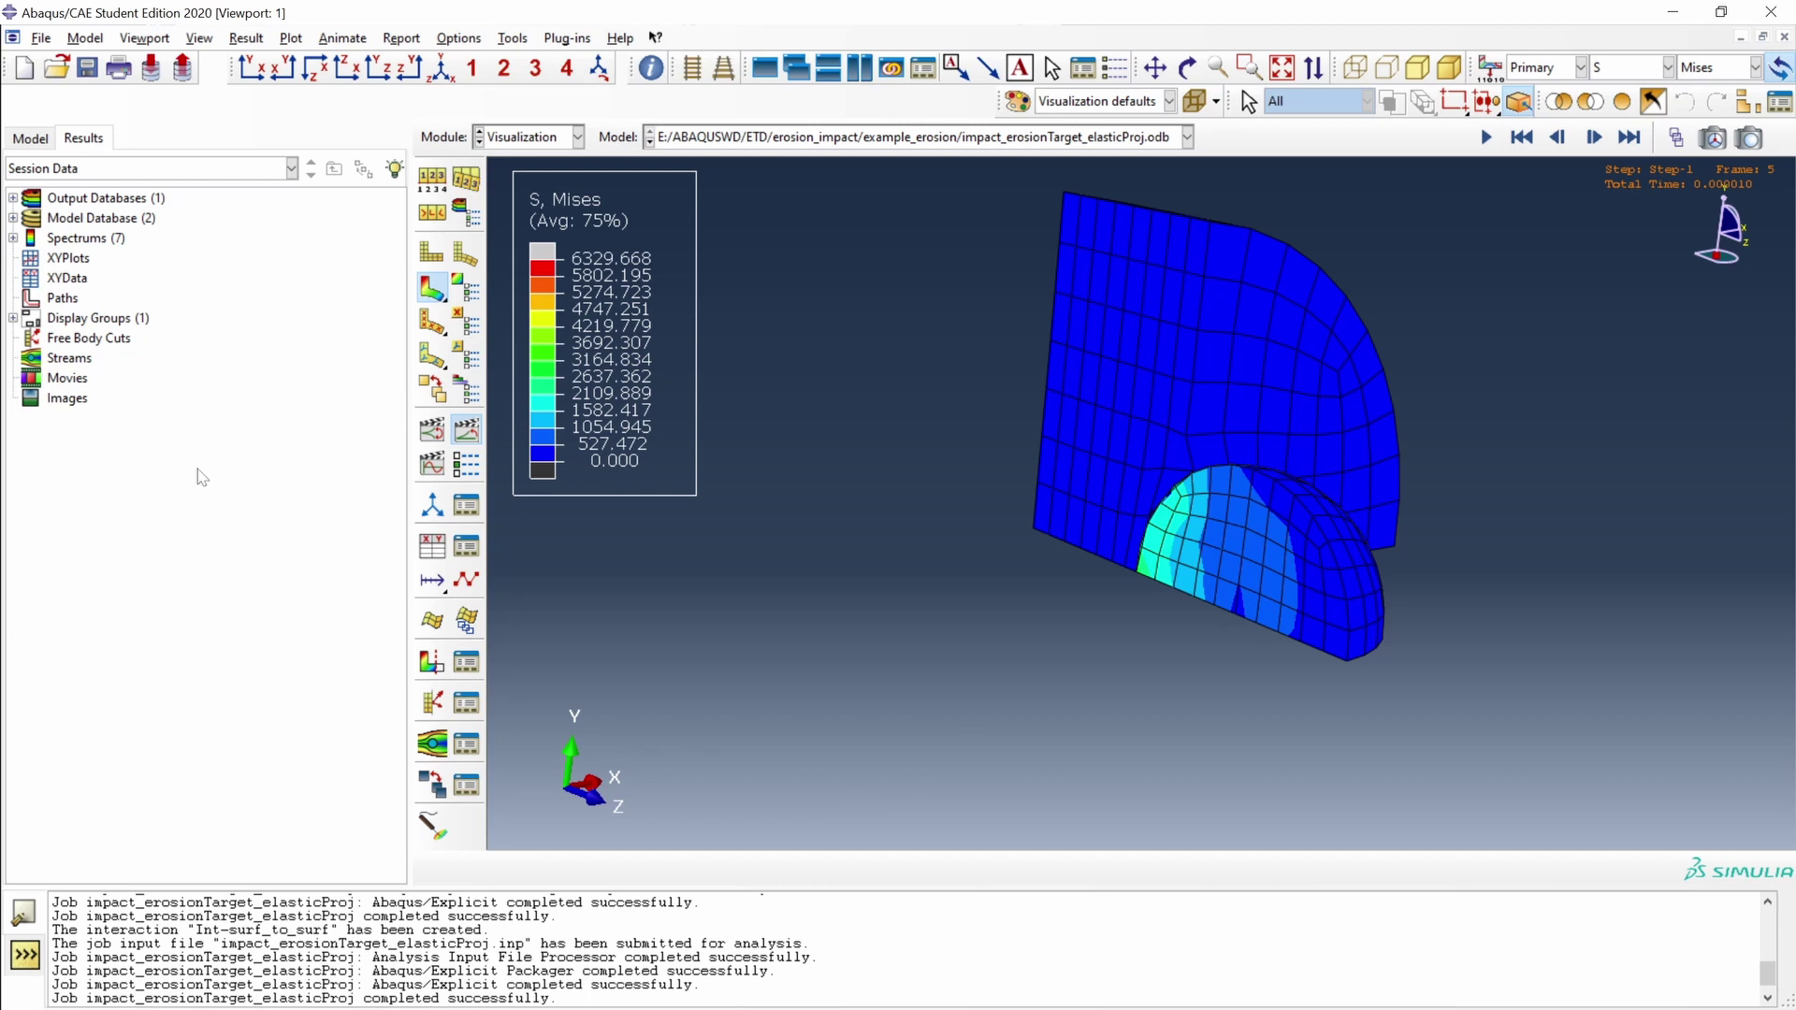
# Add Plastic behavior to the STEEL material with a yield stress of 400 at plastic strain 0.
pyautogui.click(30, 139)
pyautogui.moveTo(400, 370); pyautogui.dragTo(401, 319)
pyautogui.click(49, 279)
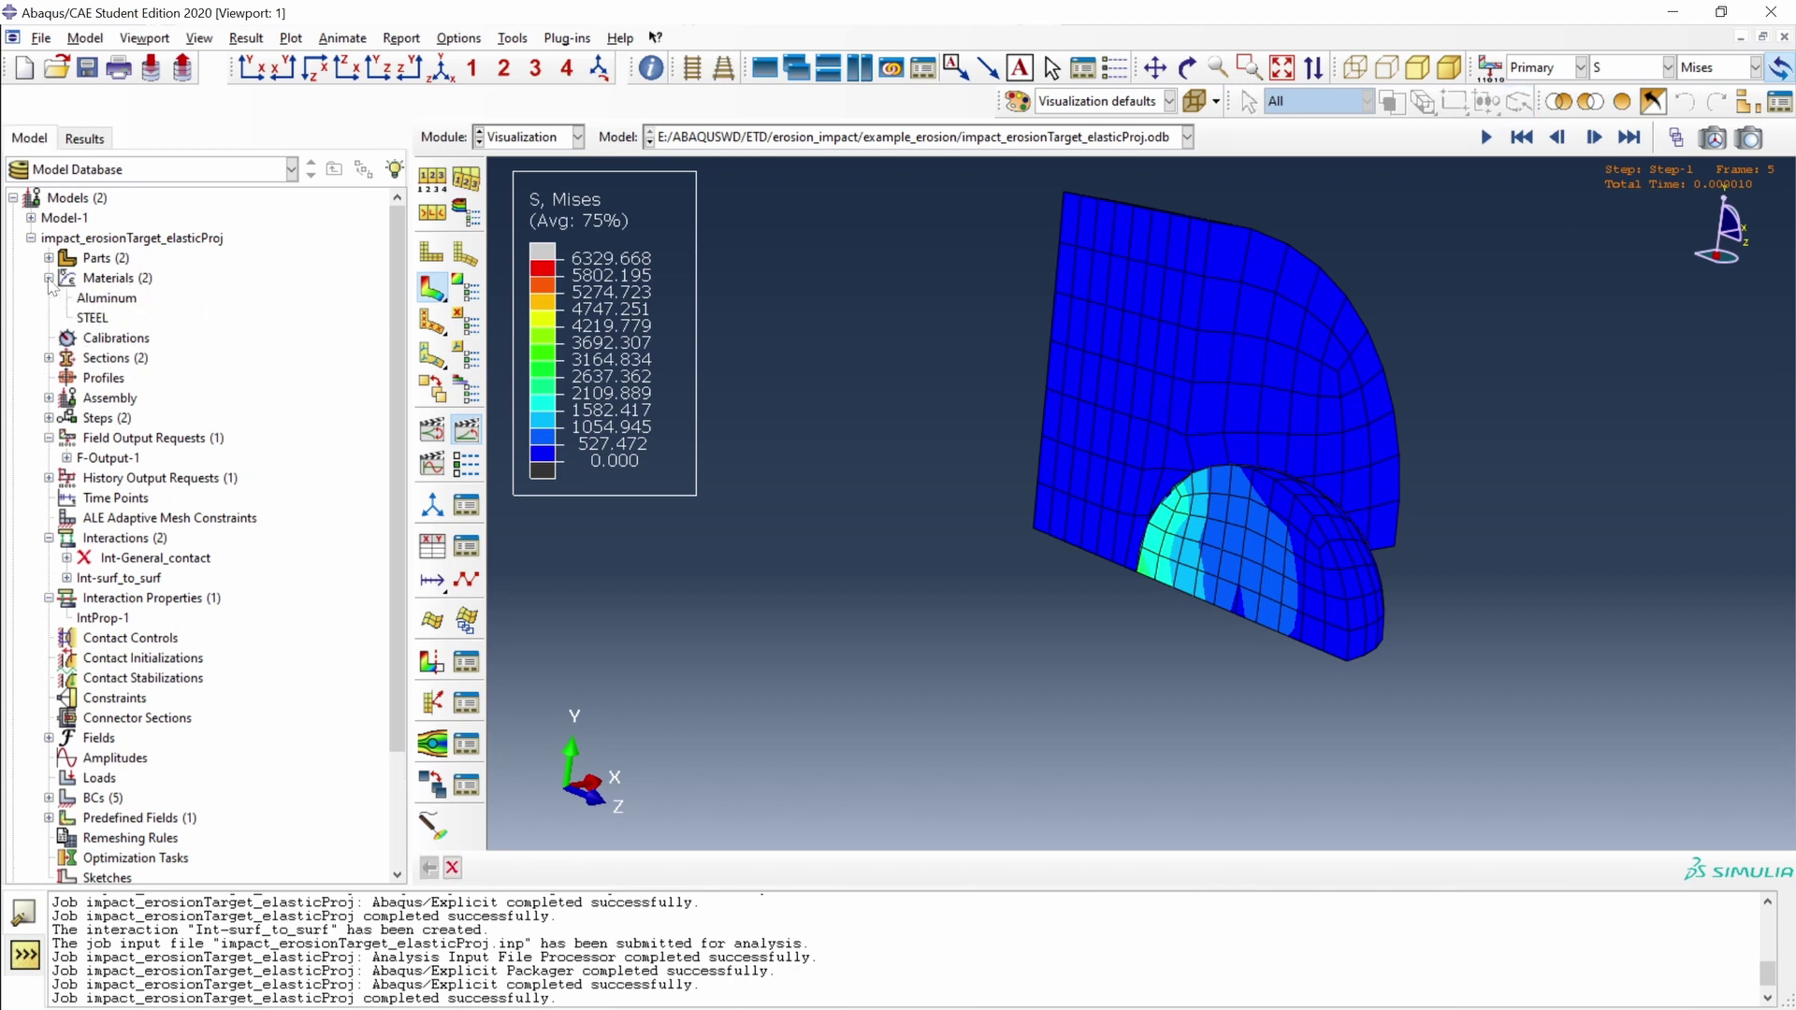
pyautogui.doubleClick(92, 319)
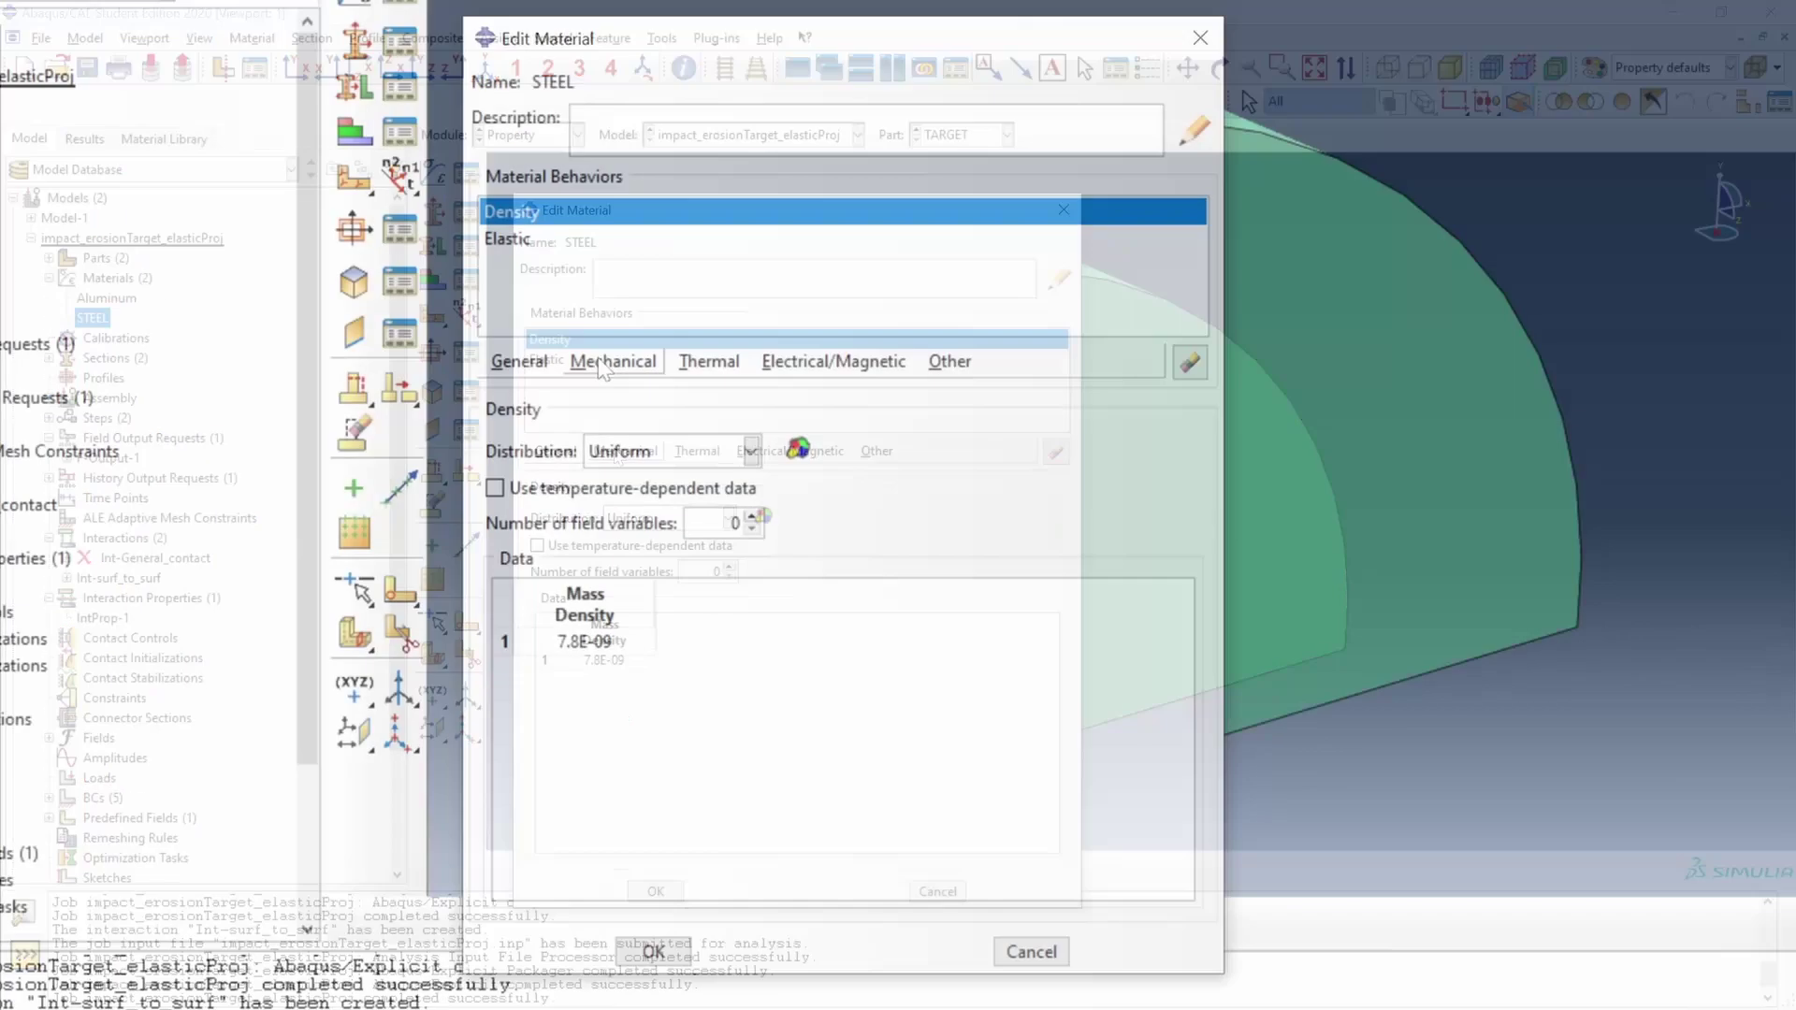
pyautogui.click(617, 452)
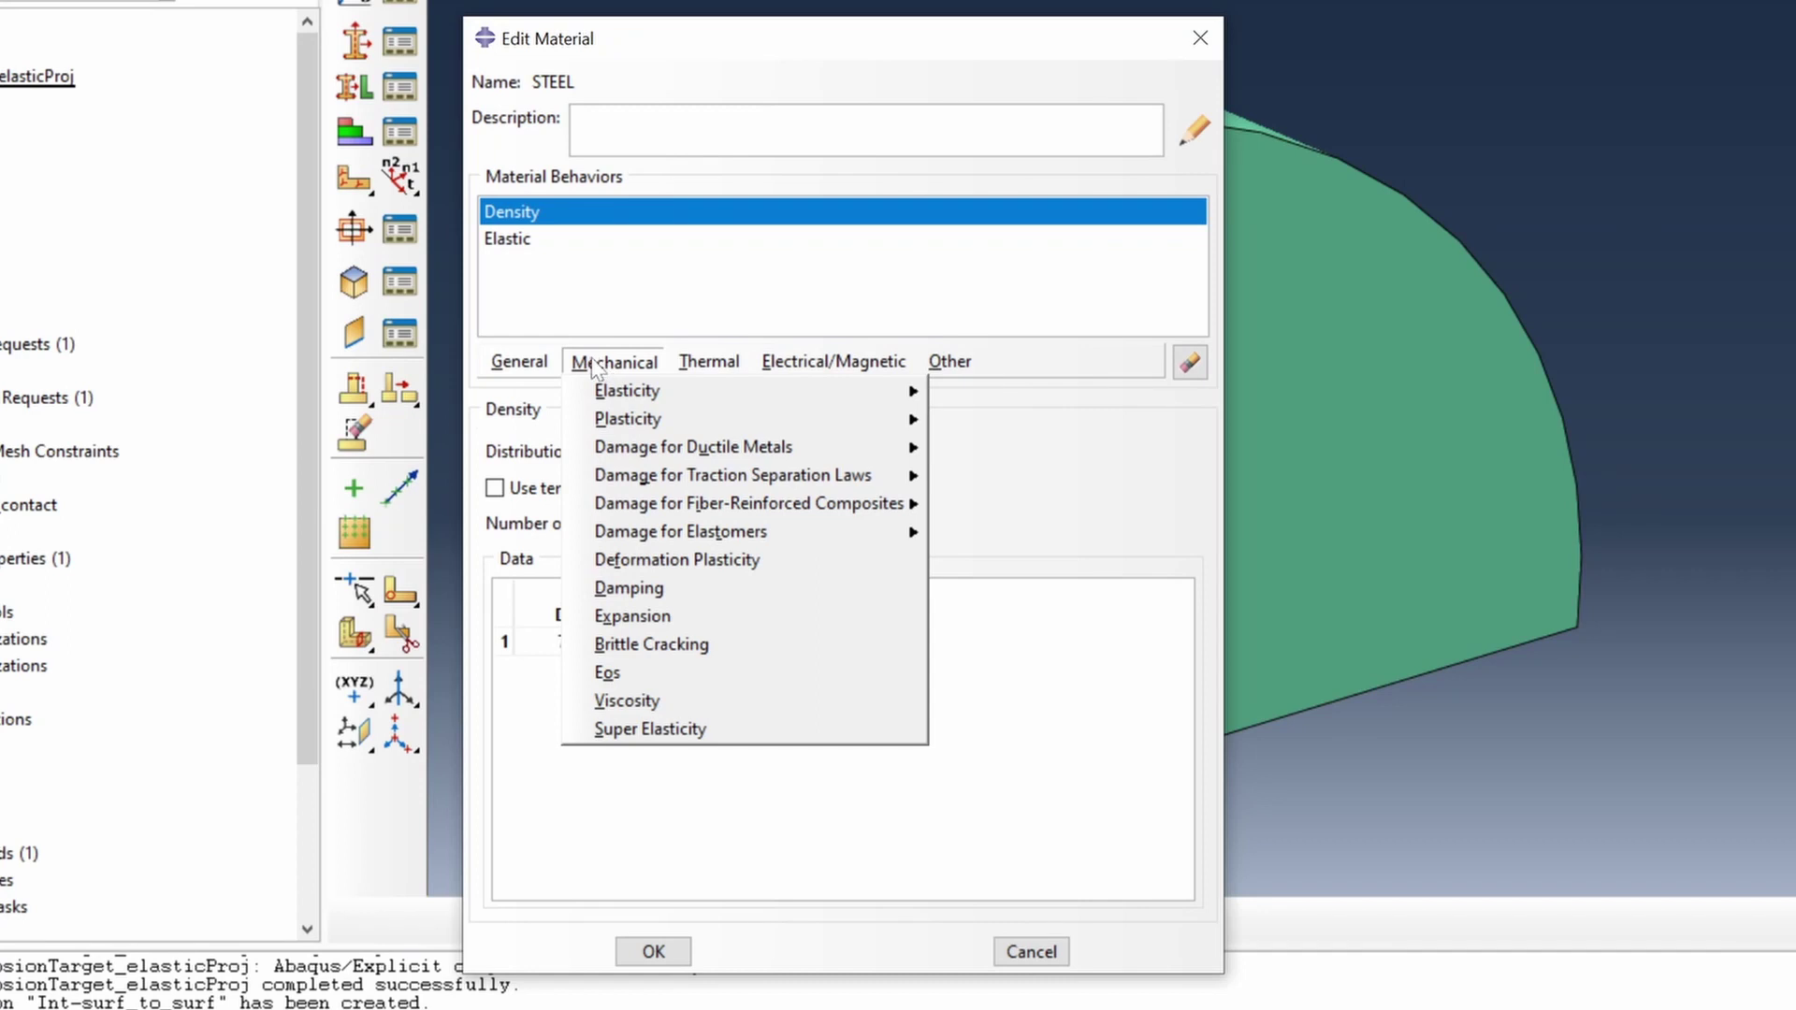
pyautogui.moveTo(654, 421)
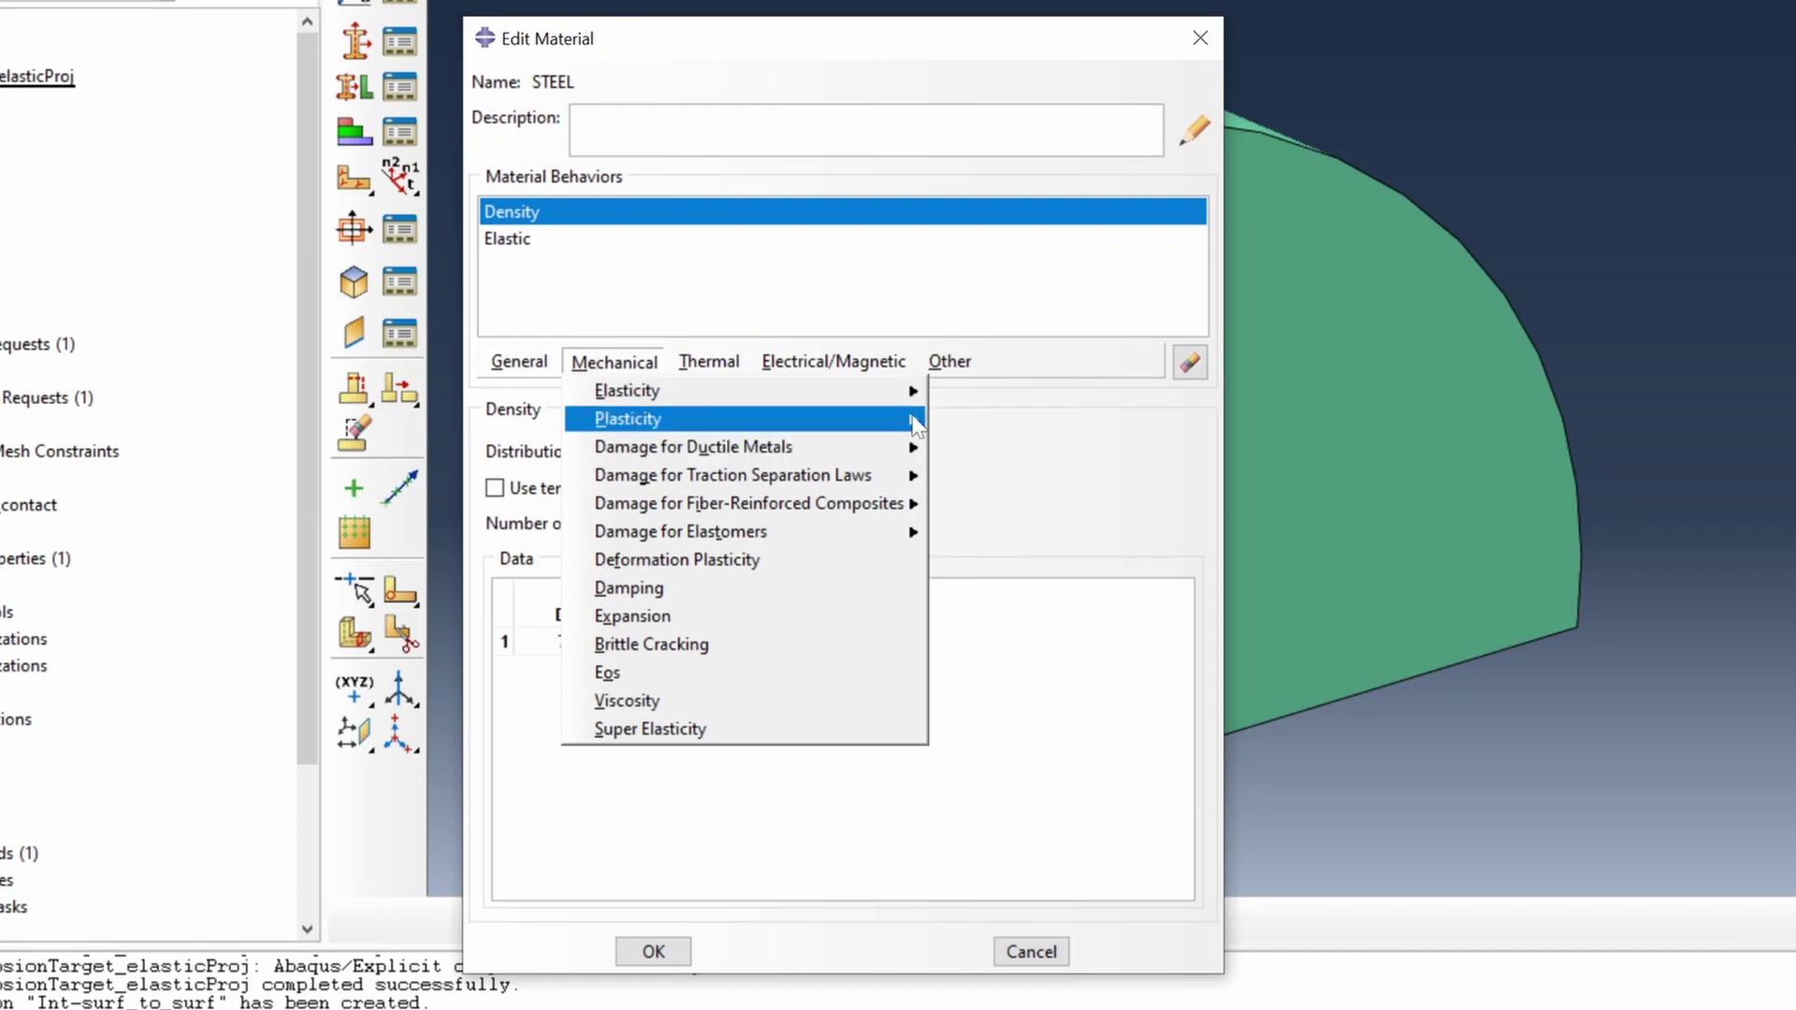
pyautogui.click(977, 423)
pyautogui.click(559, 723)
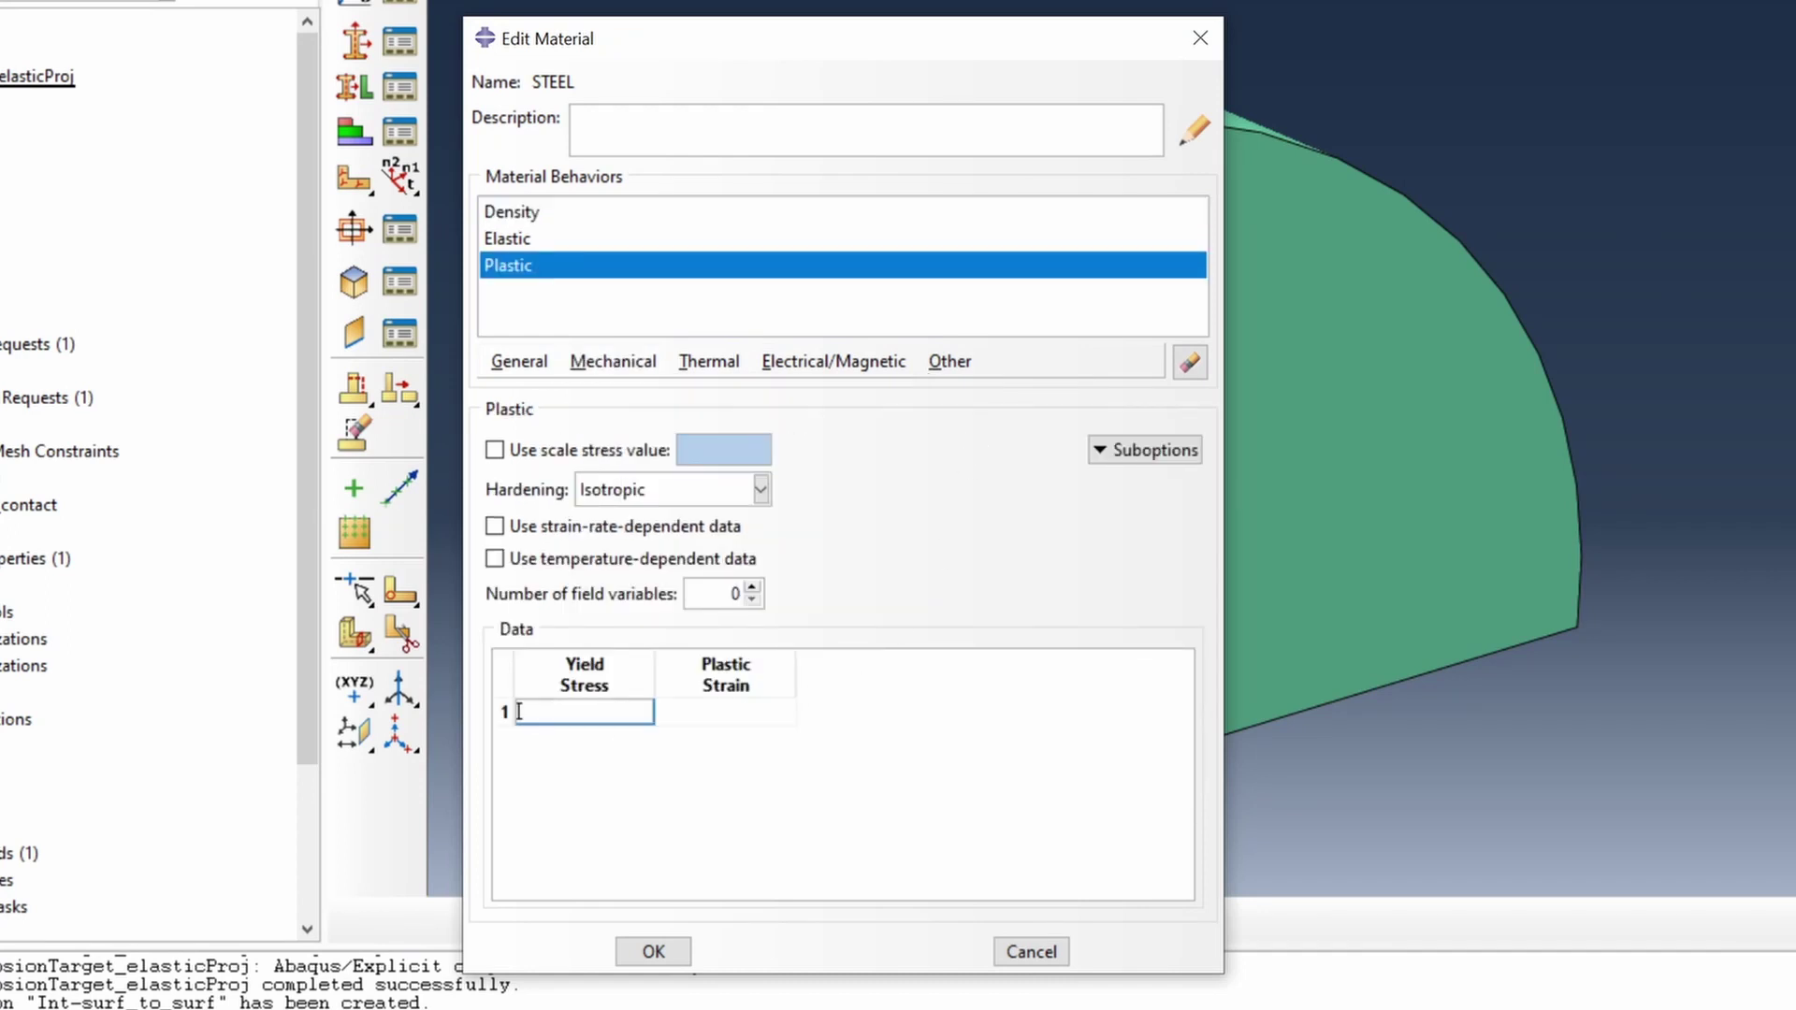
pyautogui.write('400')
pyautogui.press('Tab')
pyautogui.write('0')
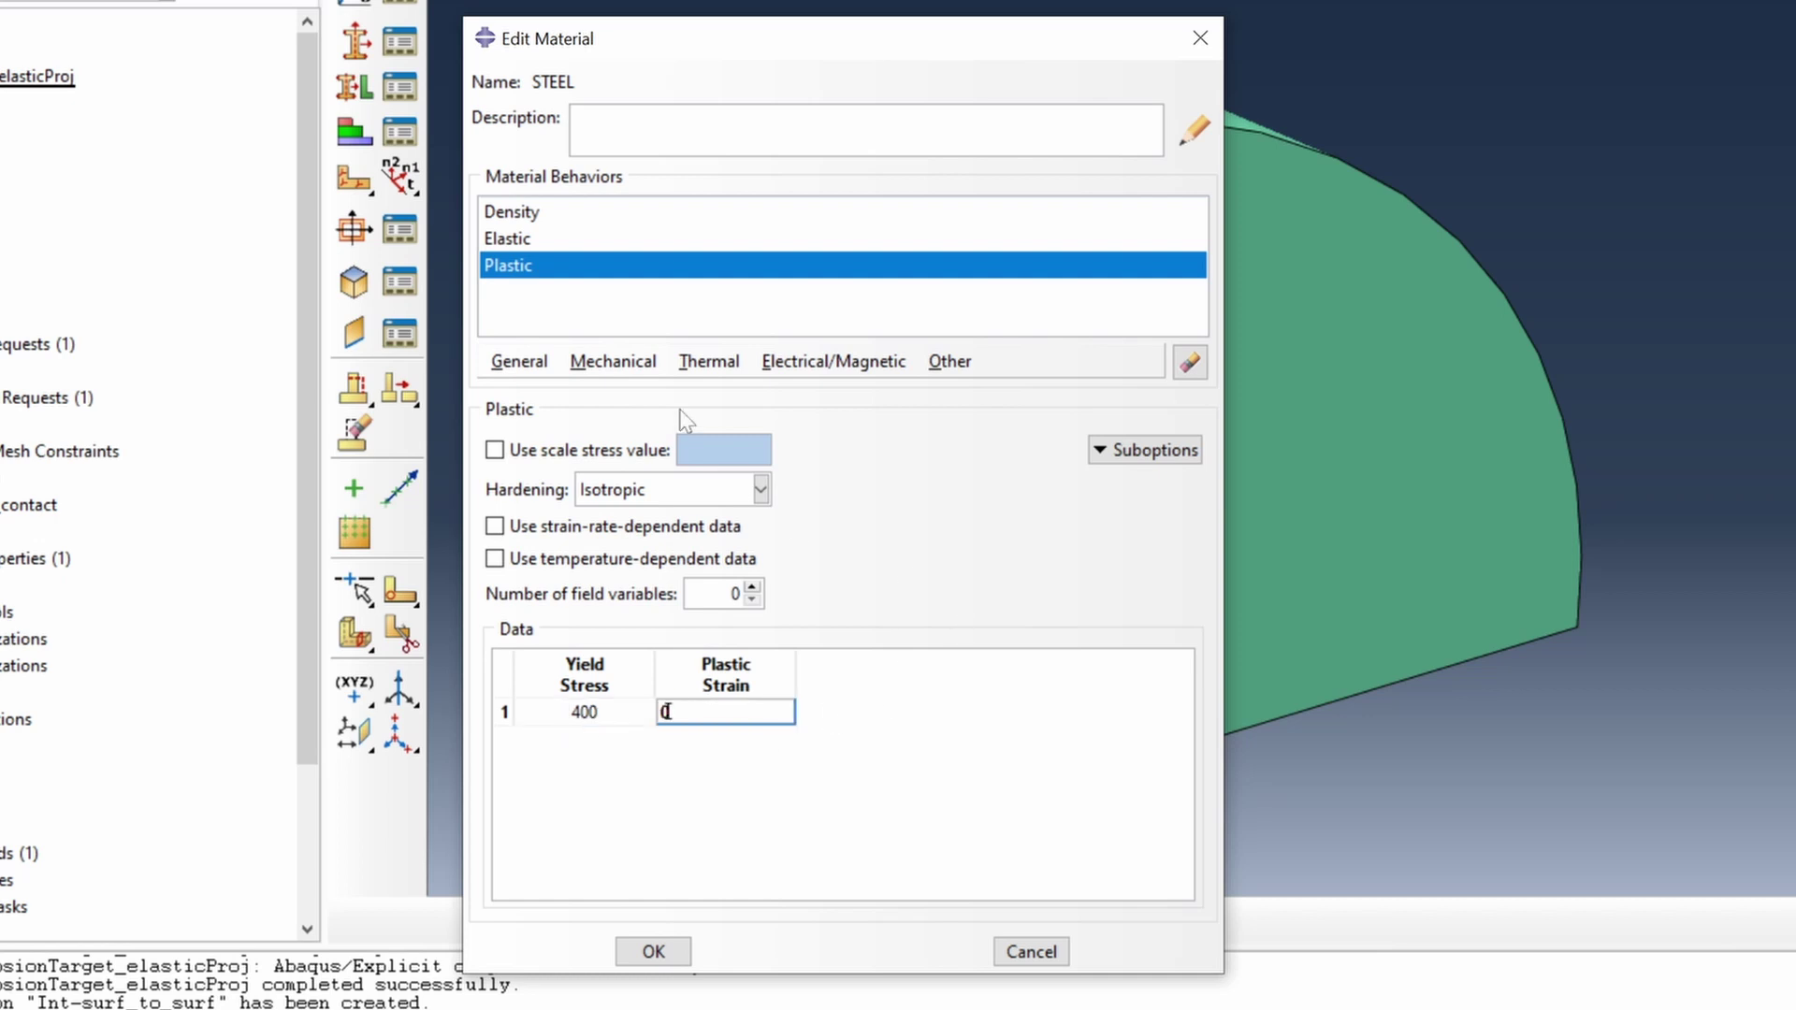
# Add Ductile Damage to STEEL with fracture strain 0.8, stress triaxiality 0 and strain rate 0.
pyautogui.click(614, 361)
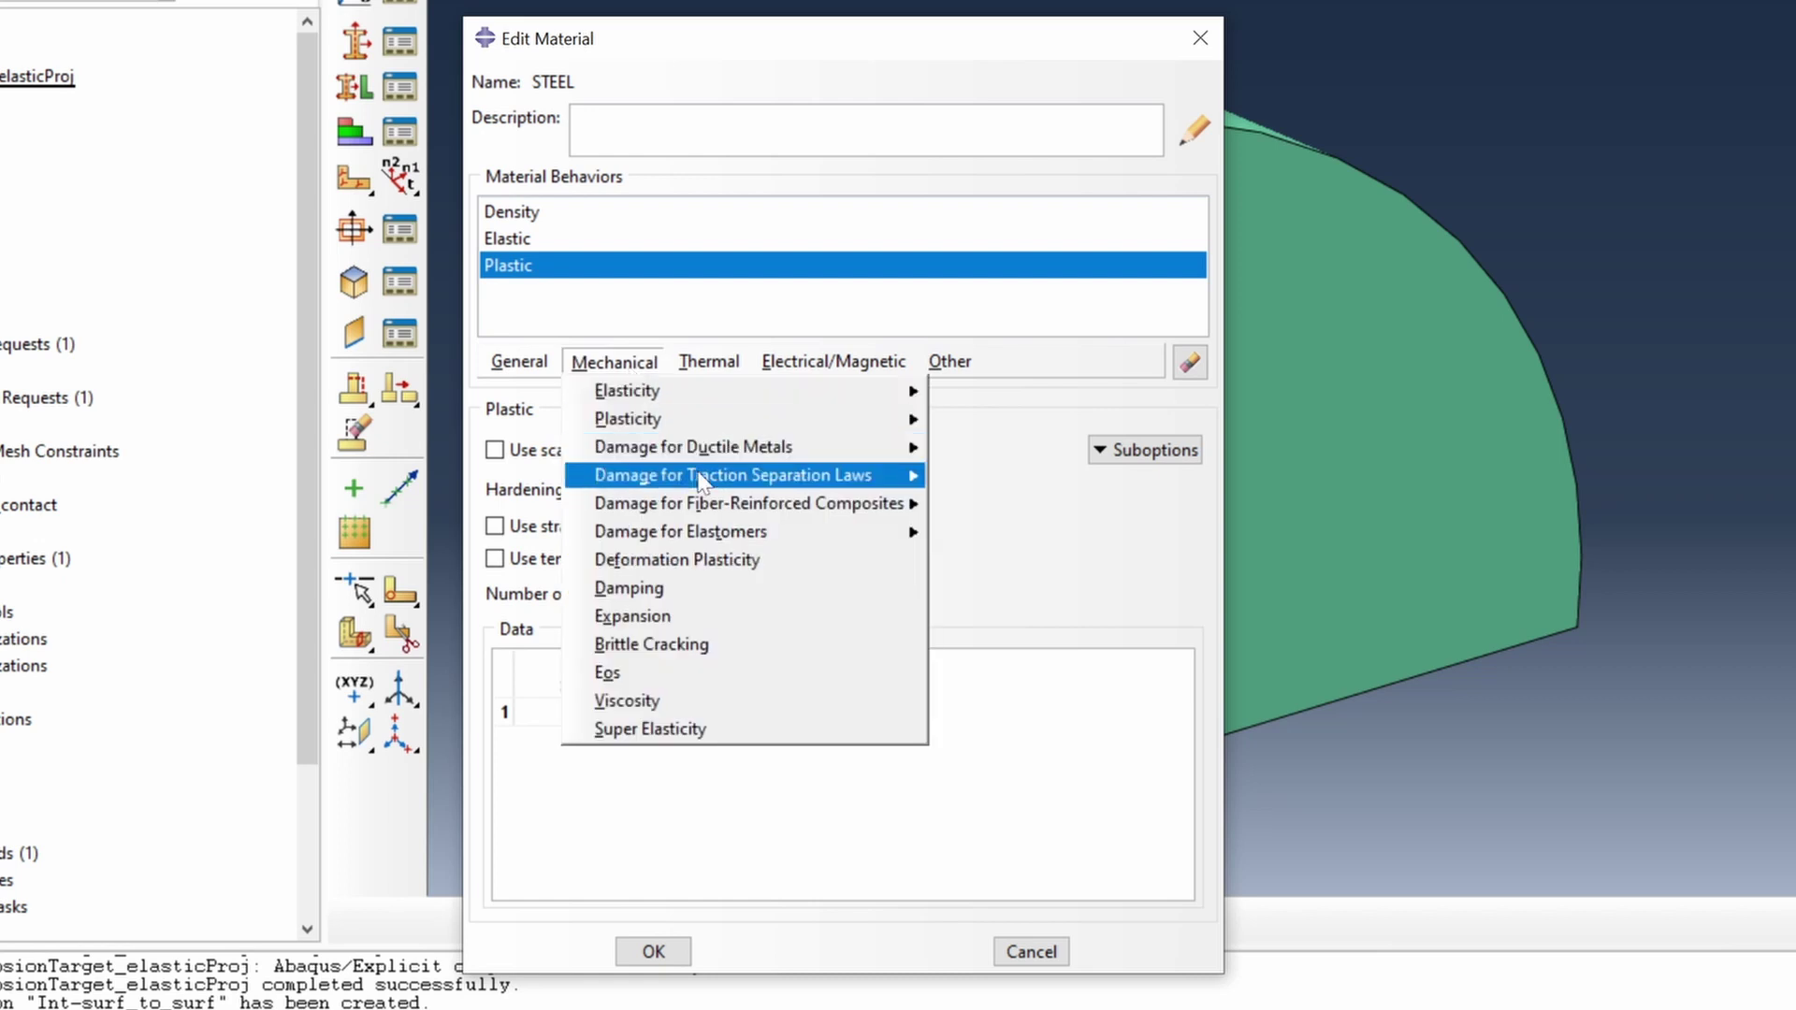
pyautogui.moveTo(842, 449)
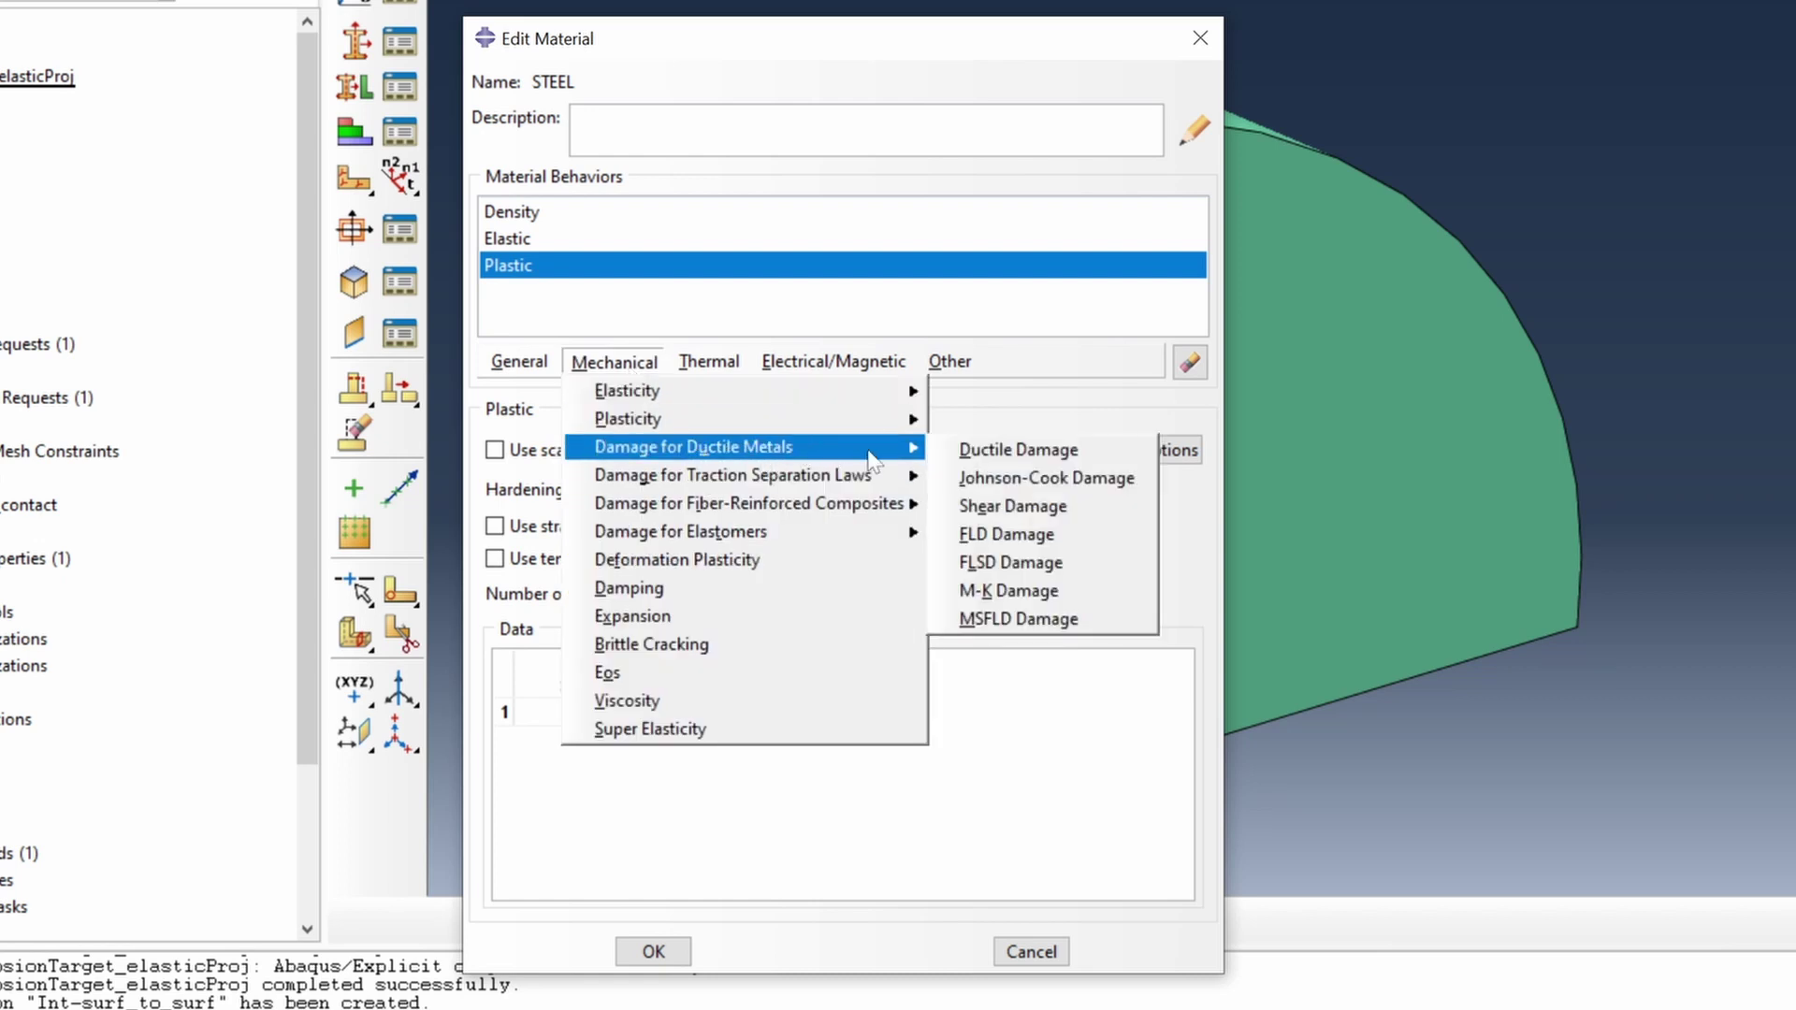
pyautogui.click(1035, 454)
pyautogui.click(574, 582)
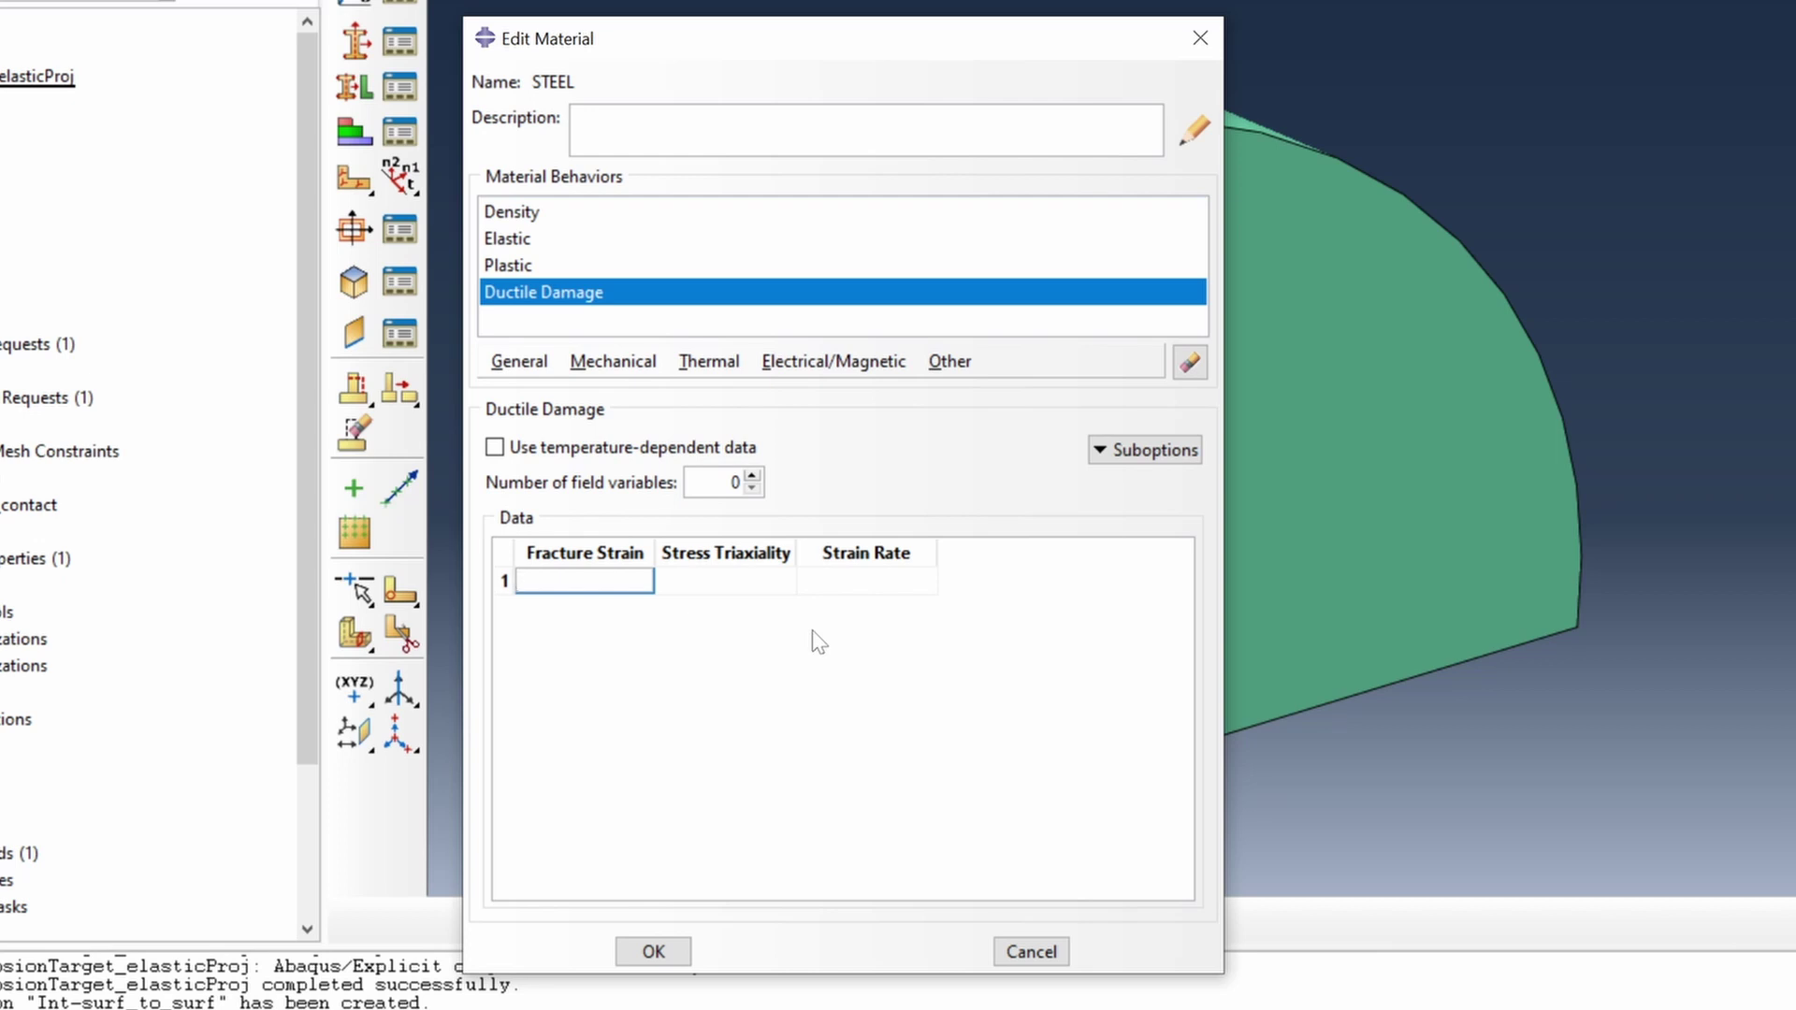
pyautogui.write('0.8')
pyautogui.press('Tab')
pyautogui.write('0')
pyautogui.press('Tab')
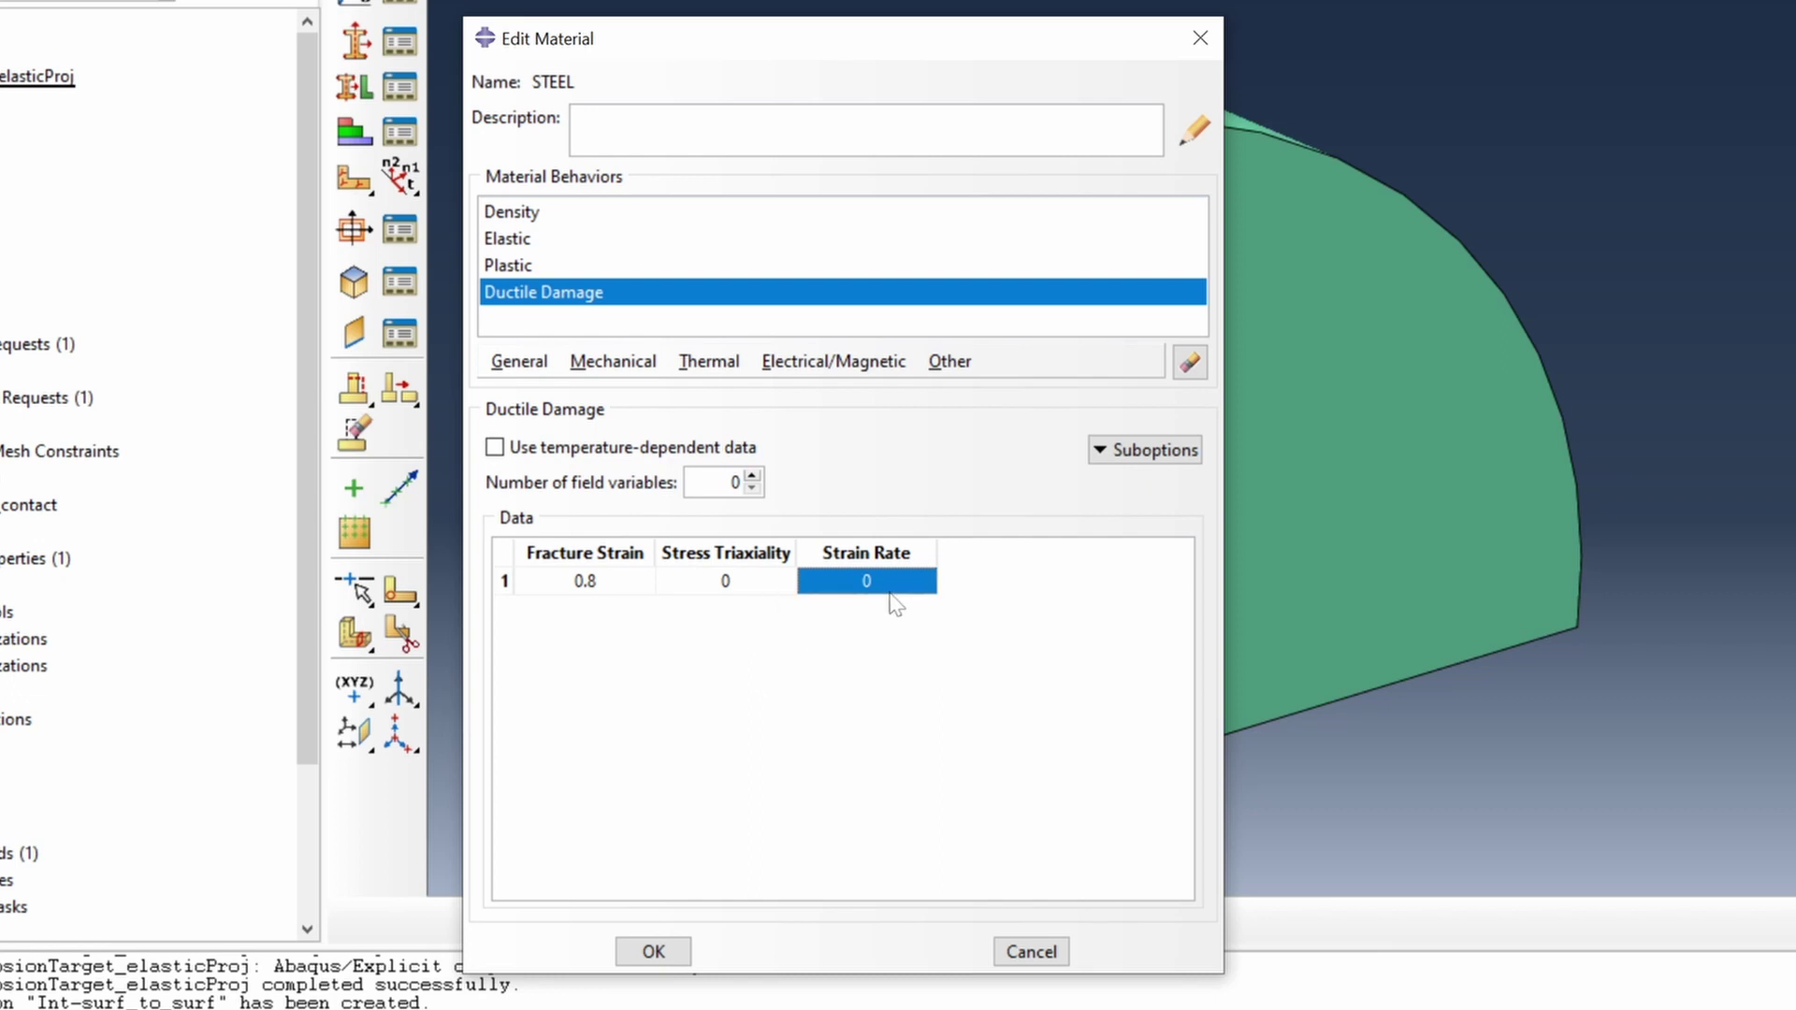
# Add energy-type Damage Evolution to the ductile damage with linear softening and fracture energy 100, and save the STEEL material.
pyautogui.click(1113, 450)
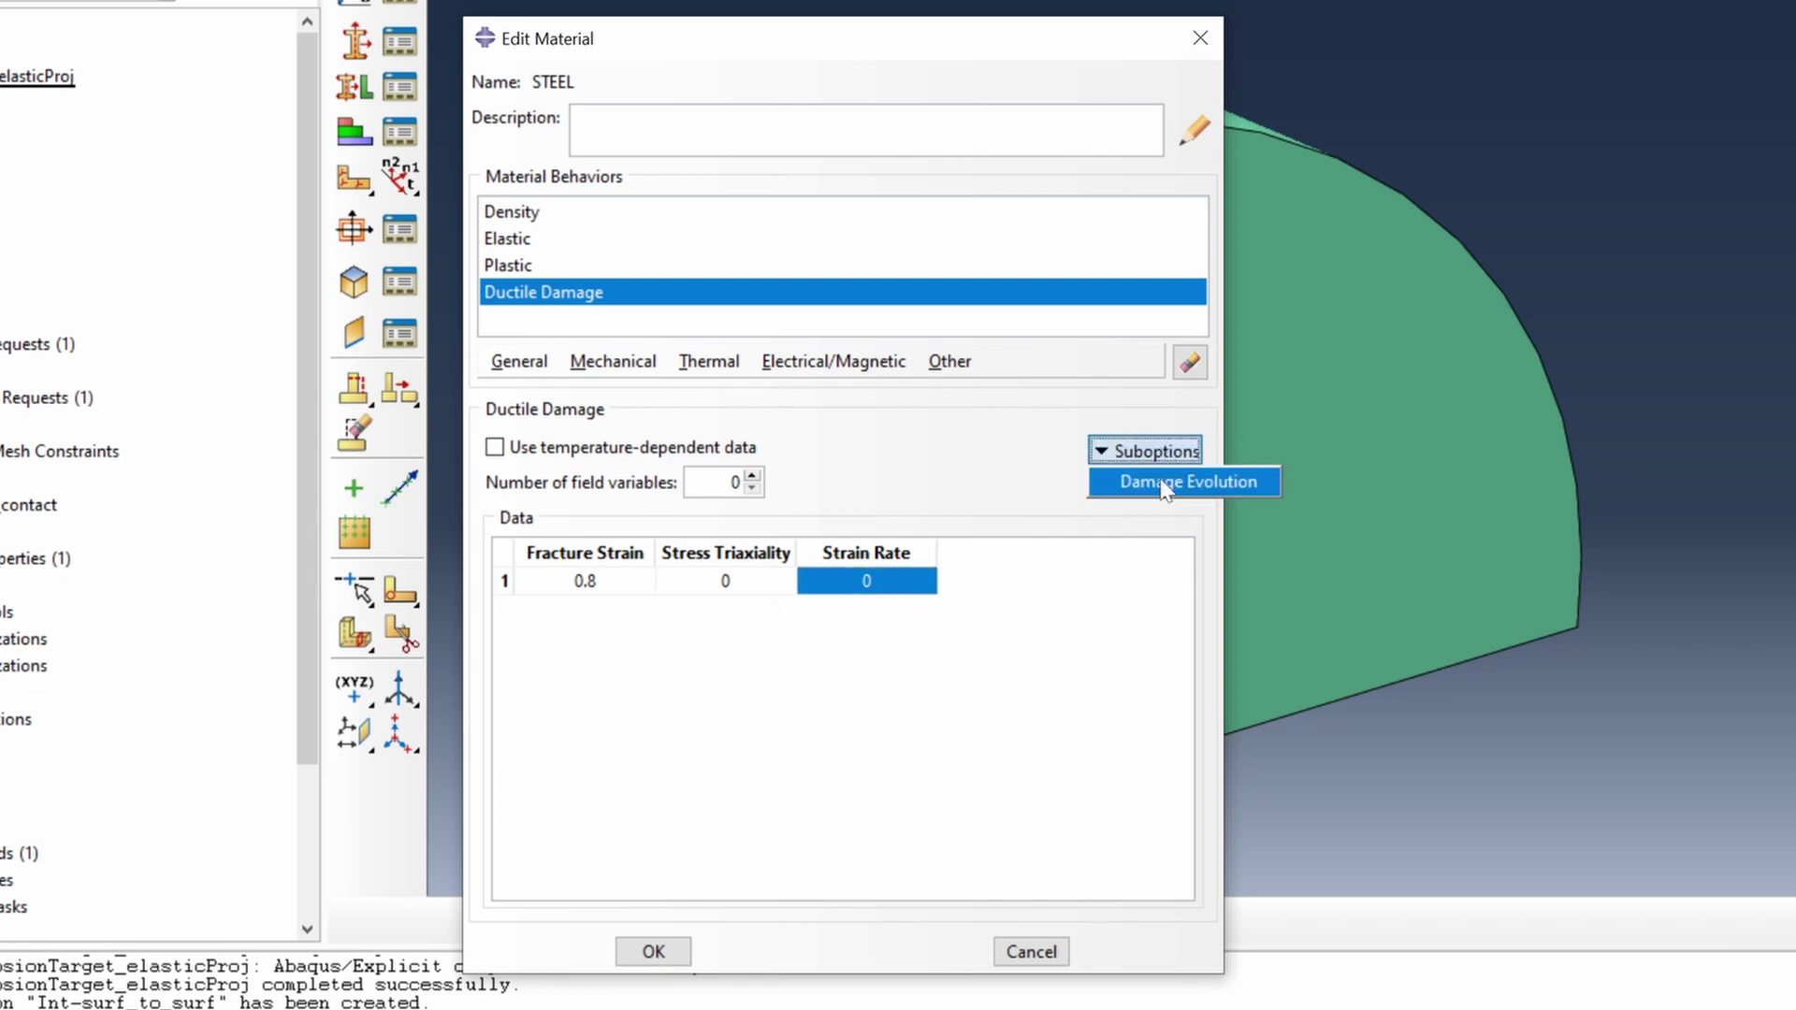
pyautogui.click(1165, 484)
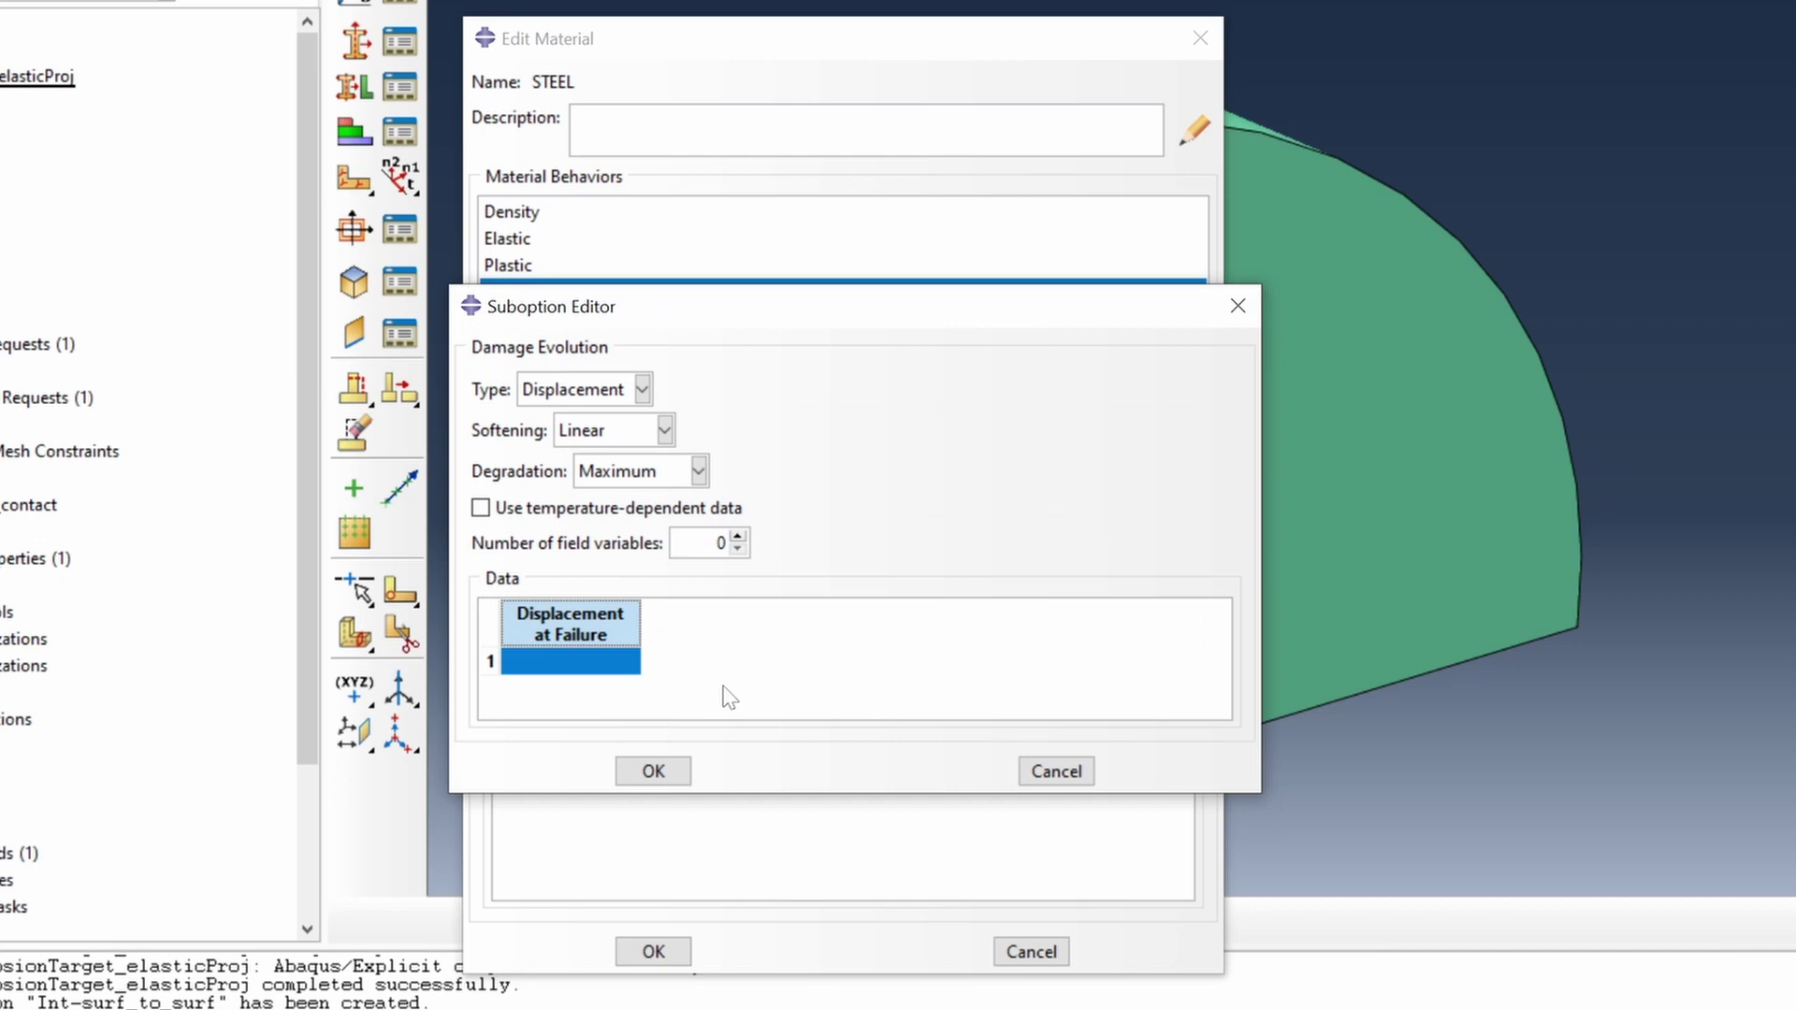
pyautogui.click(638, 390)
pyautogui.click(613, 448)
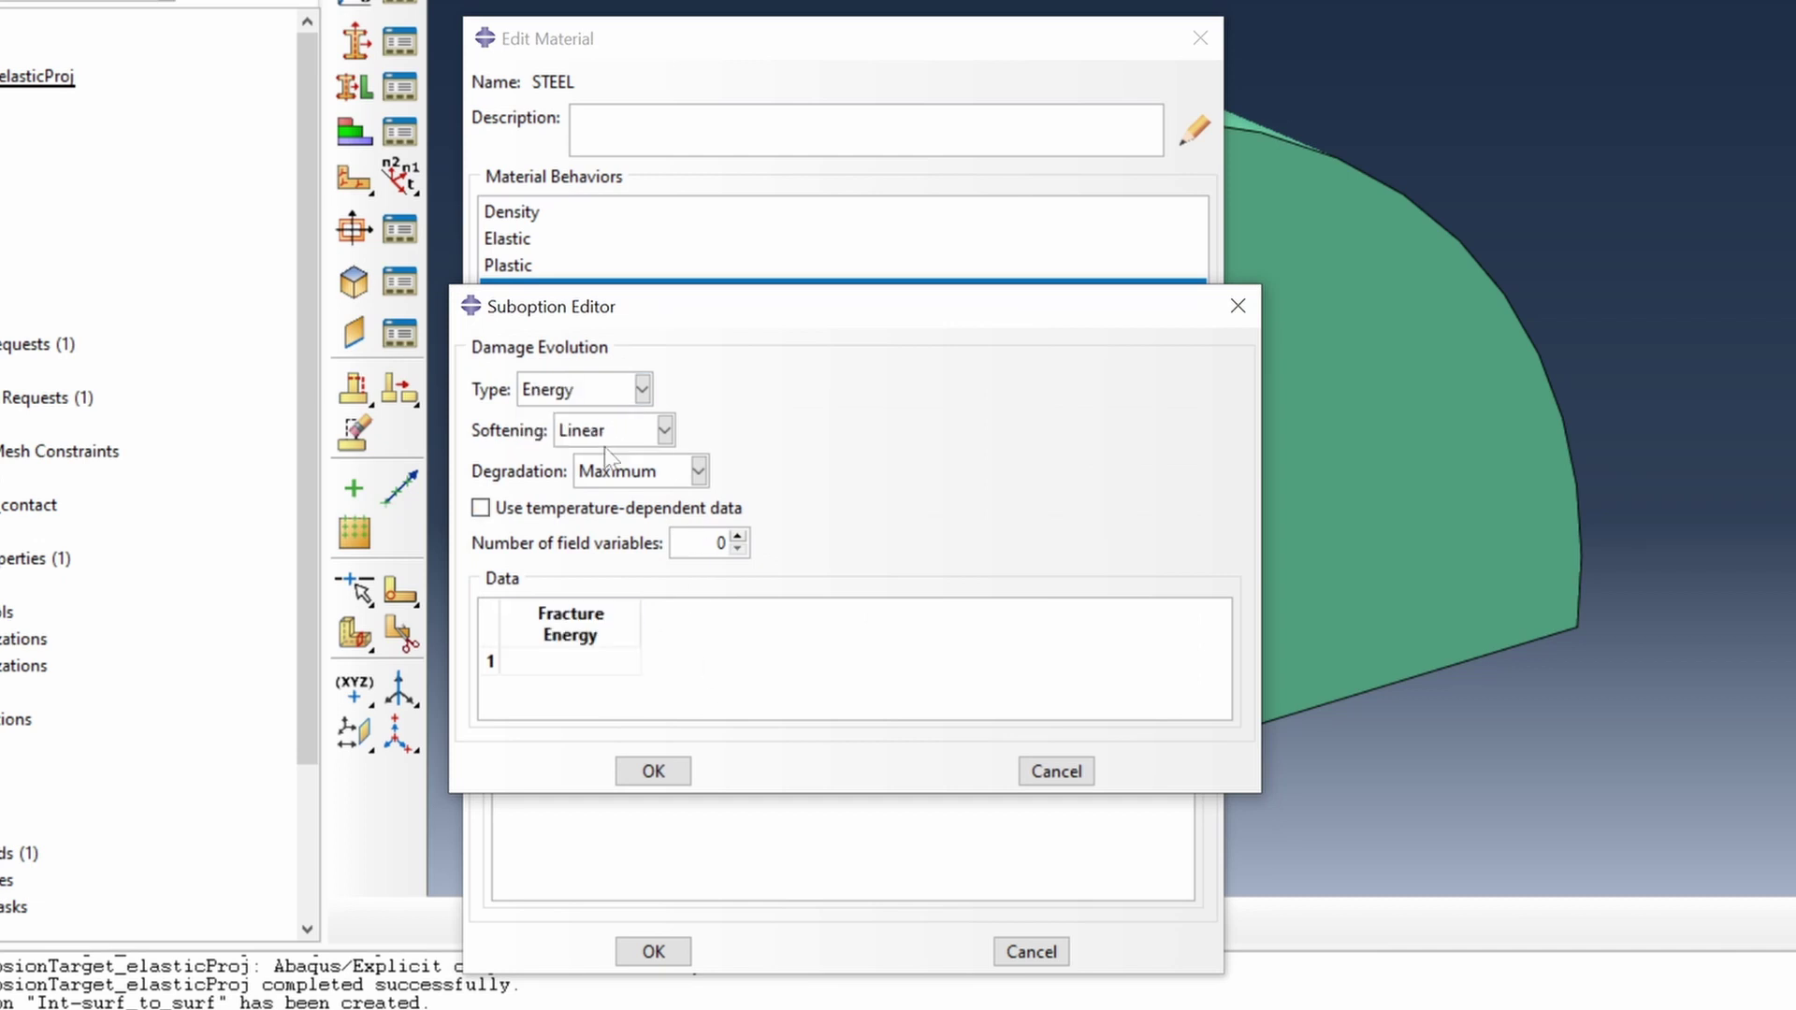
pyautogui.click(504, 660)
pyautogui.write('100')
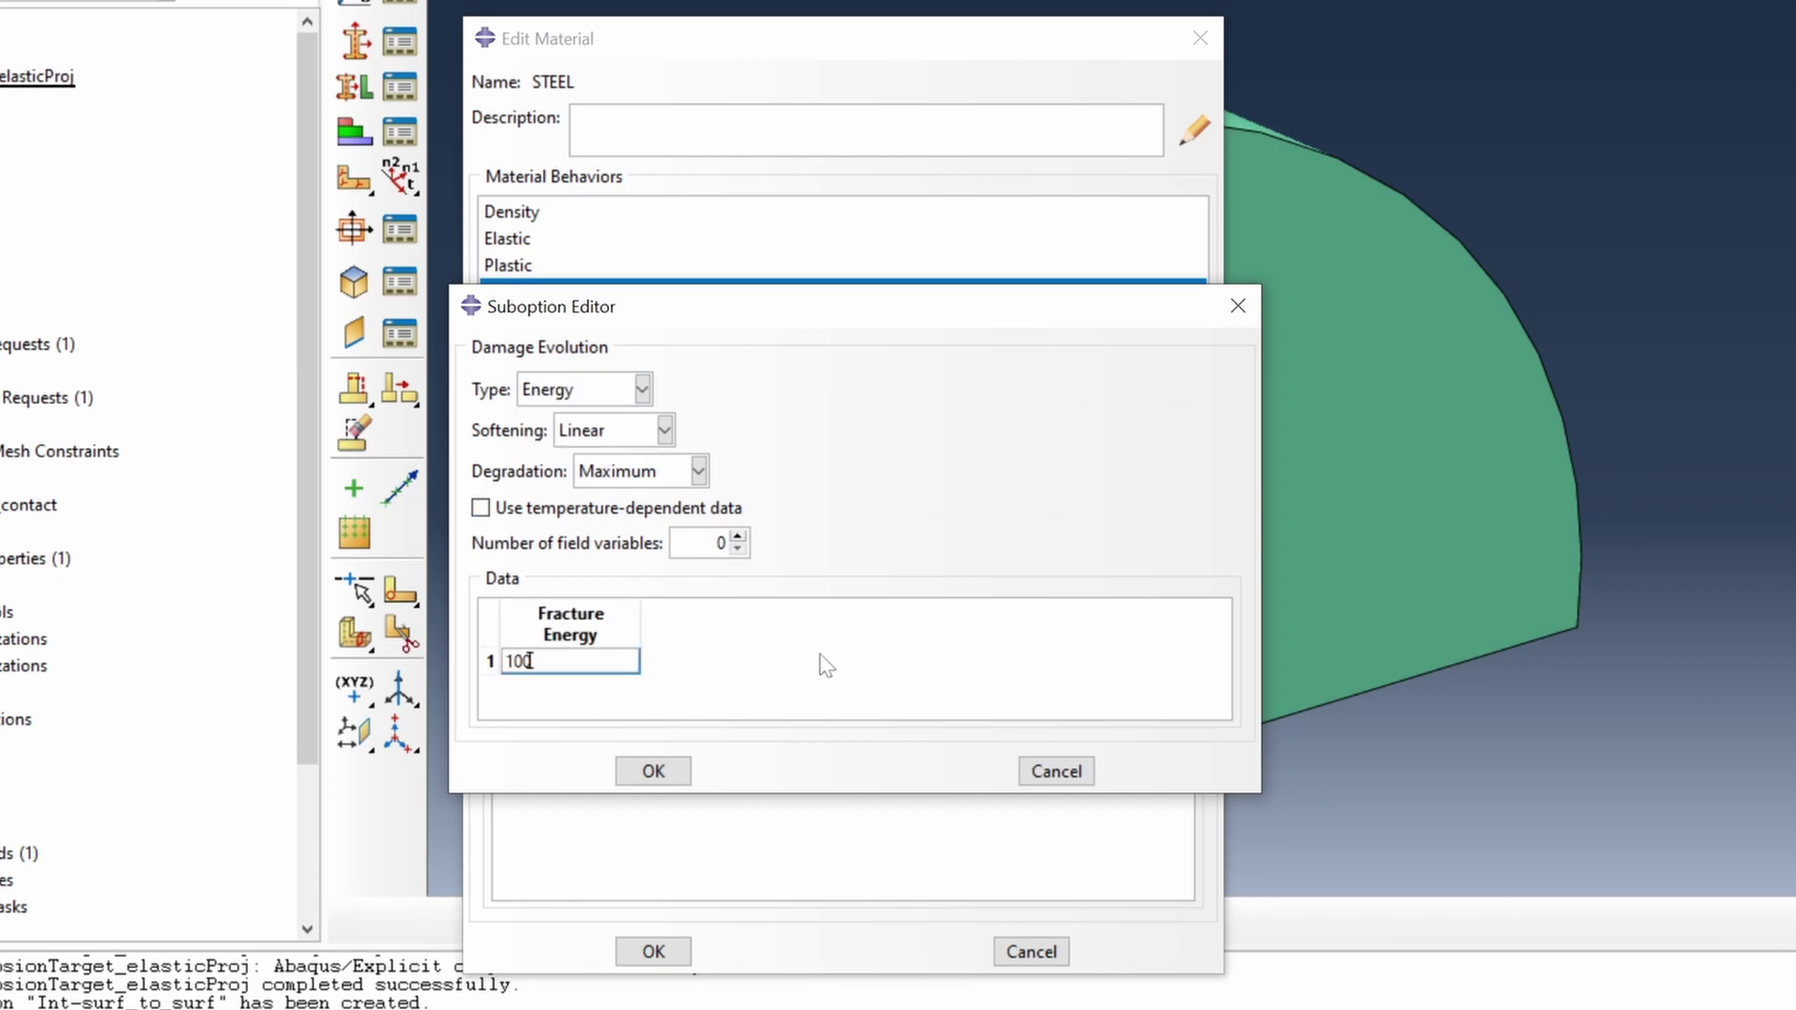
pyautogui.click(653, 772)
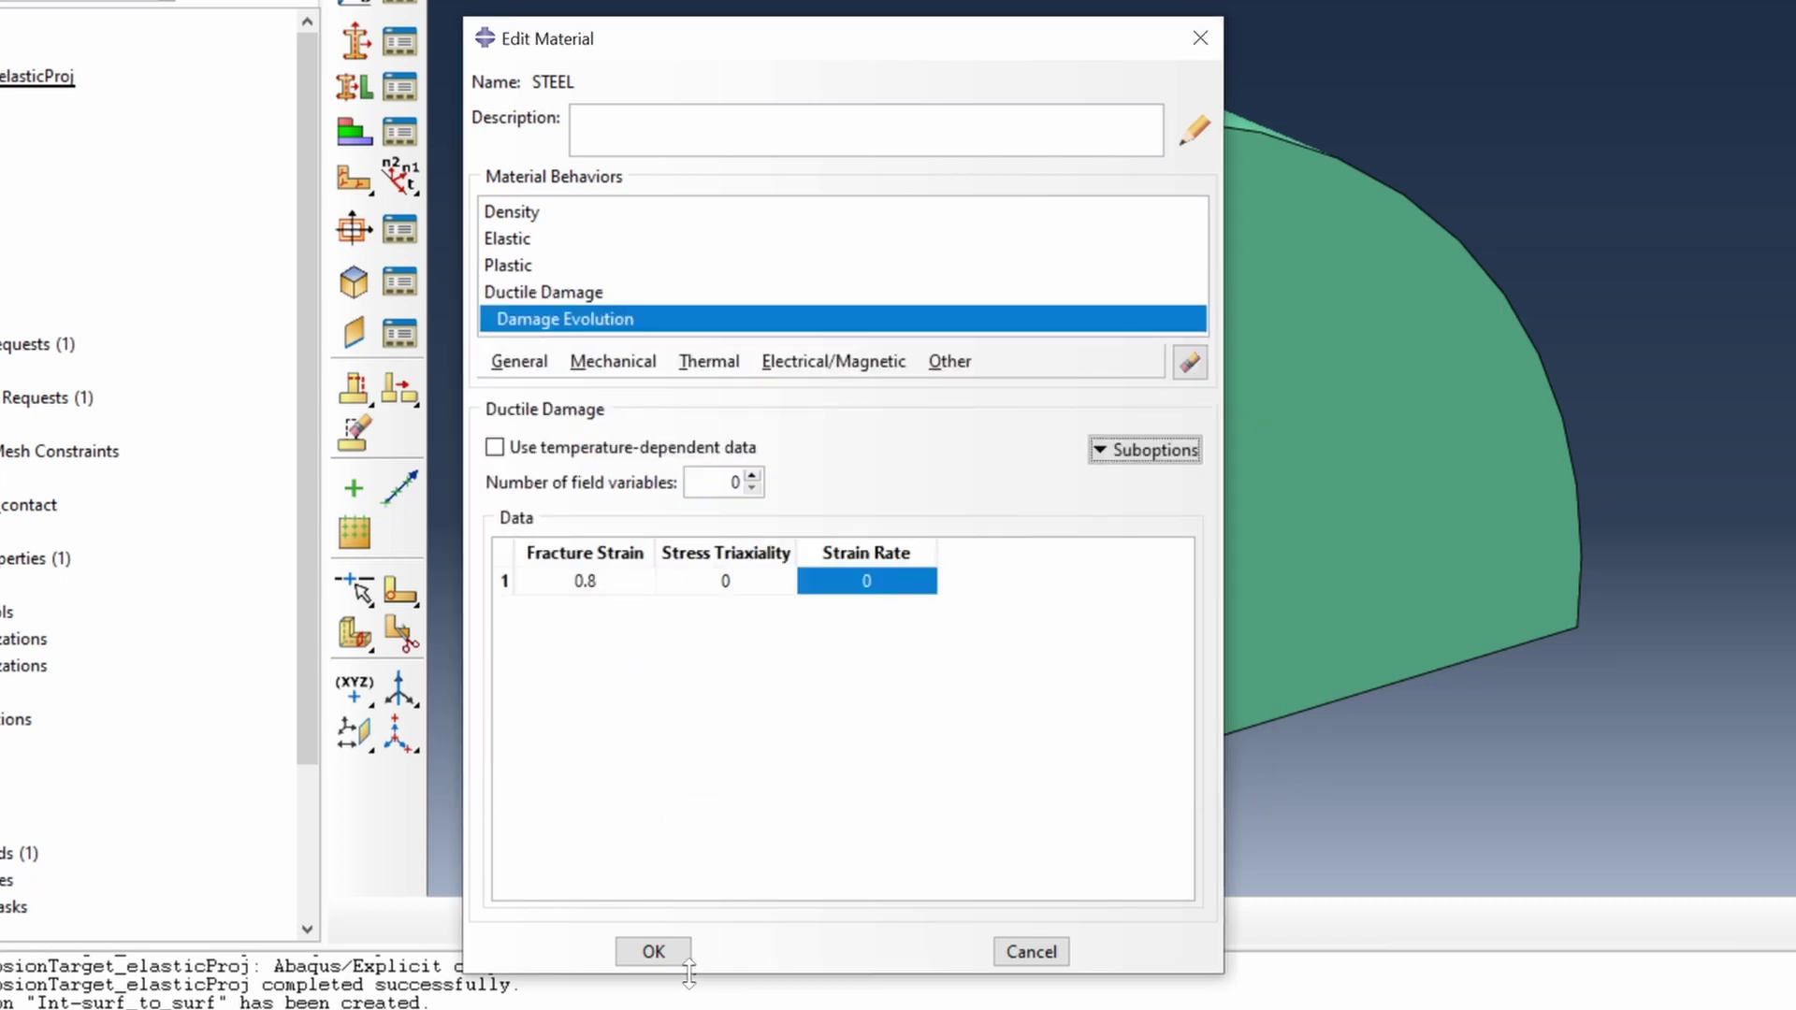
pyautogui.click(653, 952)
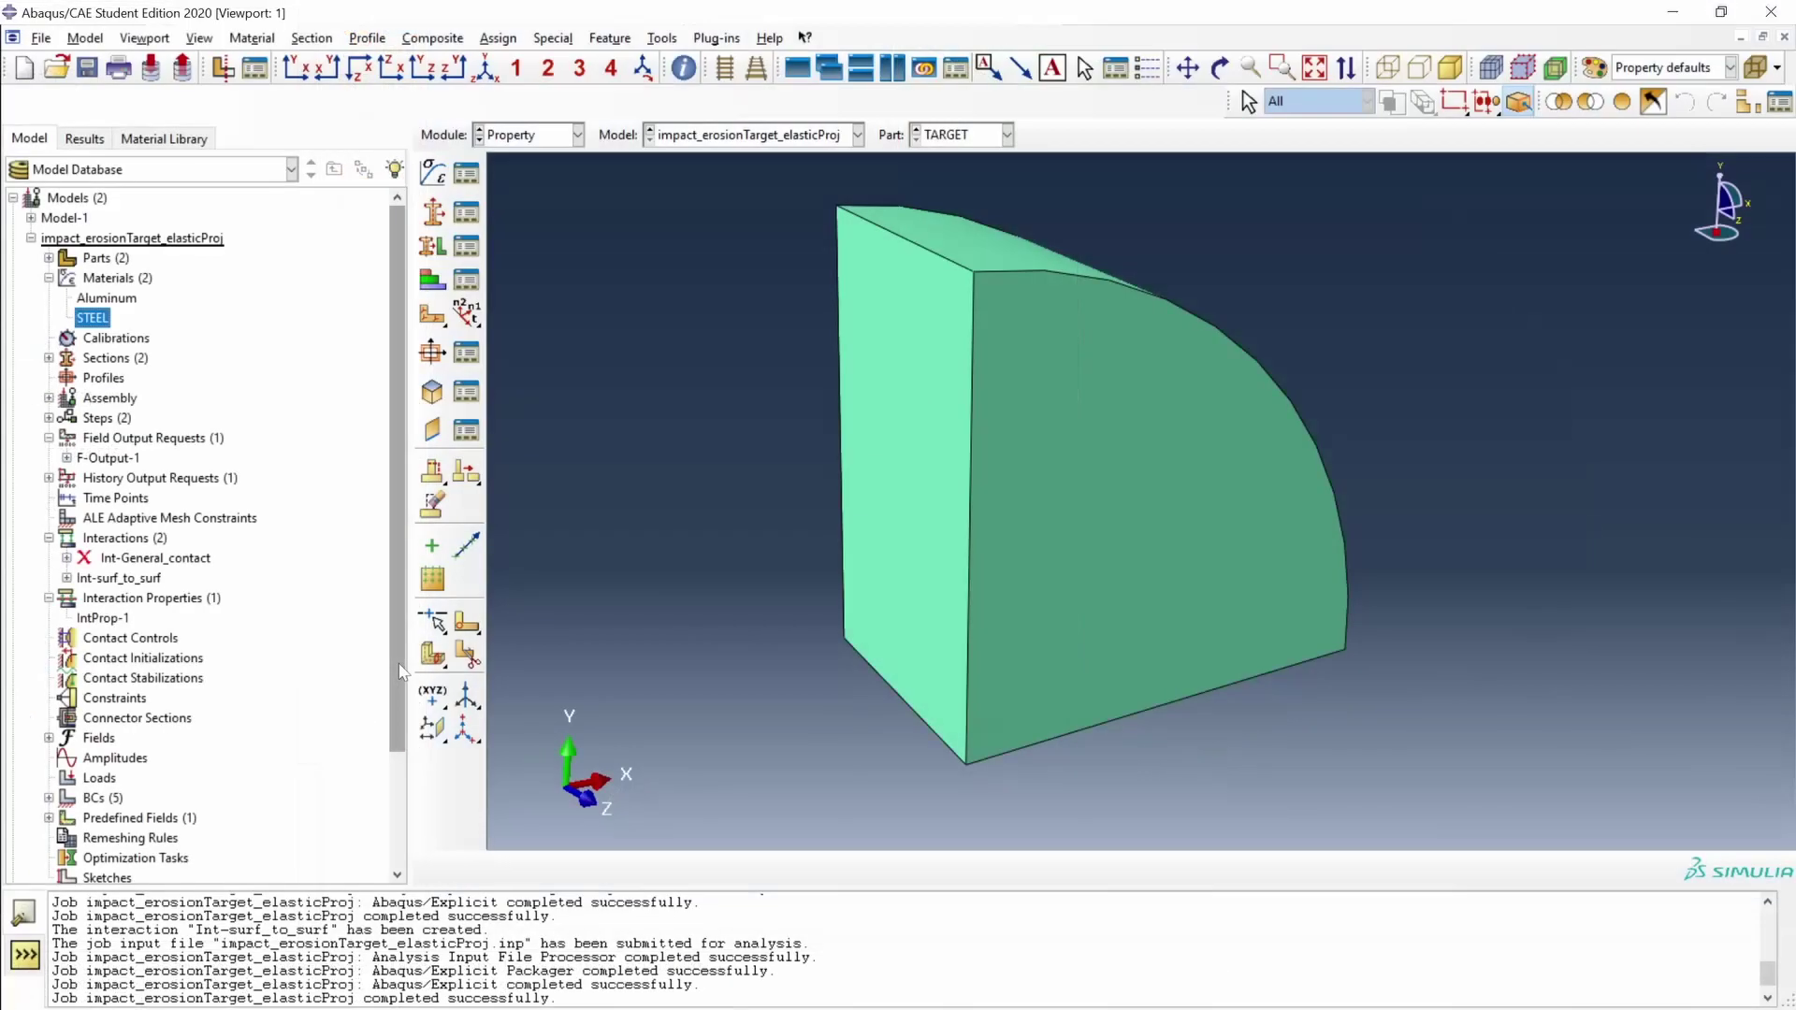
# Resubmit the impact_erosionTarget_elasticProj job with the updated STEEL material.
pyautogui.scroll(-2, 404, 693)
pyautogui.scroll(-2, 397, 744)
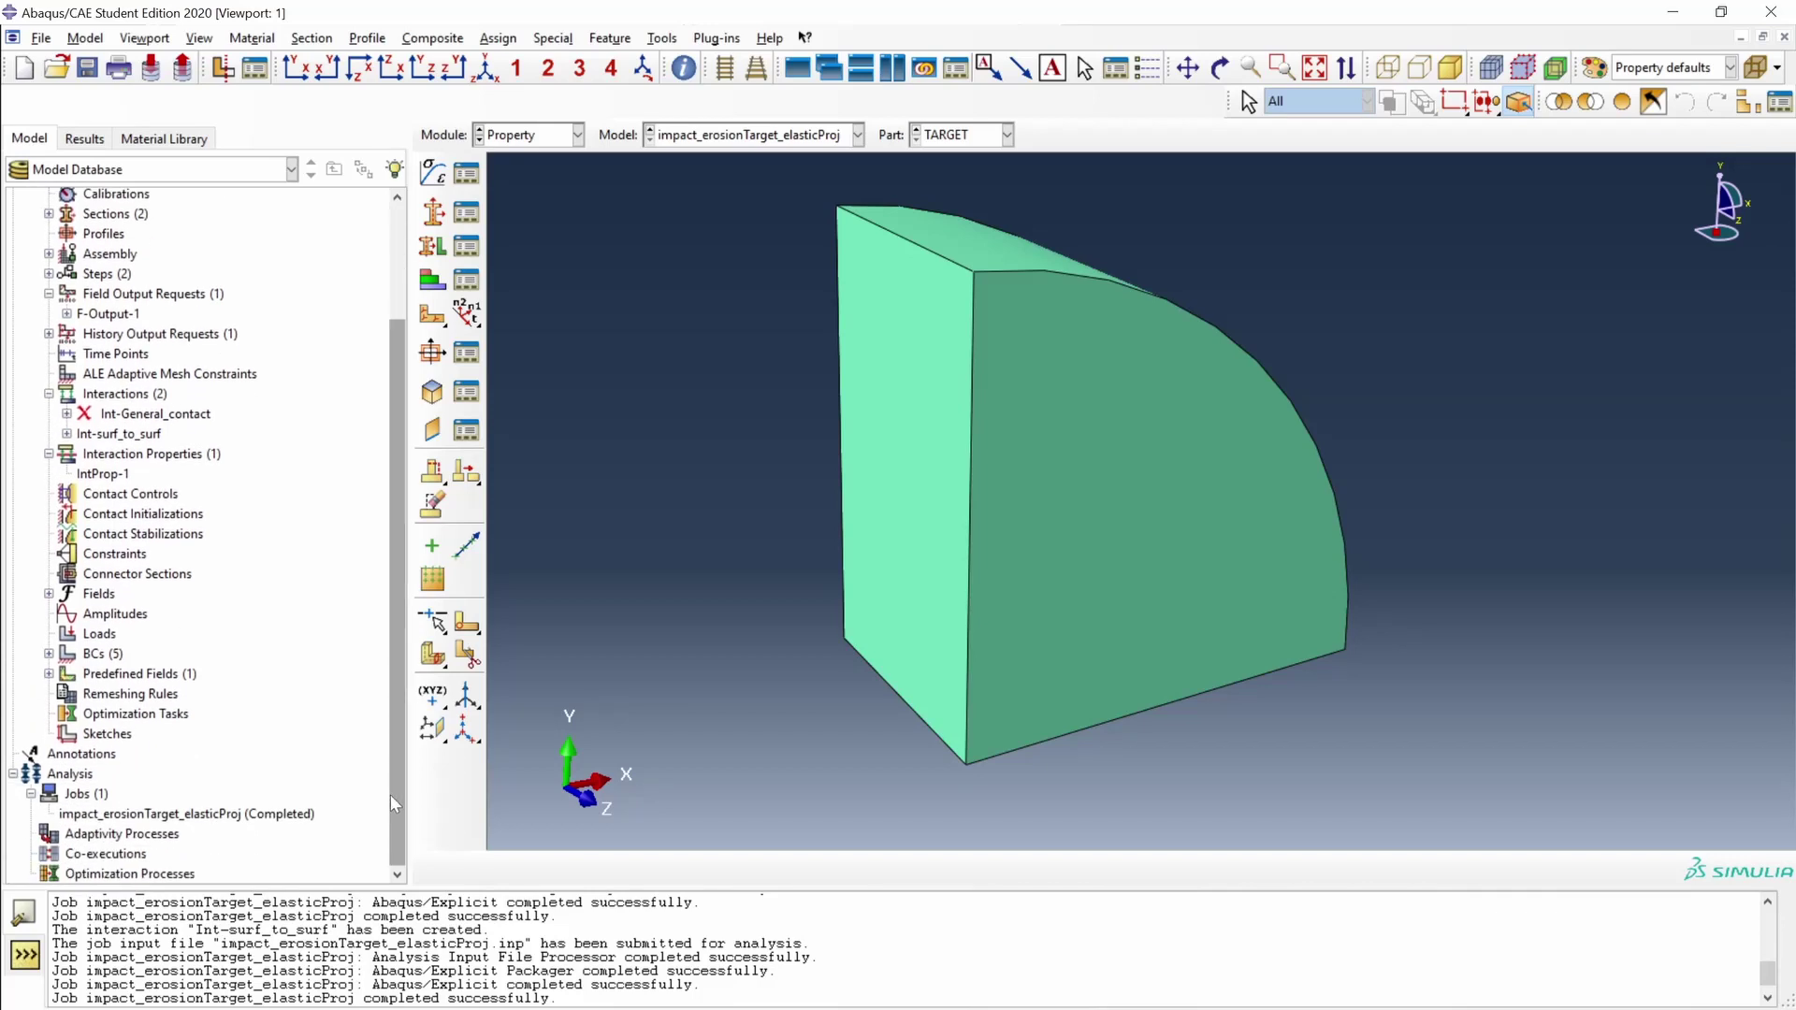
pyautogui.rightClick(254, 814)
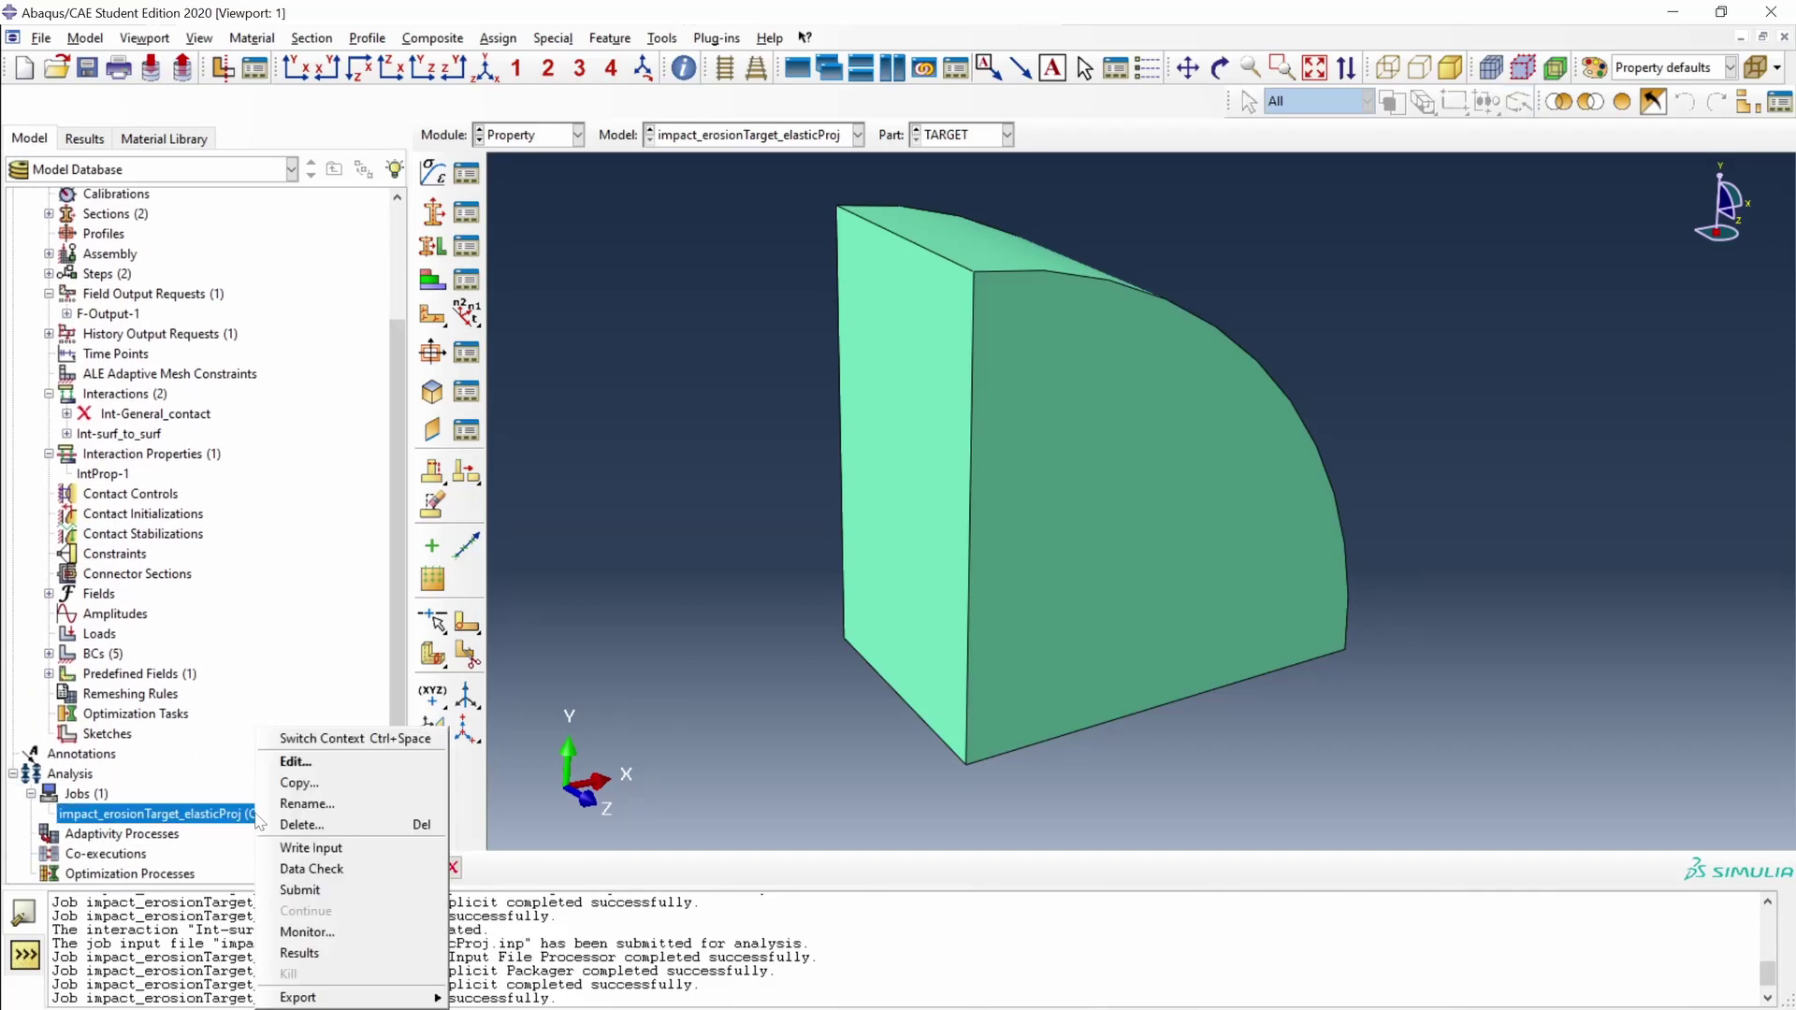
pyautogui.click(316, 889)
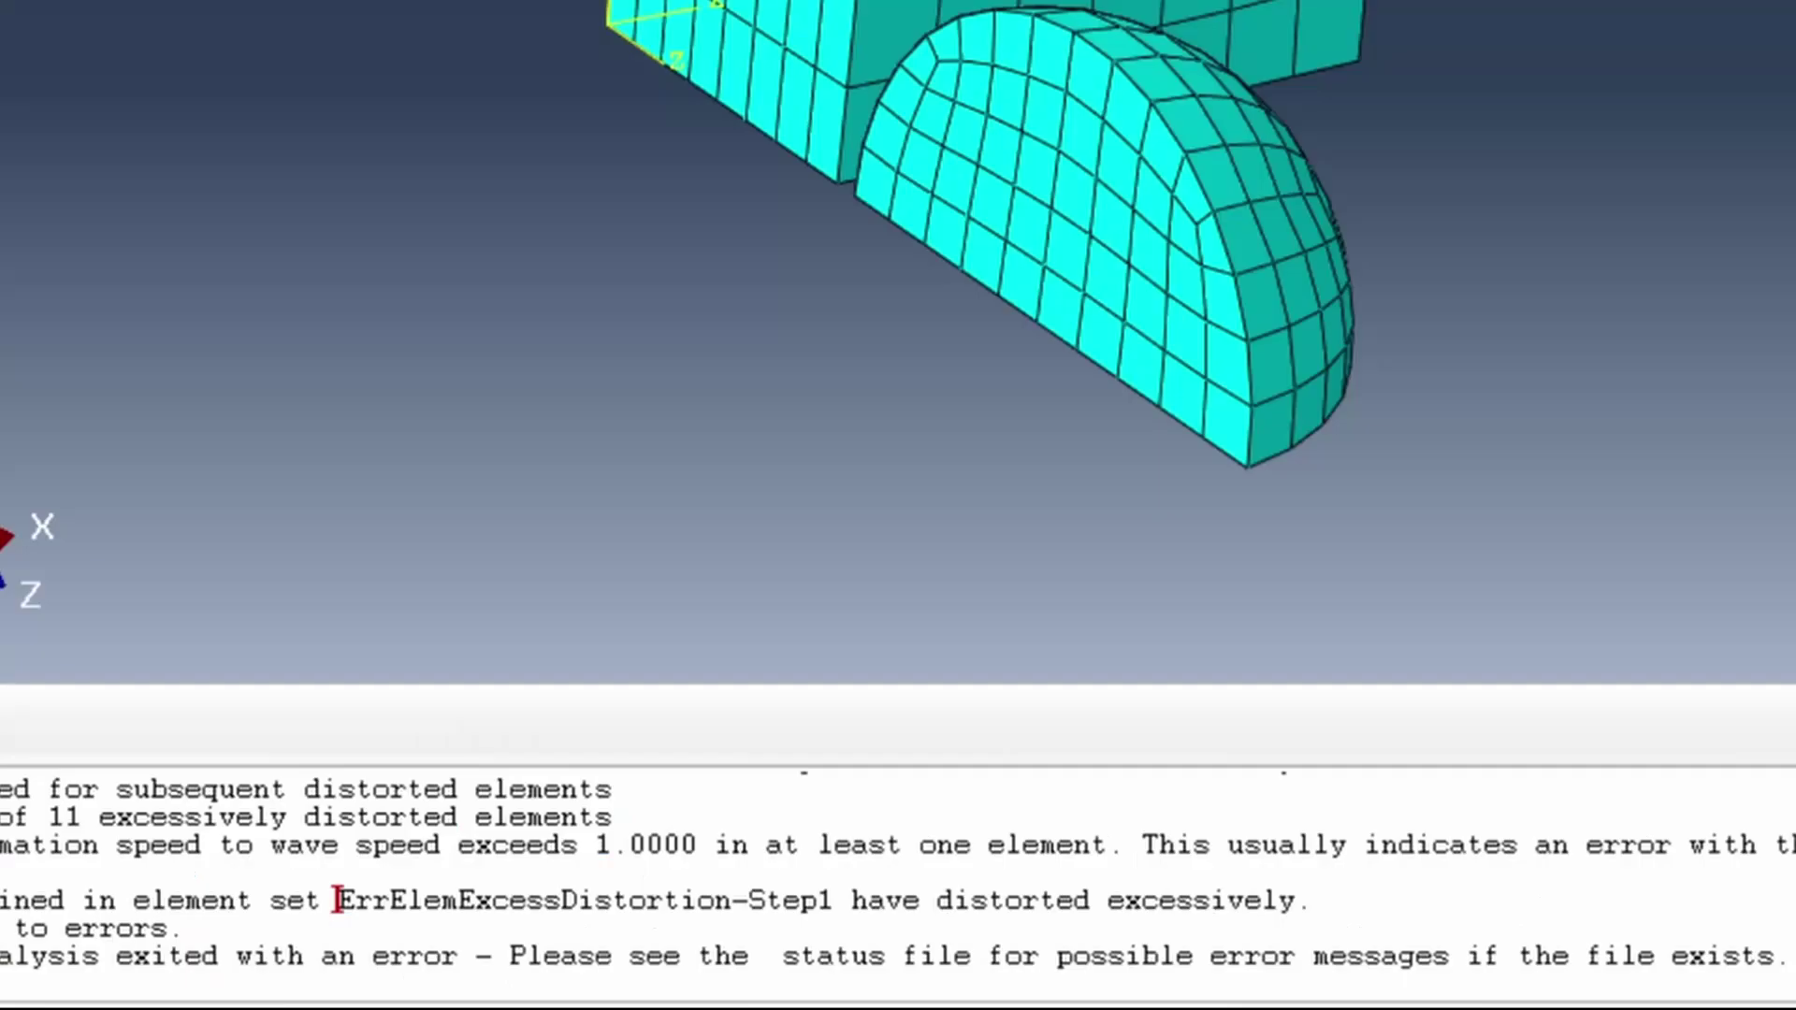
# Open the impact_erosionTarget_elasticProj job results and show the Mises stress contours on the deformed shape, viewing the projectile side.
pyautogui.moveTo(768, 957); pyautogui.dragTo(1309, 900)
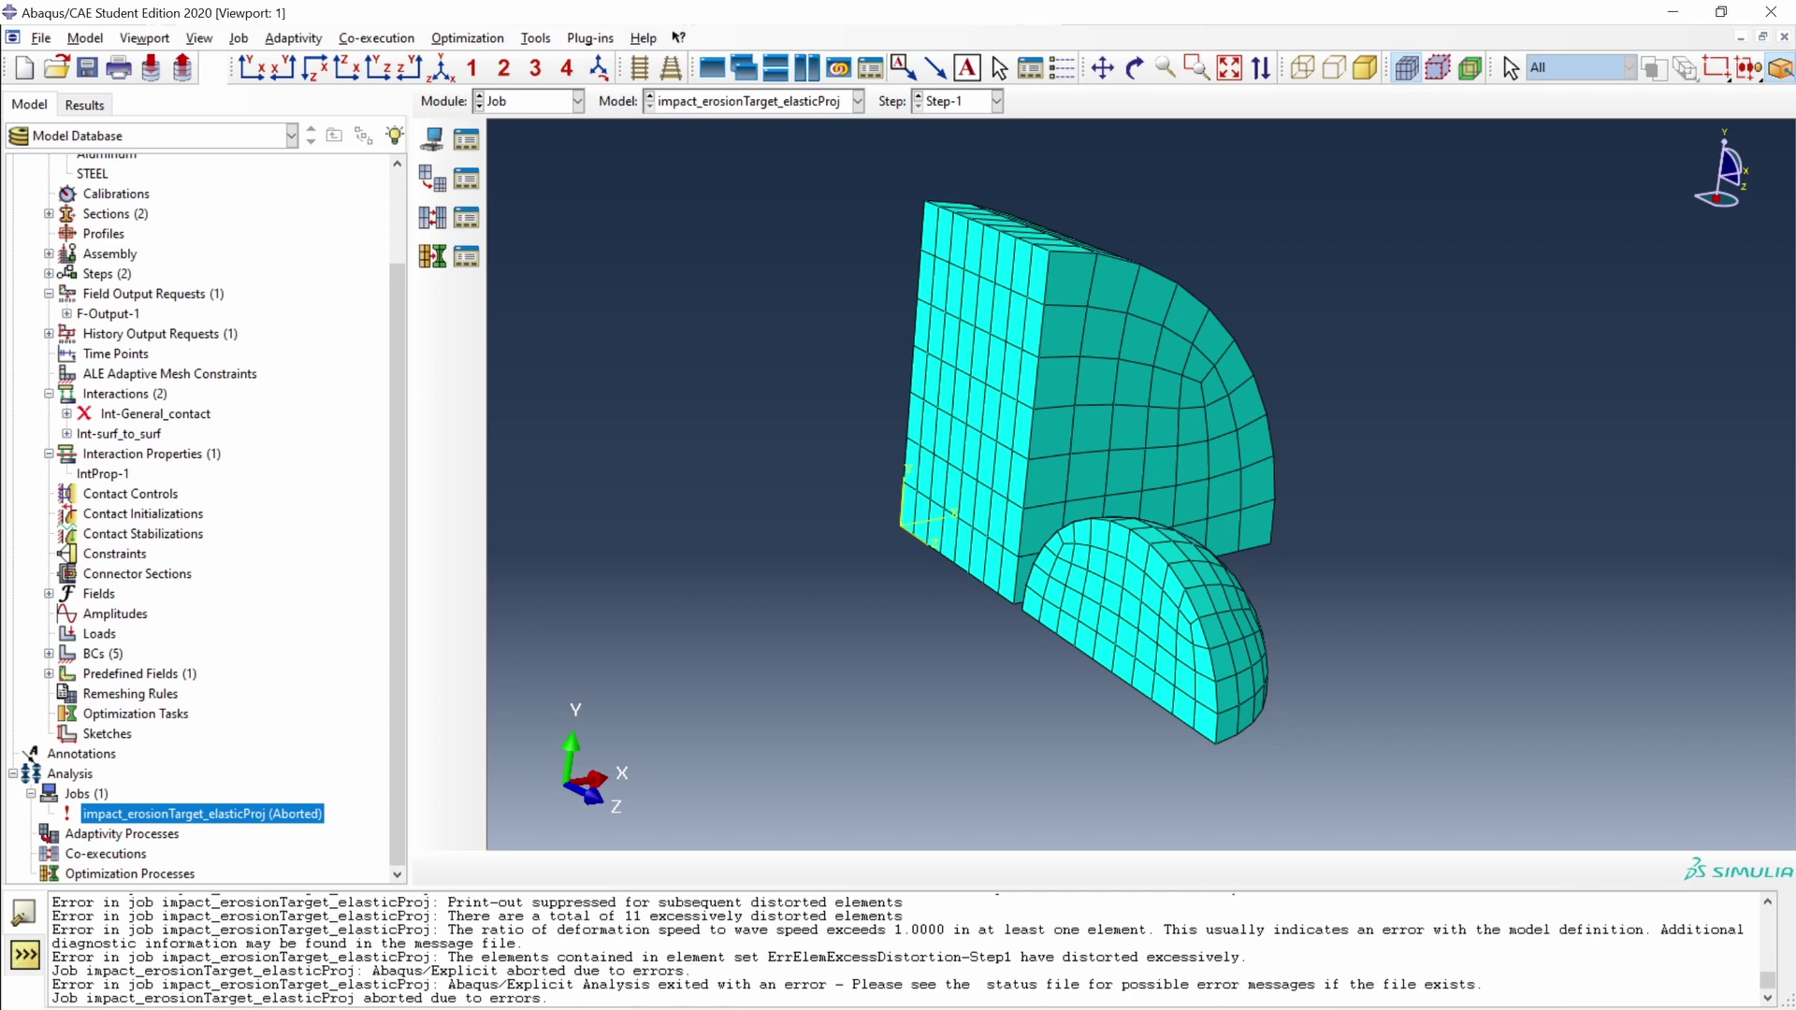
pyautogui.rightClick(303, 820)
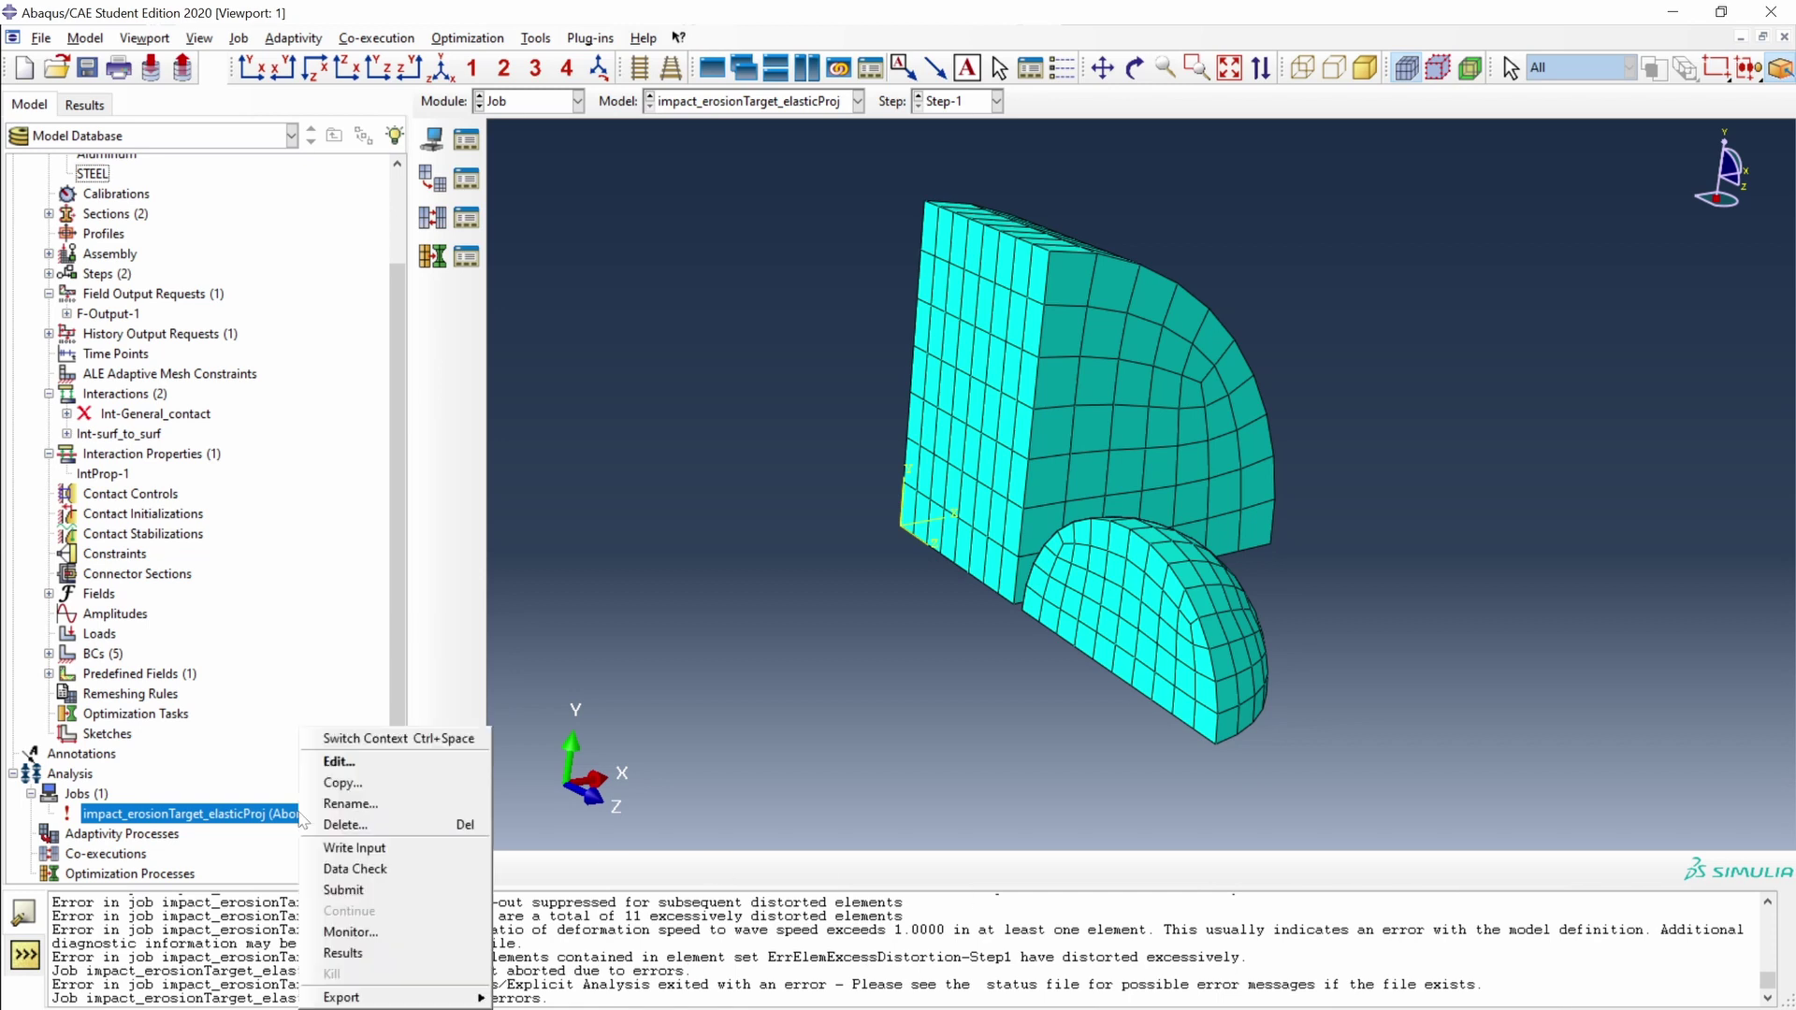
pyautogui.click(343, 953)
pyautogui.click(432, 288)
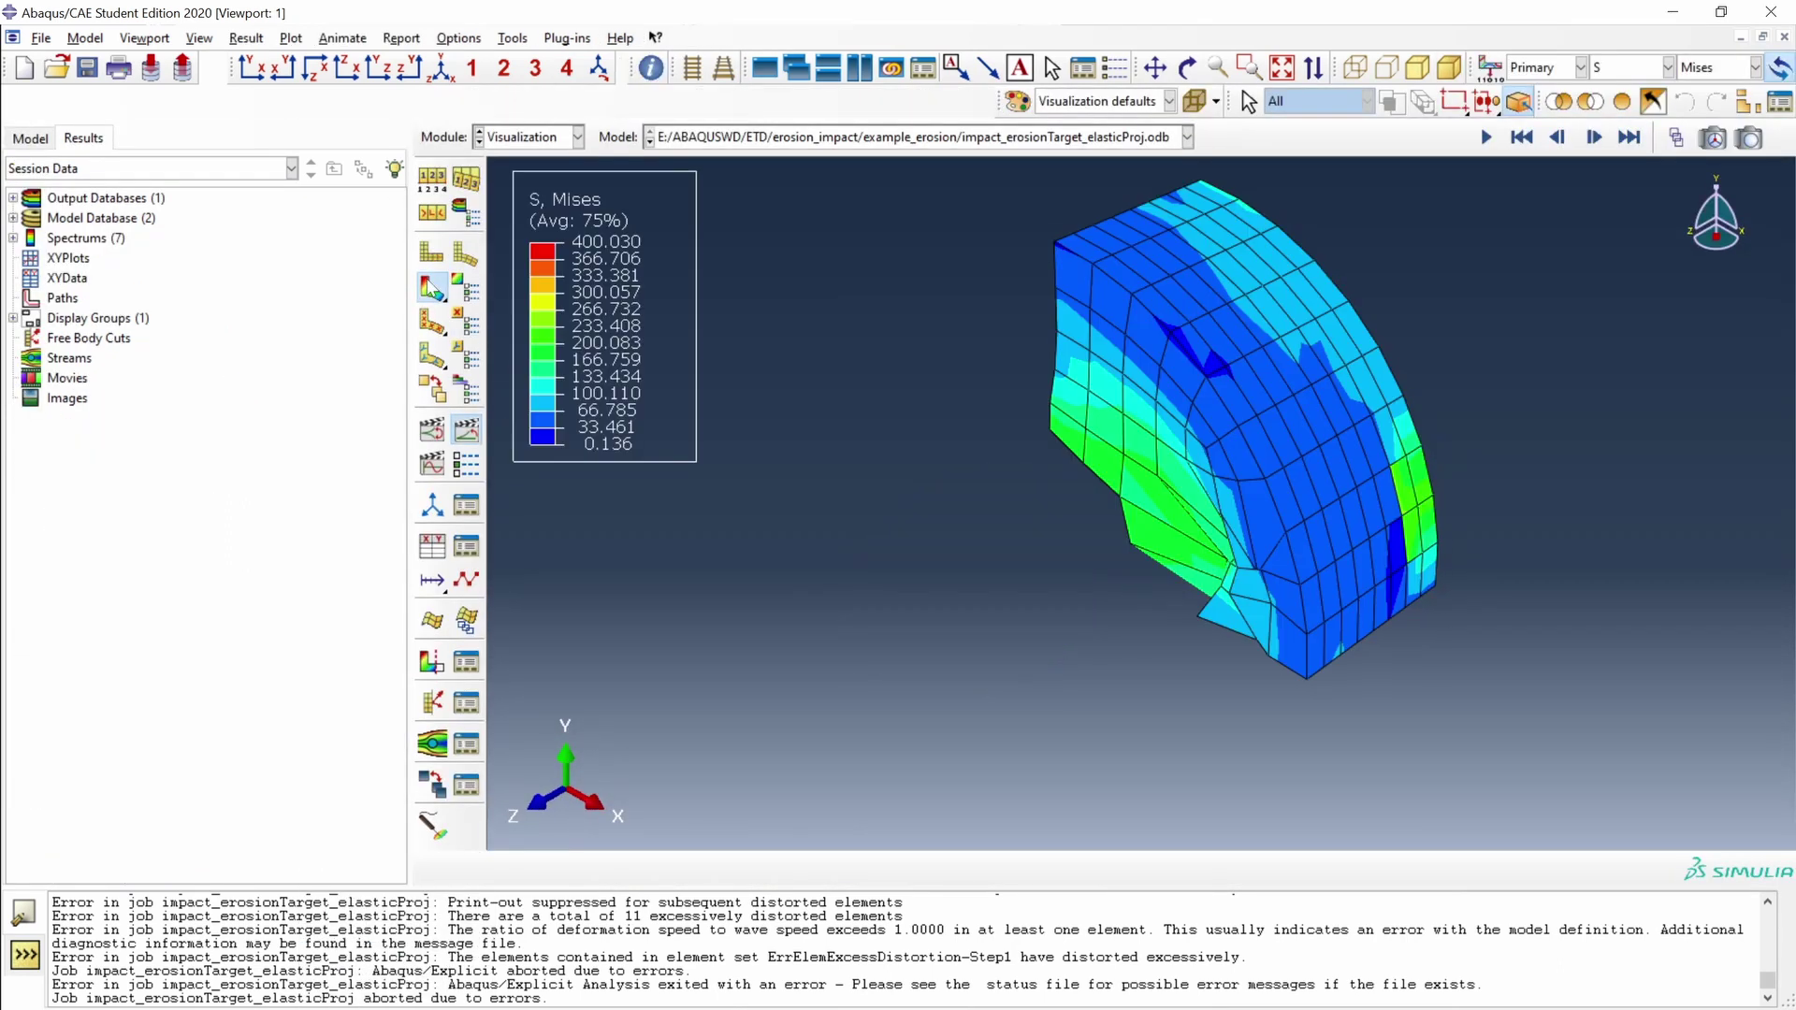
pyautogui.hotkey('ctrl', 'alt')
pyautogui.keyDown('ctrl'); pyautogui.keyDown('alt'); pyautogui.moveTo(1181, 582); pyautogui.dragTo(1272, 431); pyautogui.keyUp('alt'); pyautogui.keyUp('ctrl')
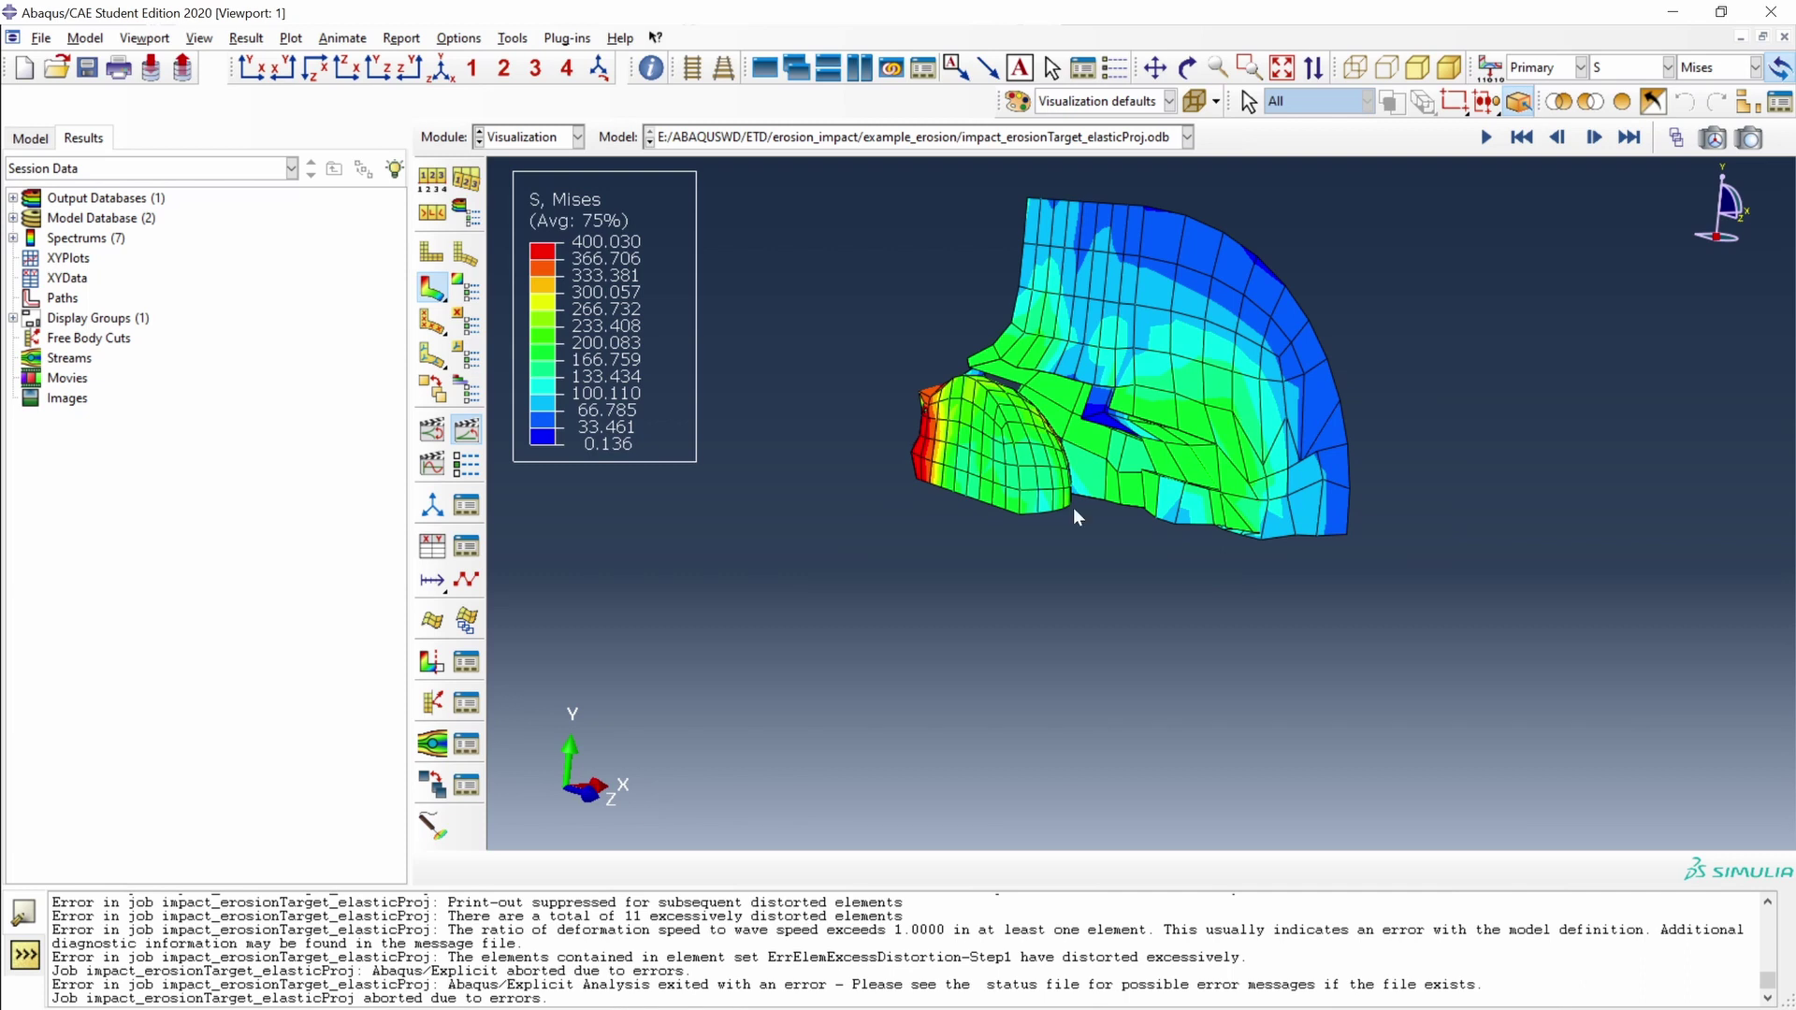
pyautogui.keyDown('ctrl'); pyautogui.keyDown('alt'); pyautogui.moveTo(882, 447); pyautogui.dragTo(1315, 532); pyautogui.keyUp('alt'); pyautogui.keyUp('ctrl')
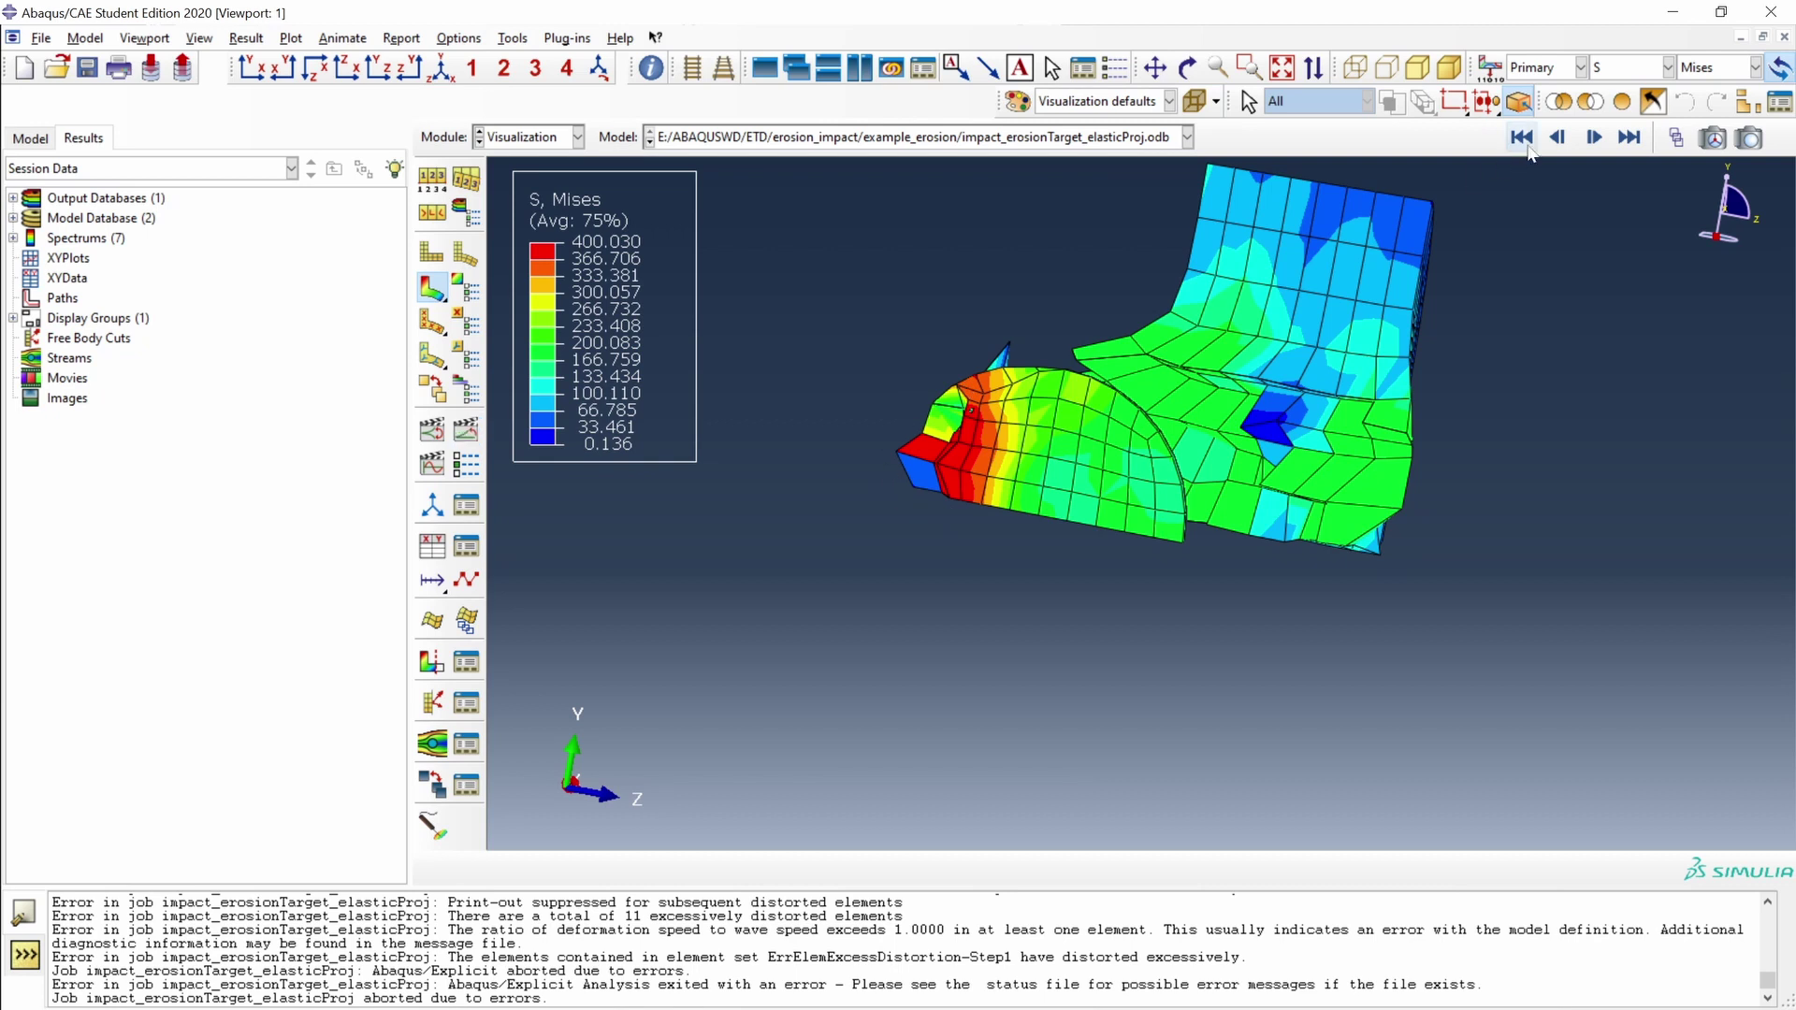
# Step through the result frames from the first one and examine the contact zone between the projectile and the target.
pyautogui.click(1522, 137)
pyautogui.click(1594, 137)
pyautogui.click(1594, 137)
pyautogui.click(1594, 136)
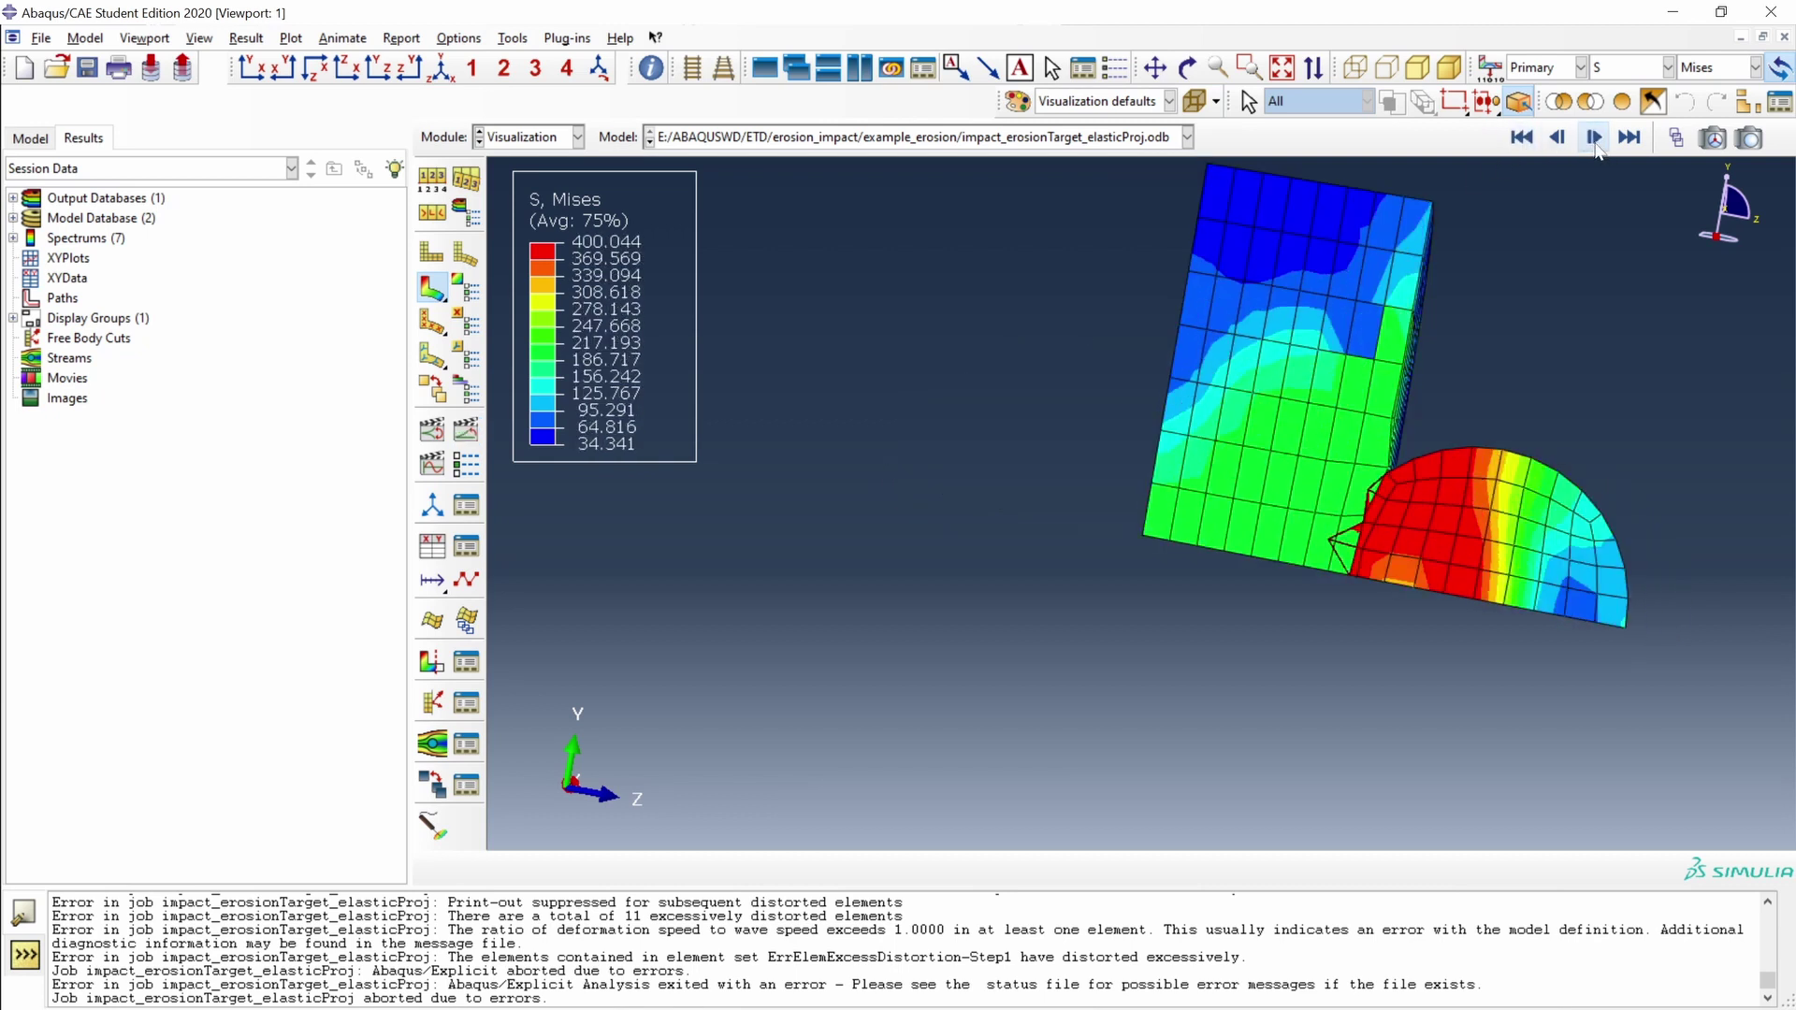
pyautogui.scroll(2, 1366, 525)
pyautogui.scroll(2, 1394, 538)
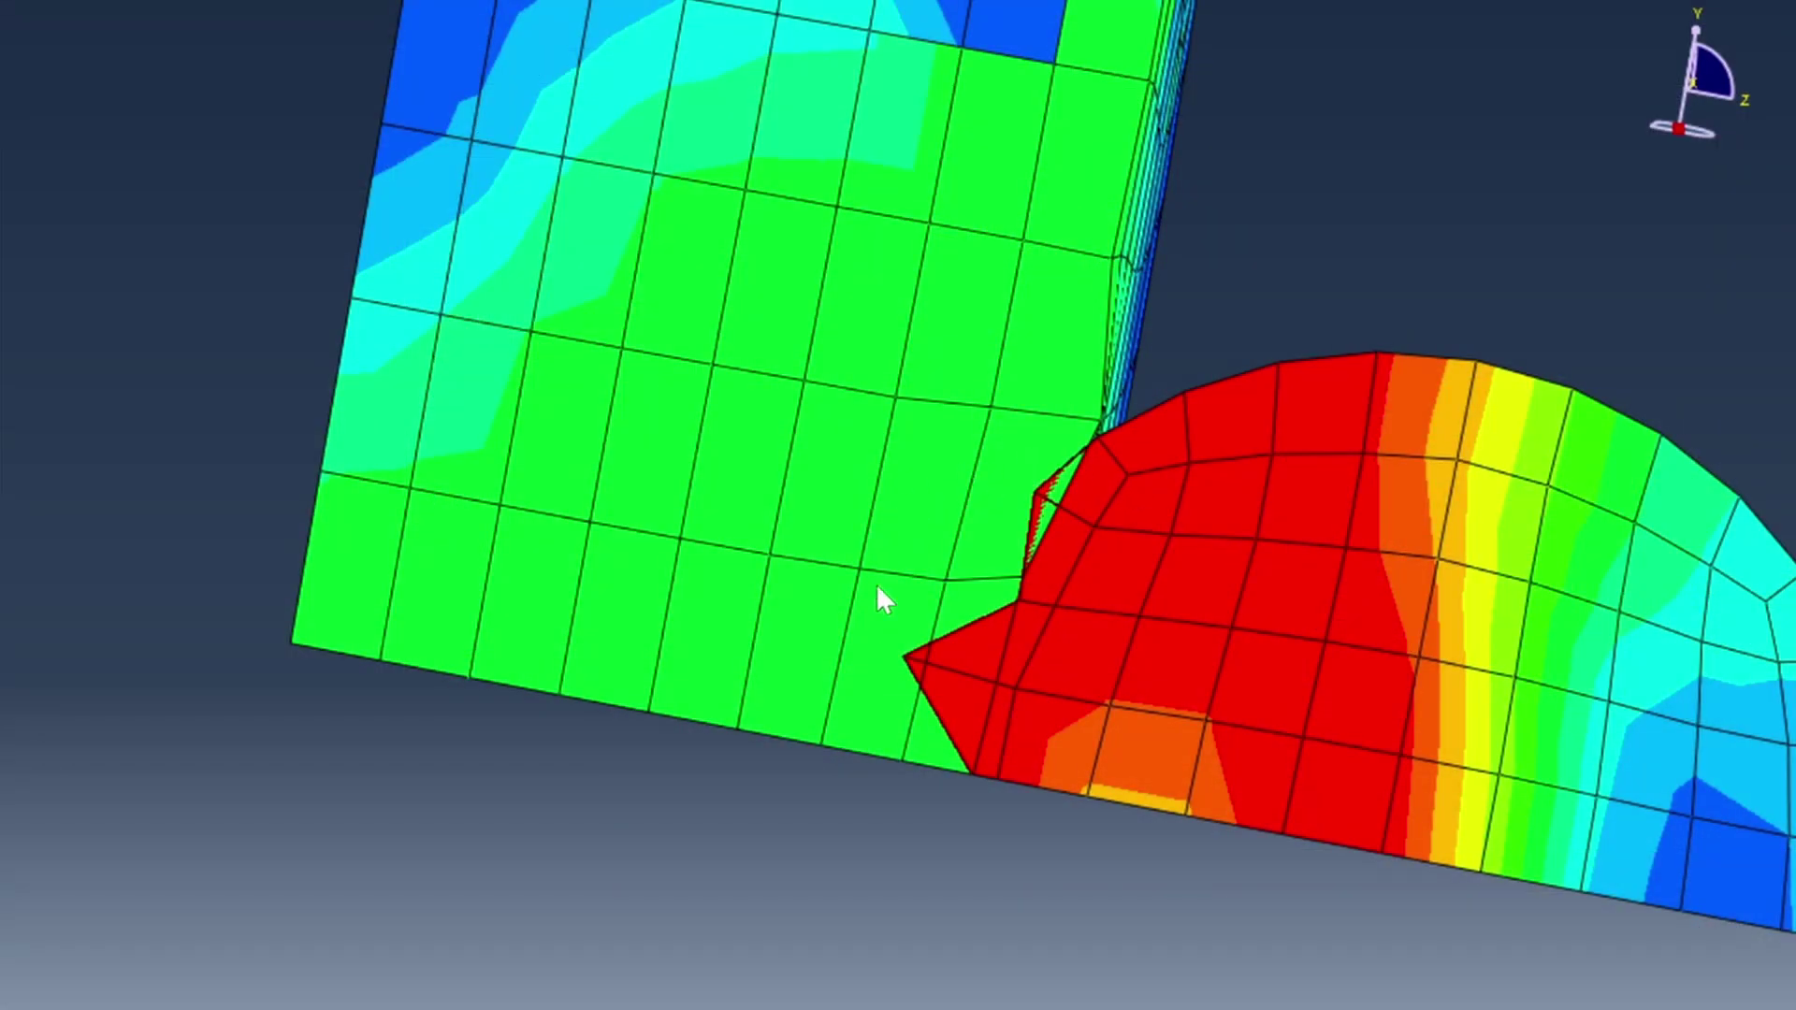
pyautogui.click(1511, 1)
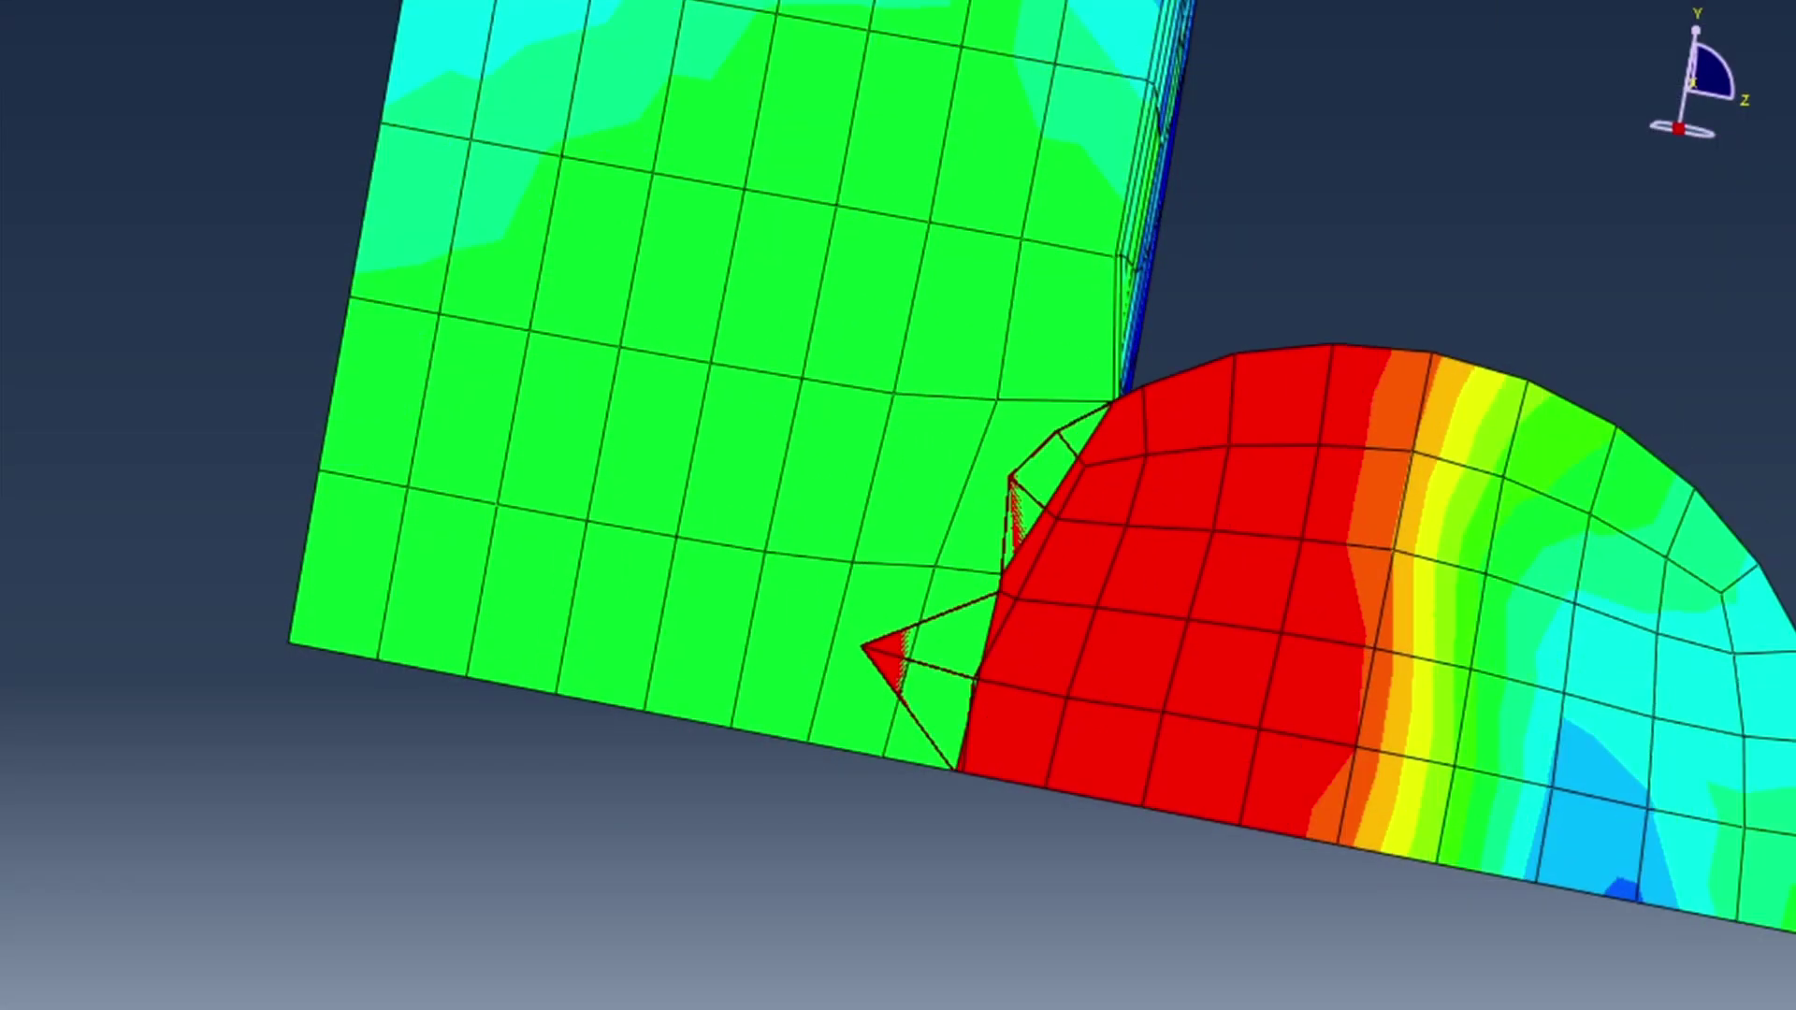
pyautogui.click(1511, 1)
pyautogui.click(1511, 1)
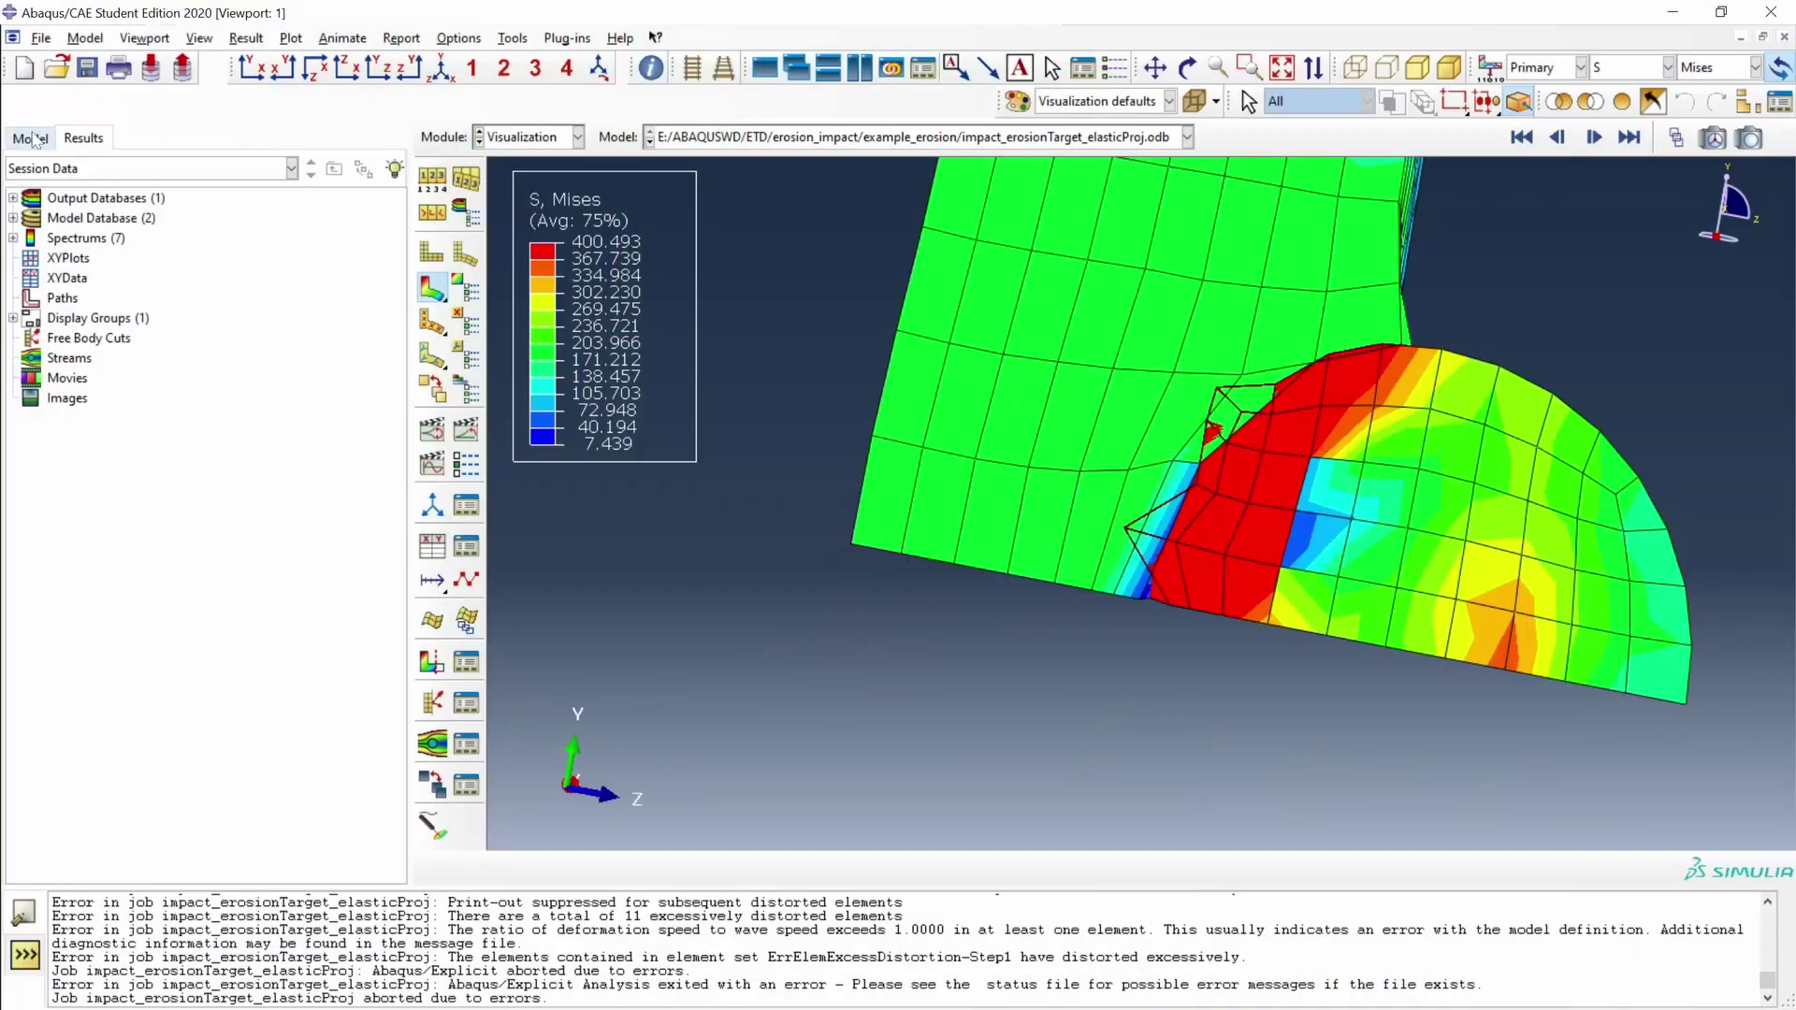
# Display the TARGET part in the Part module and start a mesh-type surface named SURF_ALL on it.
pyautogui.click(29, 137)
pyautogui.scroll(-5, 324, 541)
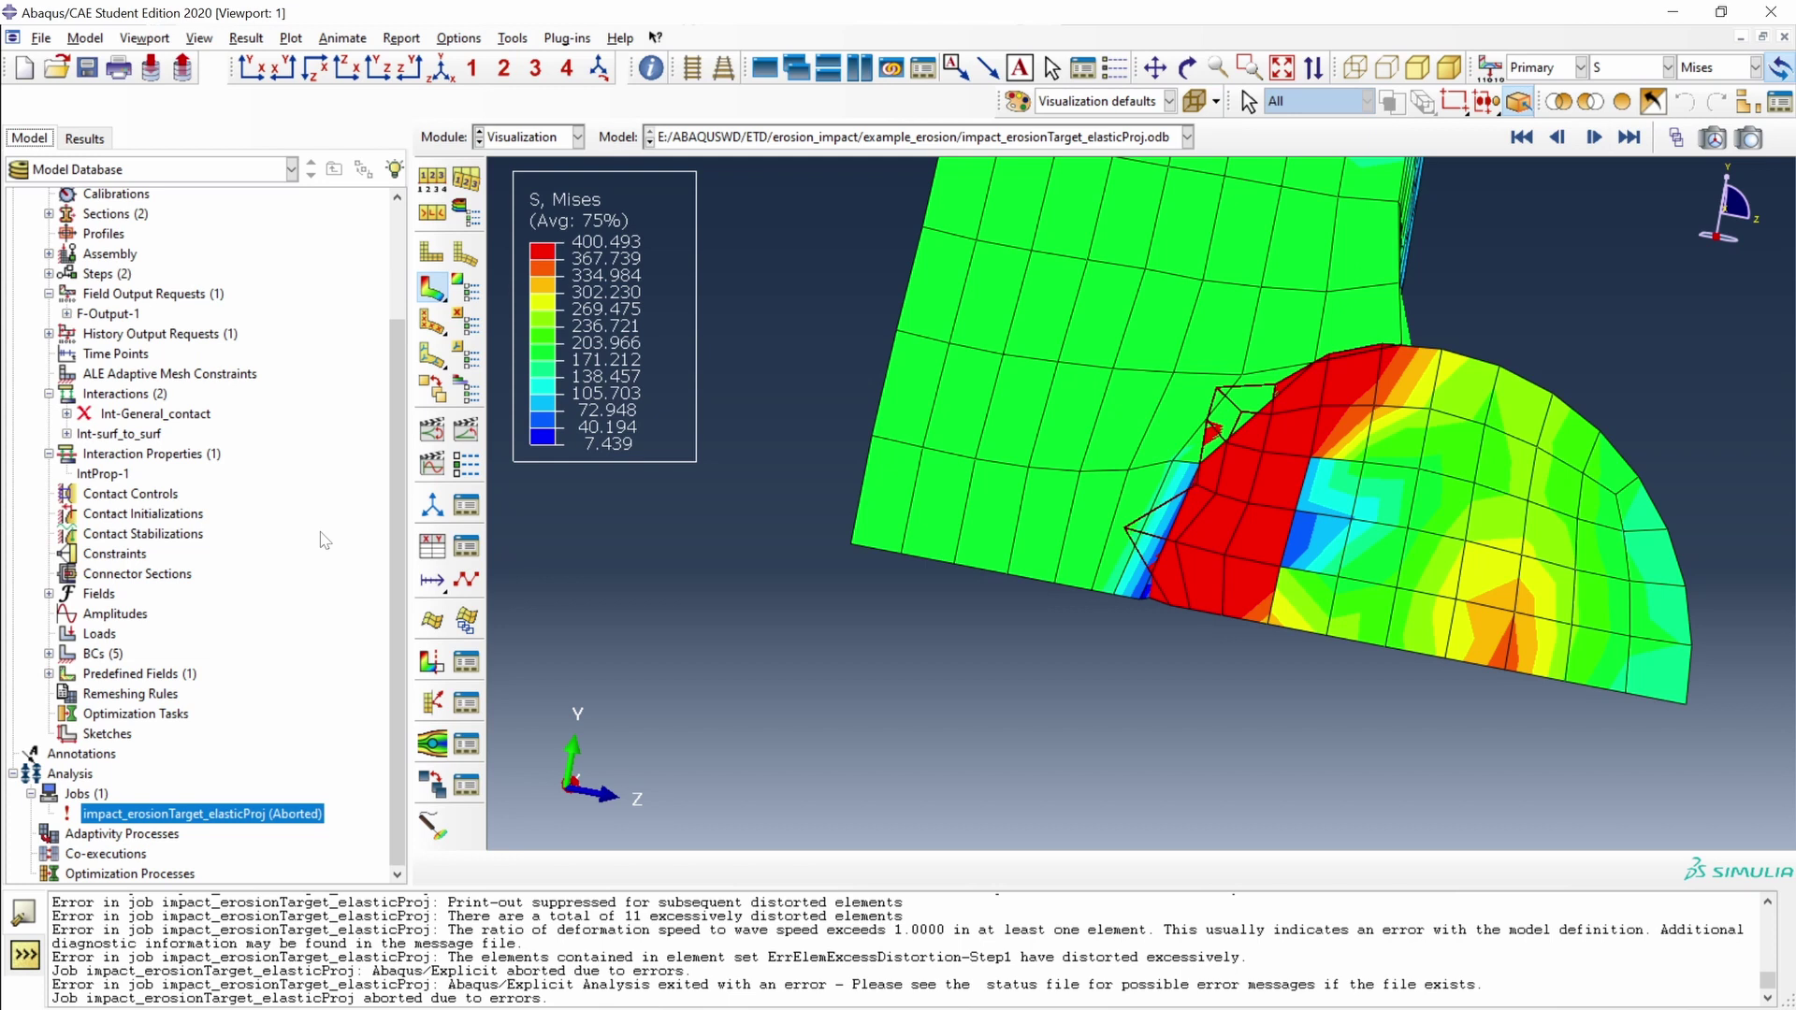
pyautogui.click(554, 141)
pyautogui.click(547, 158)
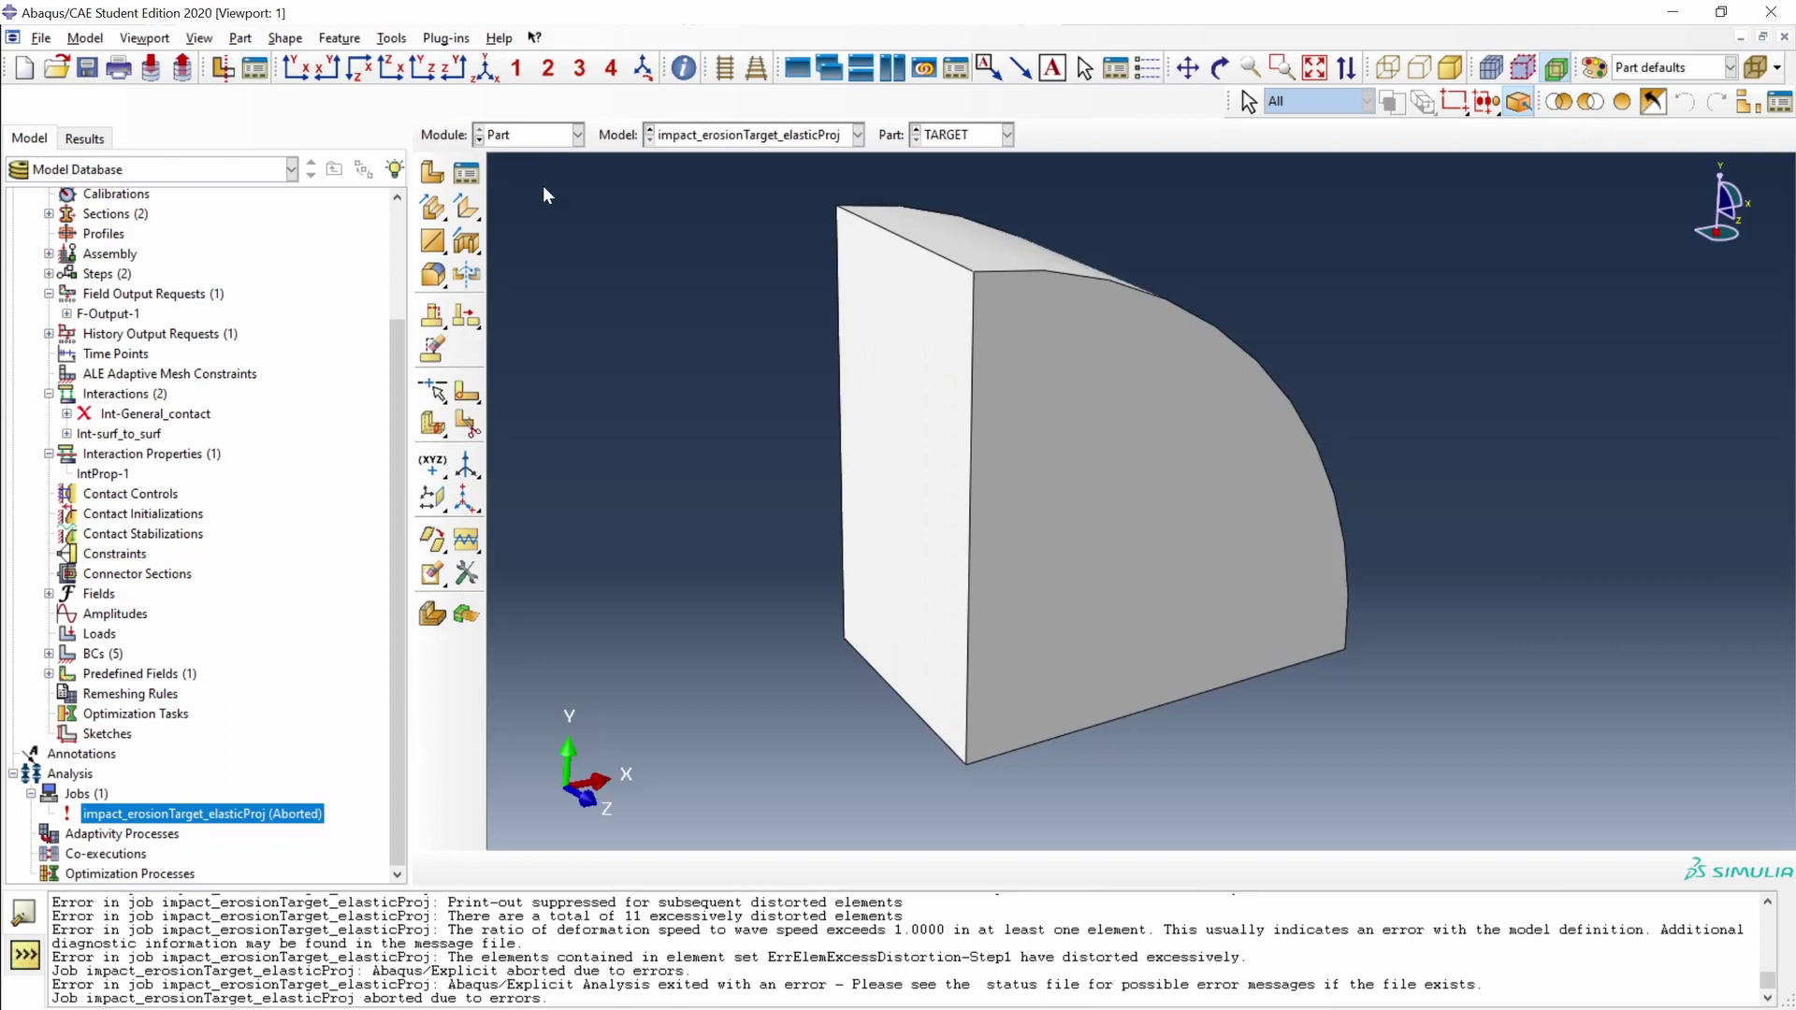
pyautogui.moveTo(403, 389); pyautogui.dragTo(401, 279)
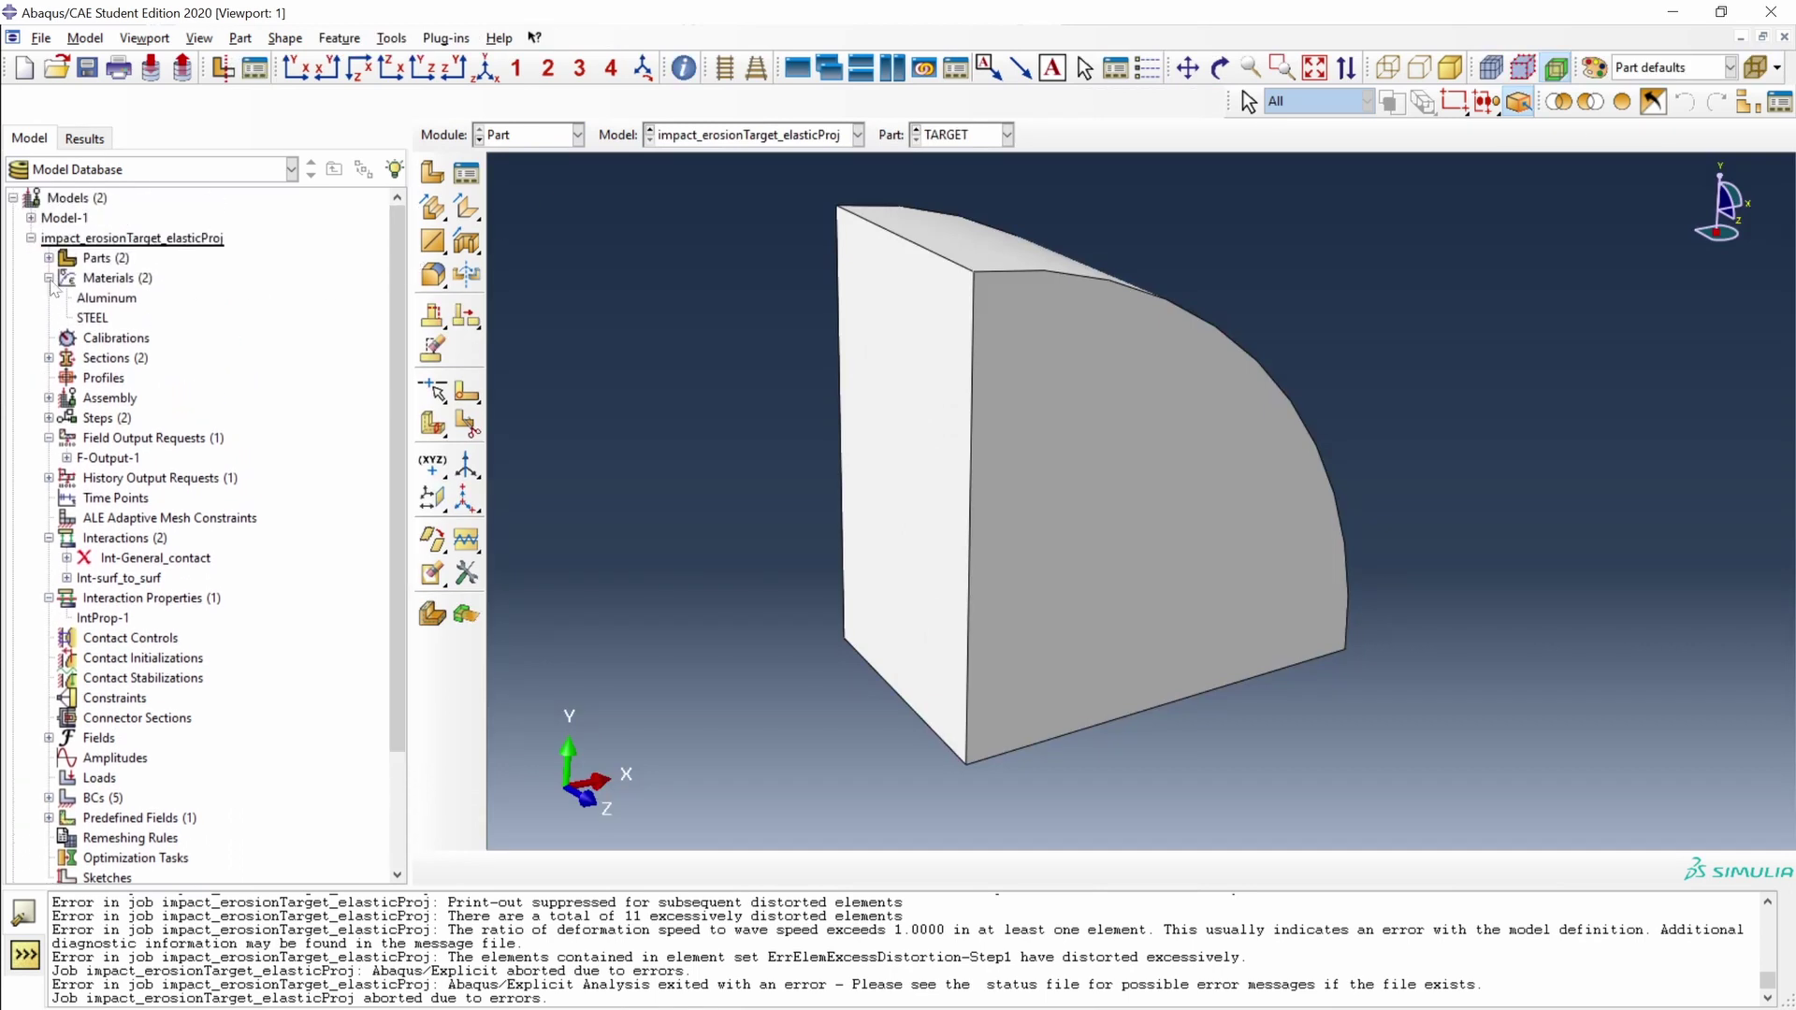
pyautogui.click(49, 259)
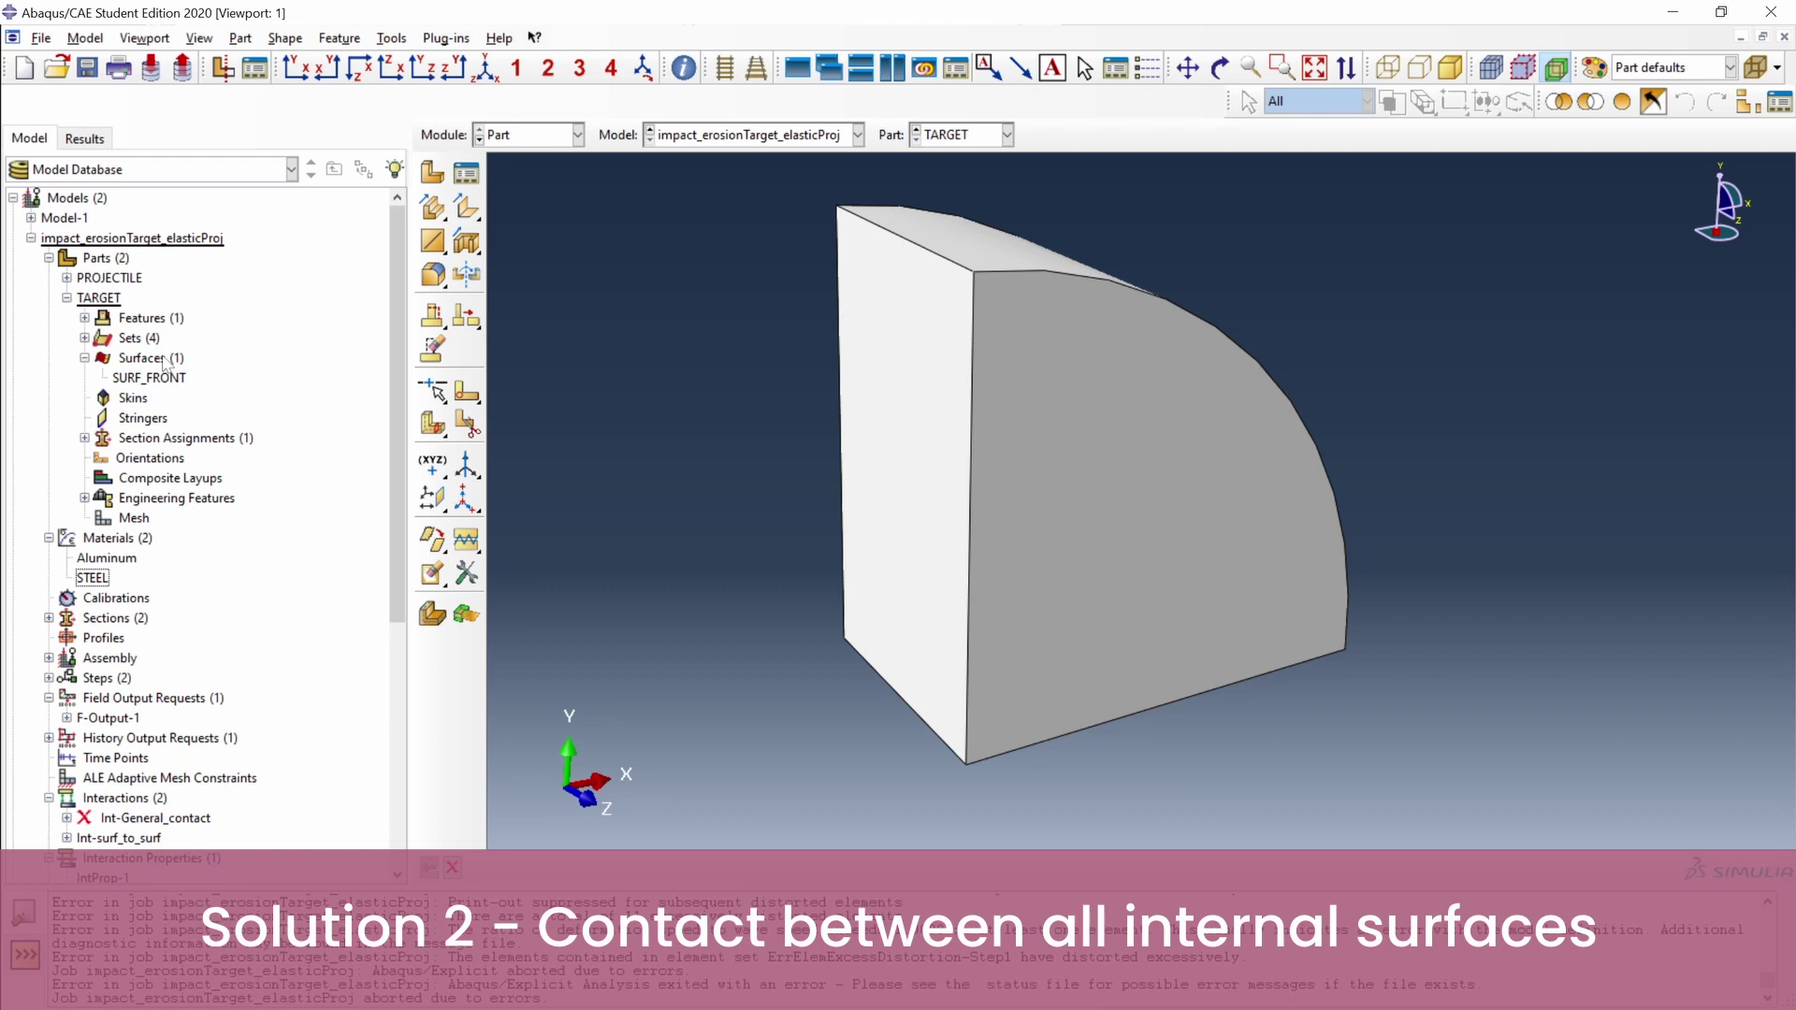
pyautogui.doubleClick(150, 358)
pyautogui.write('SURF_ALL')
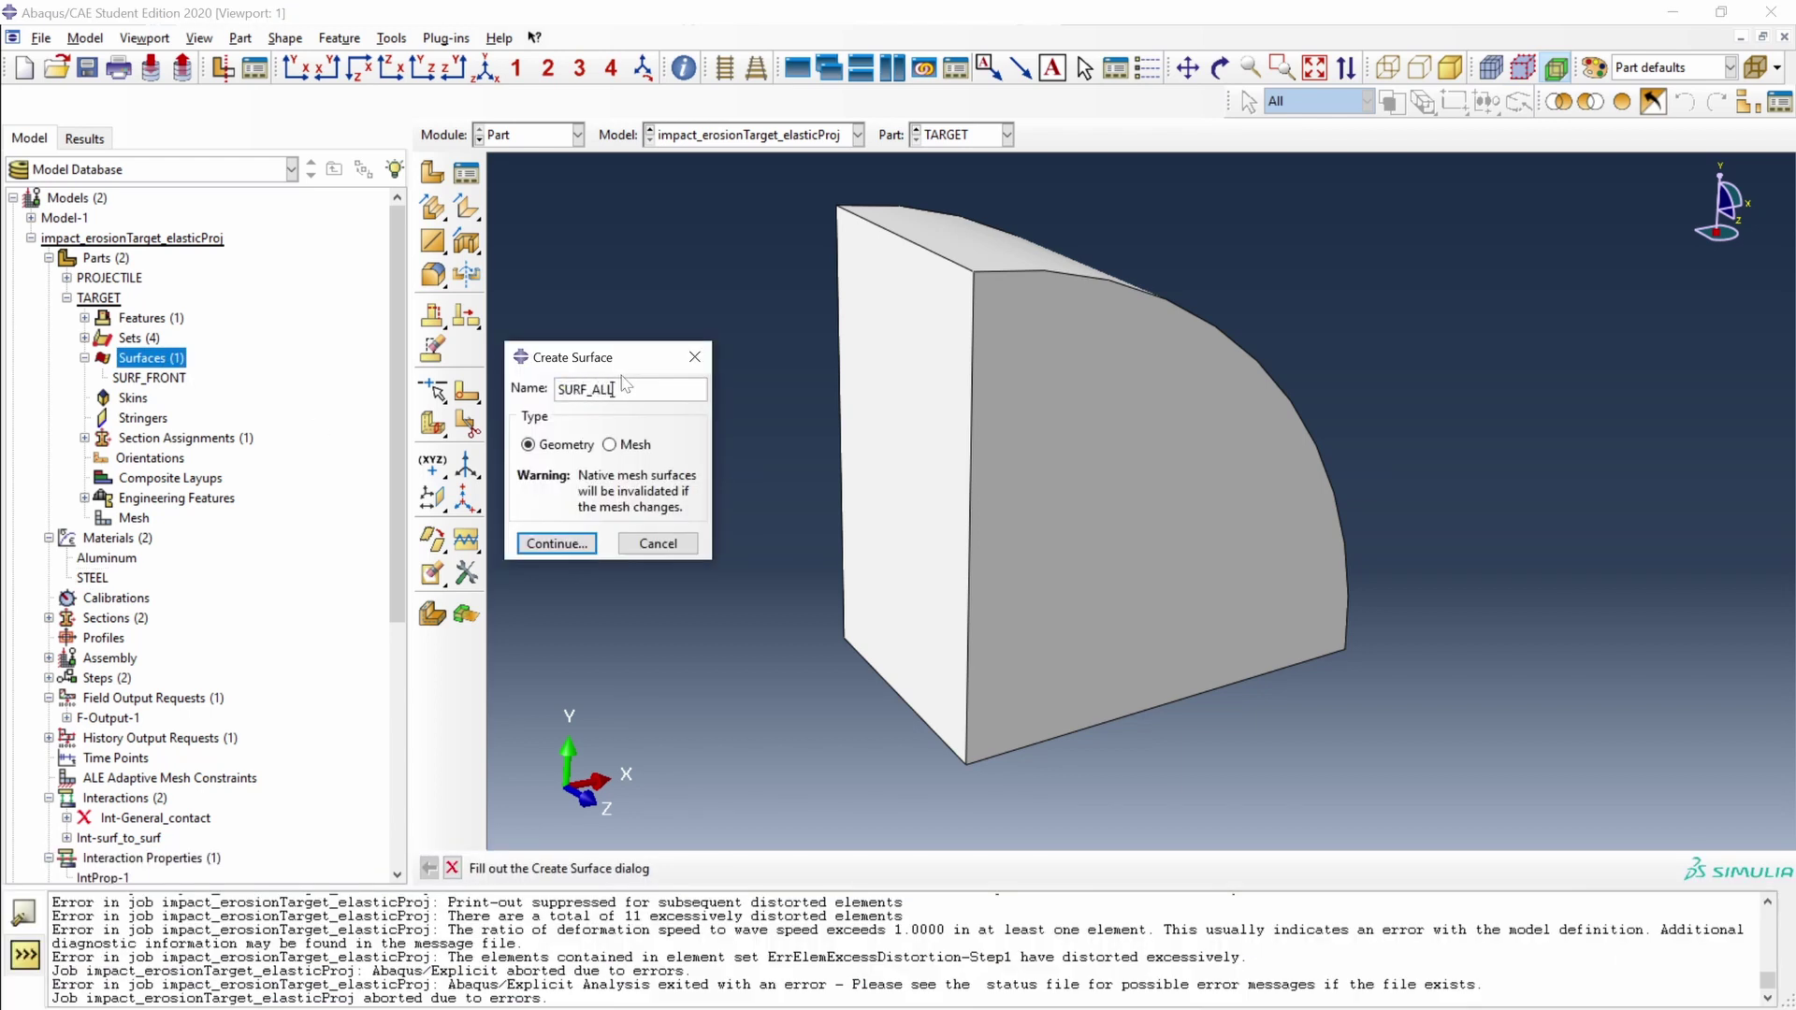
pyautogui.click(632, 451)
pyautogui.click(535, 546)
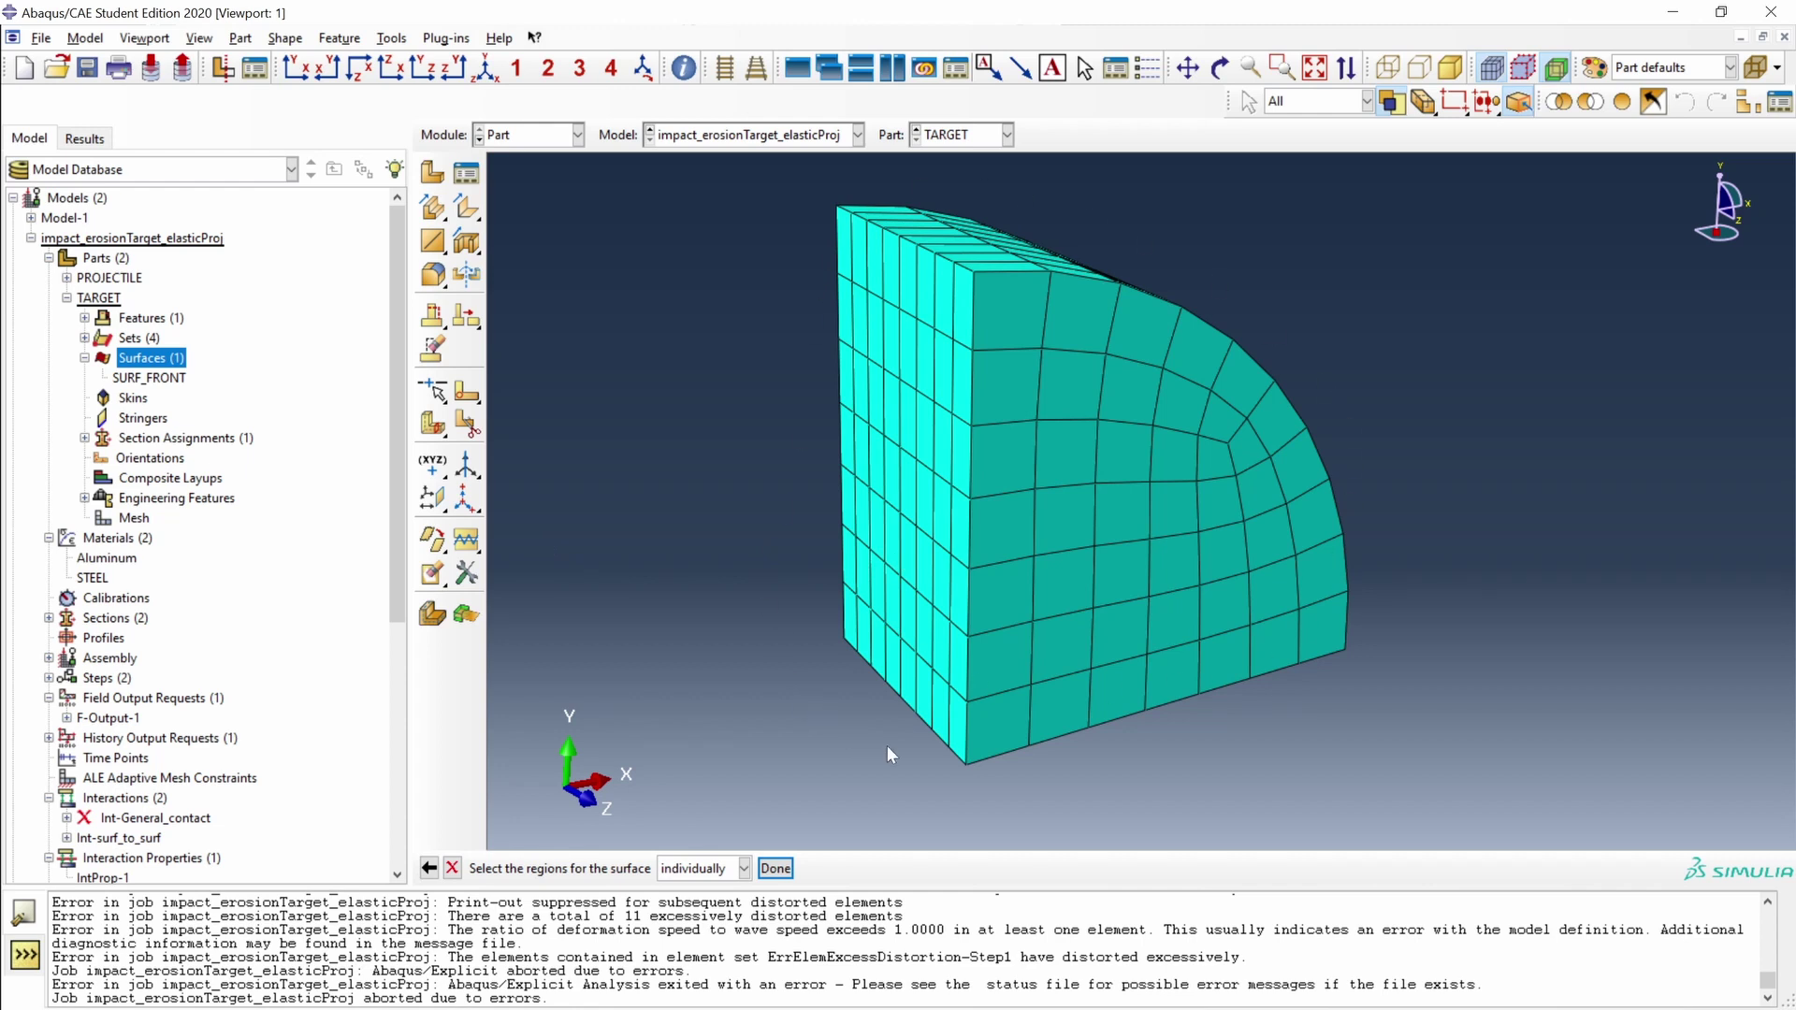
# Define the target's SURF_ALL from all its exterior and interior element faces, using both sides of the internal faces.
pyautogui.moveTo(778, 171); pyautogui.dragTo(1457, 810)
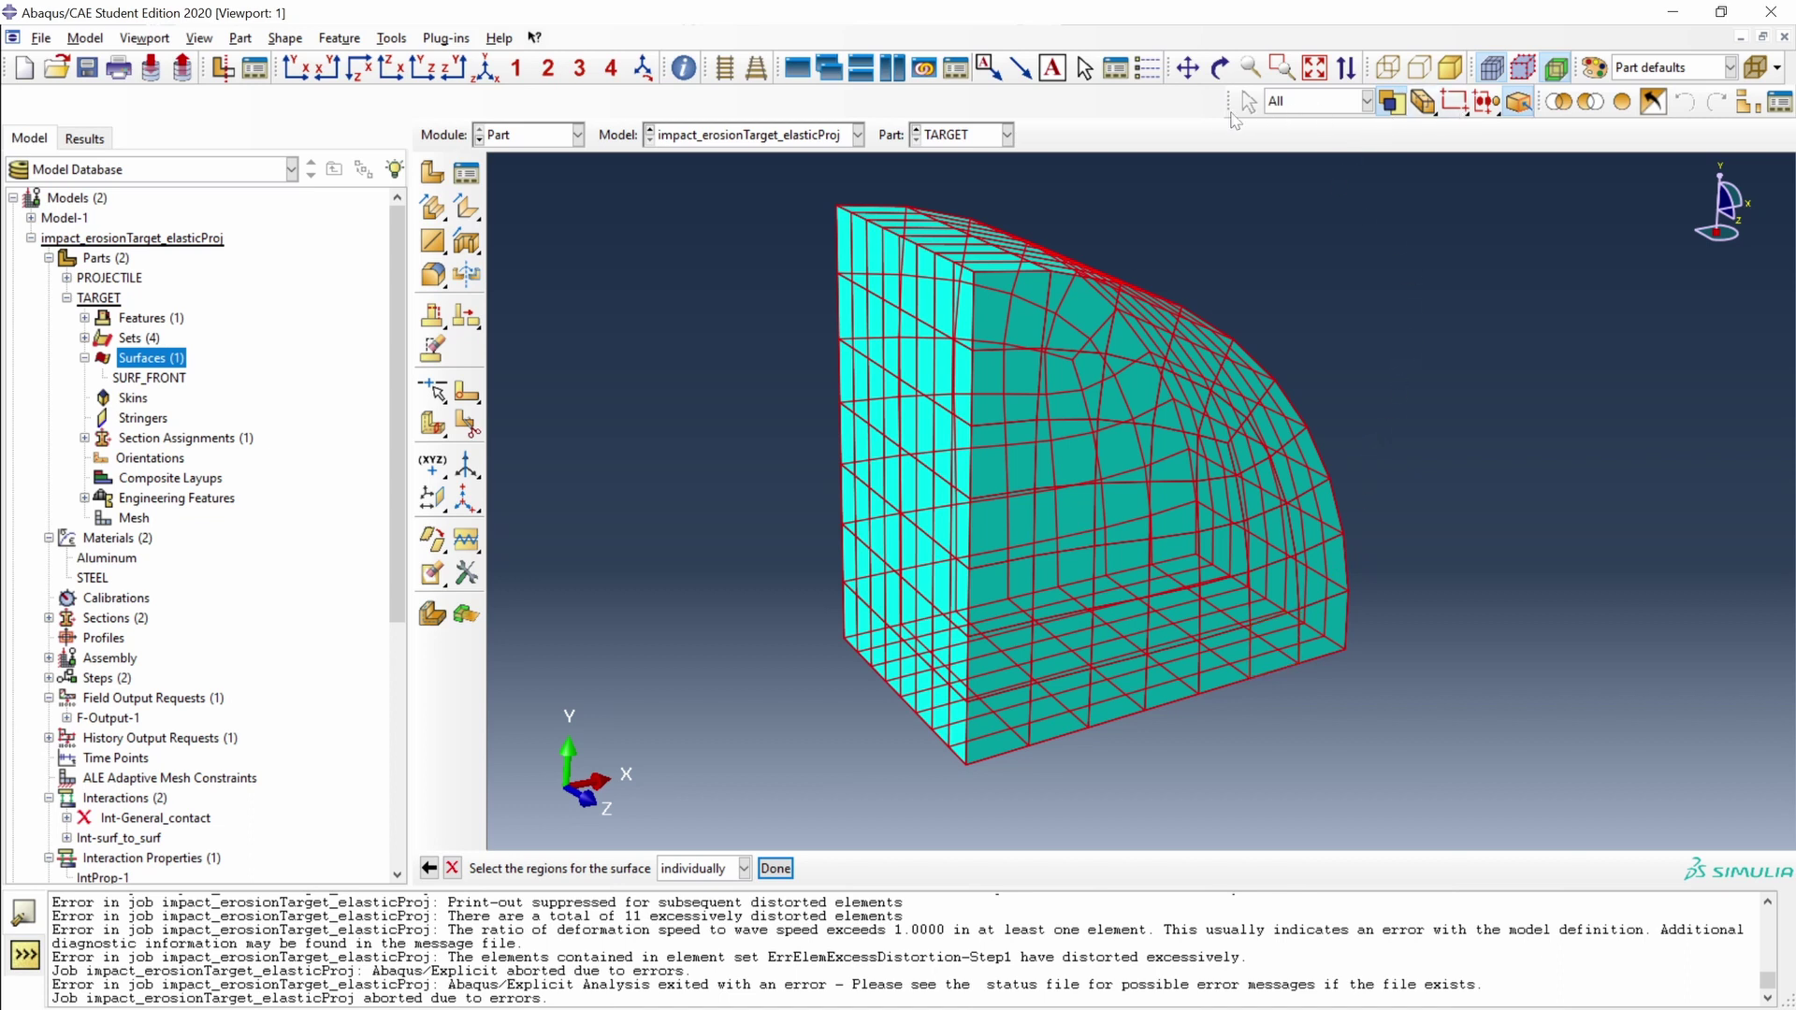
pyautogui.moveTo(1231, 103); pyautogui.dragTo(1223, 231)
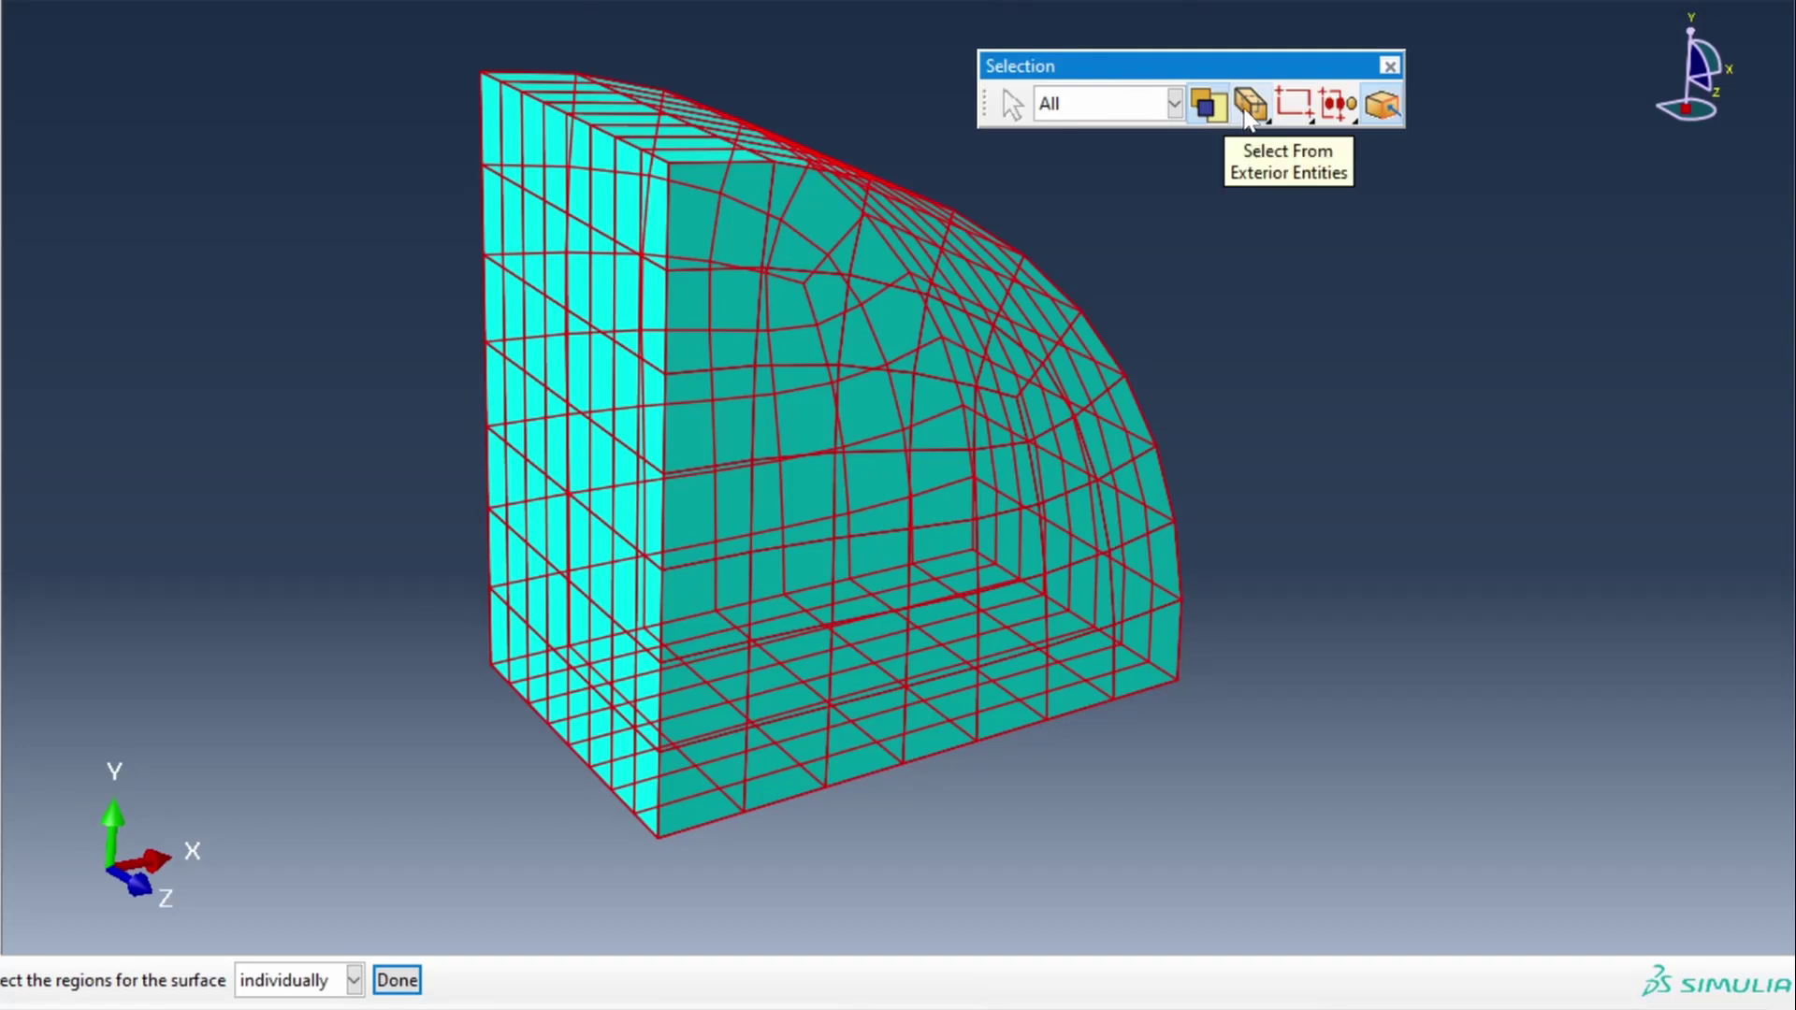
pyautogui.click(1252, 105)
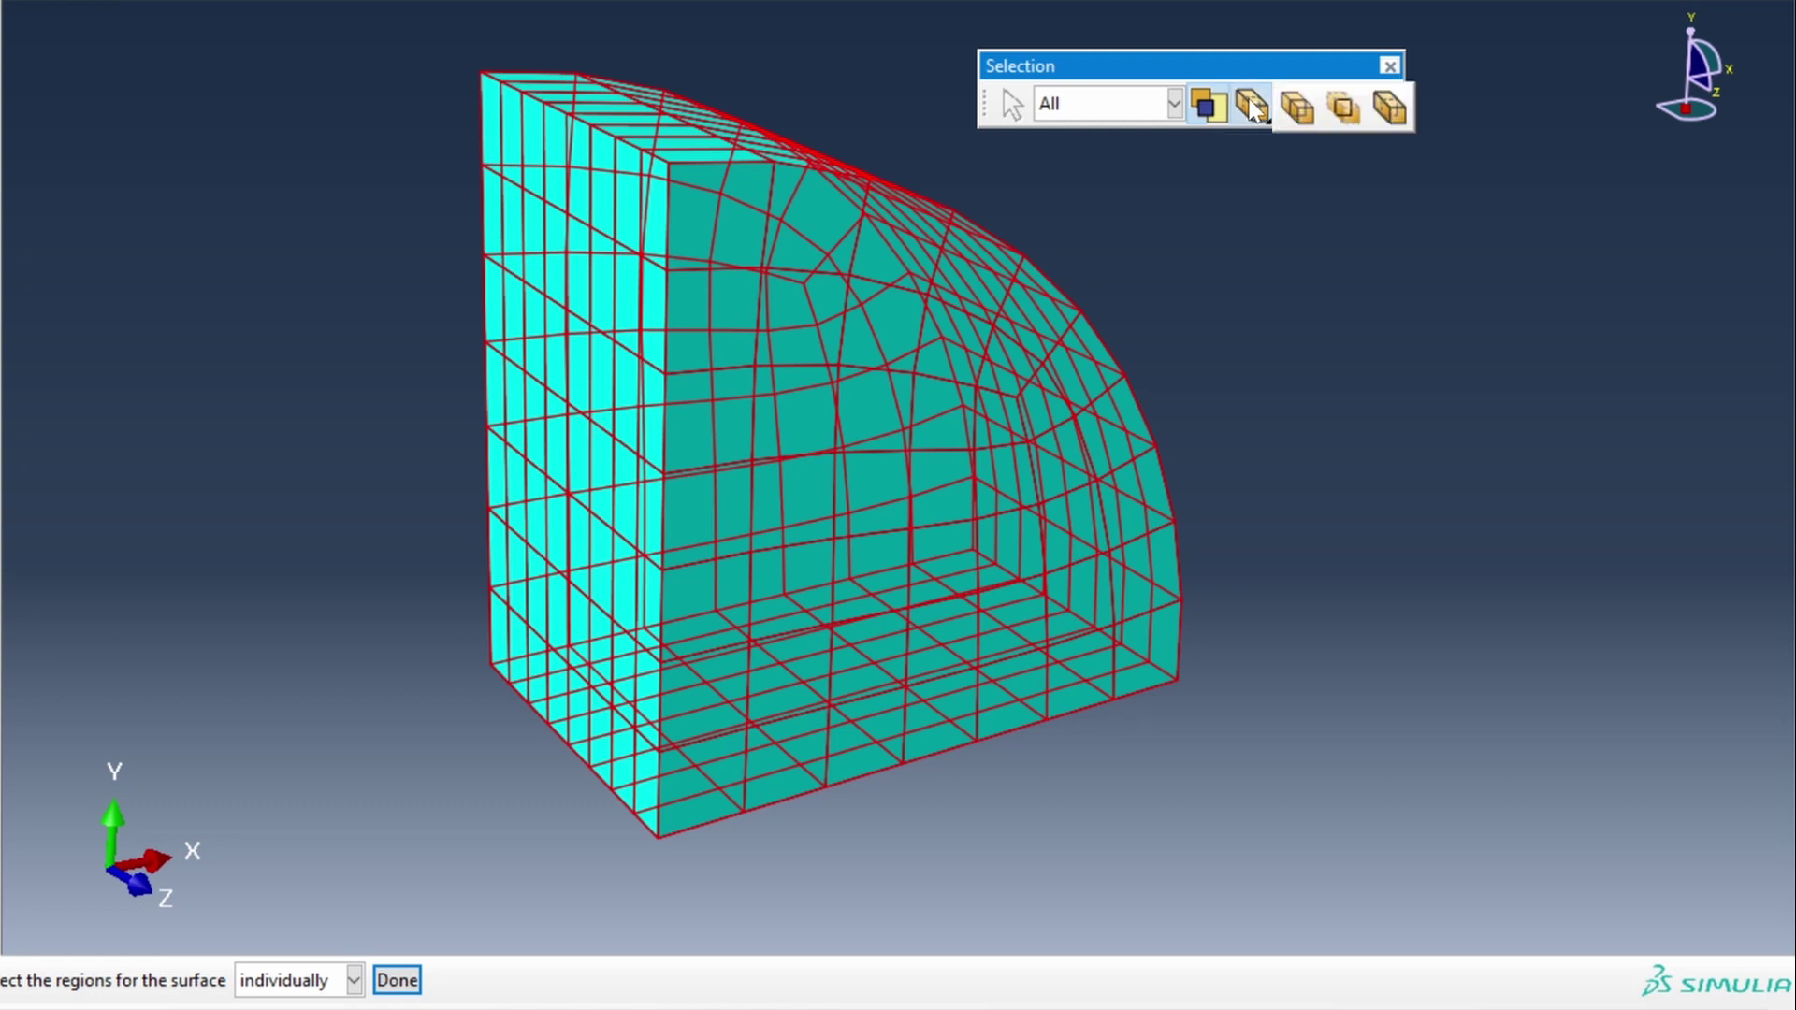
pyautogui.click(1300, 110)
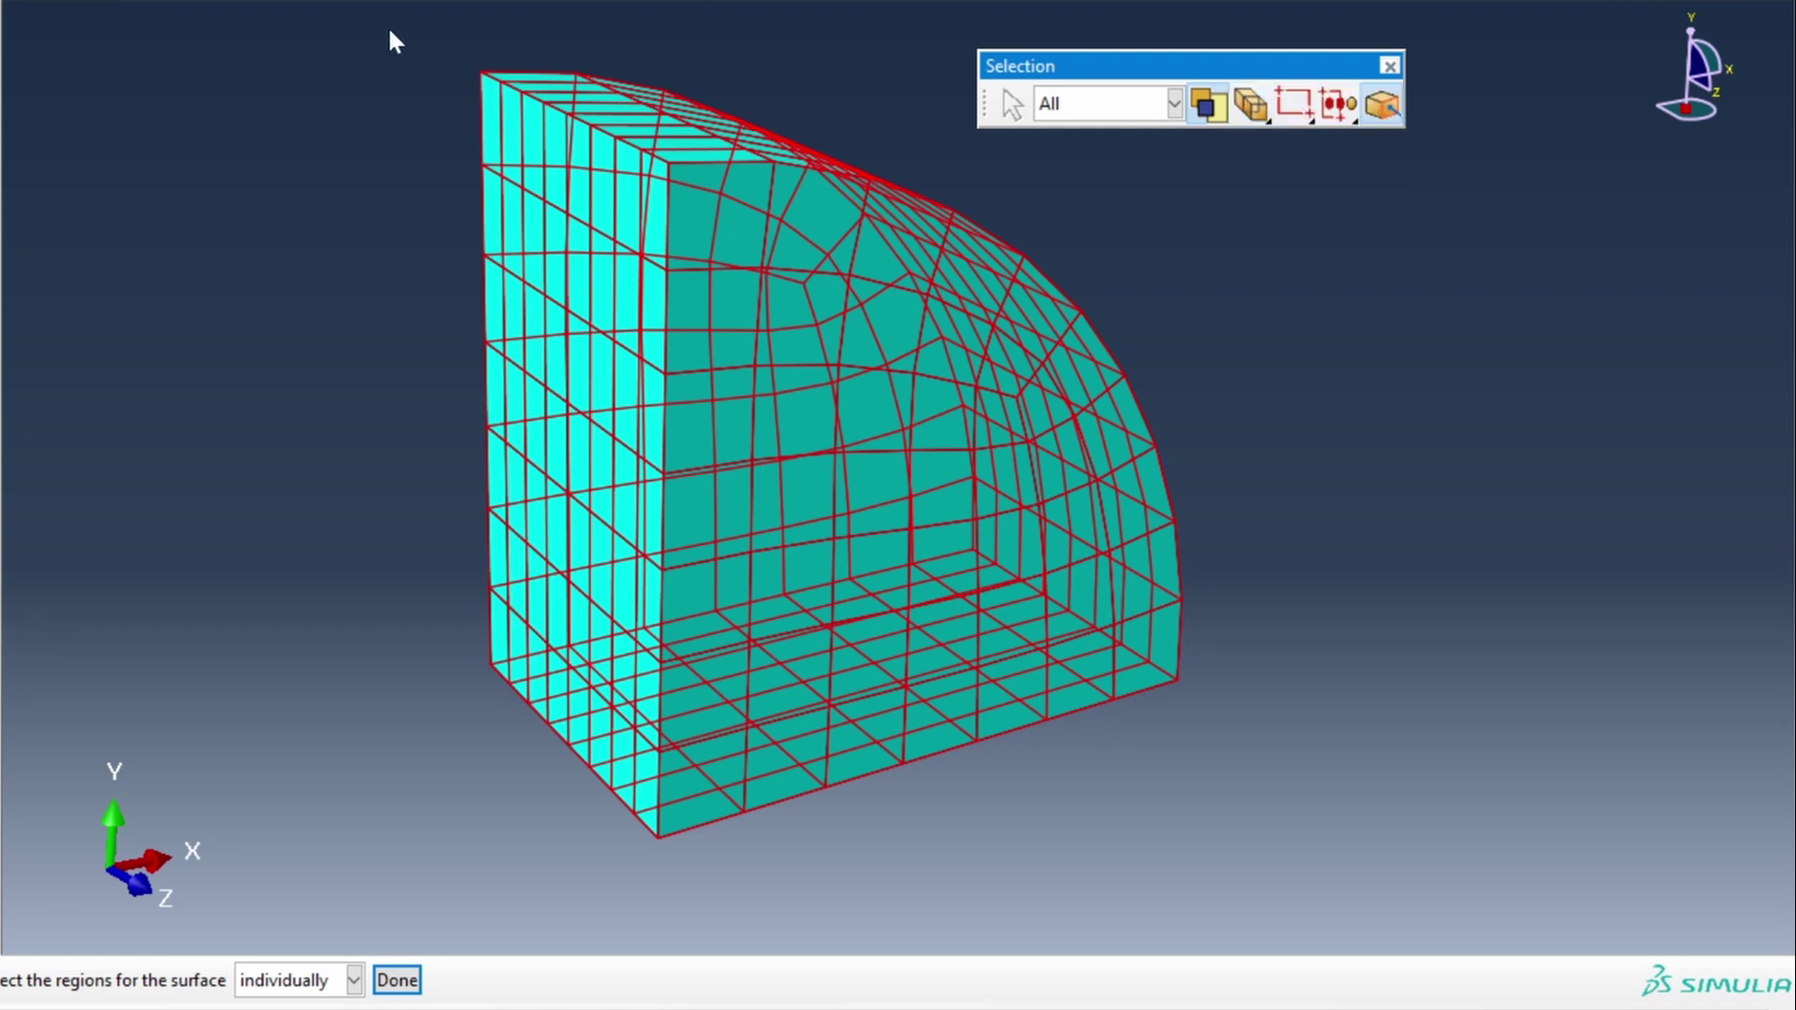
pyautogui.moveTo(376, 12); pyautogui.dragTo(1338, 912)
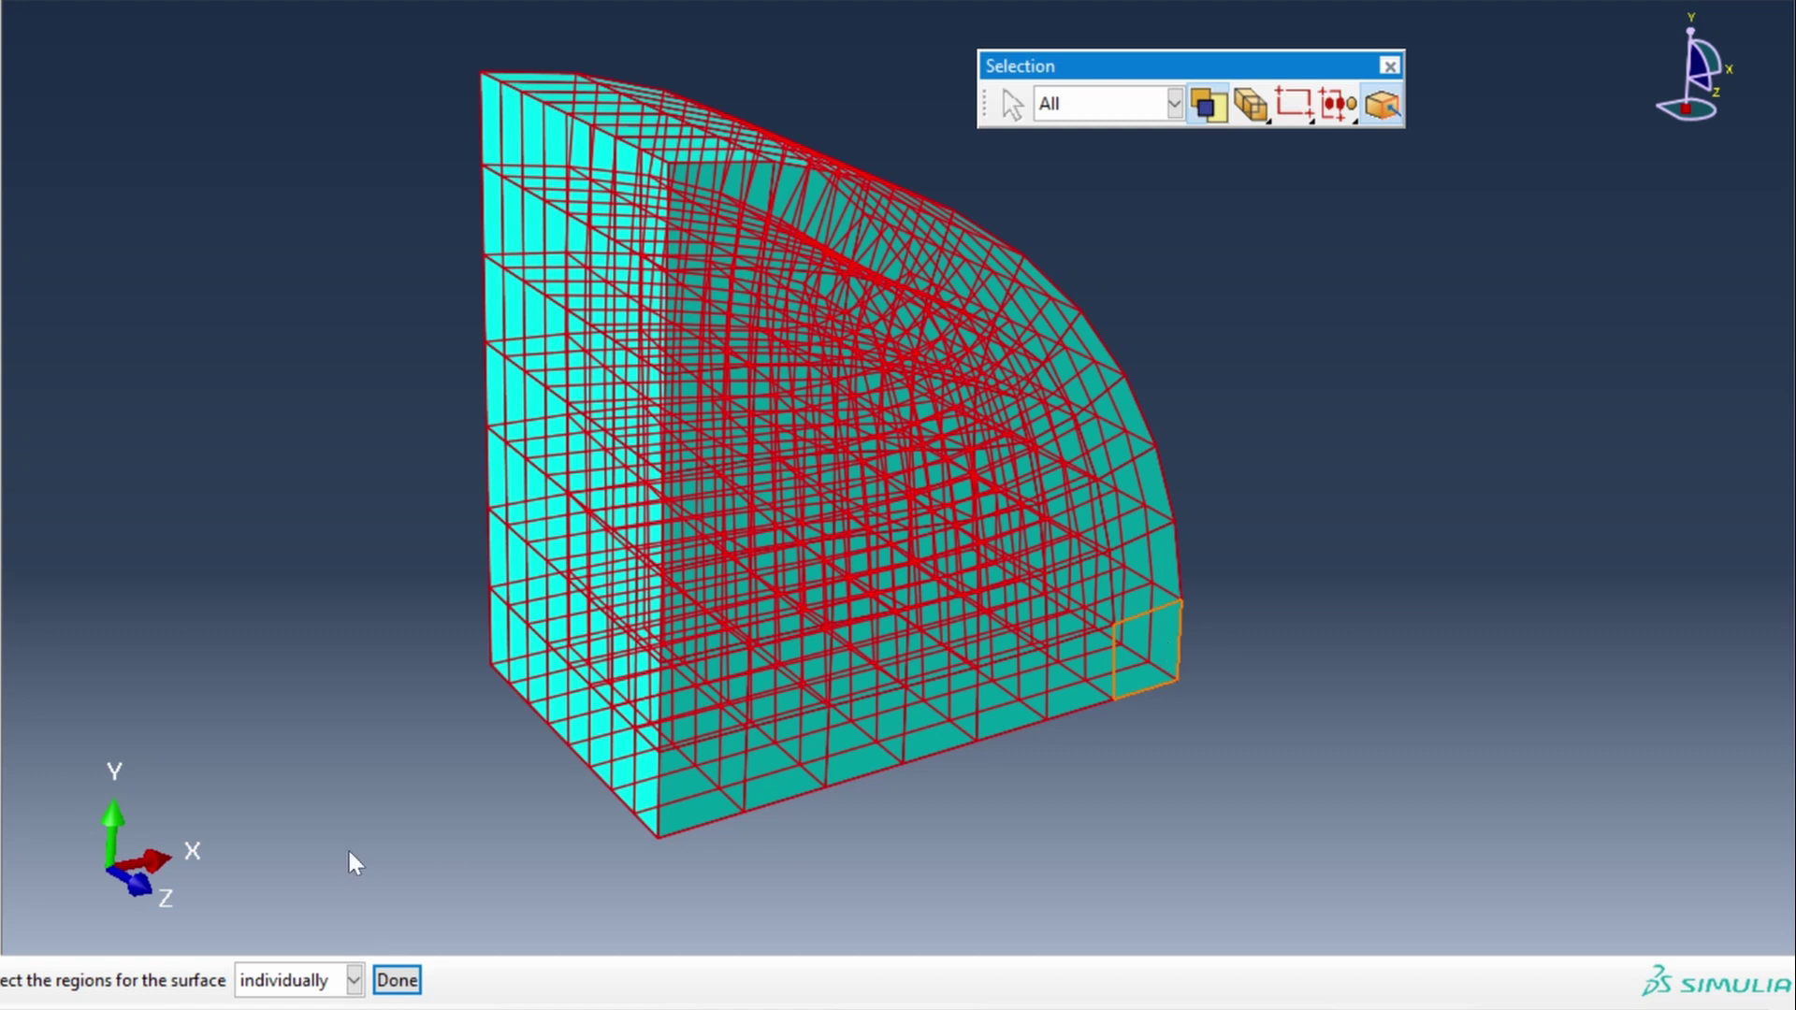
pyautogui.click(401, 982)
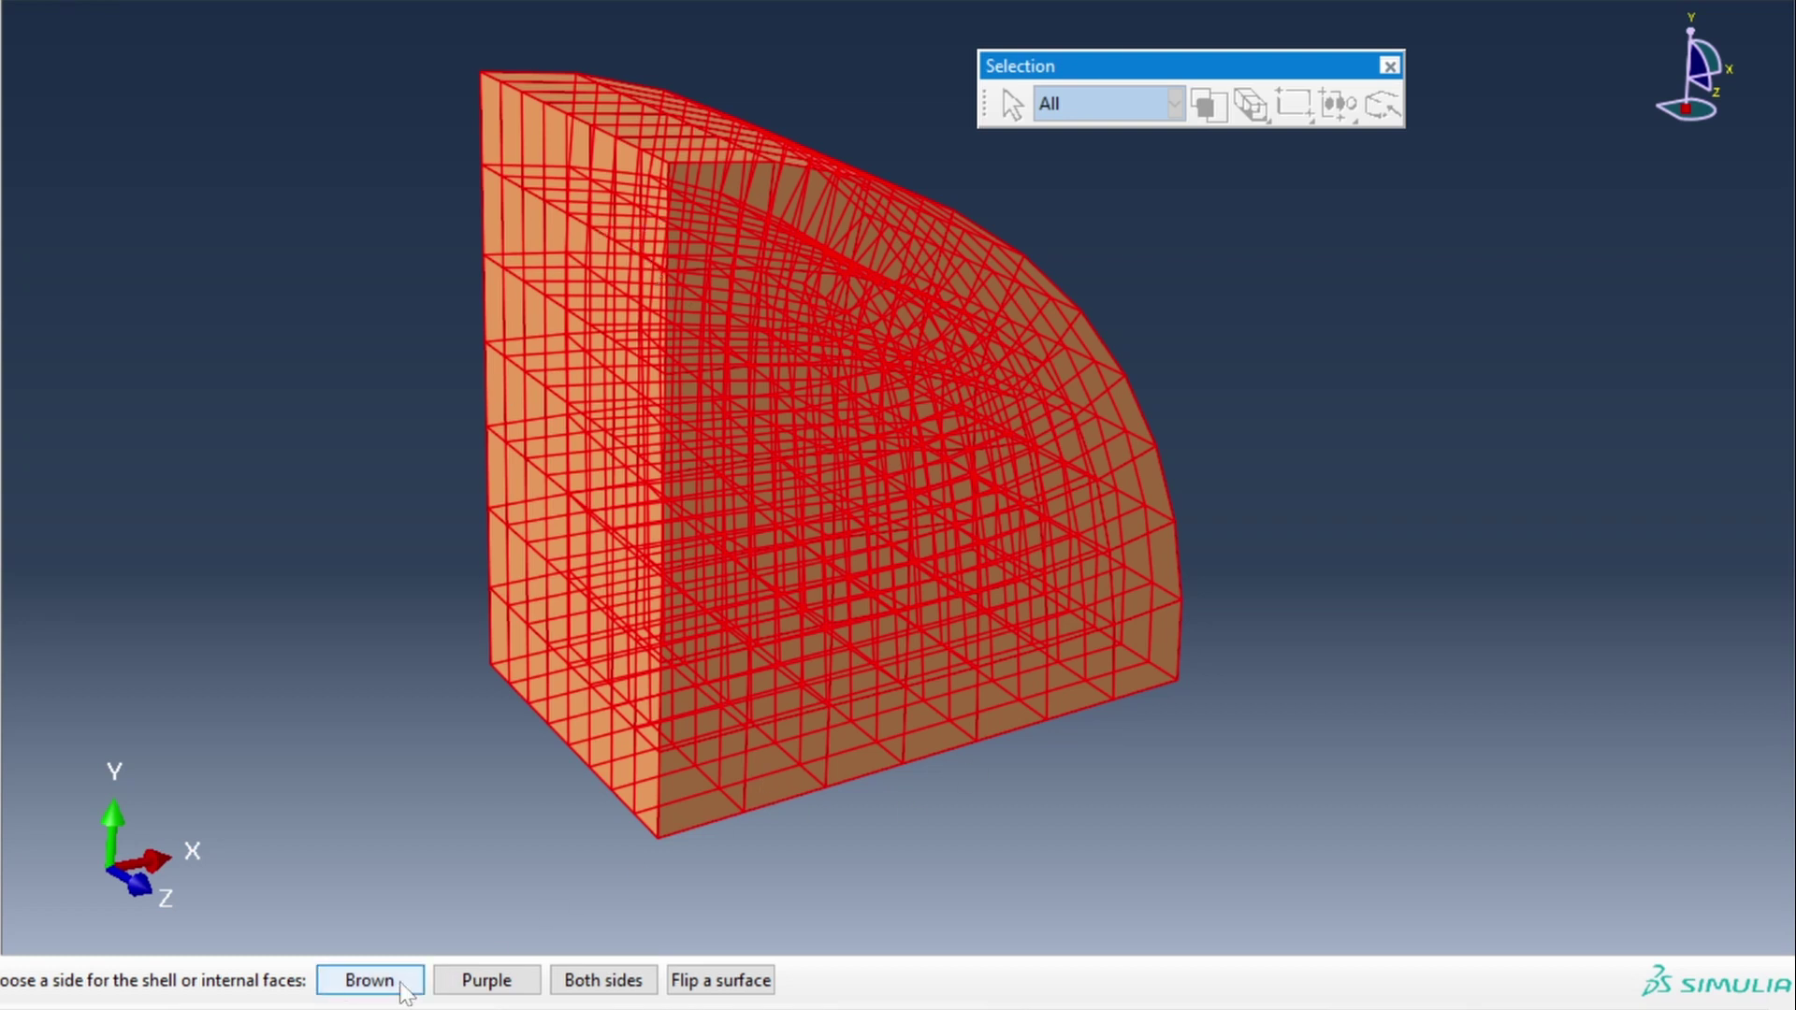
pyautogui.click(604, 980)
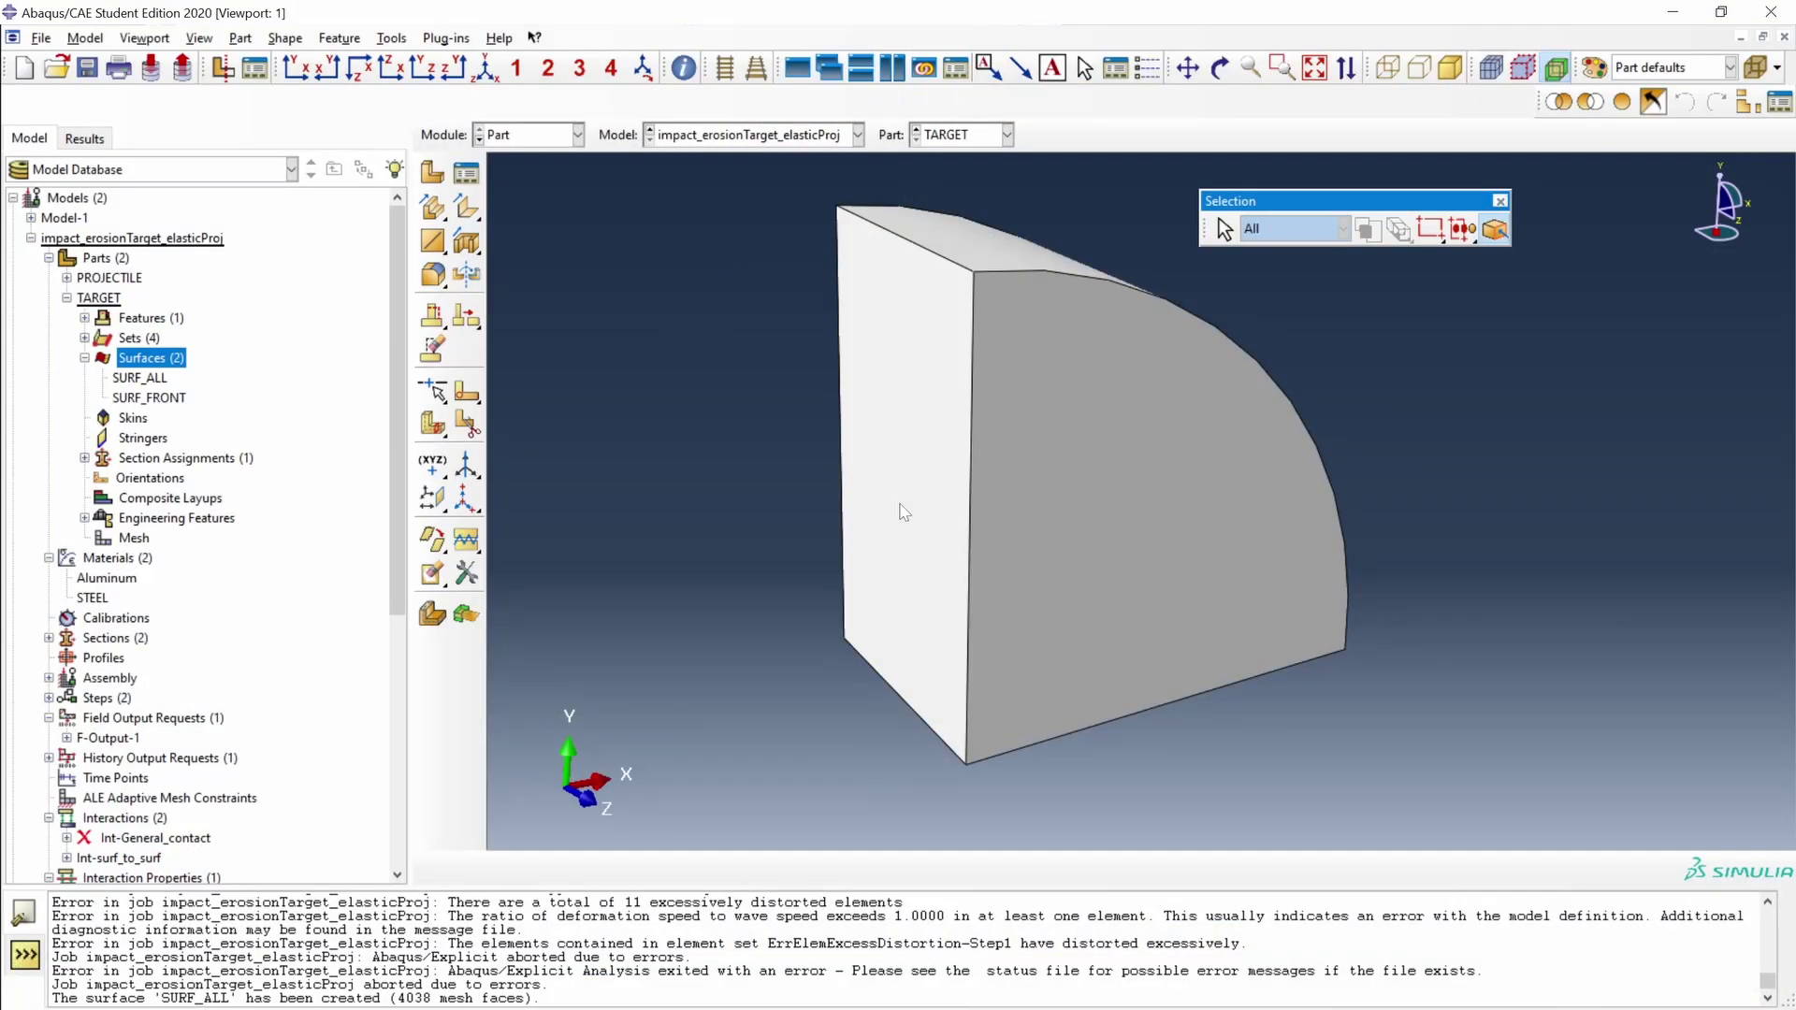
pyautogui.keyDown('ctrl'); pyautogui.keyDown('alt'); pyautogui.moveTo(904, 513); pyautogui.dragTo(897, 718); pyautogui.keyUp('alt'); pyautogui.keyUp('ctrl')
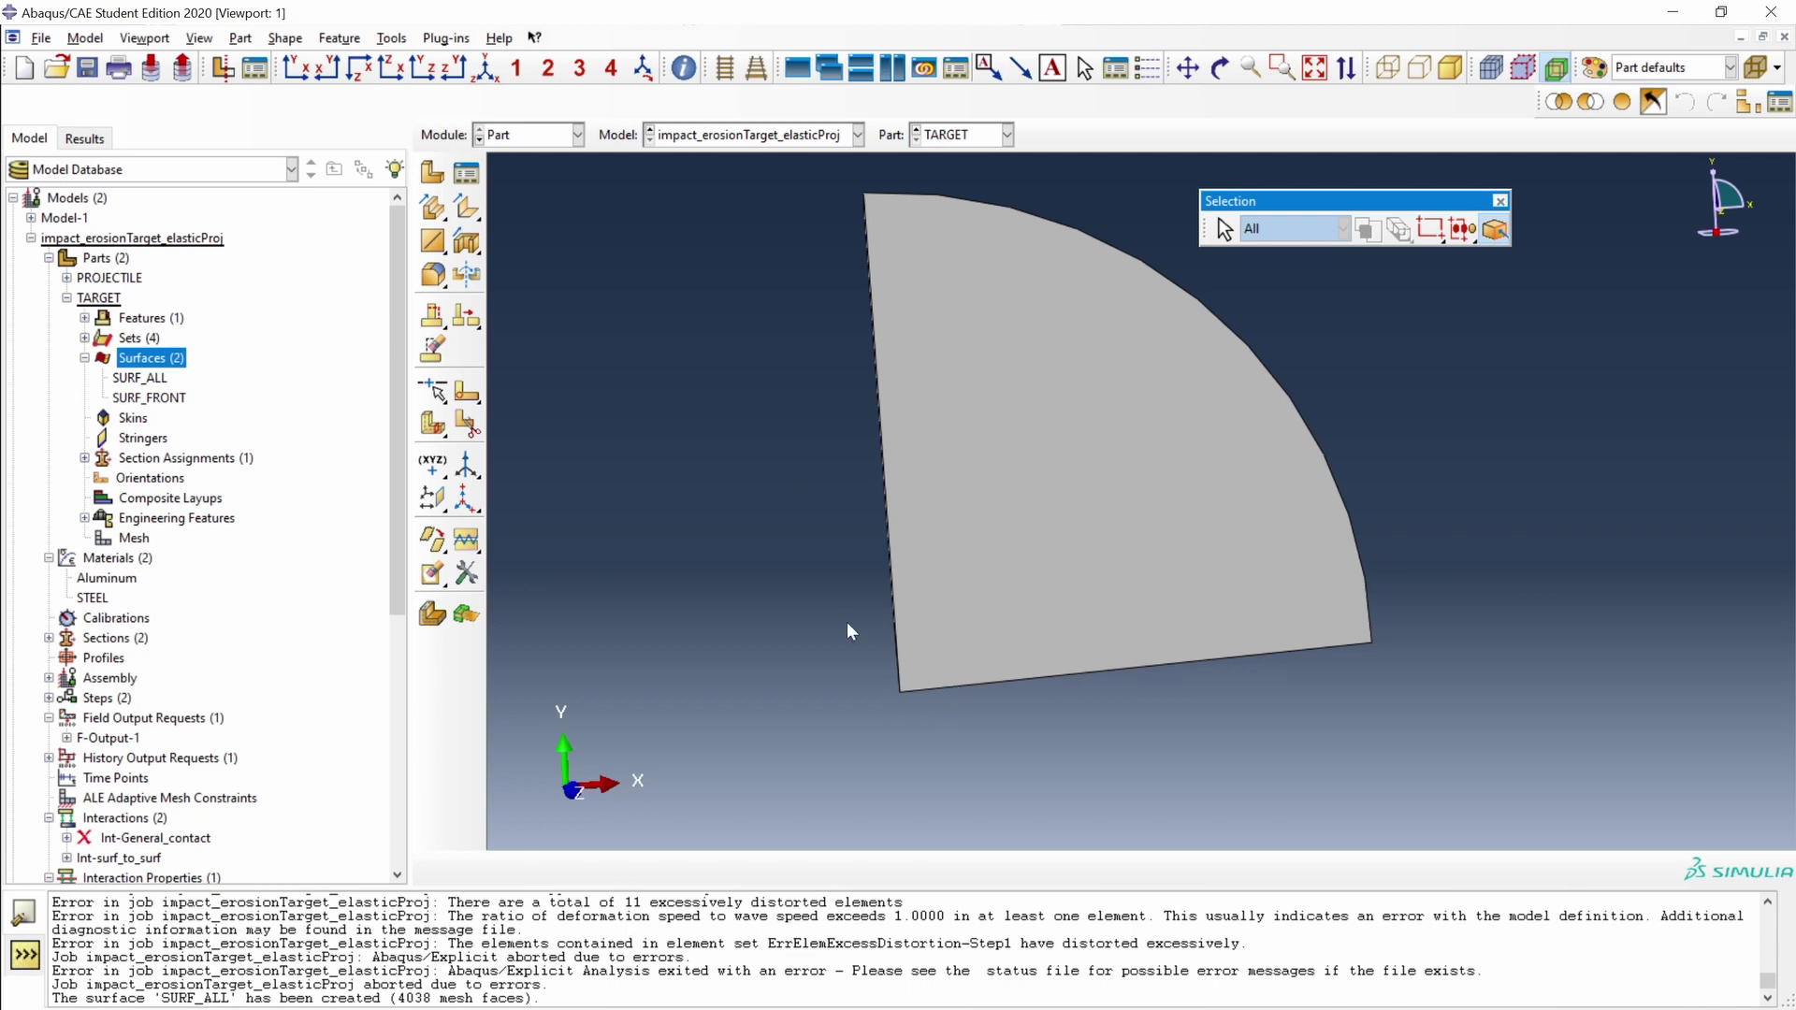
# Switch to the PROJECTILE part and start a mesh-type surface named SURF_ALL on it.
pyautogui.click(959, 135)
pyautogui.click(958, 152)
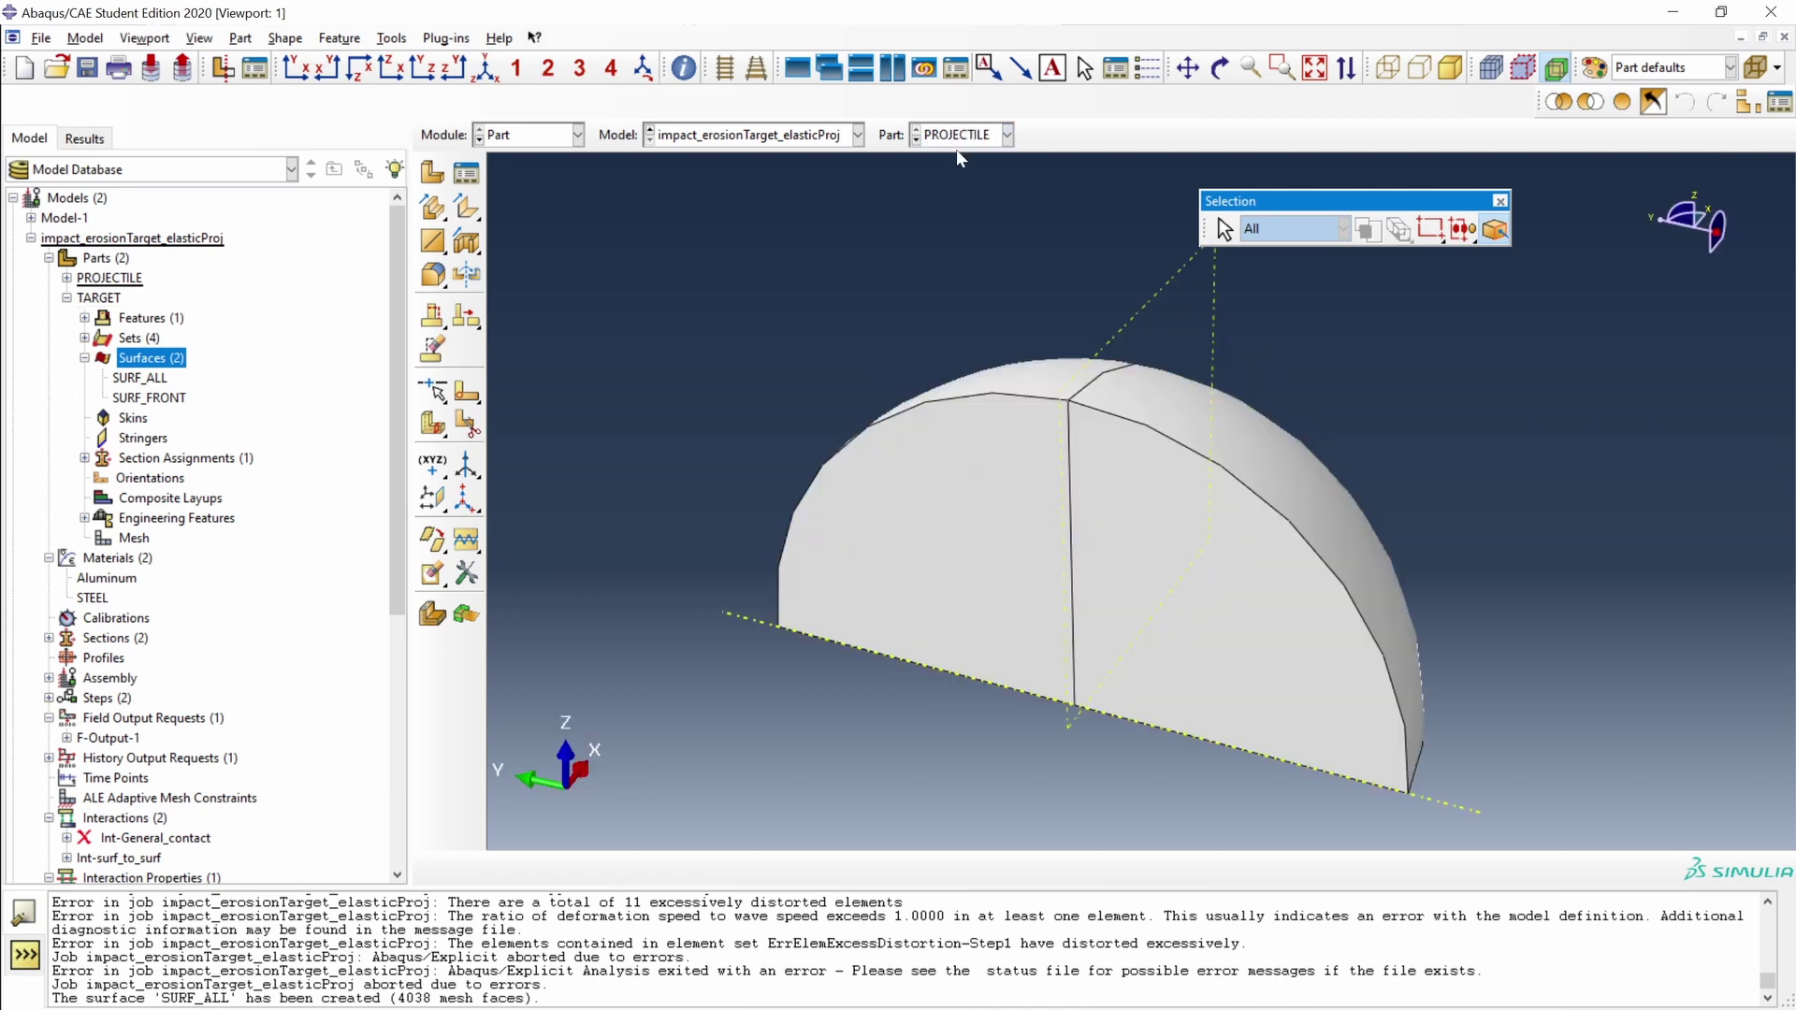
pyautogui.click(66, 278)
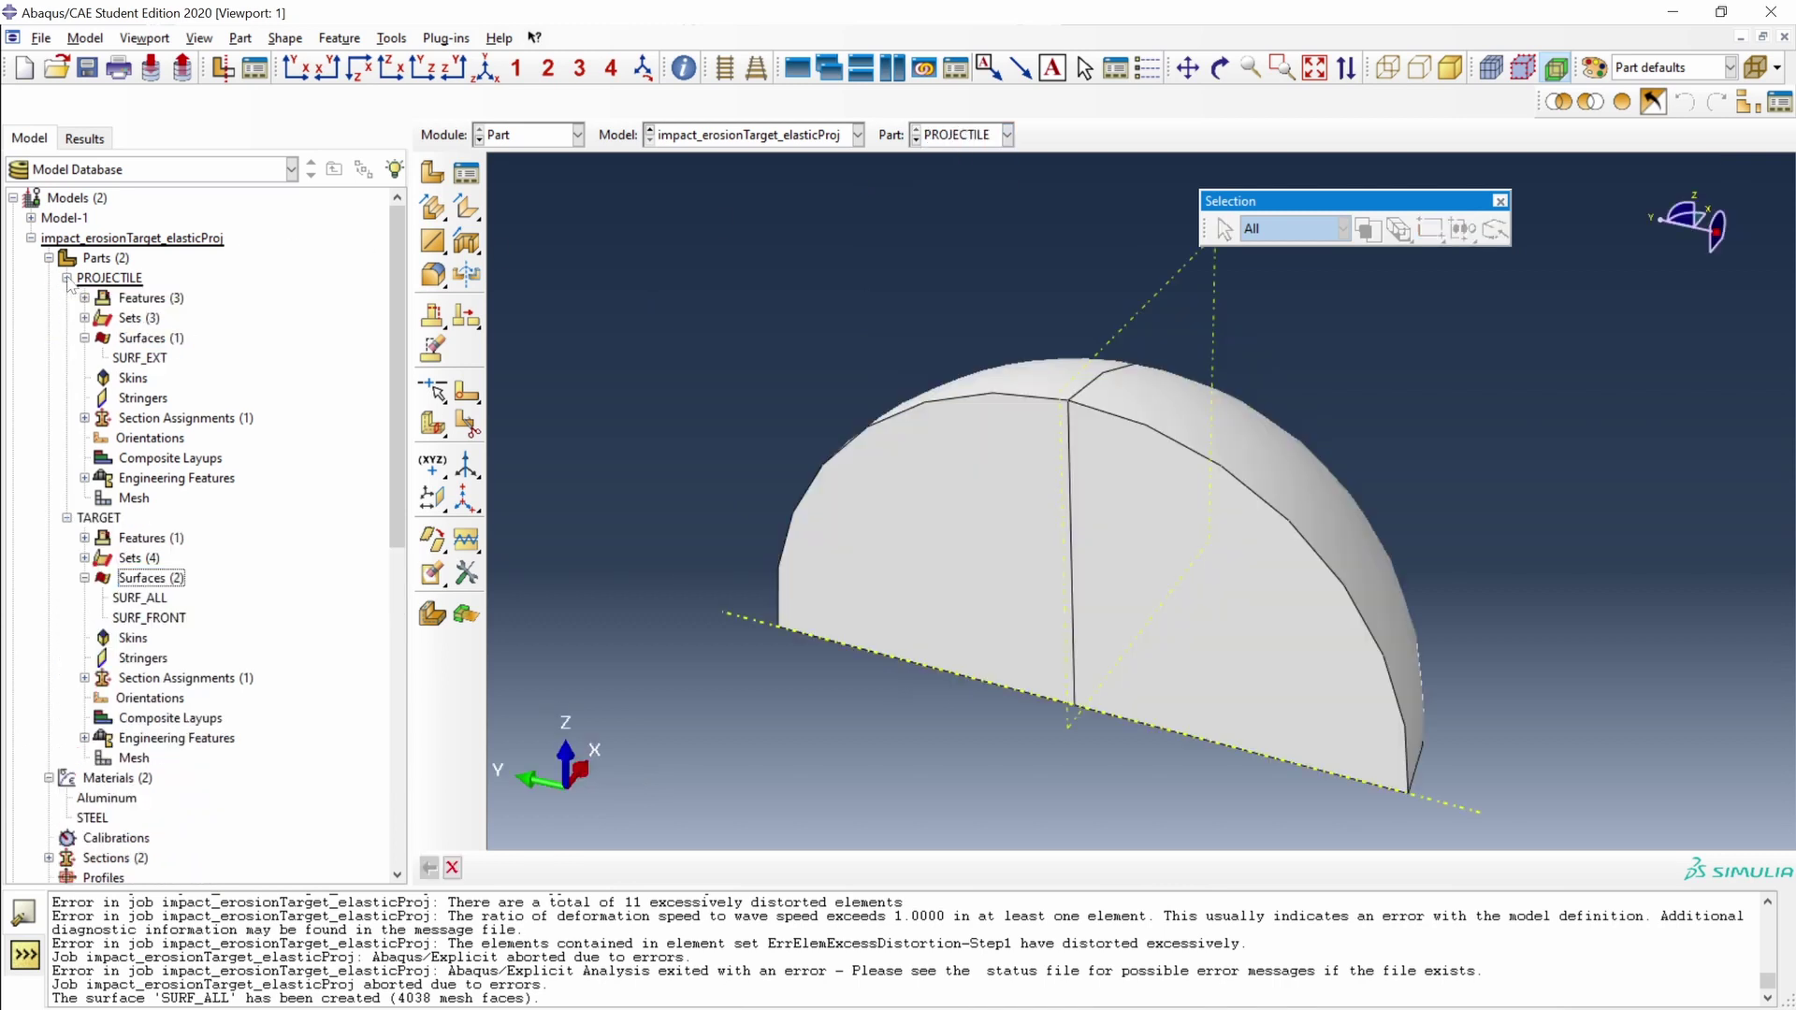
pyautogui.doubleClick(152, 339)
pyautogui.write('SURF_ALL')
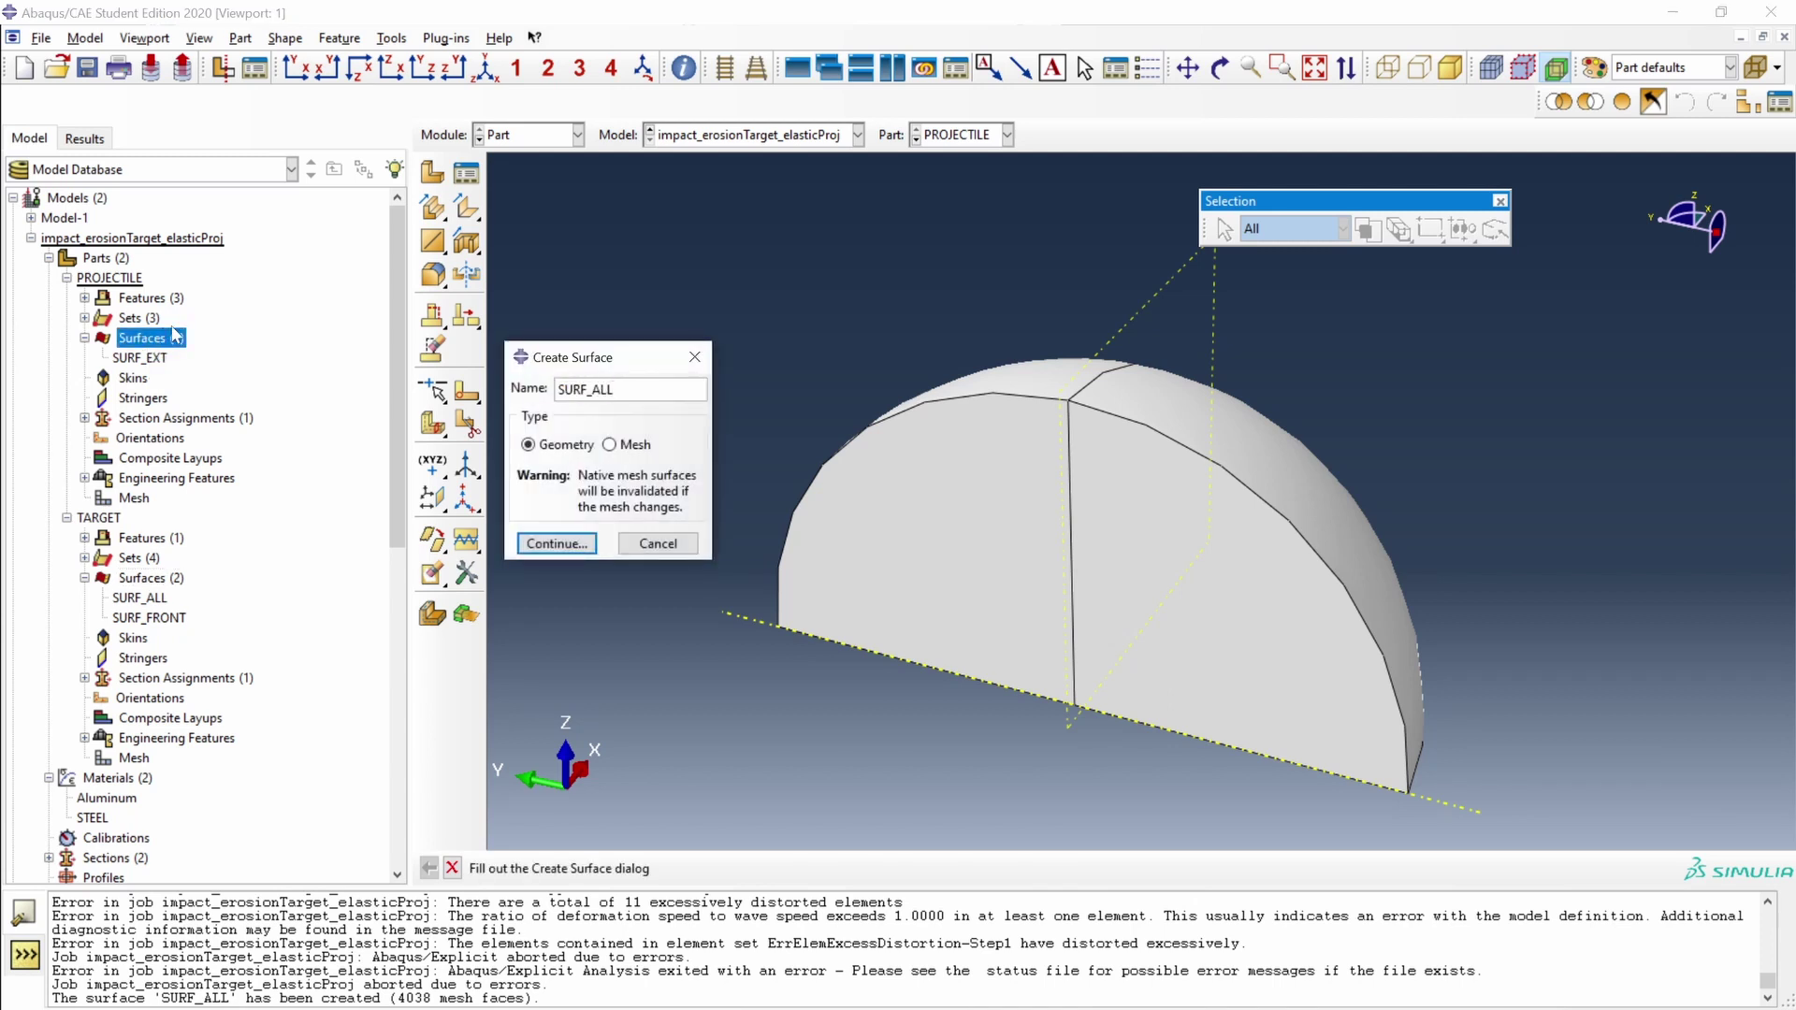
pyautogui.click(614, 446)
pyautogui.click(580, 543)
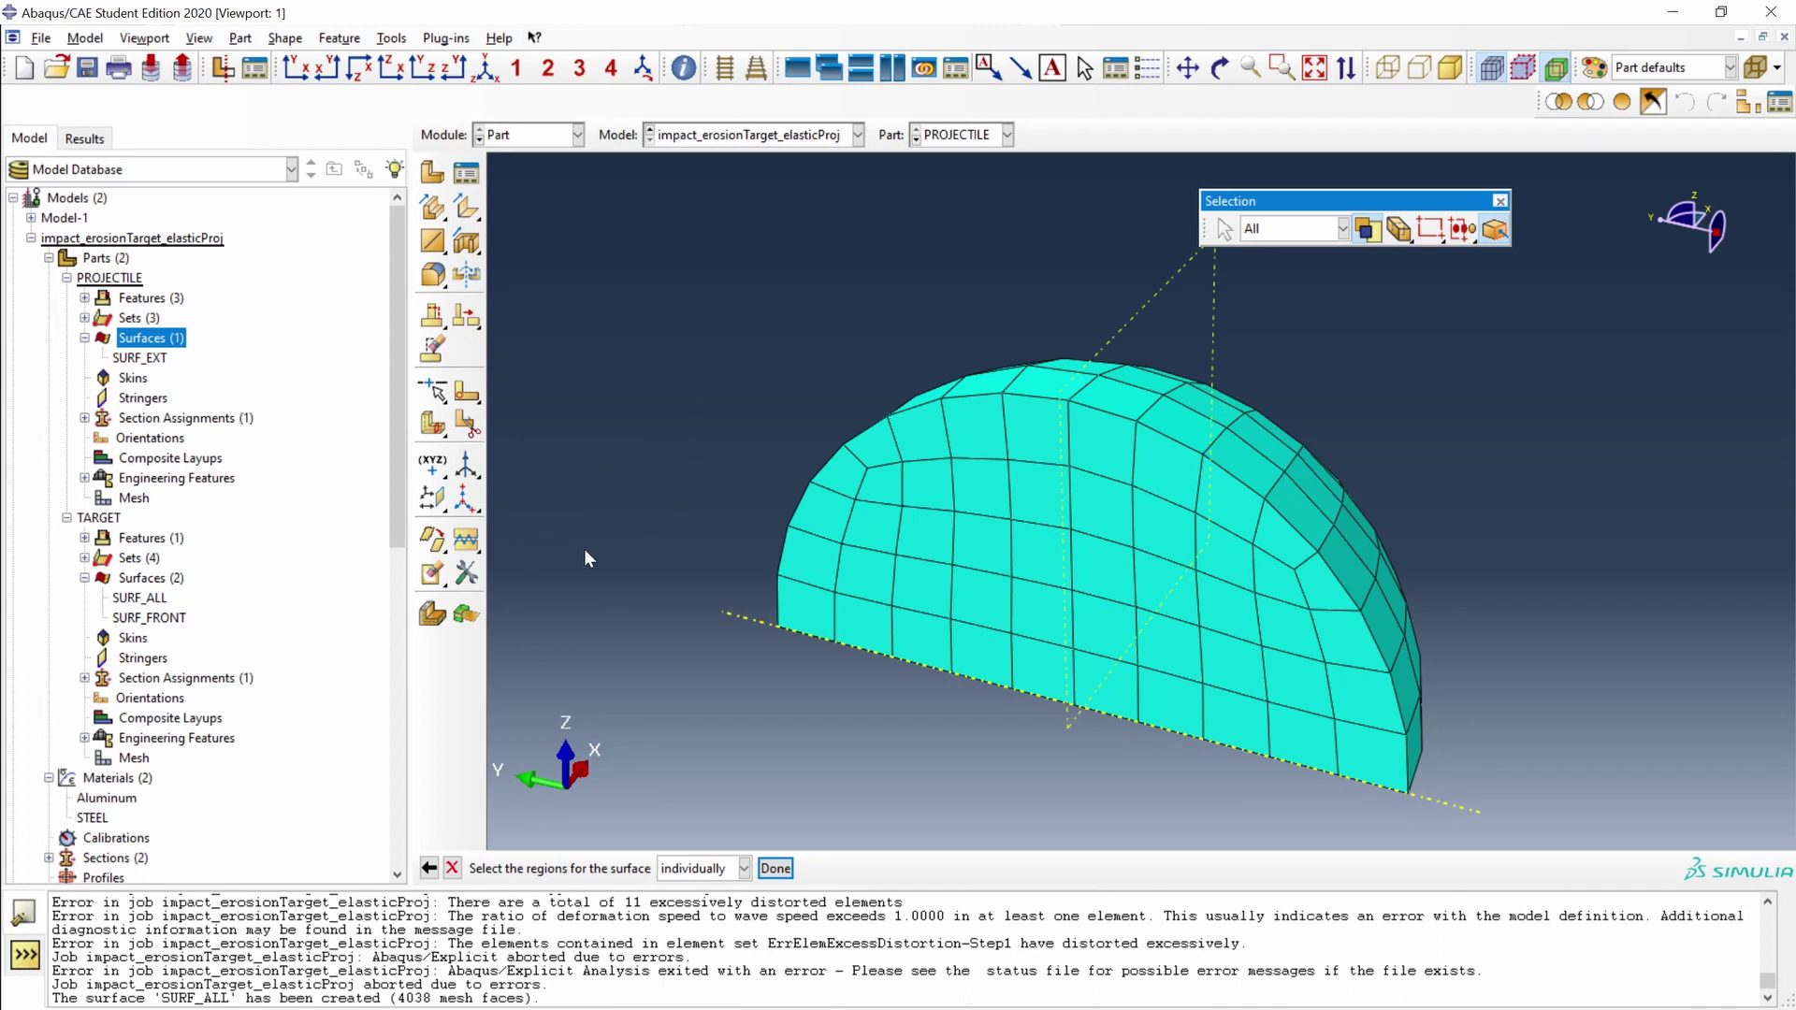
# Define the projectile's SURF_ALL from all its exterior and interior element faces, using both sides of the internal faces.
pyautogui.moveTo(1402, 237); pyautogui.dragTo(1432, 241)
pyautogui.moveTo(627, 266); pyautogui.dragTo(1531, 836)
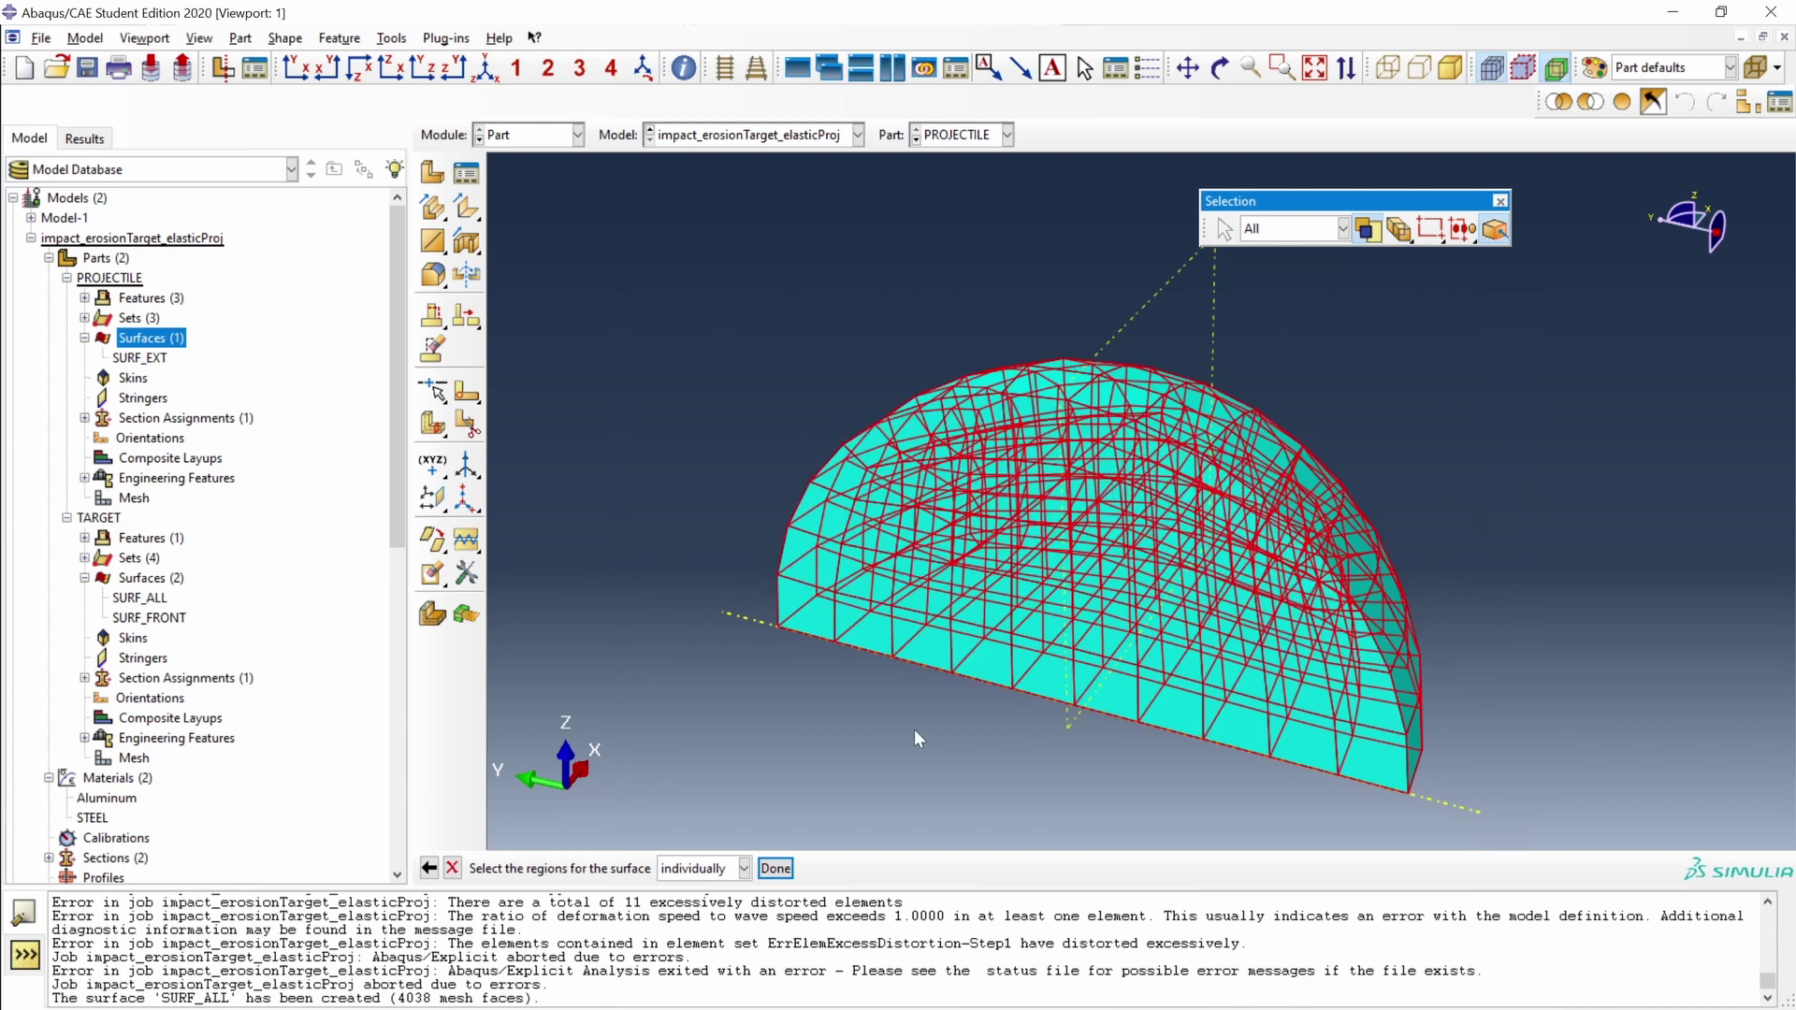
pyautogui.click(775, 868)
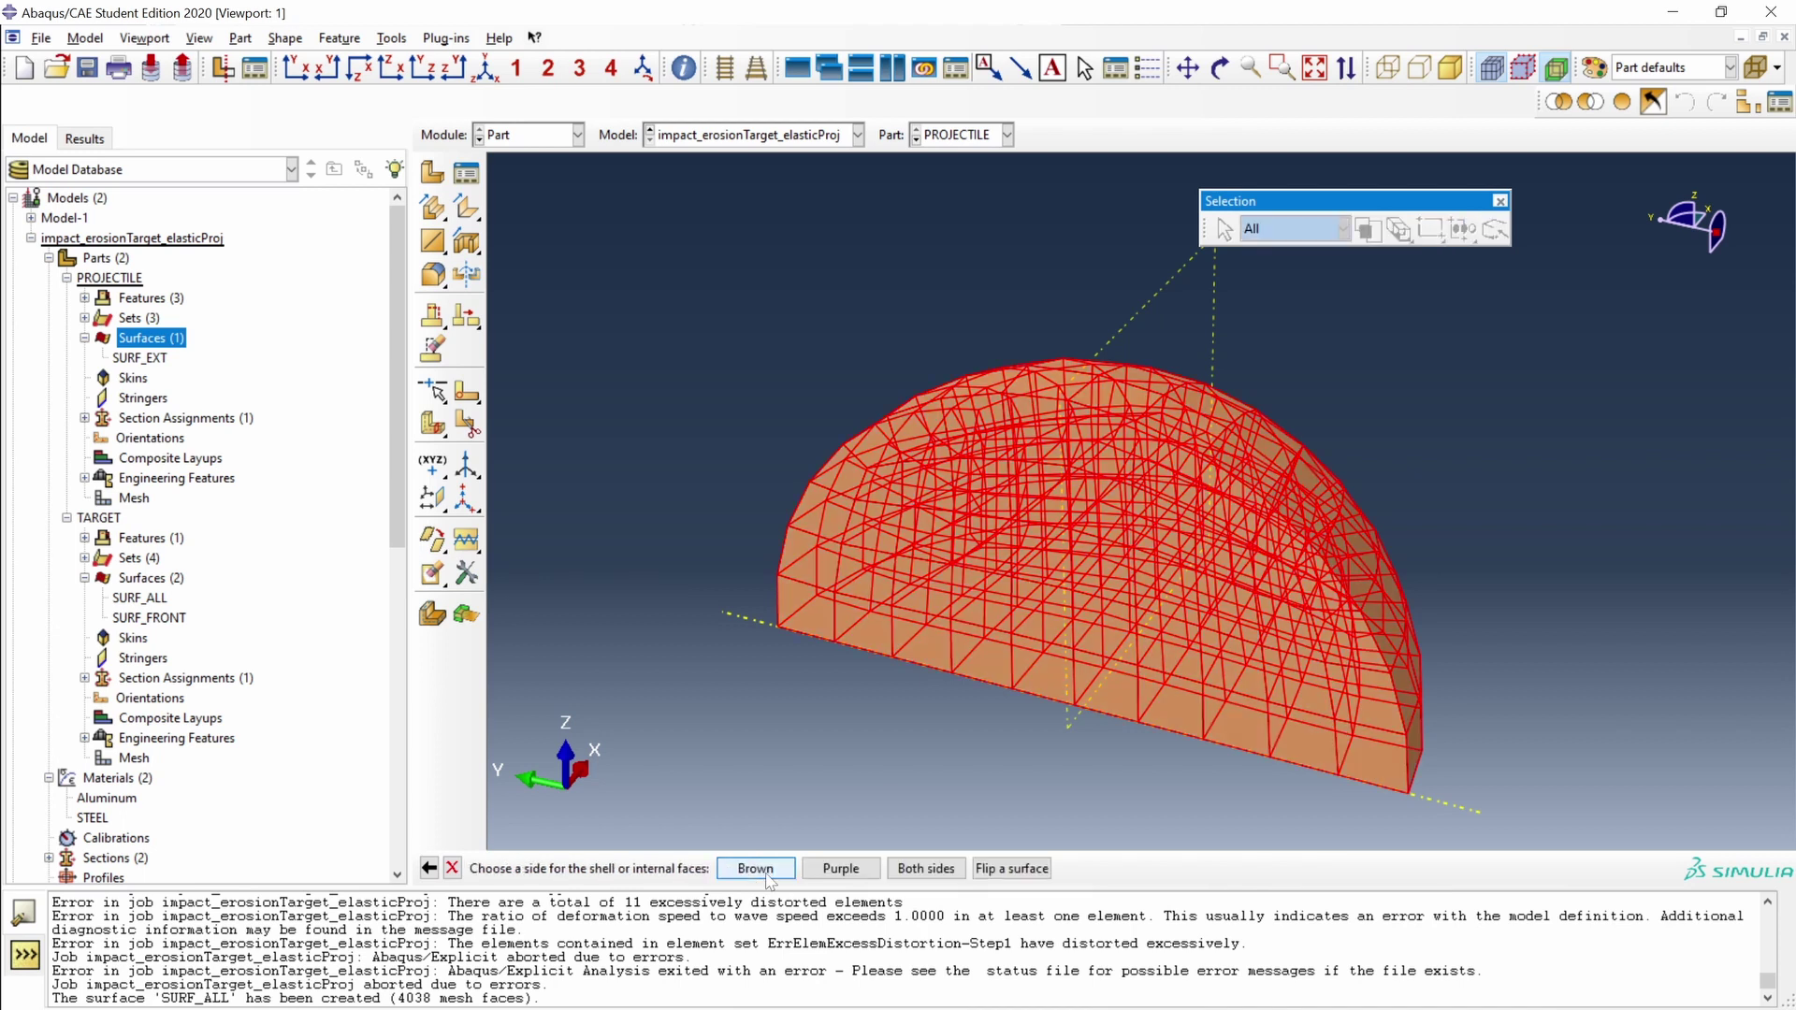
pyautogui.click(930, 869)
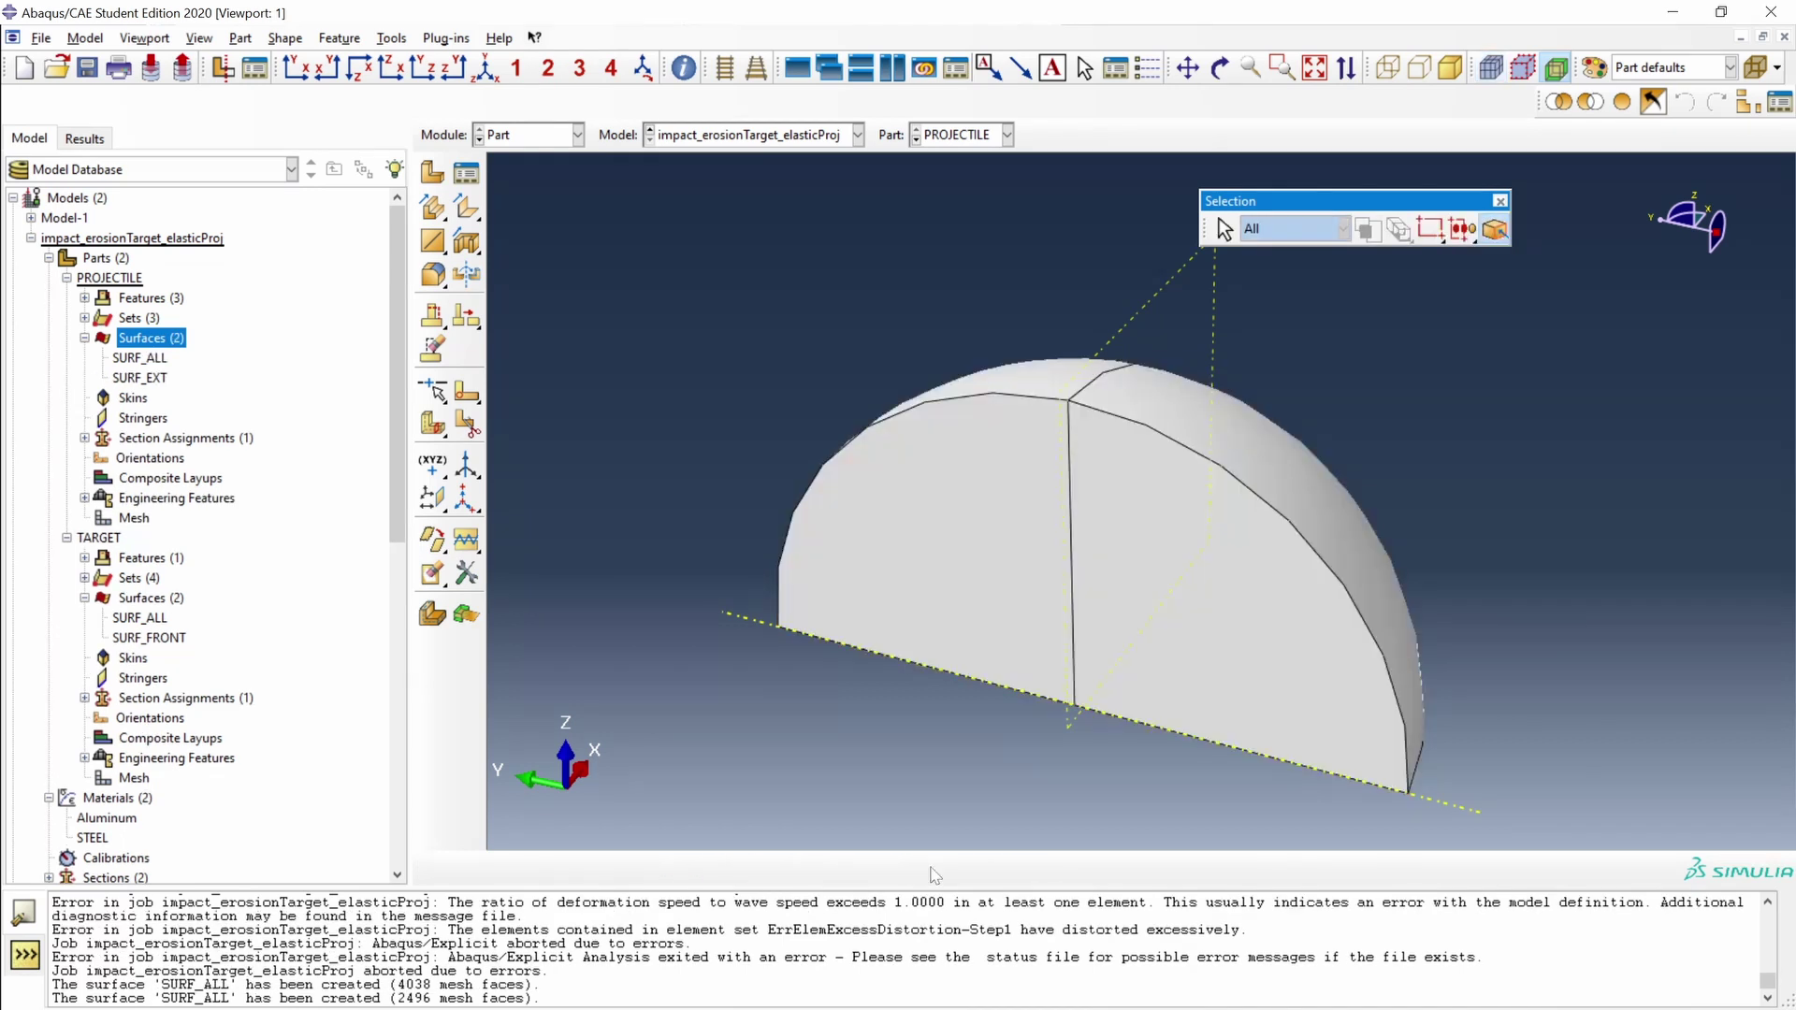
# Suppress the surface-to-surface contact interaction Int-surf_to_surf.
pyautogui.click(48, 258)
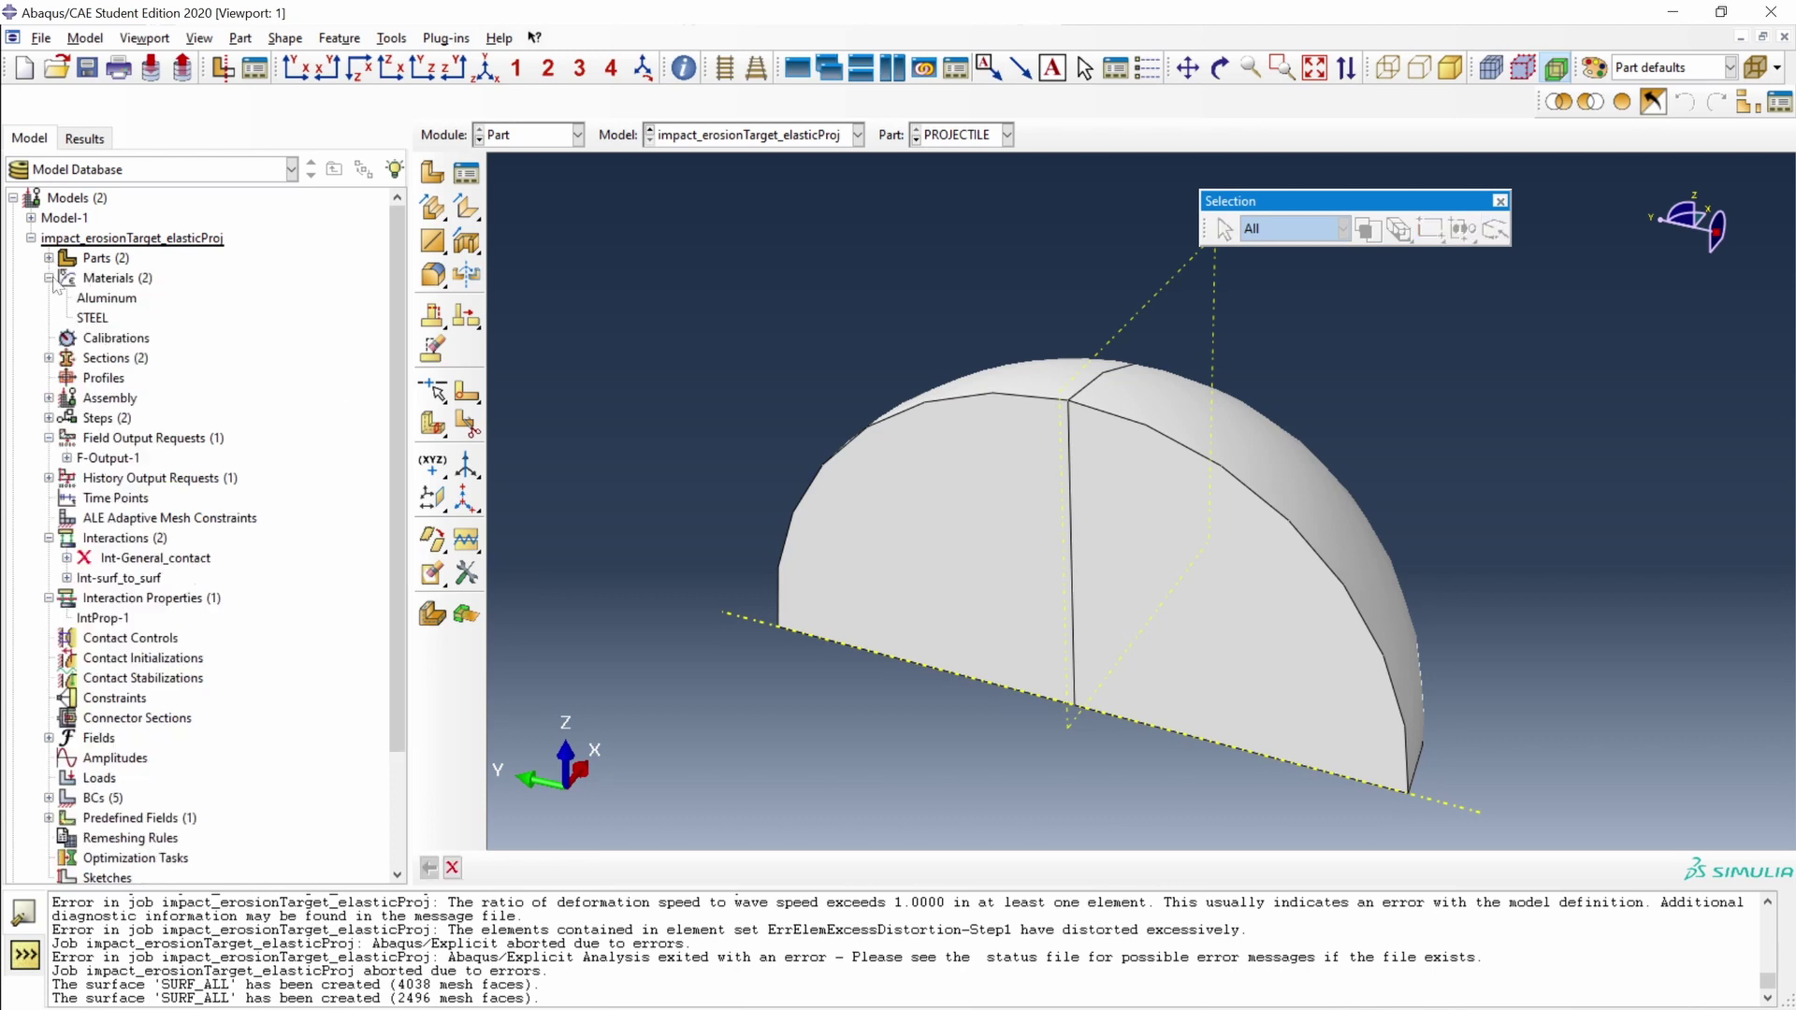
pyautogui.click(48, 278)
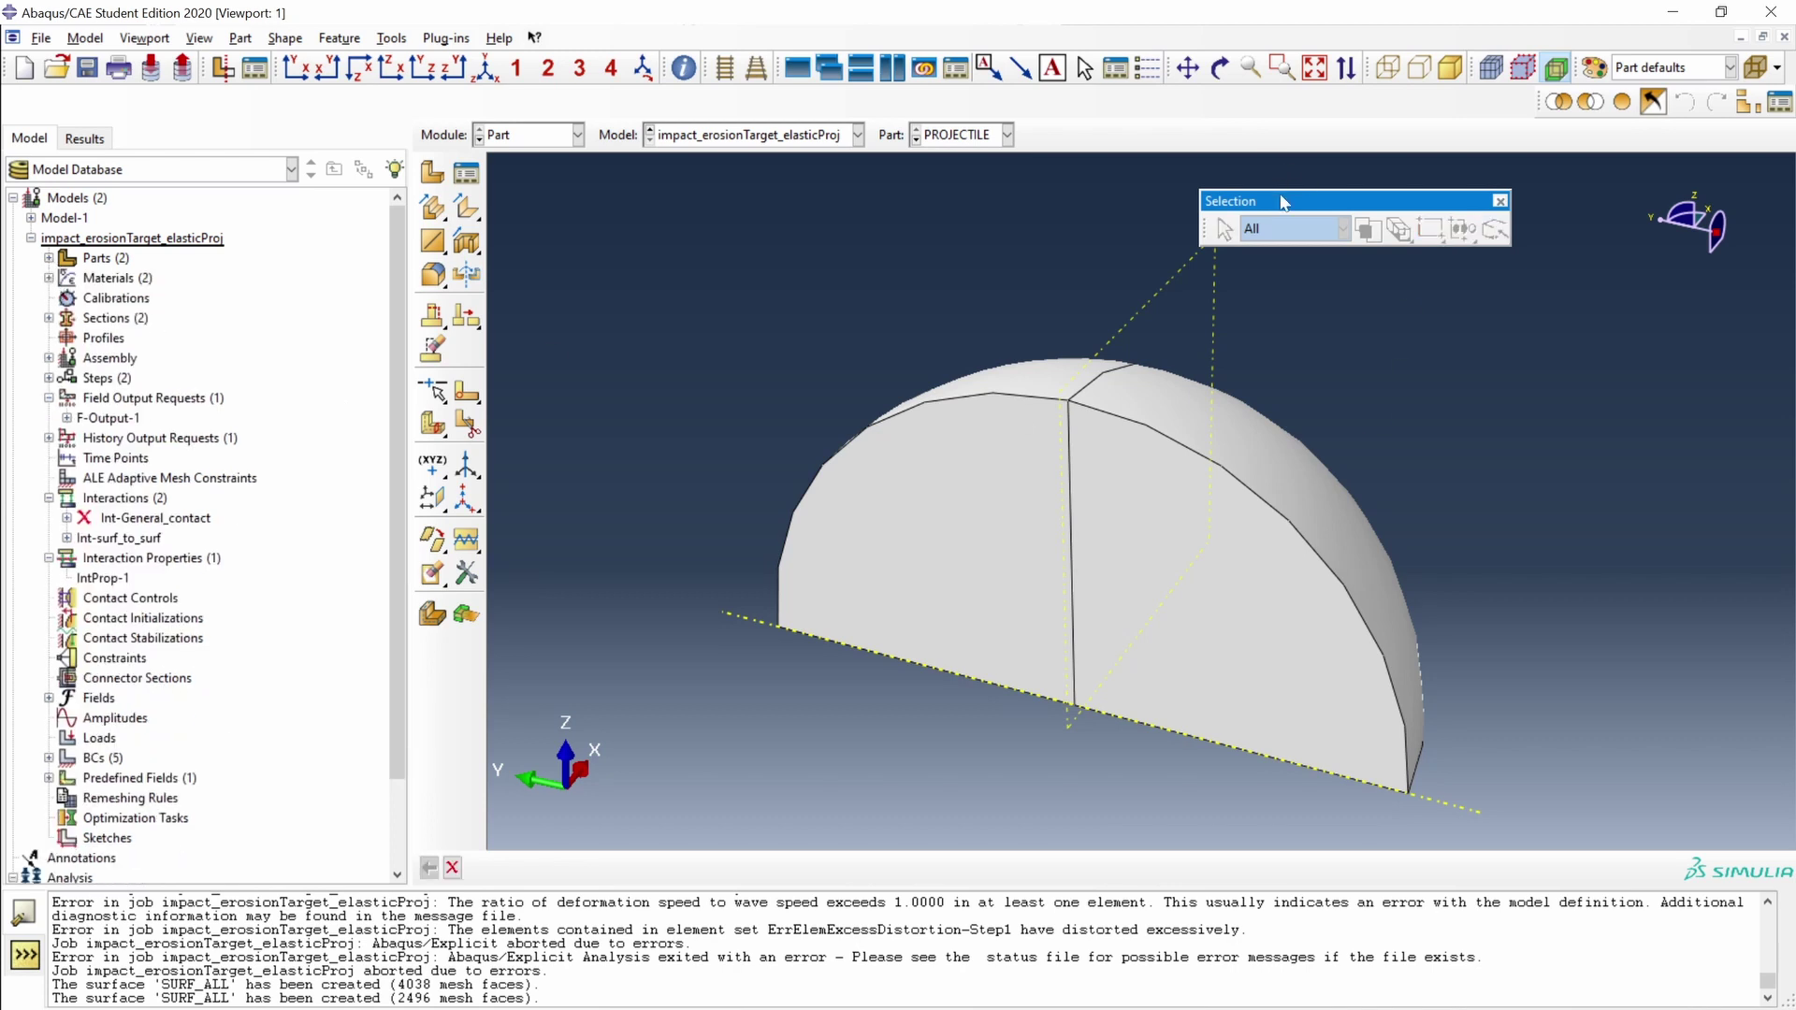
pyautogui.moveTo(1278, 200); pyautogui.dragTo(1157, 89)
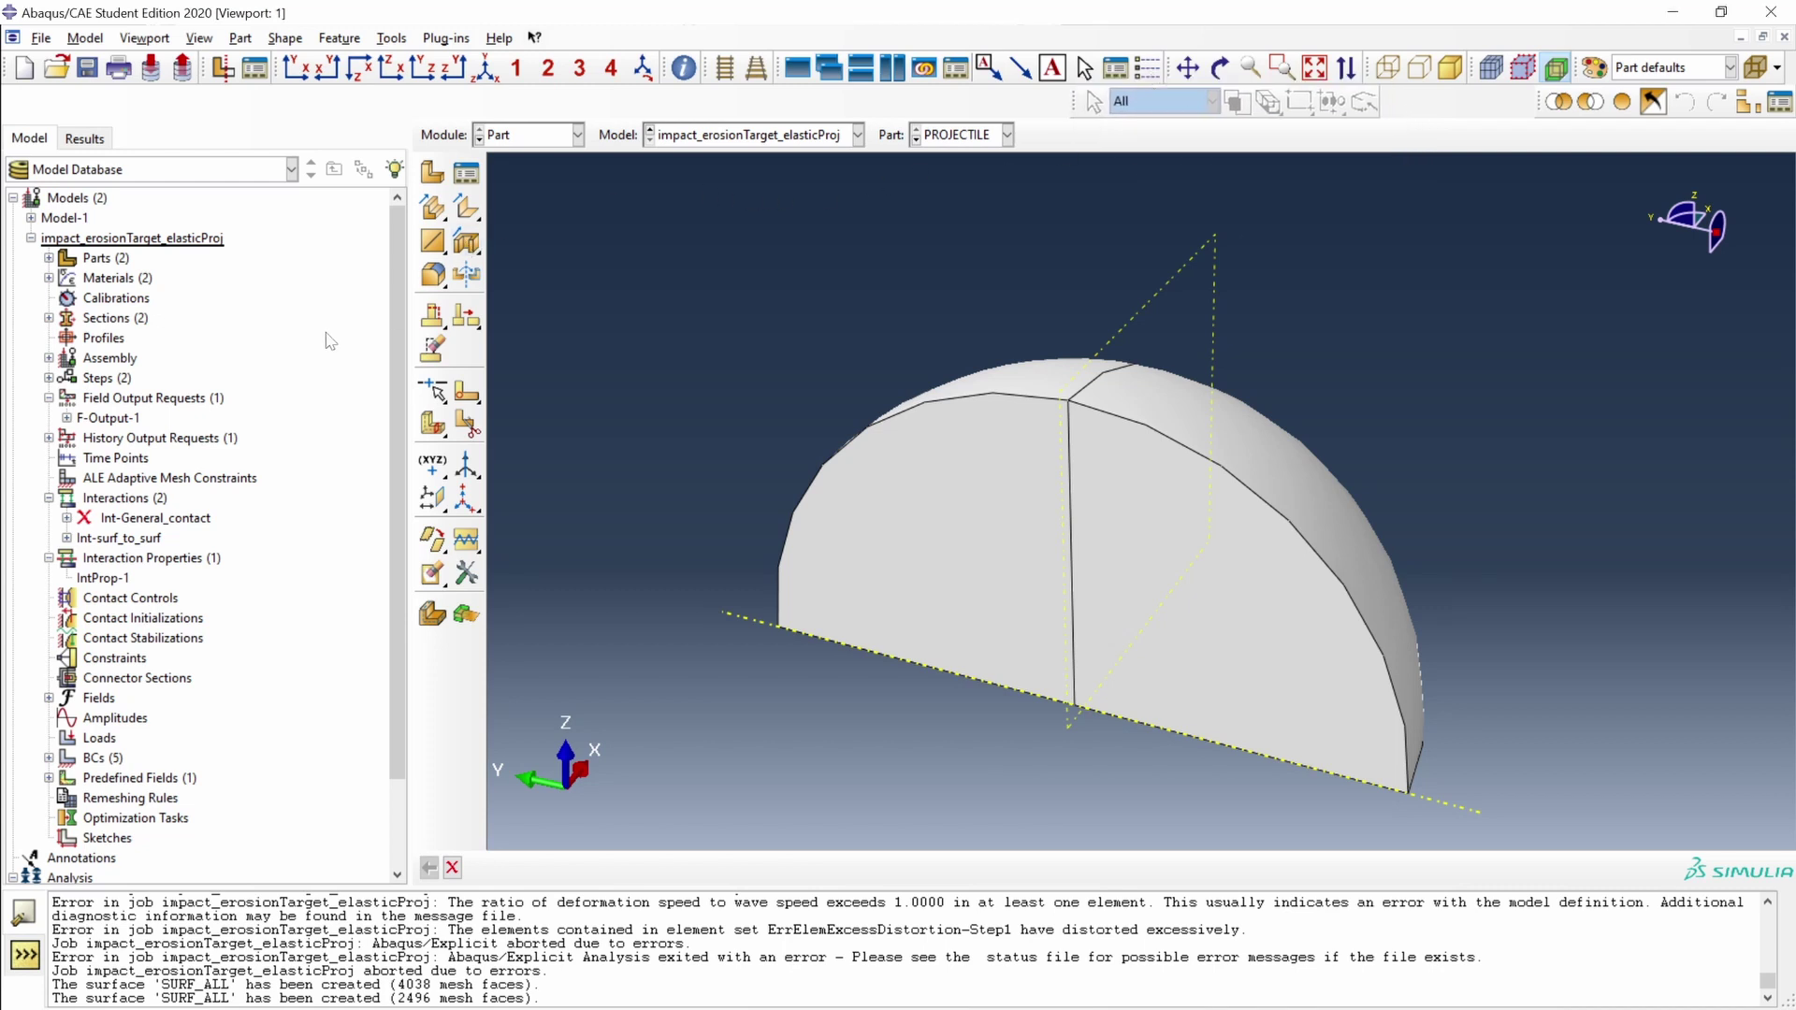
pyautogui.click(126, 498)
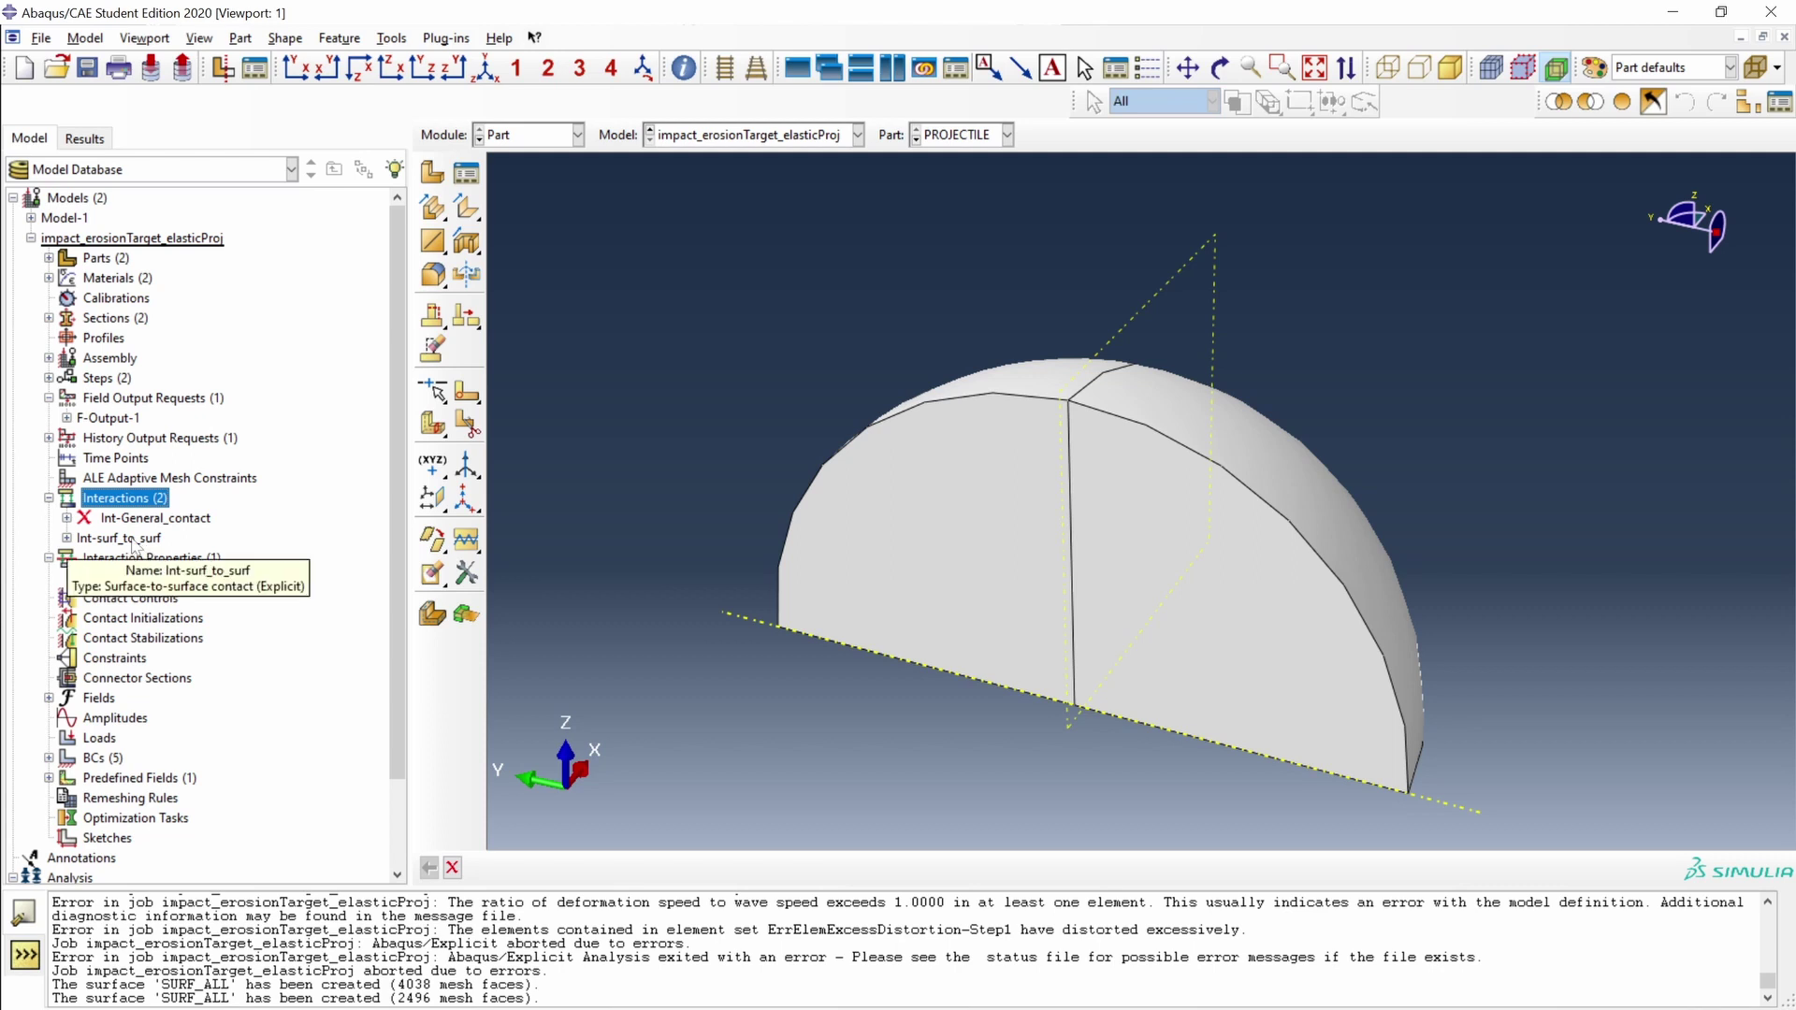
pyautogui.click(134, 543)
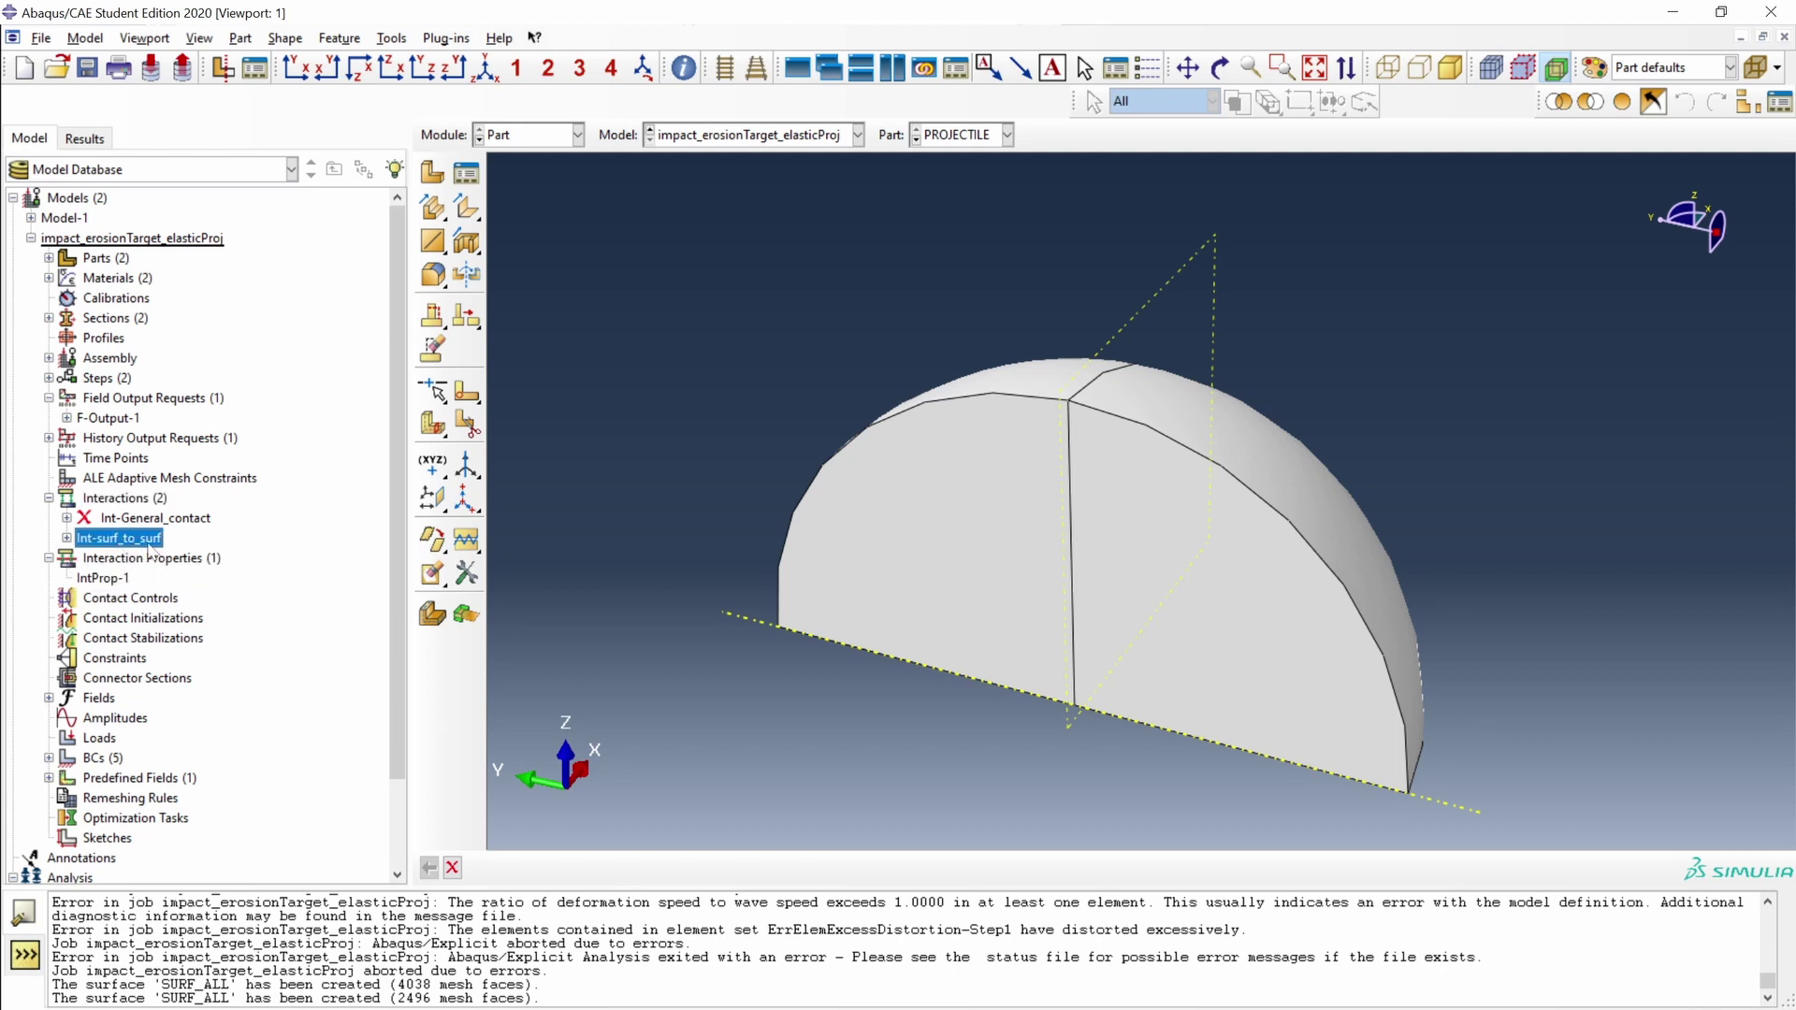
pyautogui.rightClick(146, 548)
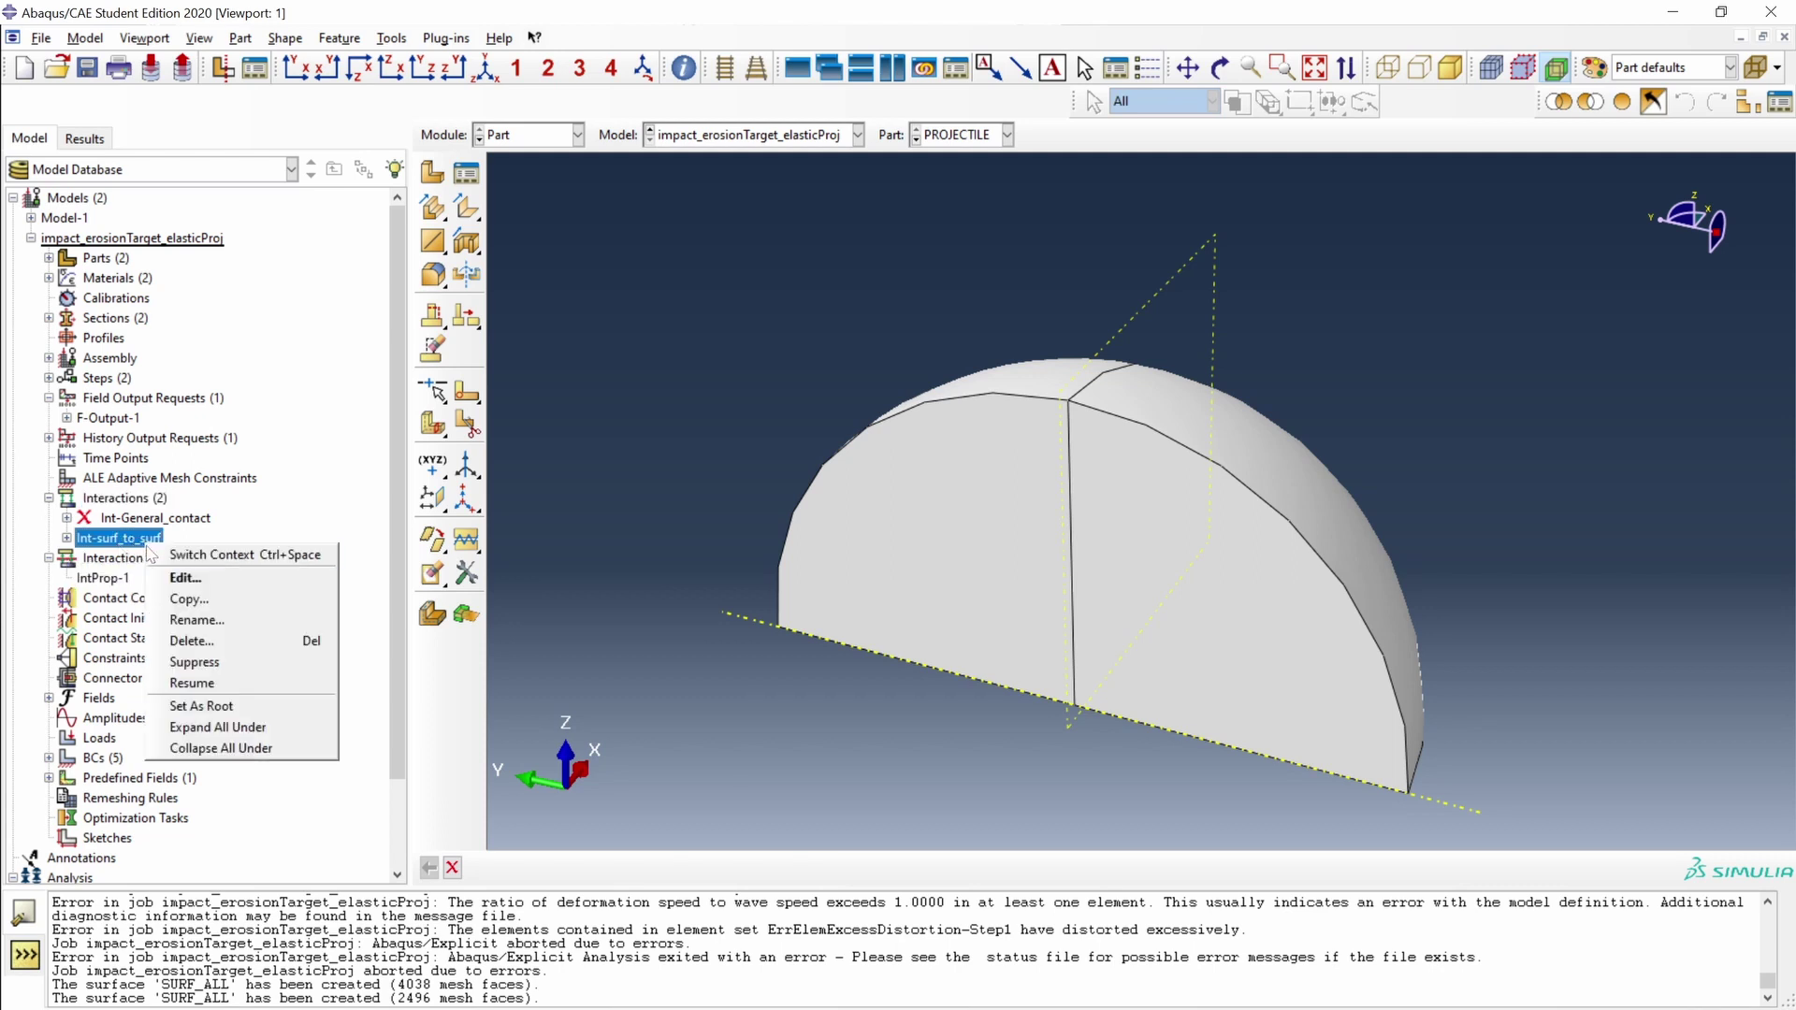
pyautogui.click(194, 663)
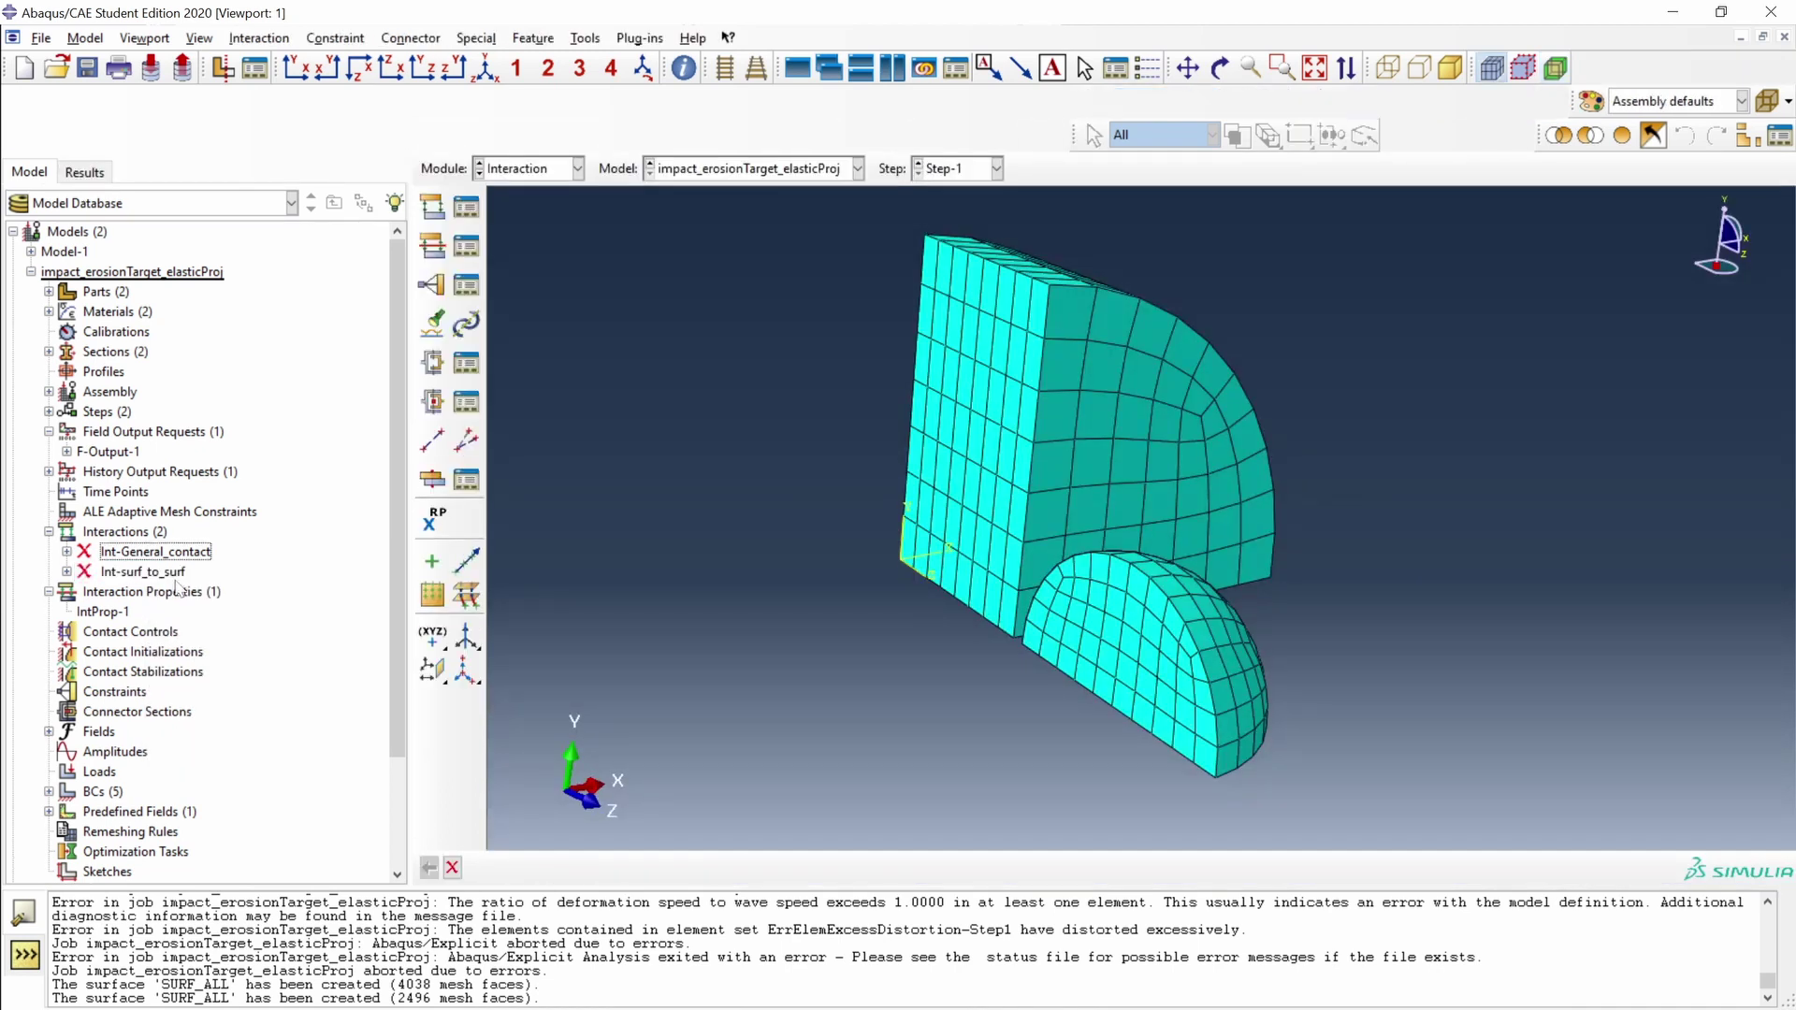
# Create a General contact (Explicit) interaction named Int-general_contact2 in Step-1.
pyautogui.doubleClick(145, 533)
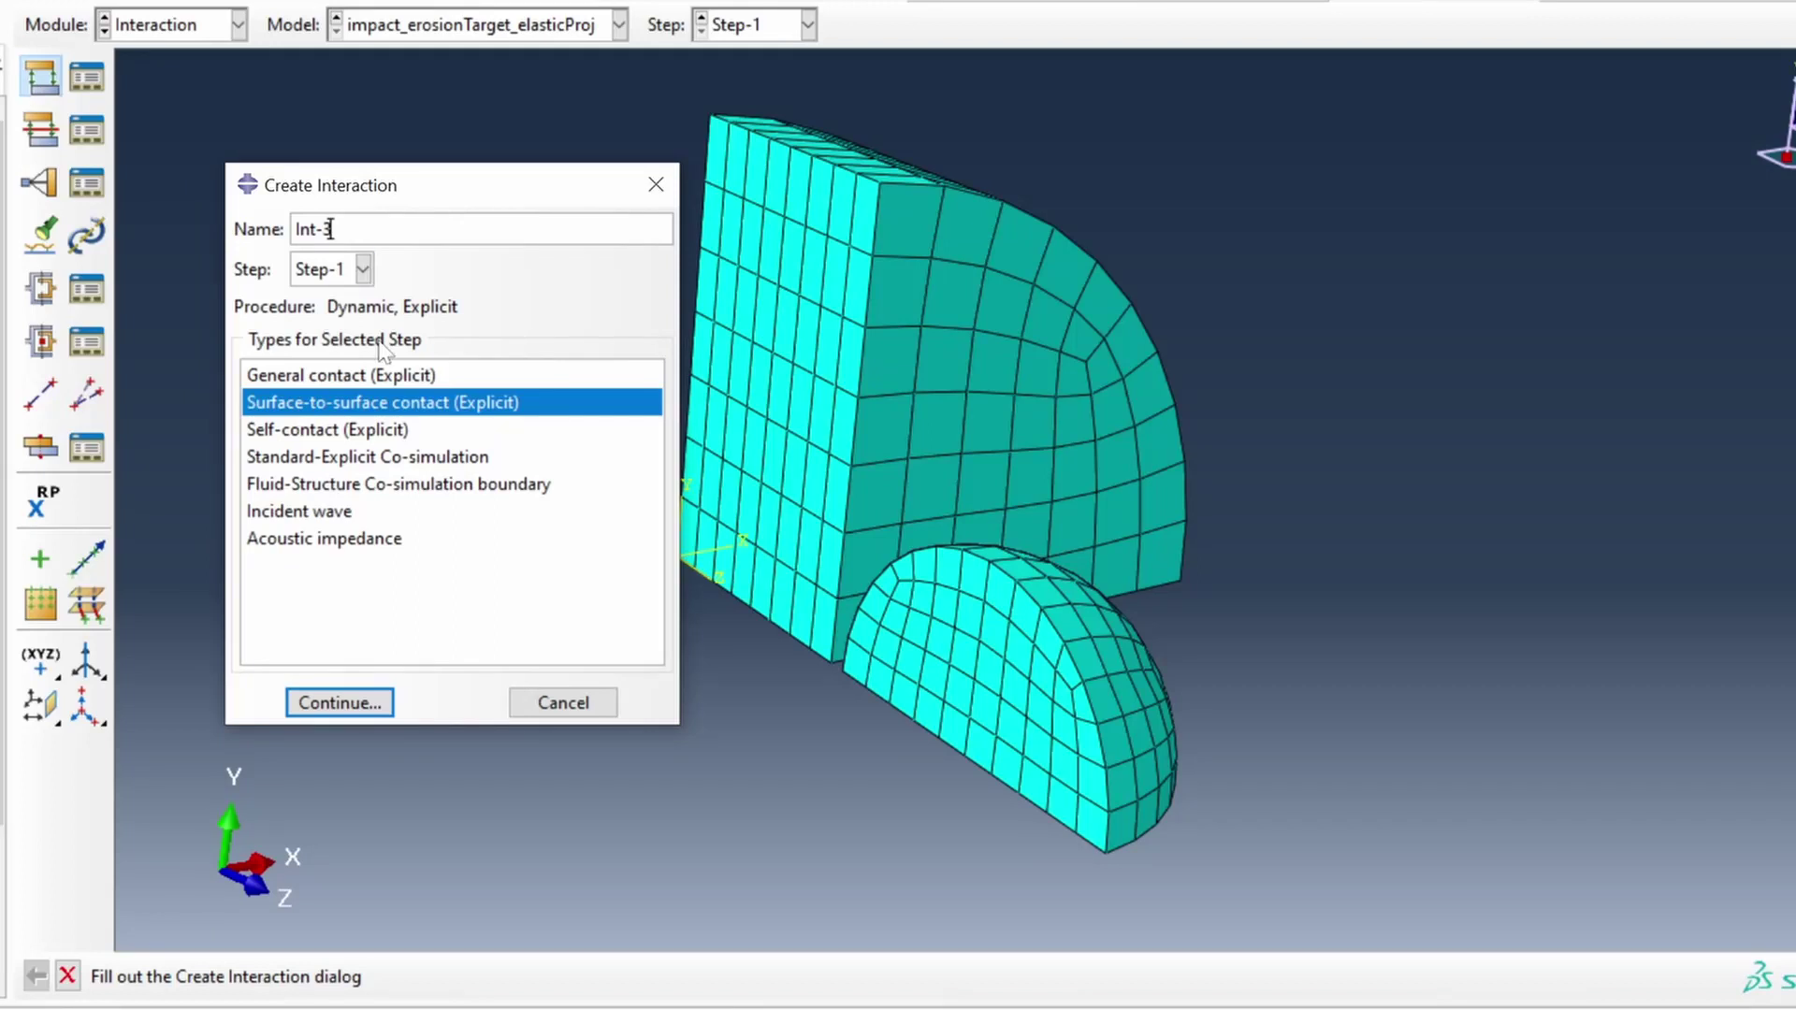
pyautogui.click(391, 375)
pyautogui.click(329, 229)
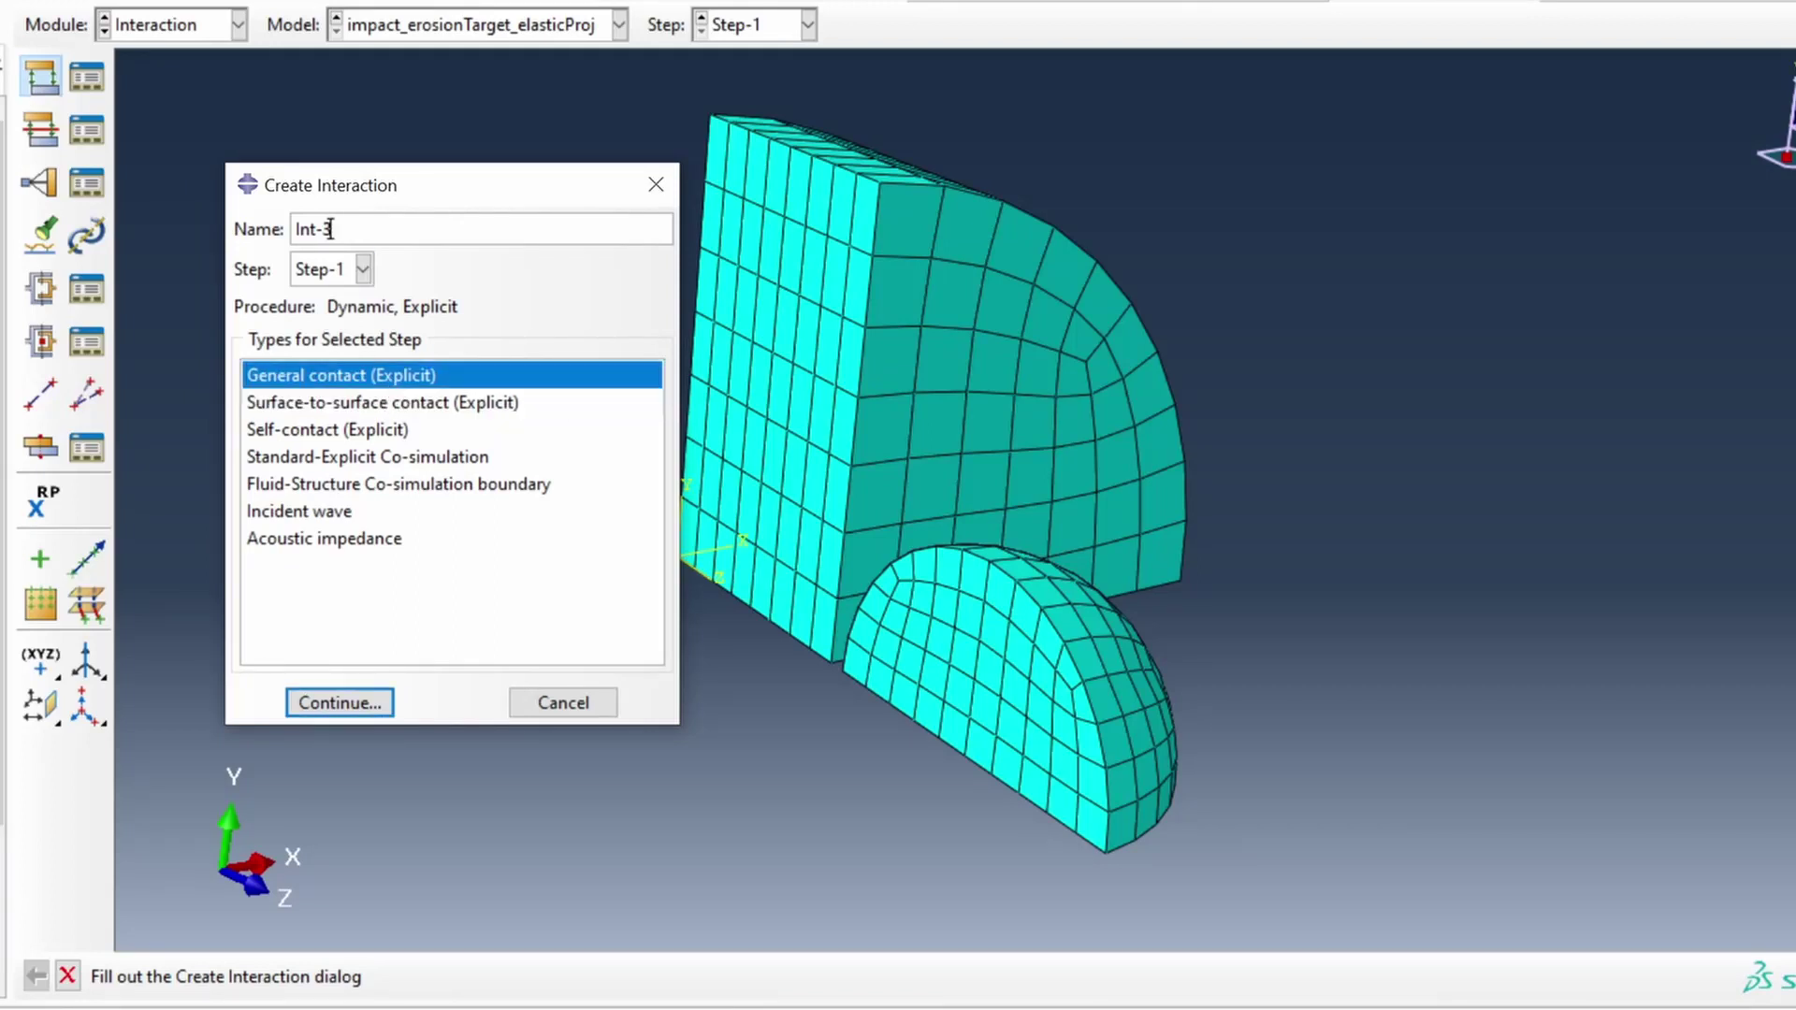
pyautogui.press('BackSpace')
pyautogui.write('general_contact2')
pyautogui.click(374, 704)
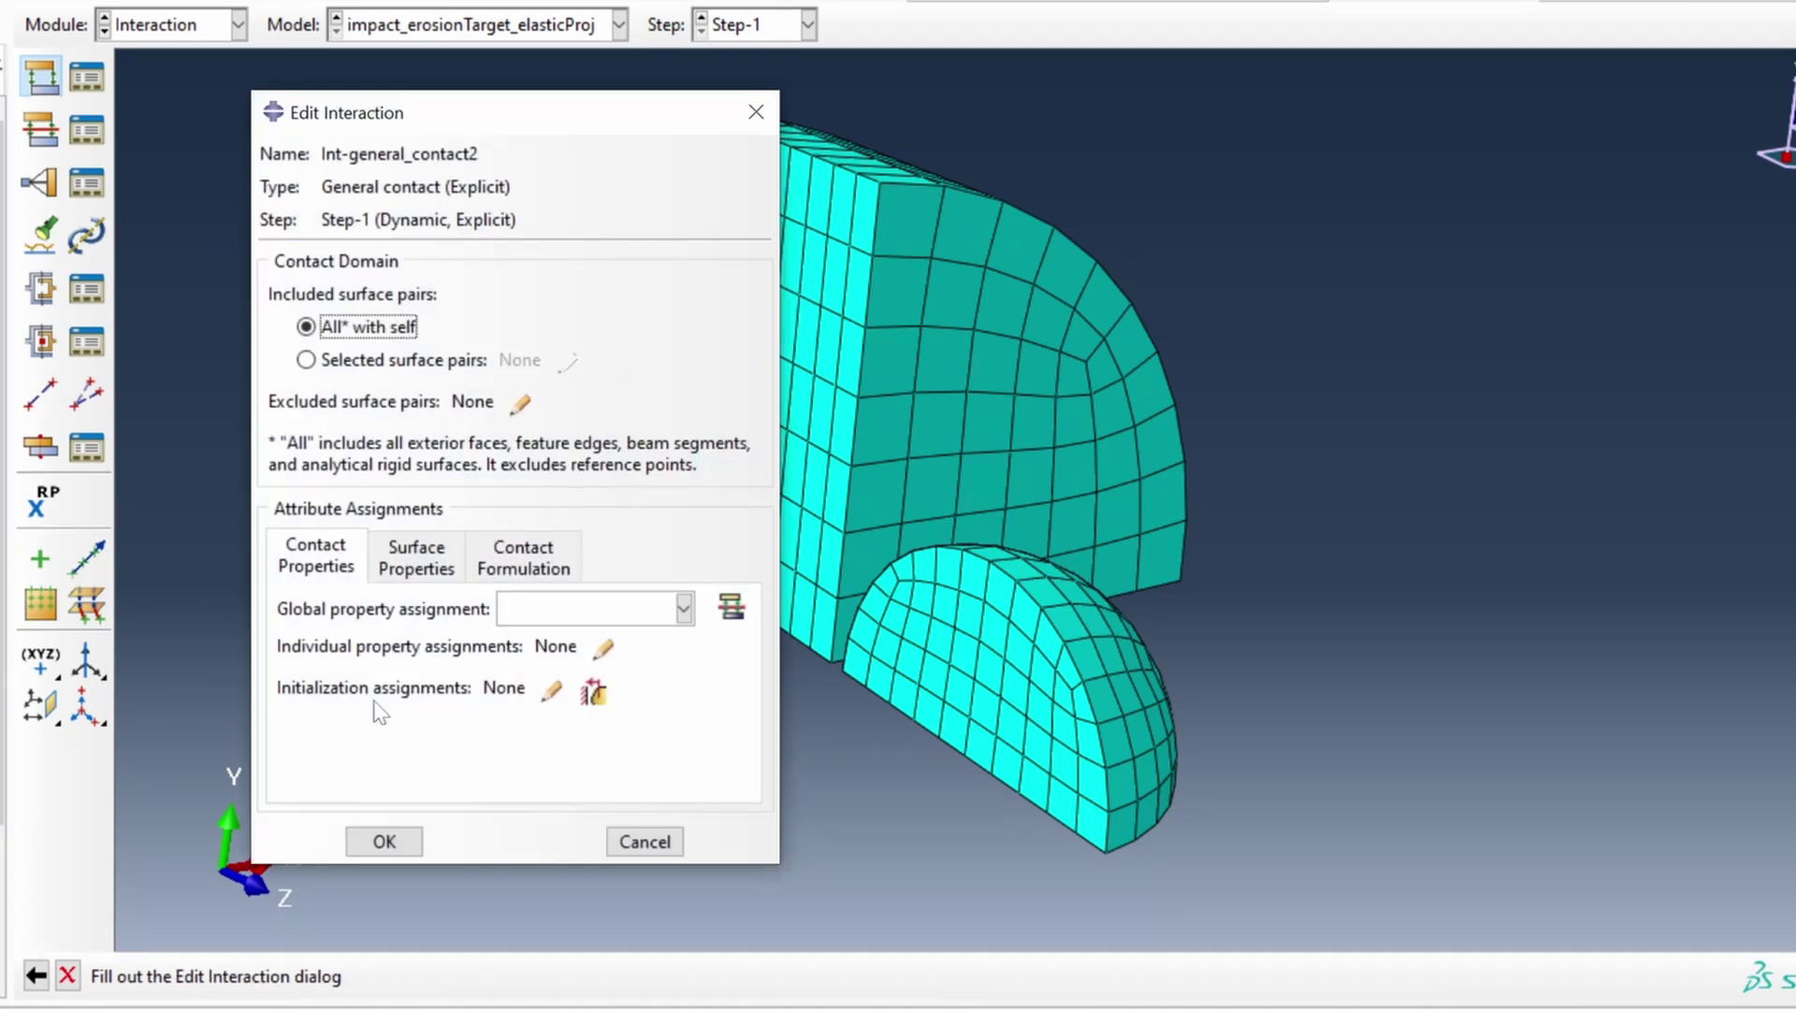
# Restrict the contact domain to selected surface pairs and include PROJECTILE-1.SURF_ALL with TARGET-1.SURF_ALL.
pyautogui.click(414, 365)
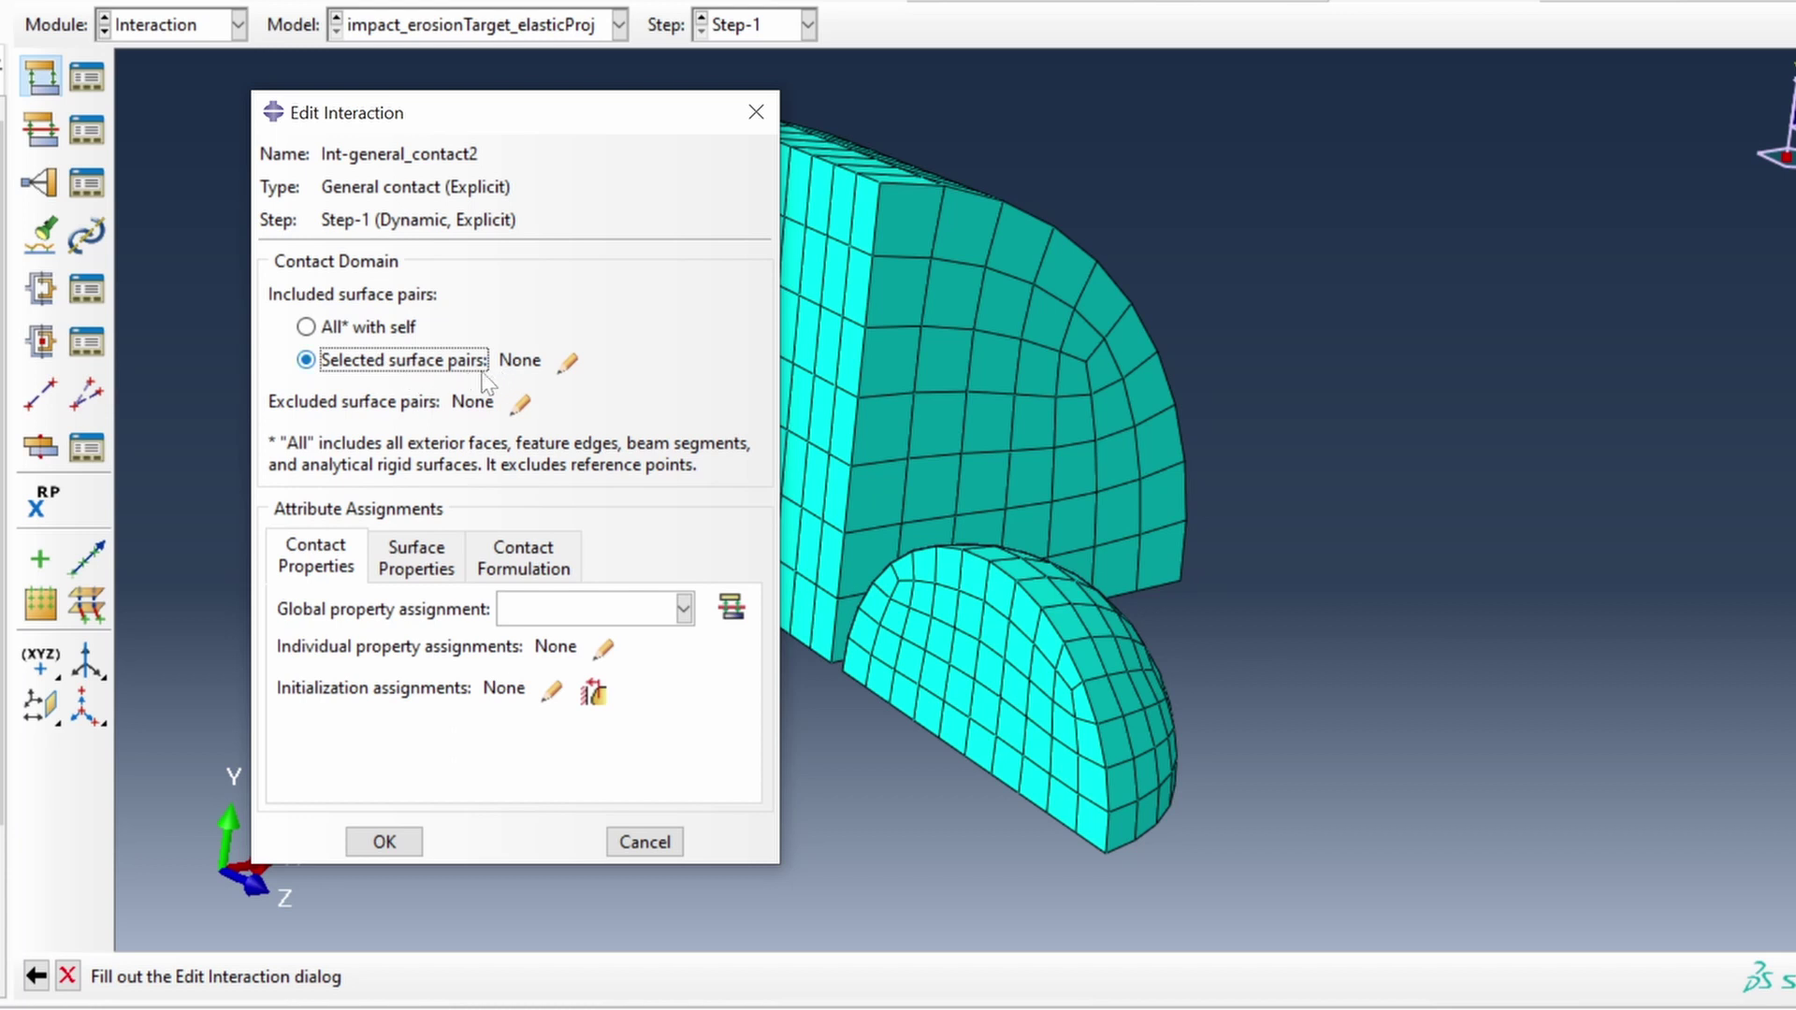
pyautogui.click(573, 369)
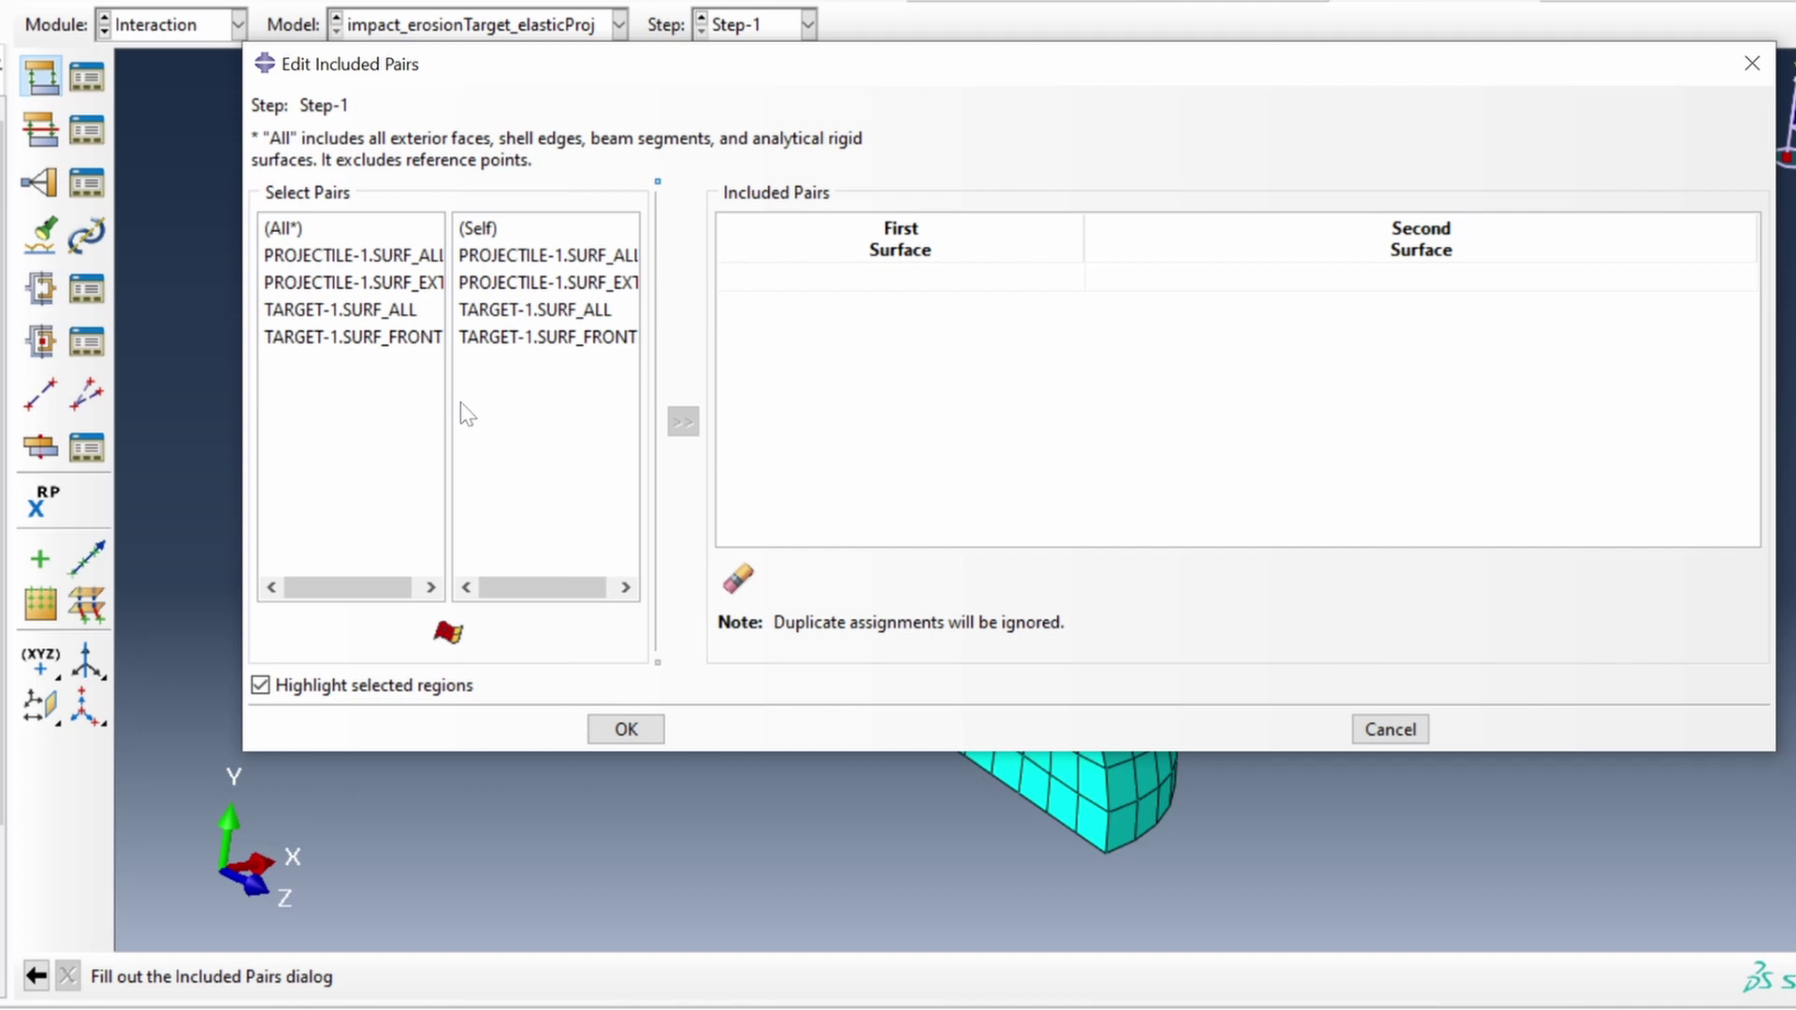
pyautogui.click(360, 261)
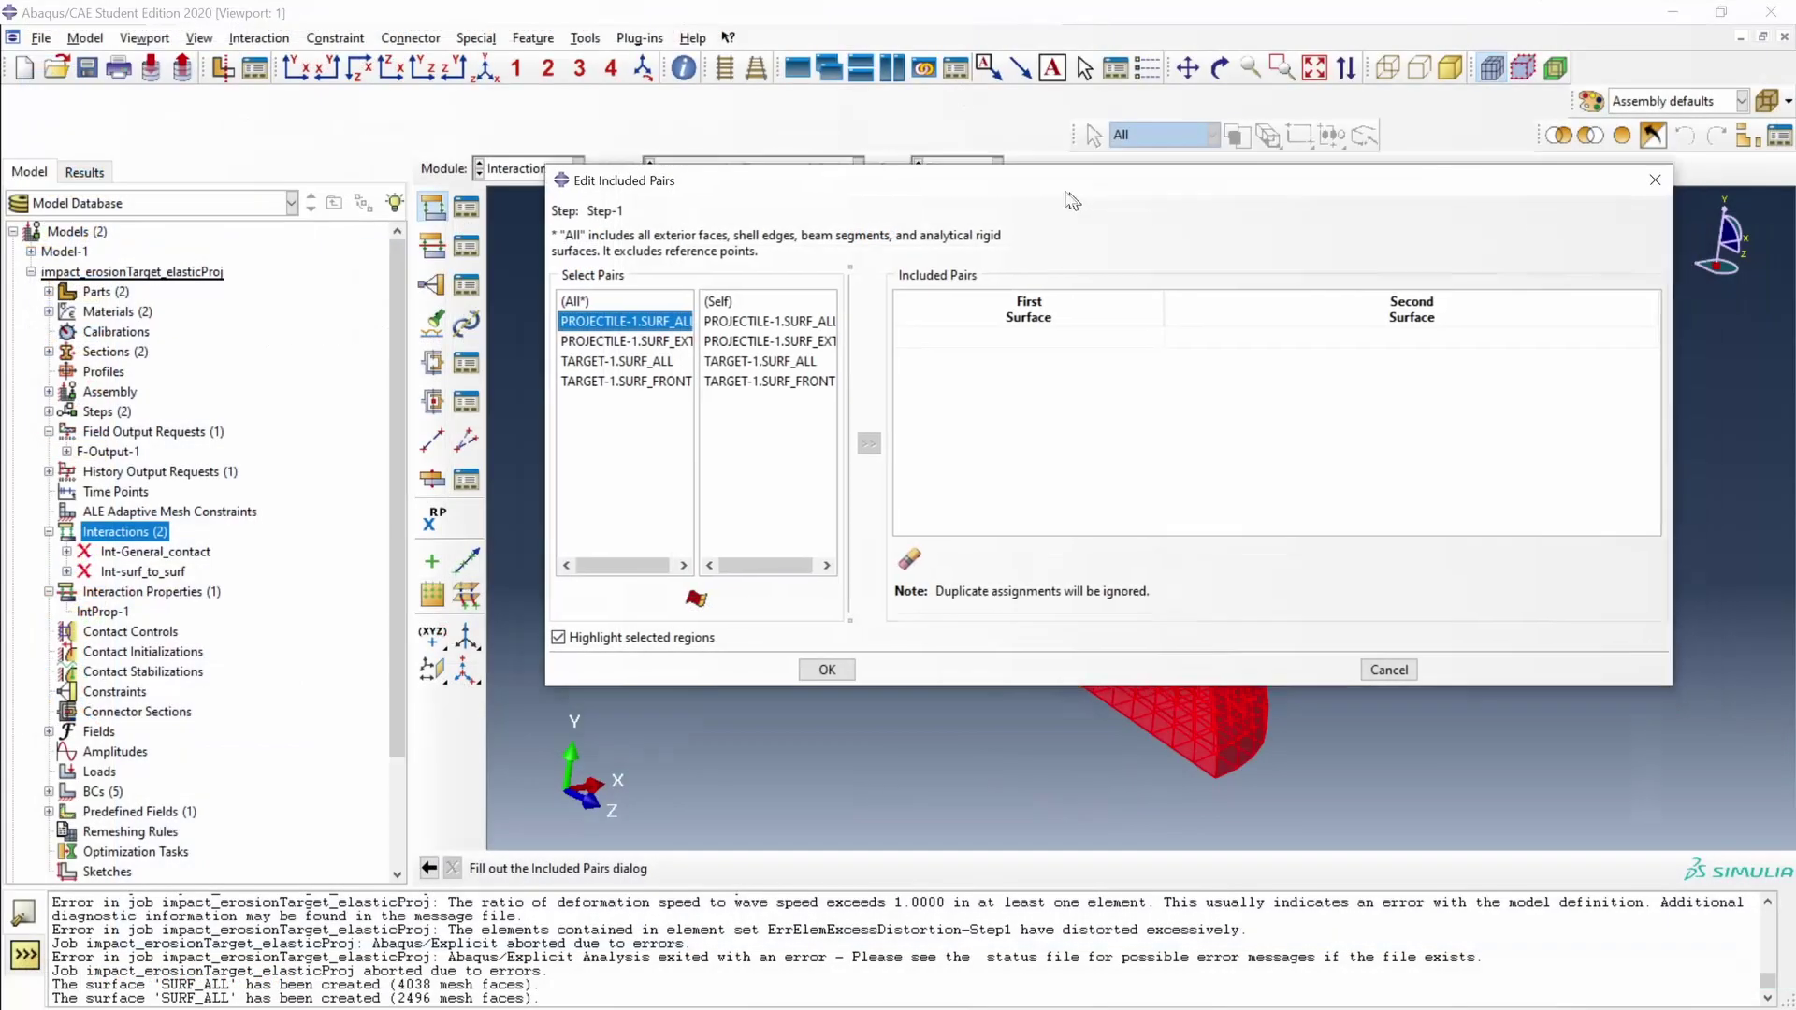
pyautogui.moveTo(804, 80); pyautogui.dragTo(781, 56)
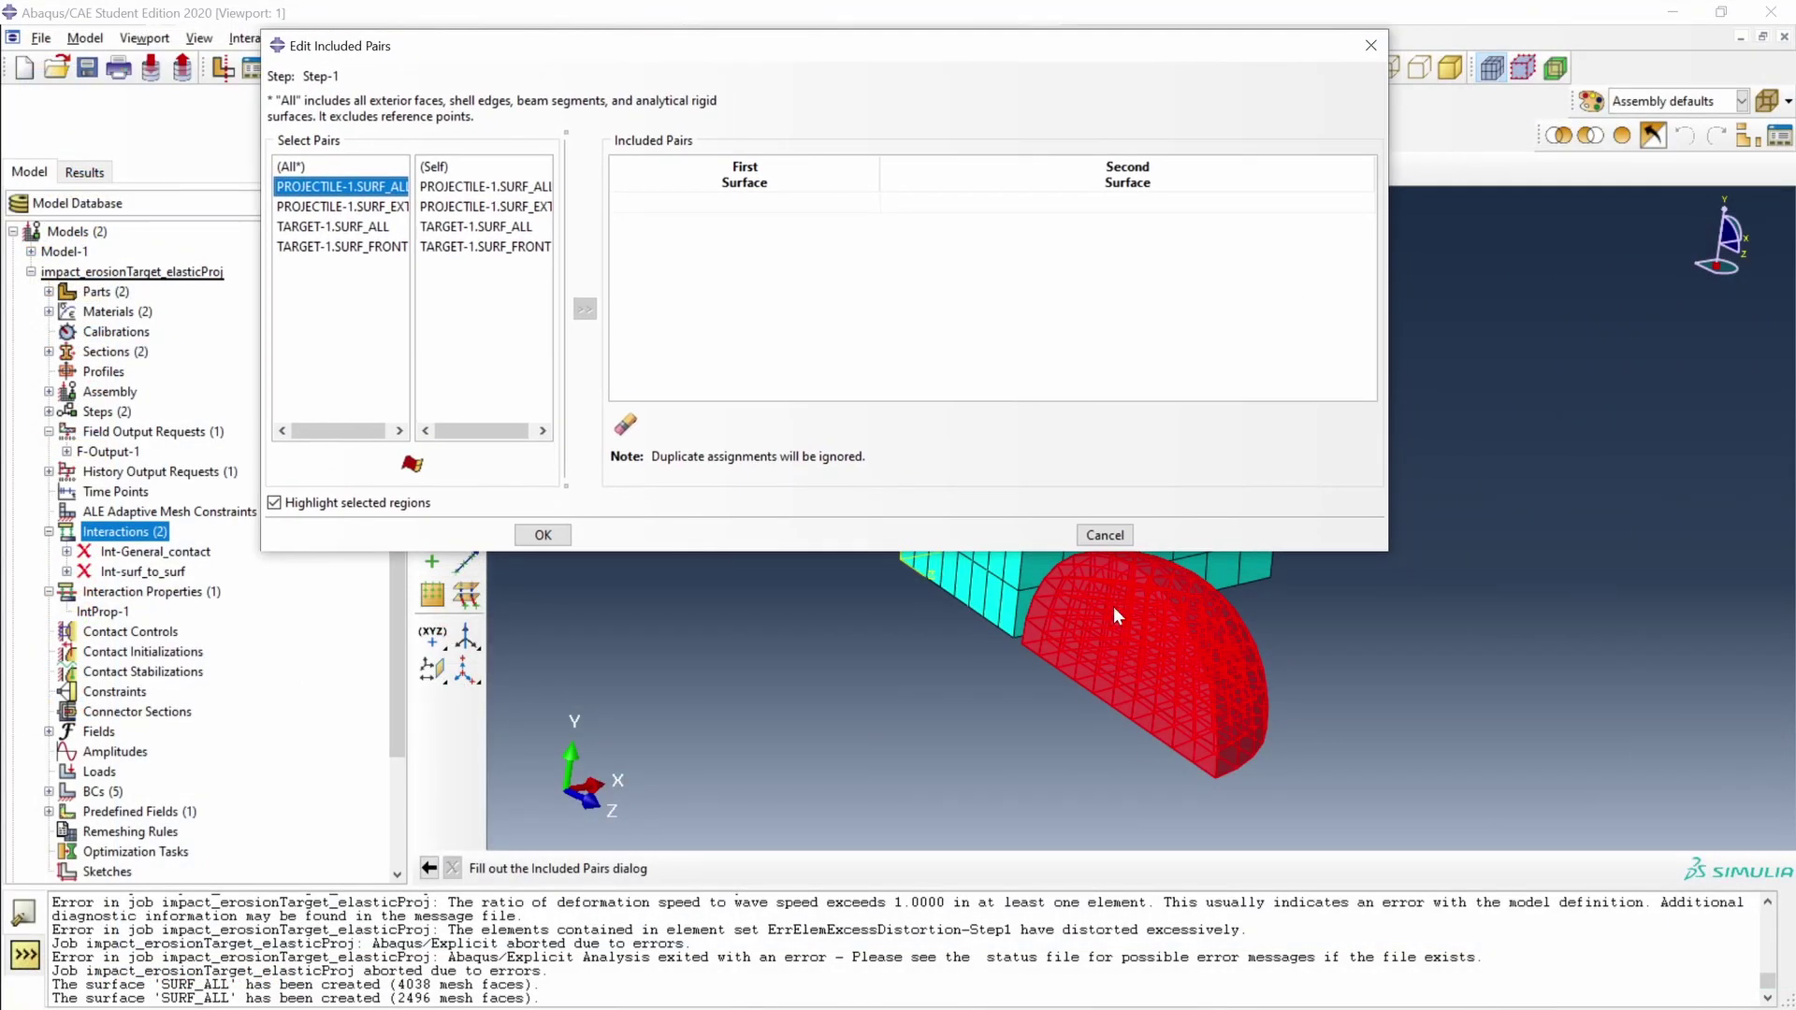
pyautogui.click(481, 227)
pyautogui.click(585, 309)
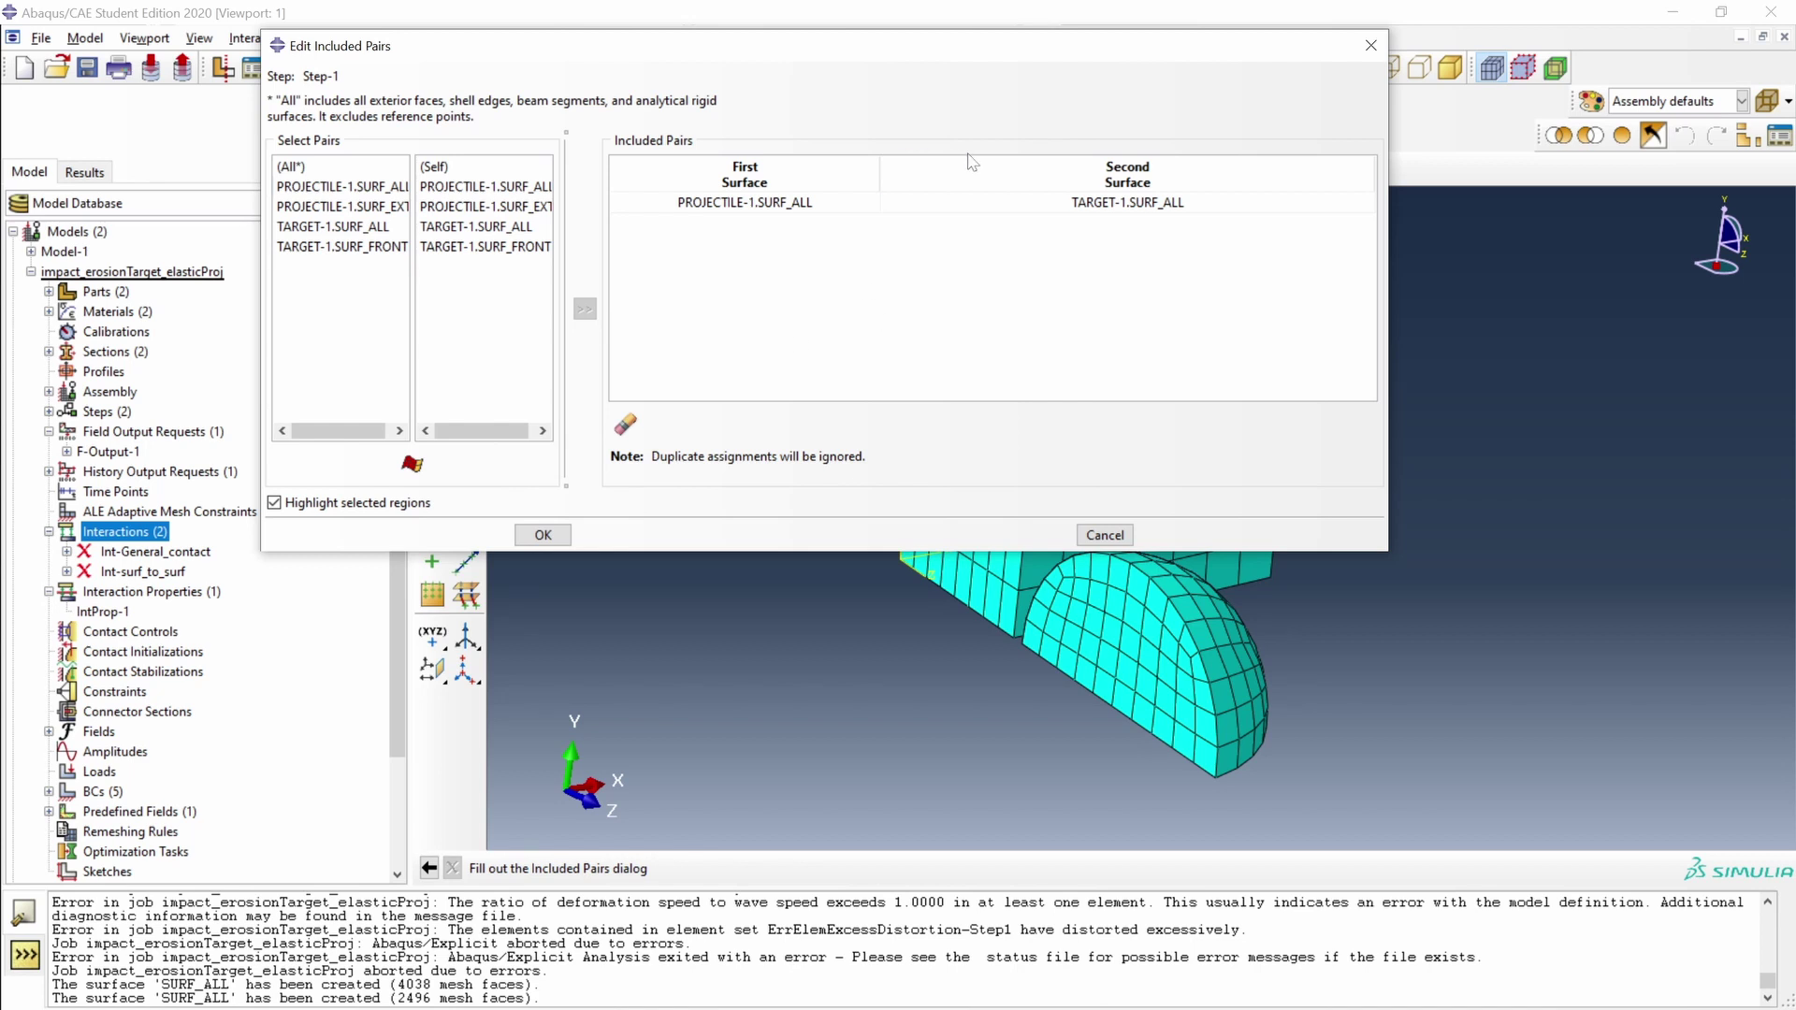
pyautogui.click(553, 538)
# Assign IntProp-1 as the global contact property and finish the Int-general_contact2 interaction.
pyautogui.click(862, 598)
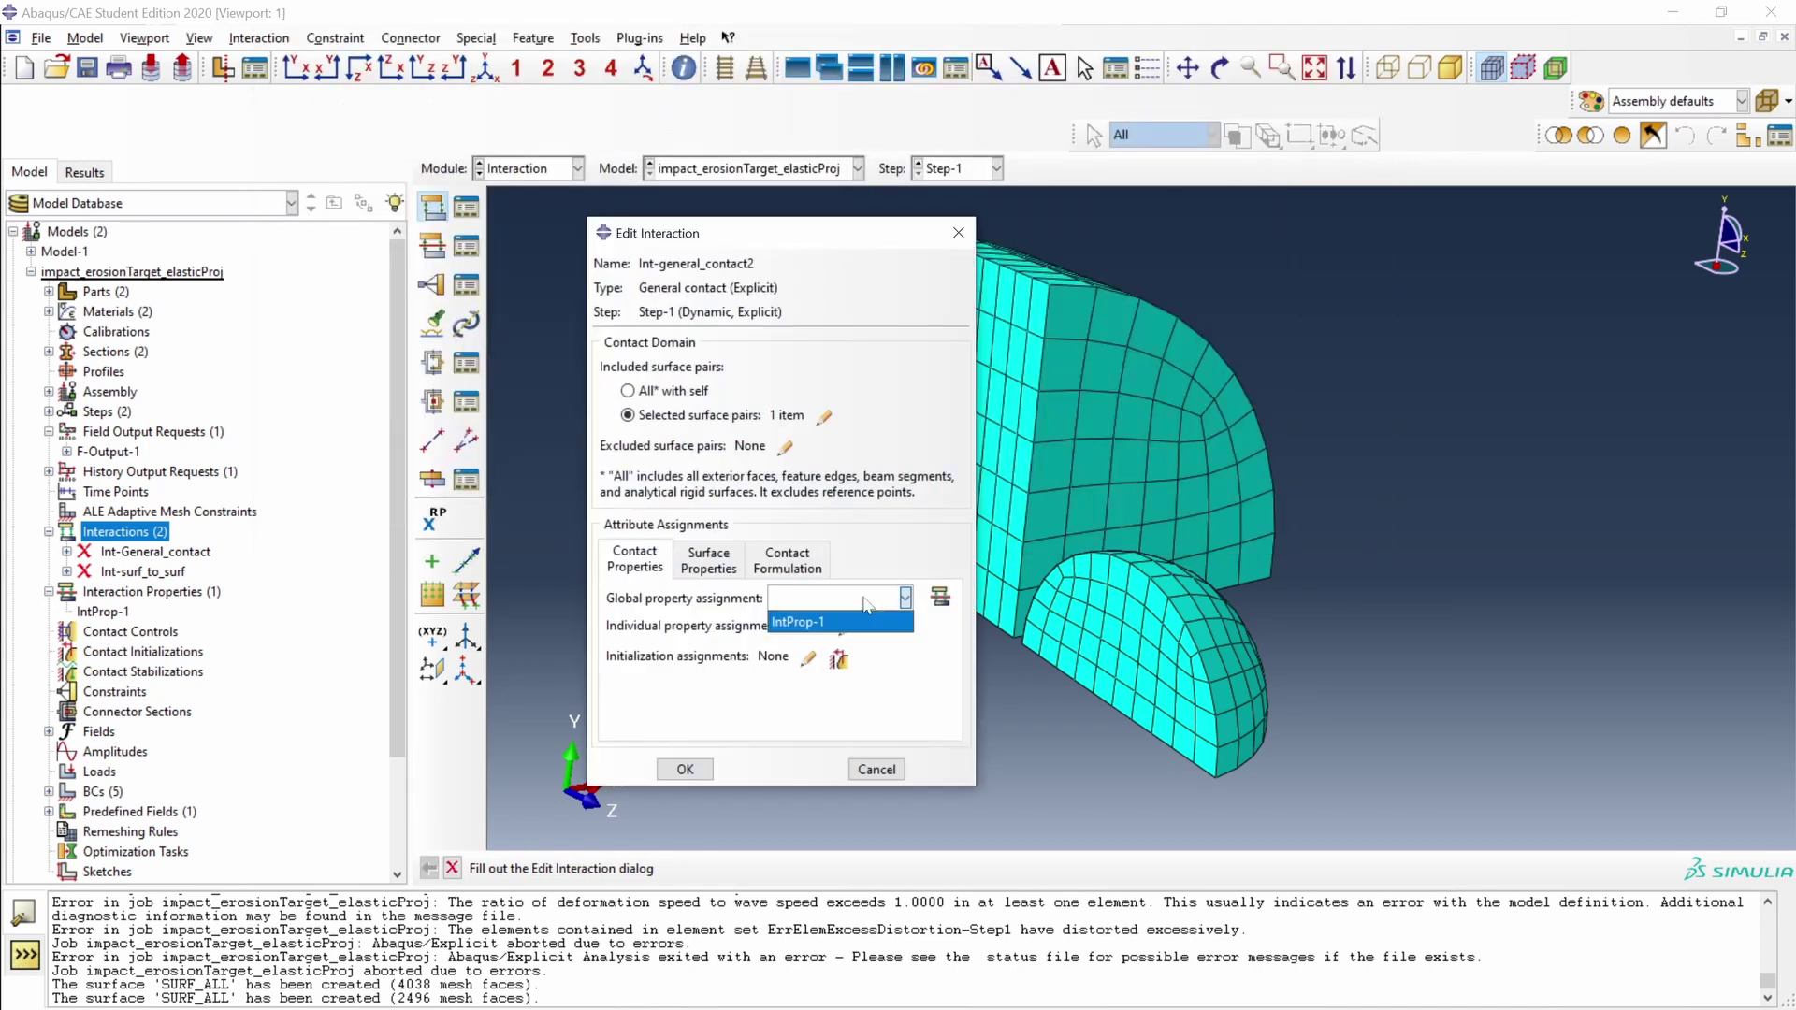
pyautogui.click(862, 624)
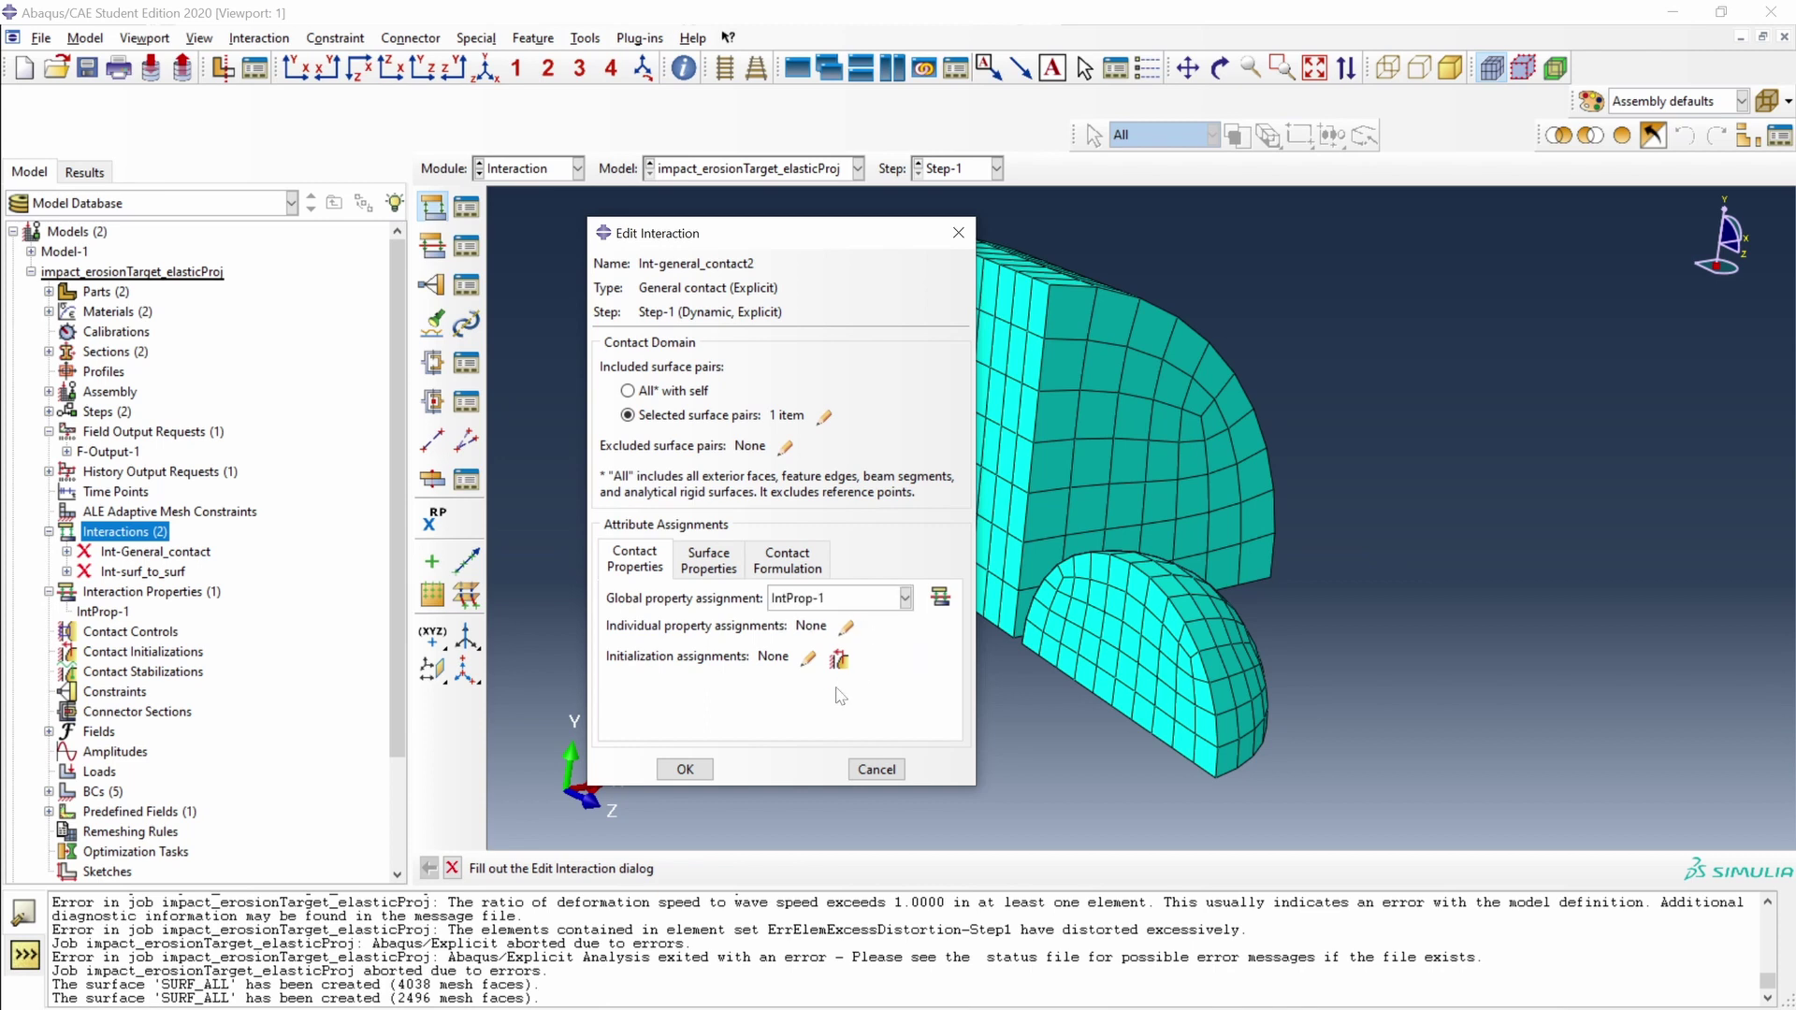
pyautogui.click(686, 770)
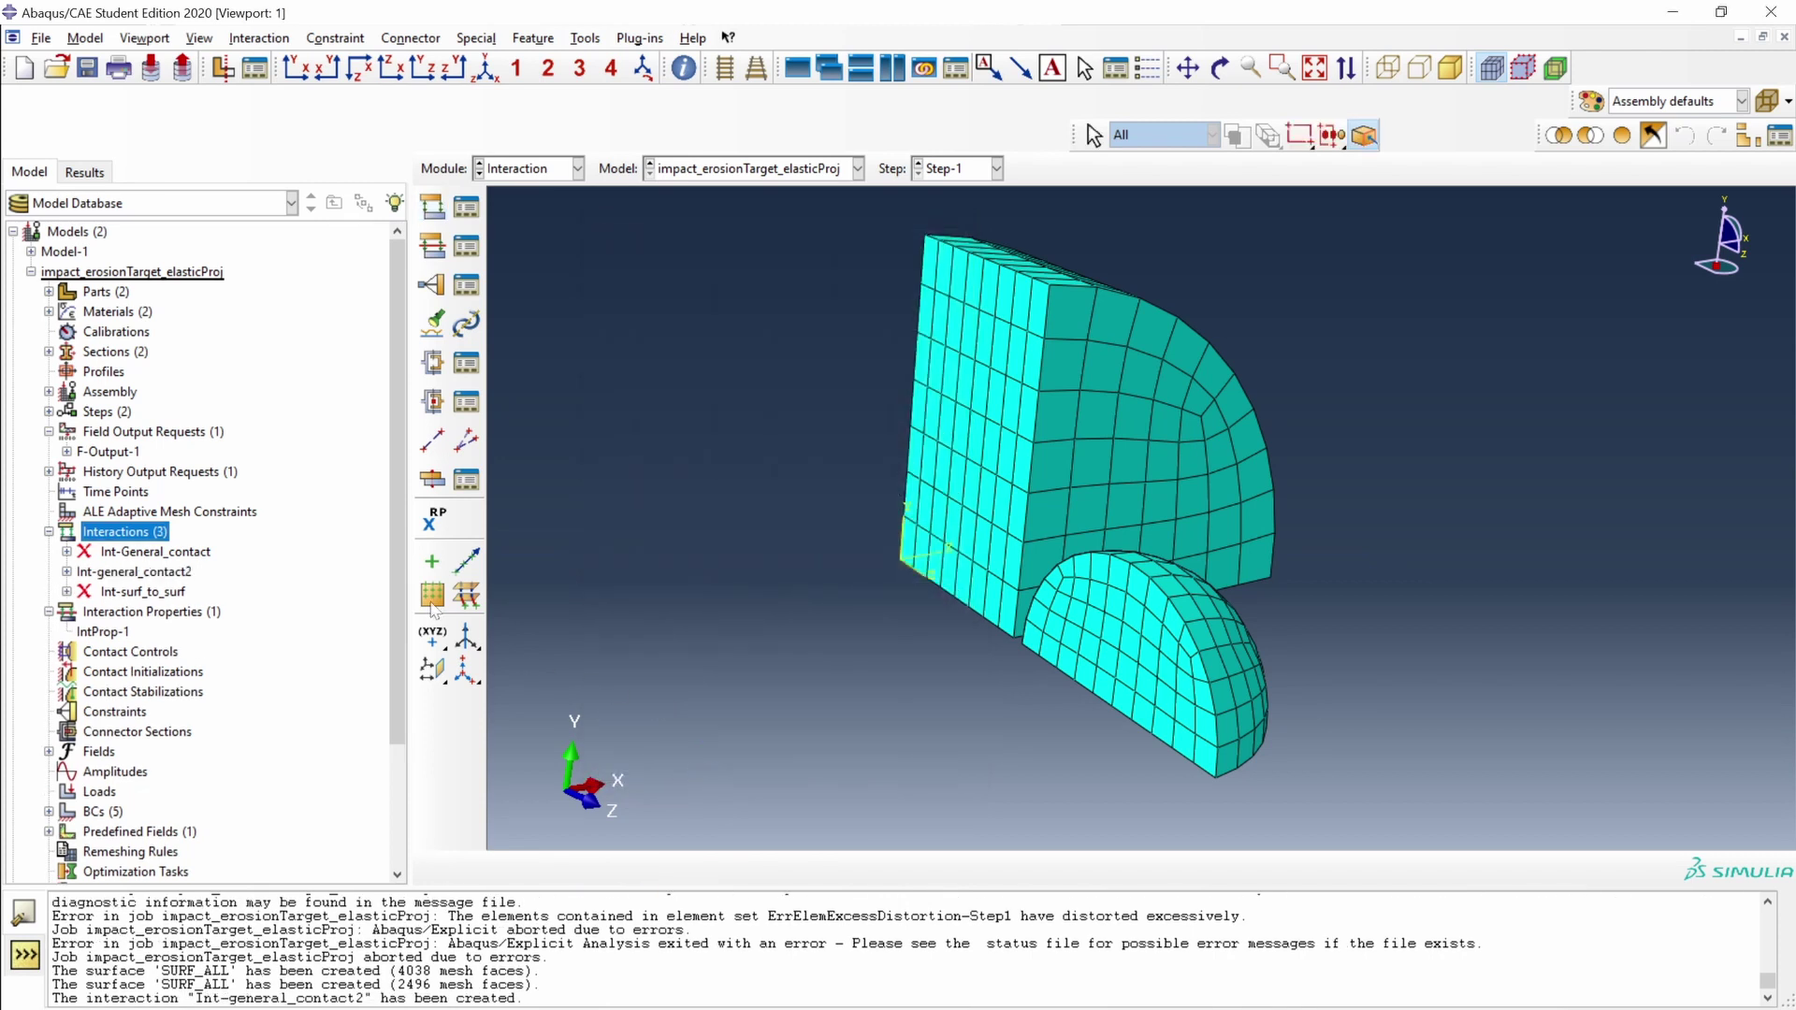
# Resubmit the impact_erosionTarget_elasticProj job for analysis.
pyautogui.scroll(-3, 374, 682)
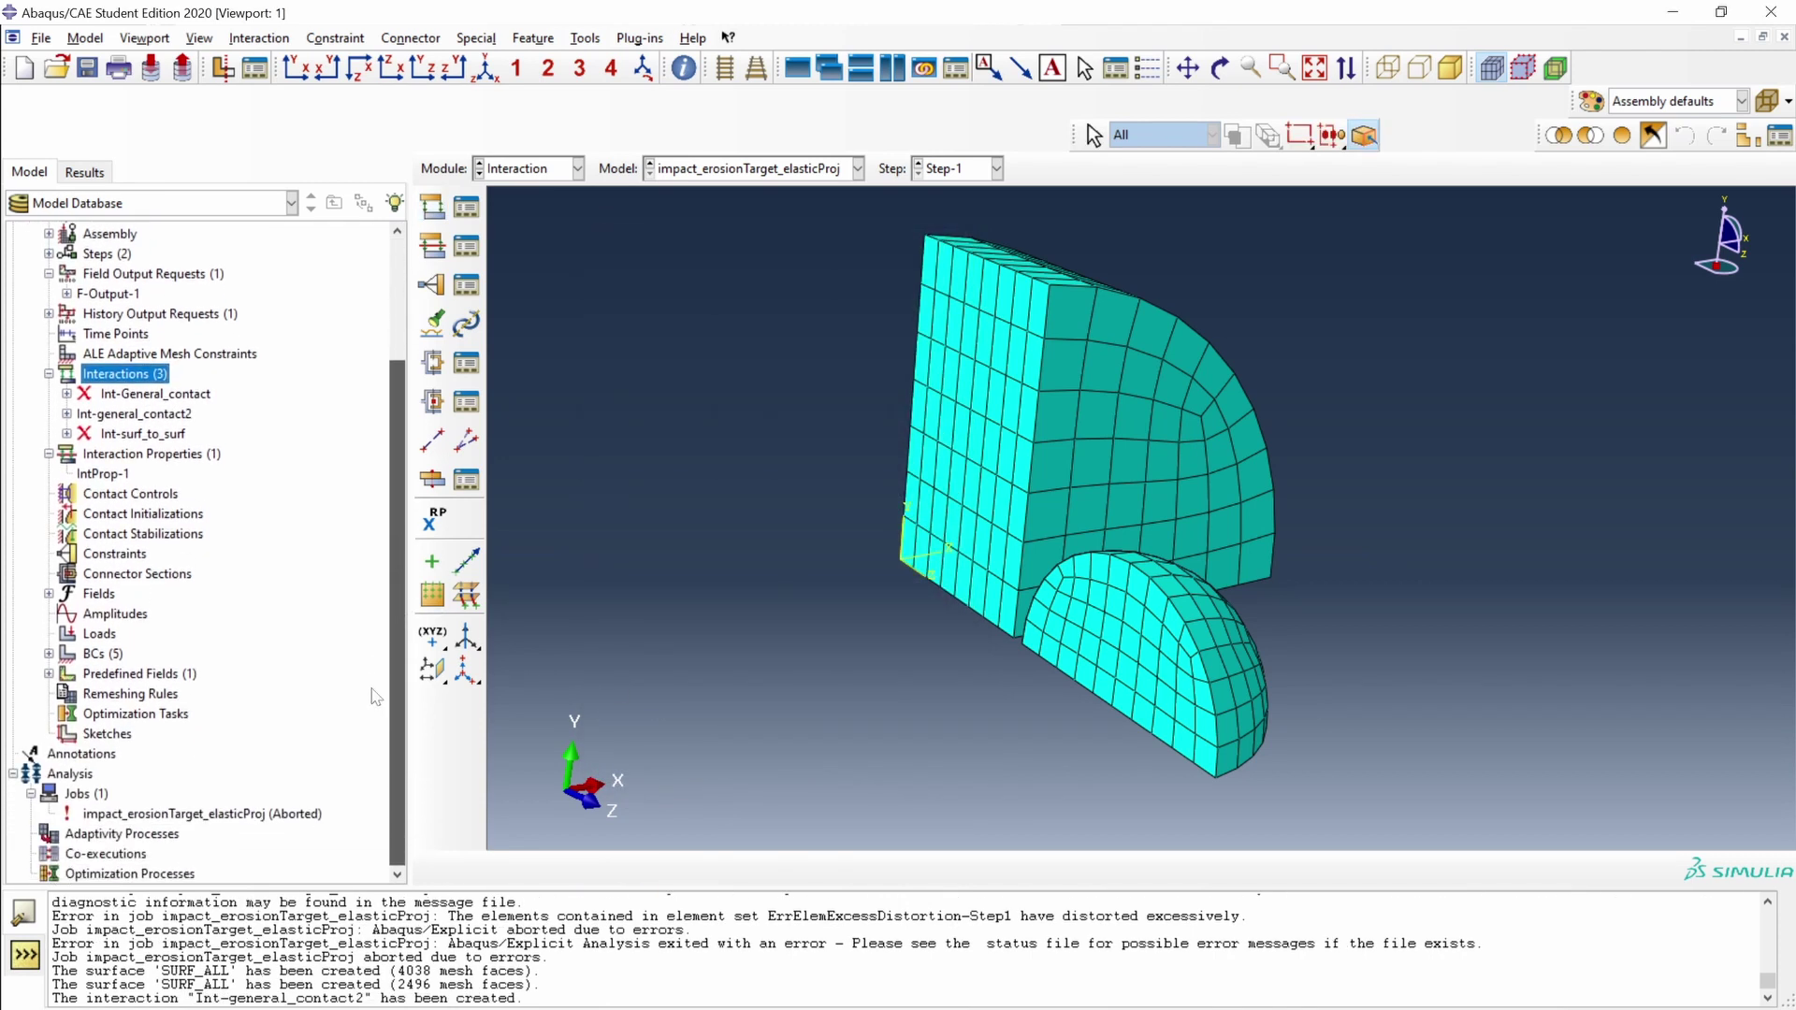
pyautogui.scroll(-1, 374, 684)
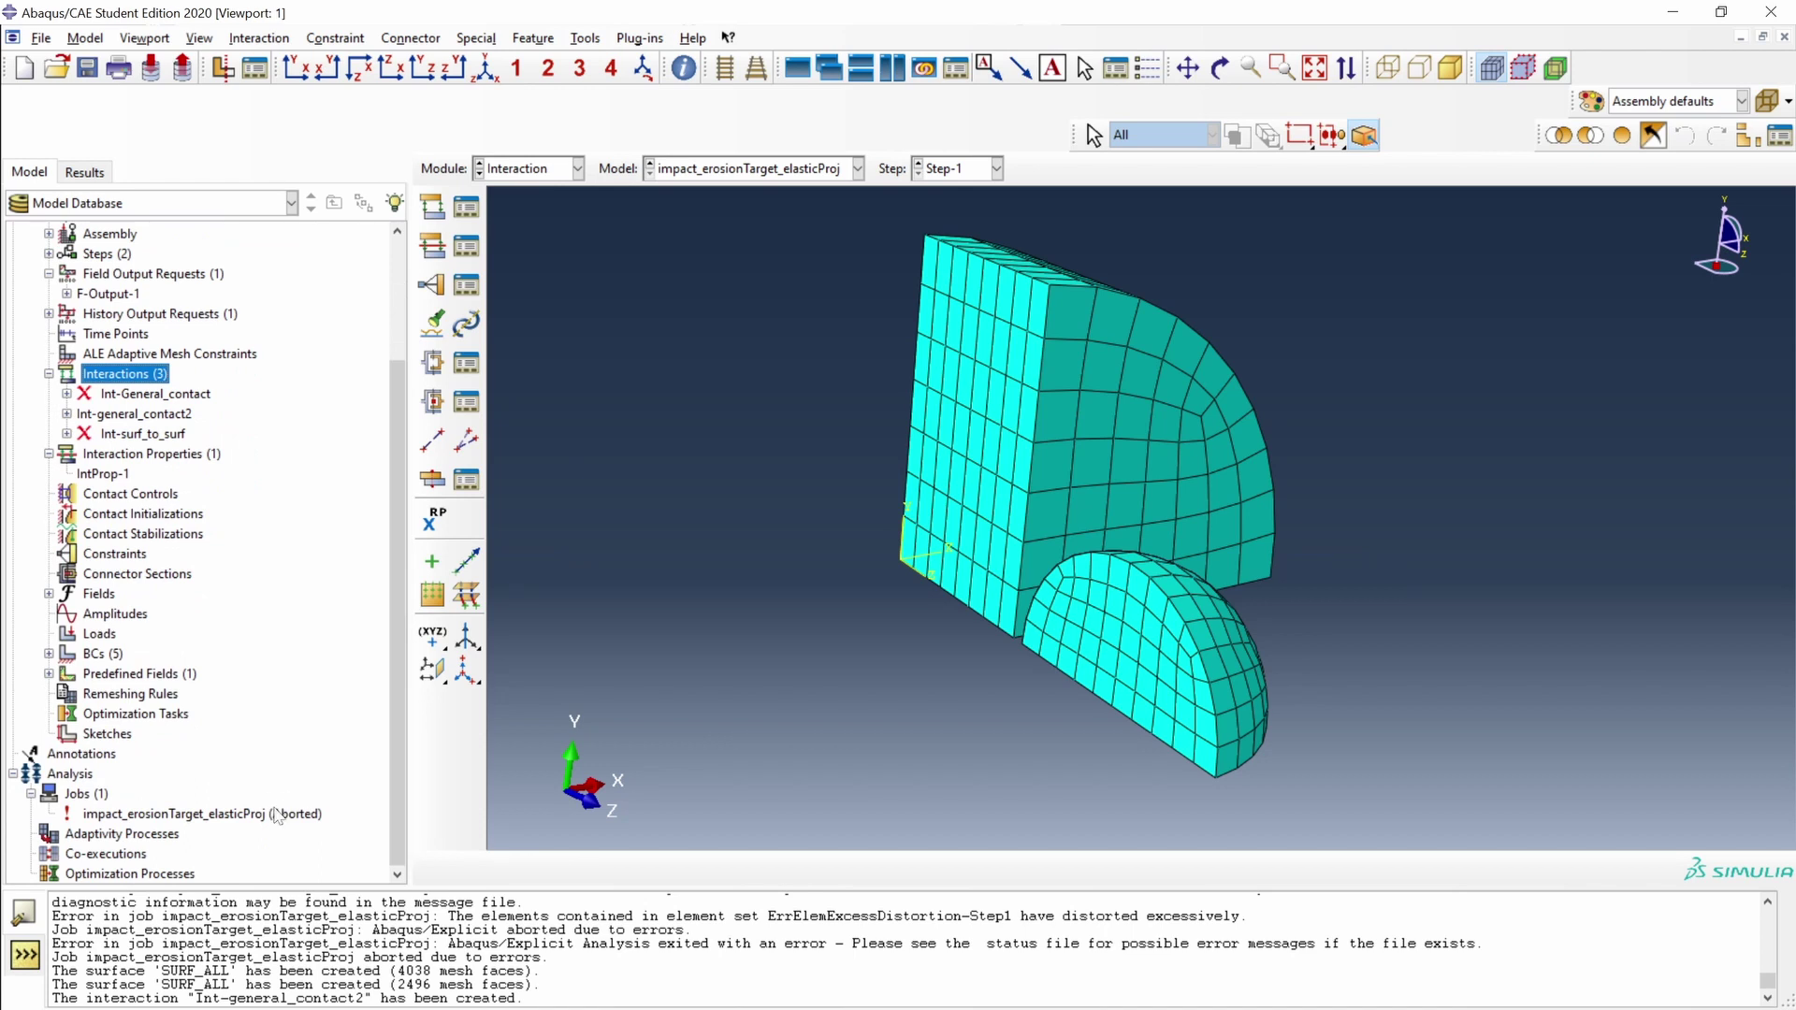
pyautogui.rightClick(238, 825)
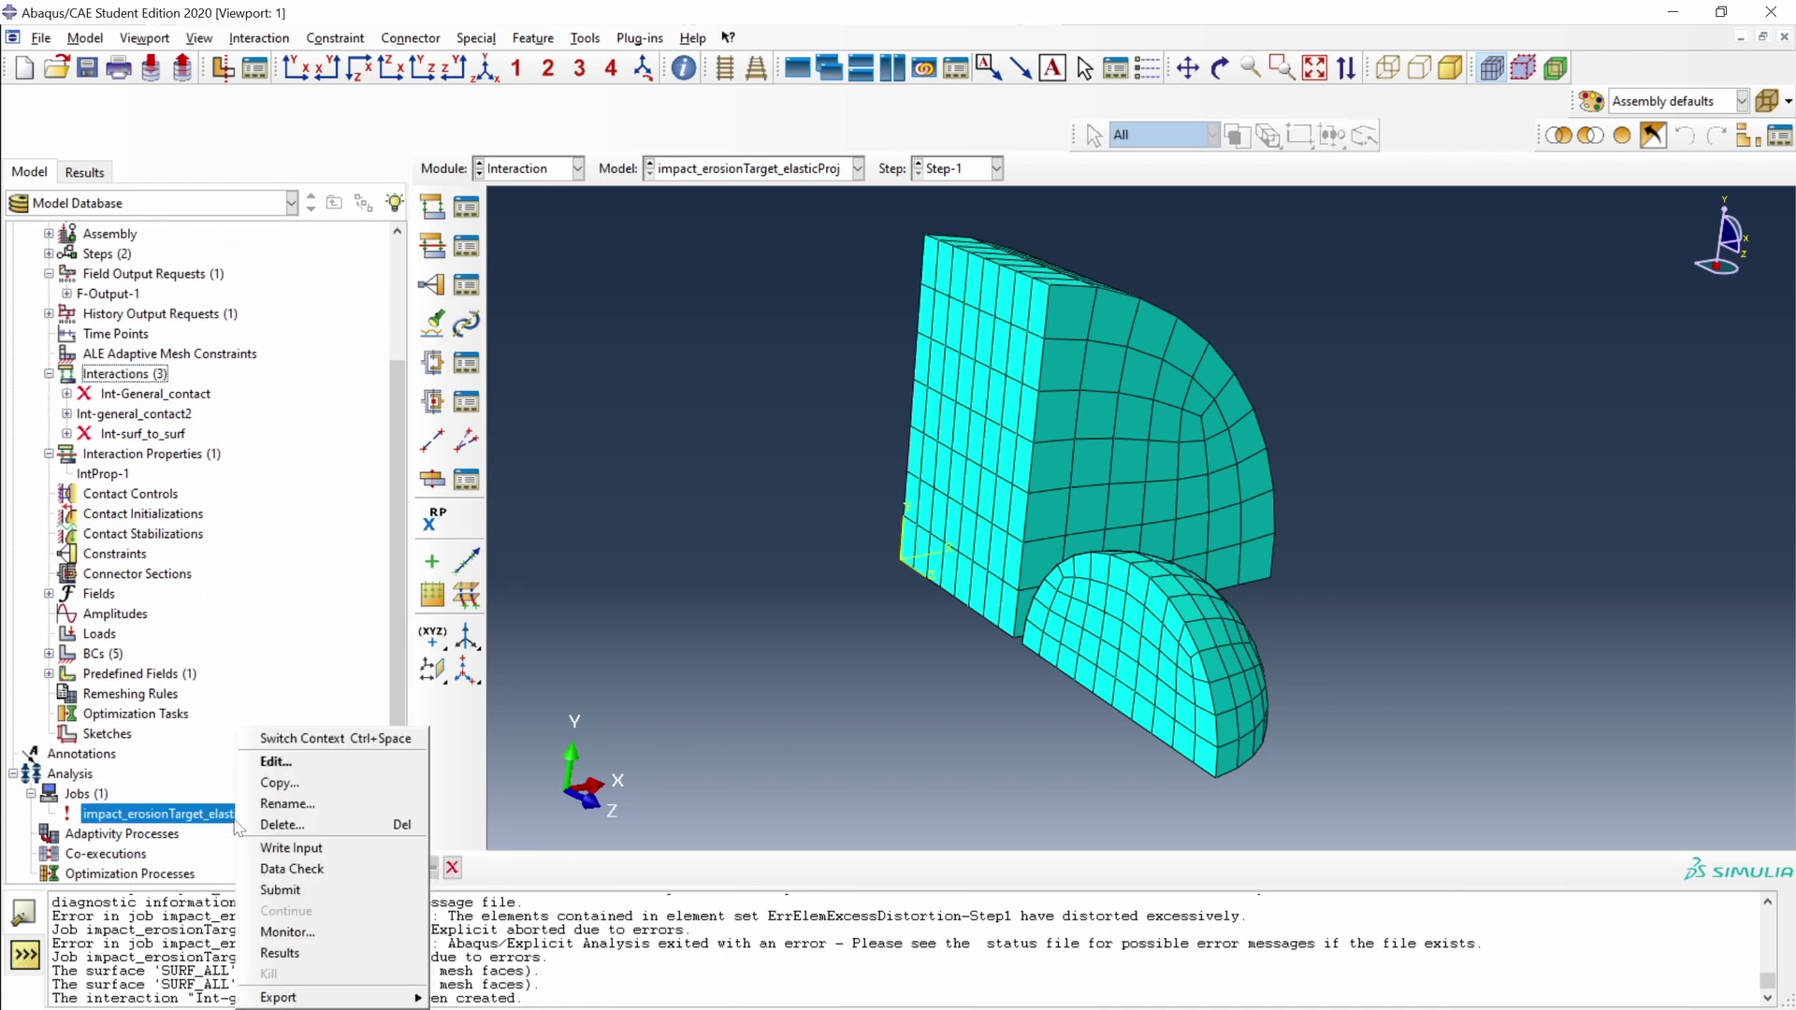
pyautogui.click(279, 890)
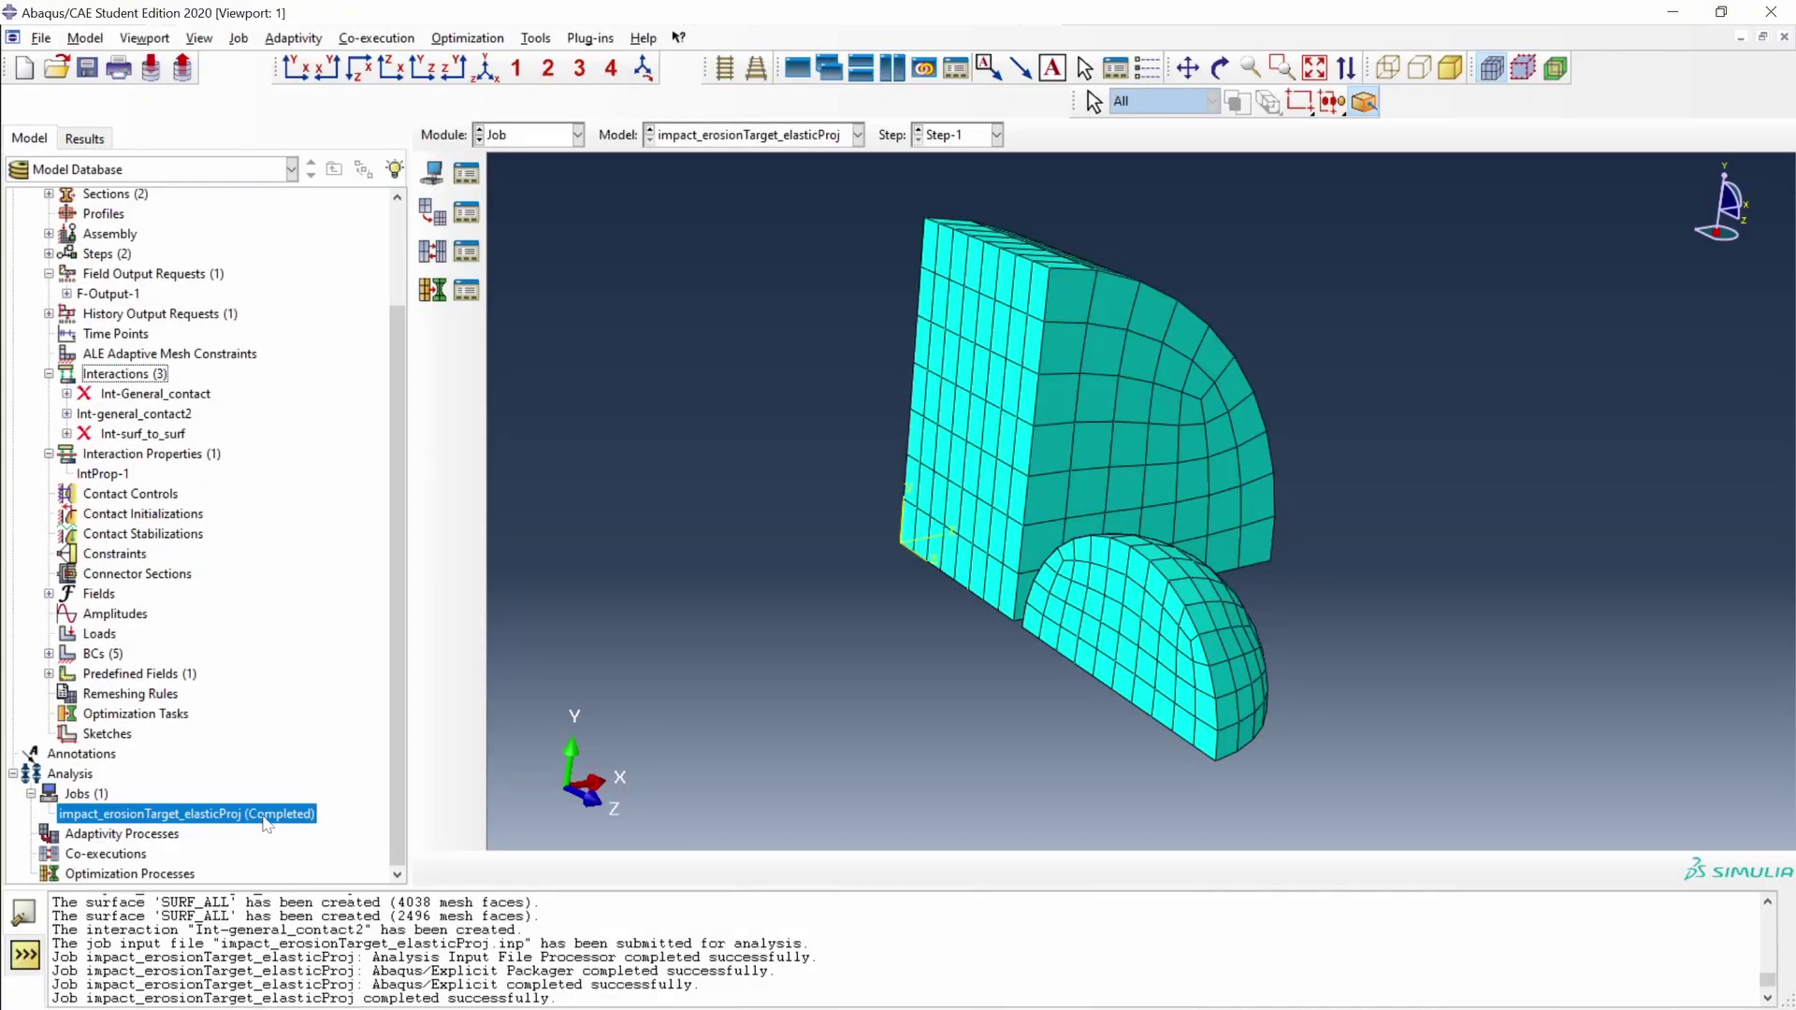
# Open the job's results and plot the Mises stress contours on the deformed shape, viewed from the projectile side.
pyautogui.rightClick(269, 823)
pyautogui.click(327, 951)
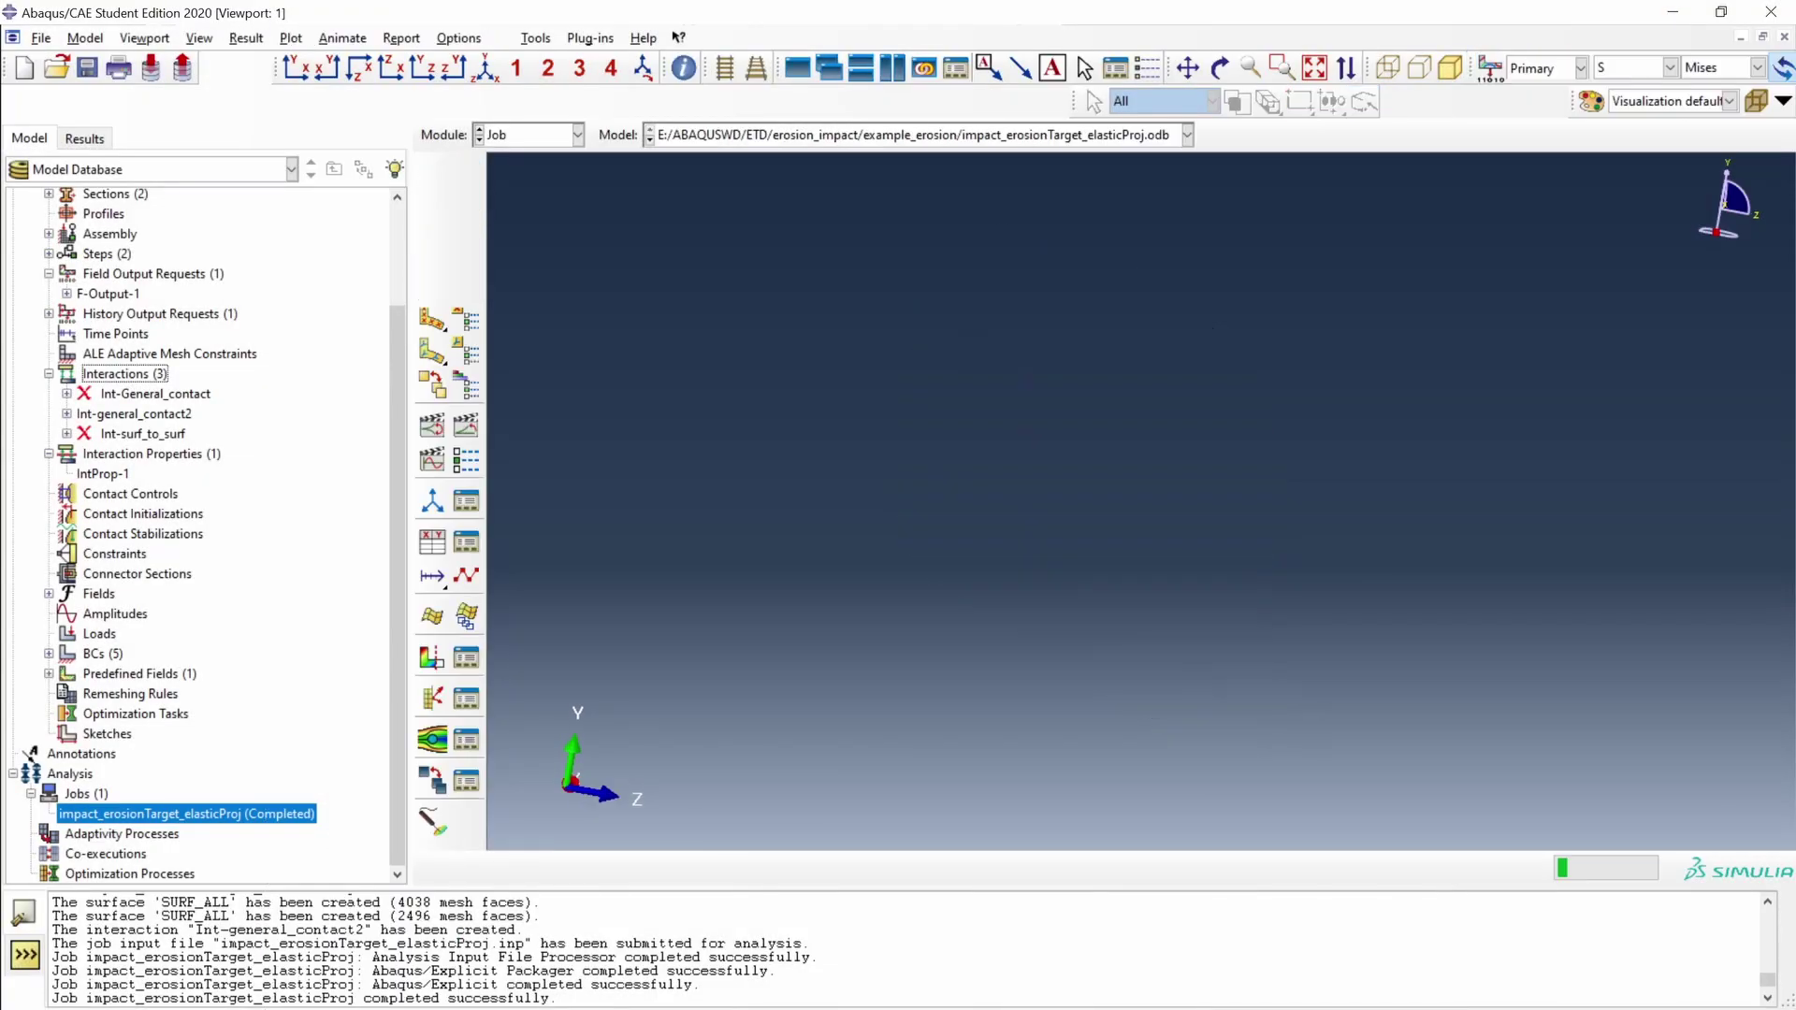
pyautogui.click(433, 324)
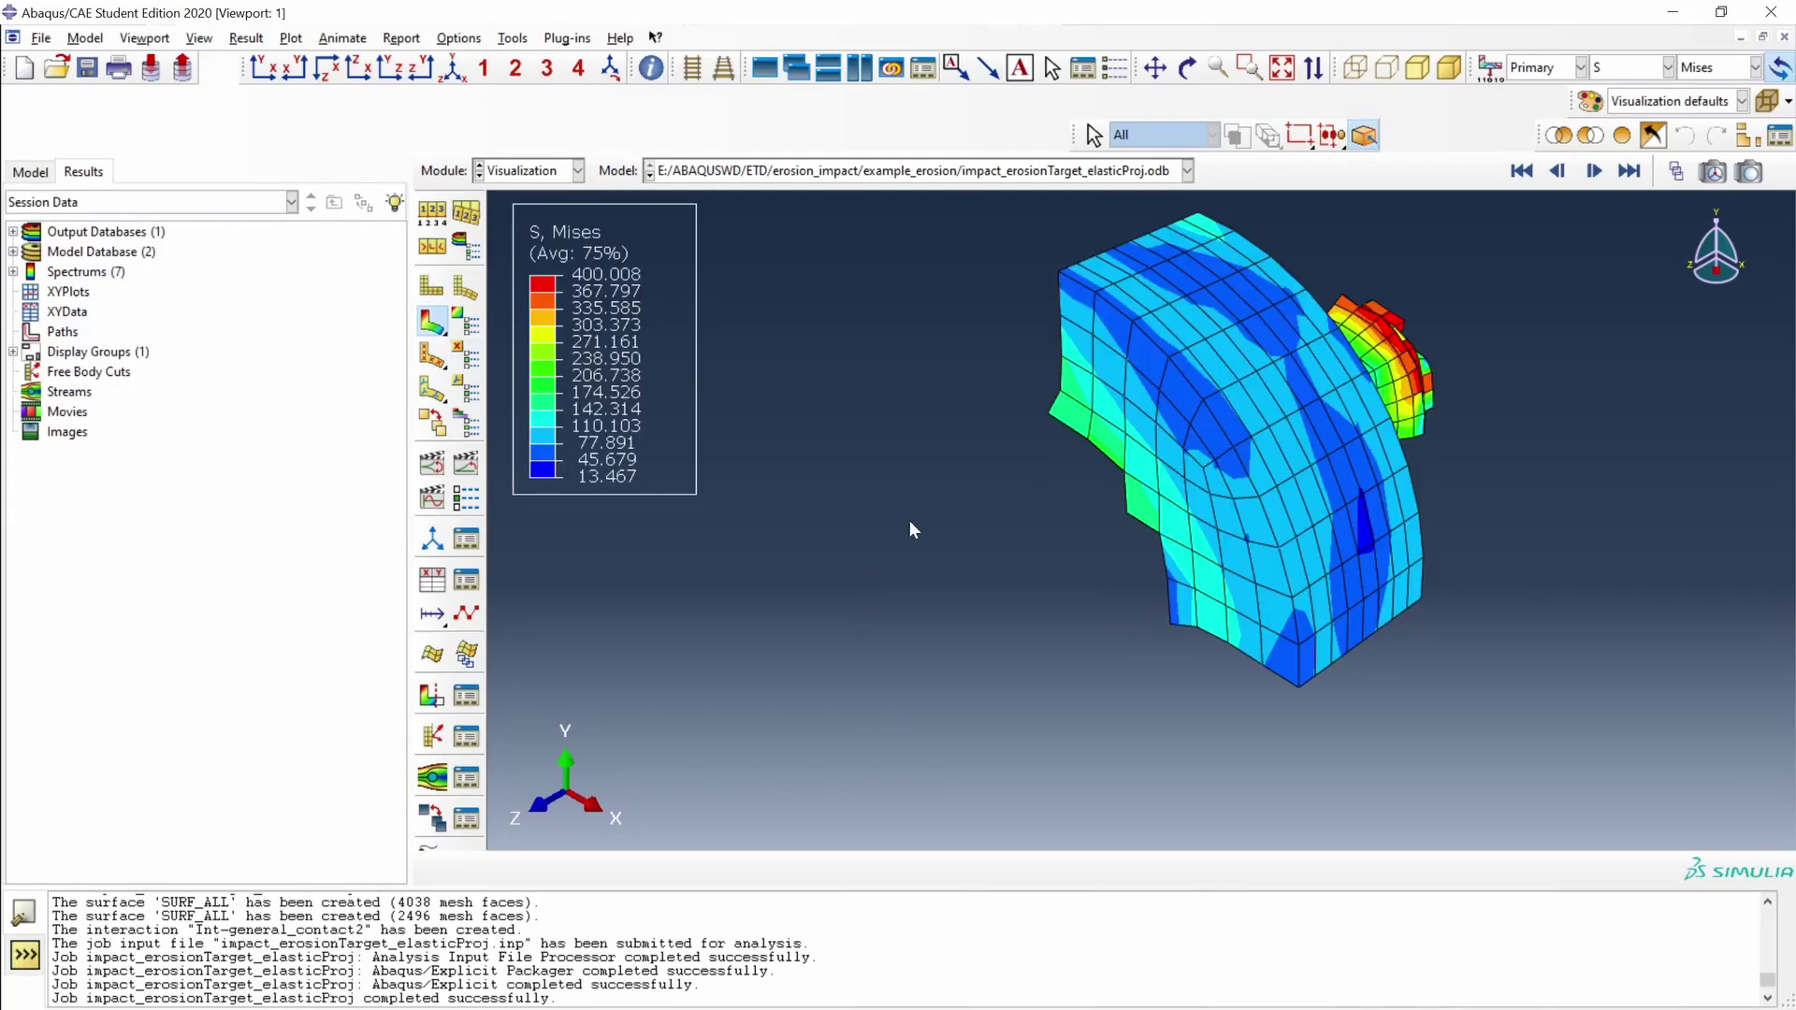
pyautogui.keyDown('ctrl'); pyautogui.keyDown('alt'); pyautogui.moveTo(1165, 669); pyautogui.dragTo(769, 444); pyautogui.keyUp('alt'); pyautogui.keyUp('ctrl')
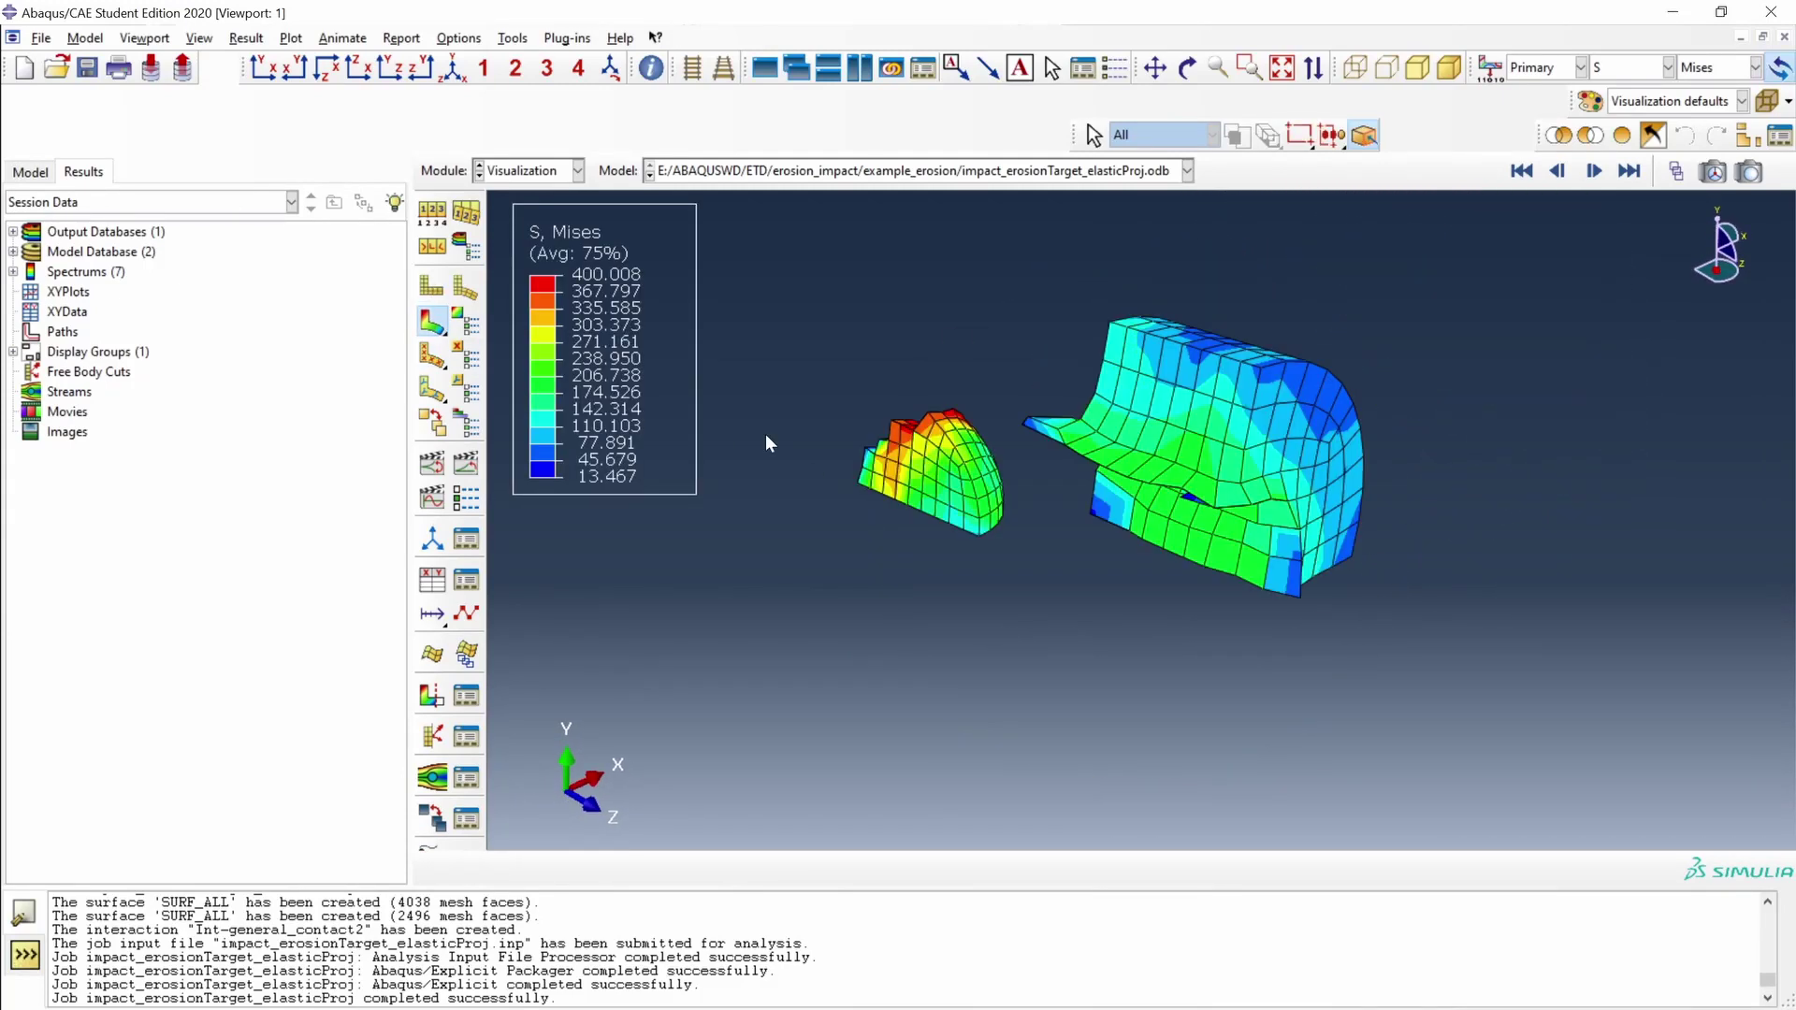
# Animate the impact over time, pausing it to inspect the contact between projectile and target up close.
pyautogui.click(466, 462)
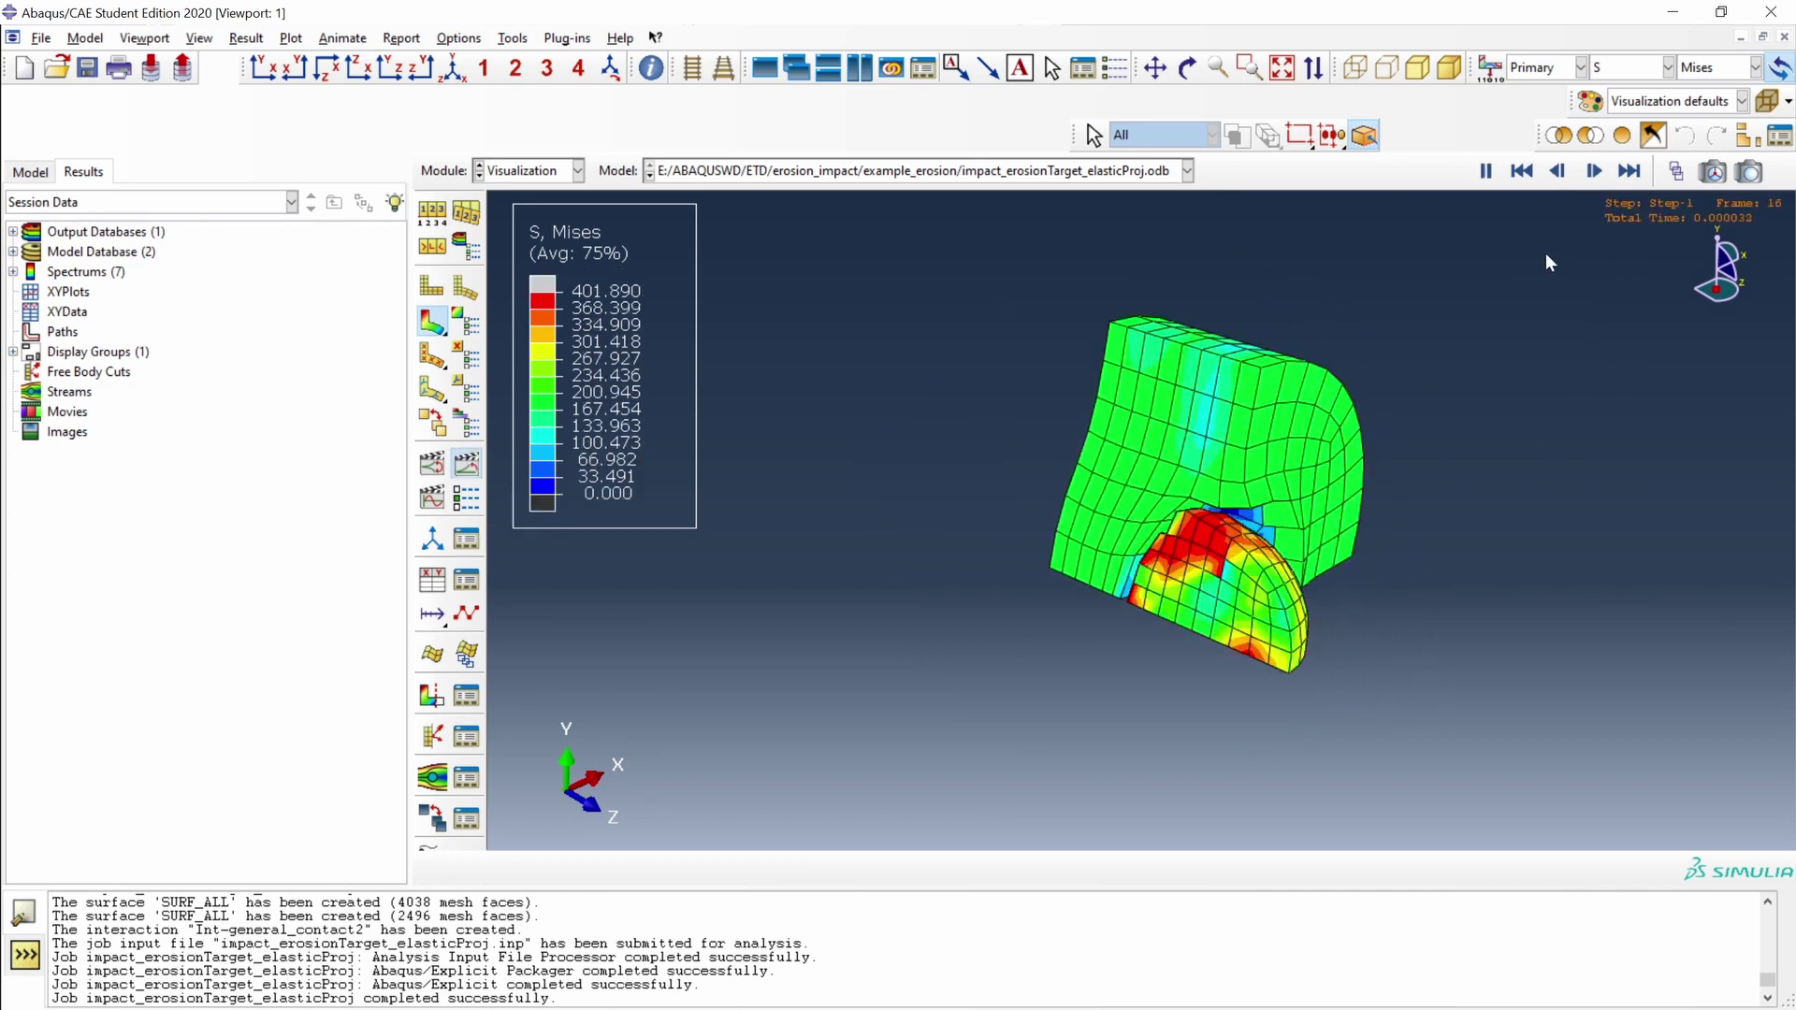
pyautogui.click(1487, 172)
pyautogui.keyDown('ctrl'); pyautogui.keyDown('alt'); pyautogui.moveTo(1249, 591); pyautogui.dragTo(1289, 529); pyautogui.keyUp('alt'); pyautogui.keyUp('ctrl')
pyautogui.keyDown('ctrl'); pyautogui.keyDown('alt'); pyautogui.moveTo(1289, 529); pyautogui.dragTo(1224, 390, button='right'); pyautogui.keyUp('alt'); pyautogui.keyUp('ctrl')
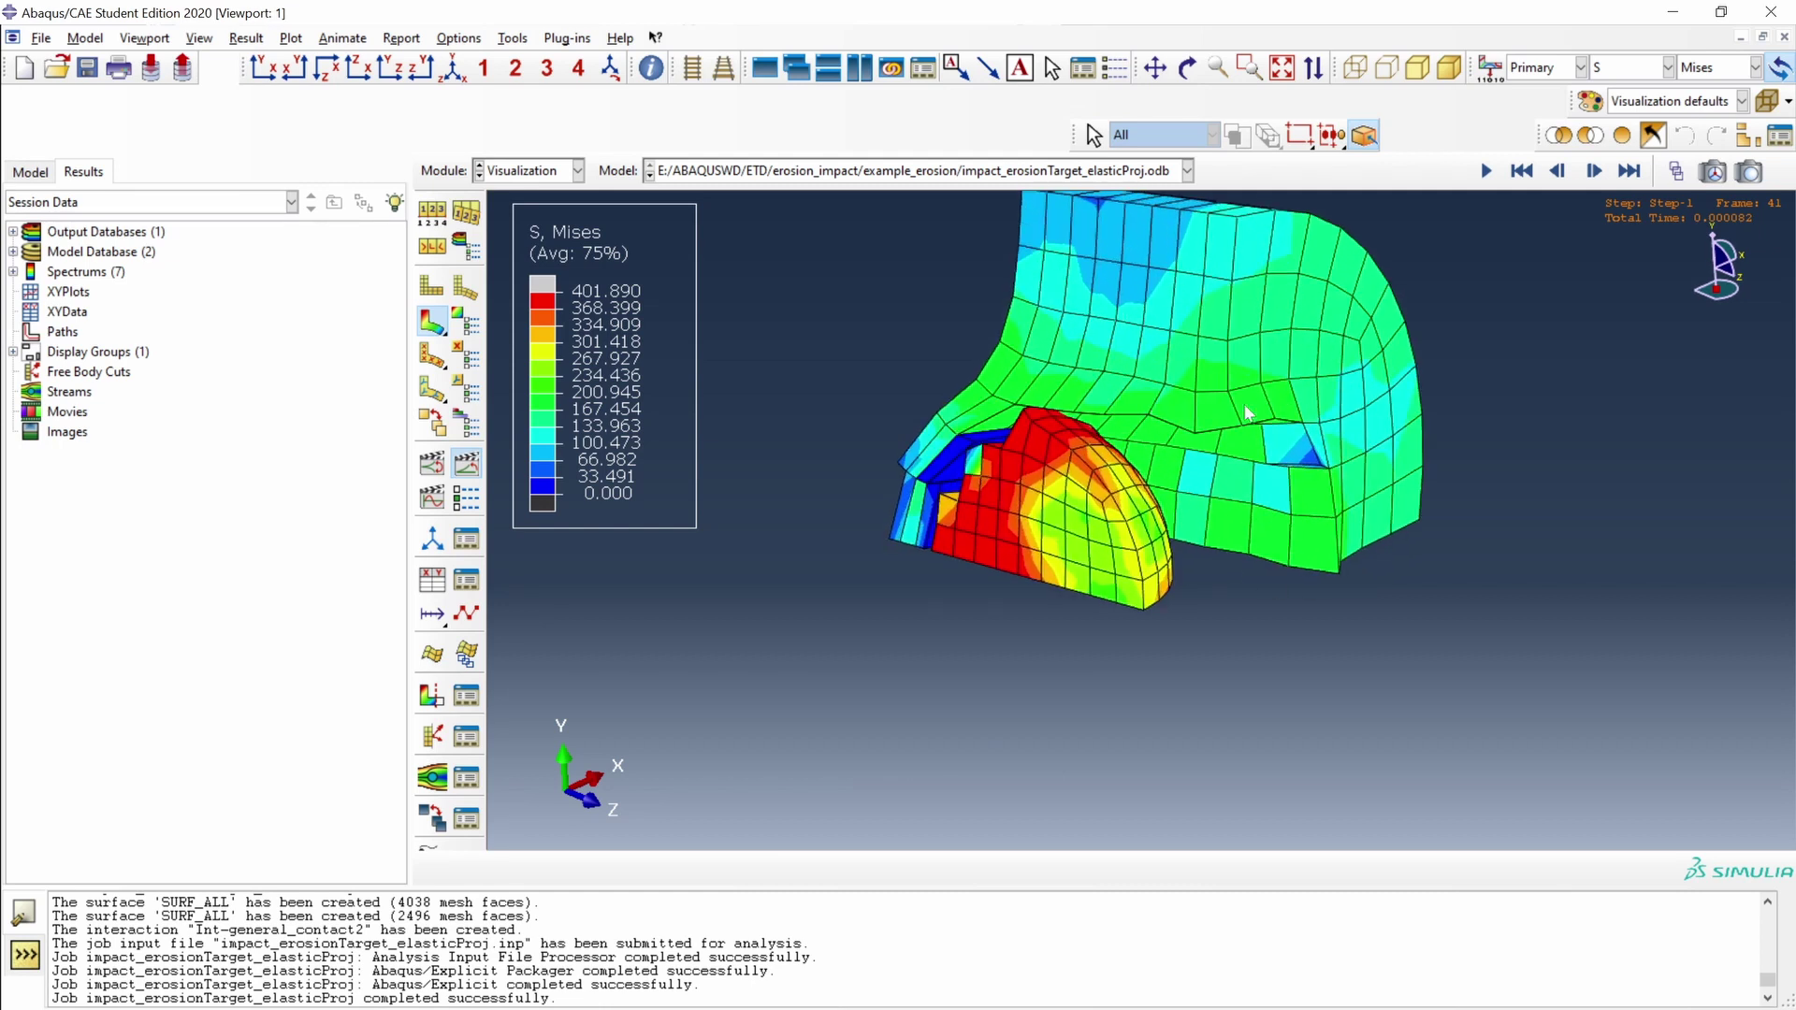
pyautogui.keyDown('ctrl'); pyautogui.keyDown('alt'); pyautogui.moveTo(1082, 609); pyautogui.dragTo(887, 475); pyautogui.keyUp('alt'); pyautogui.keyUp('ctrl')
pyautogui.scroll(3, 886, 476)
pyautogui.click(1485, 170)
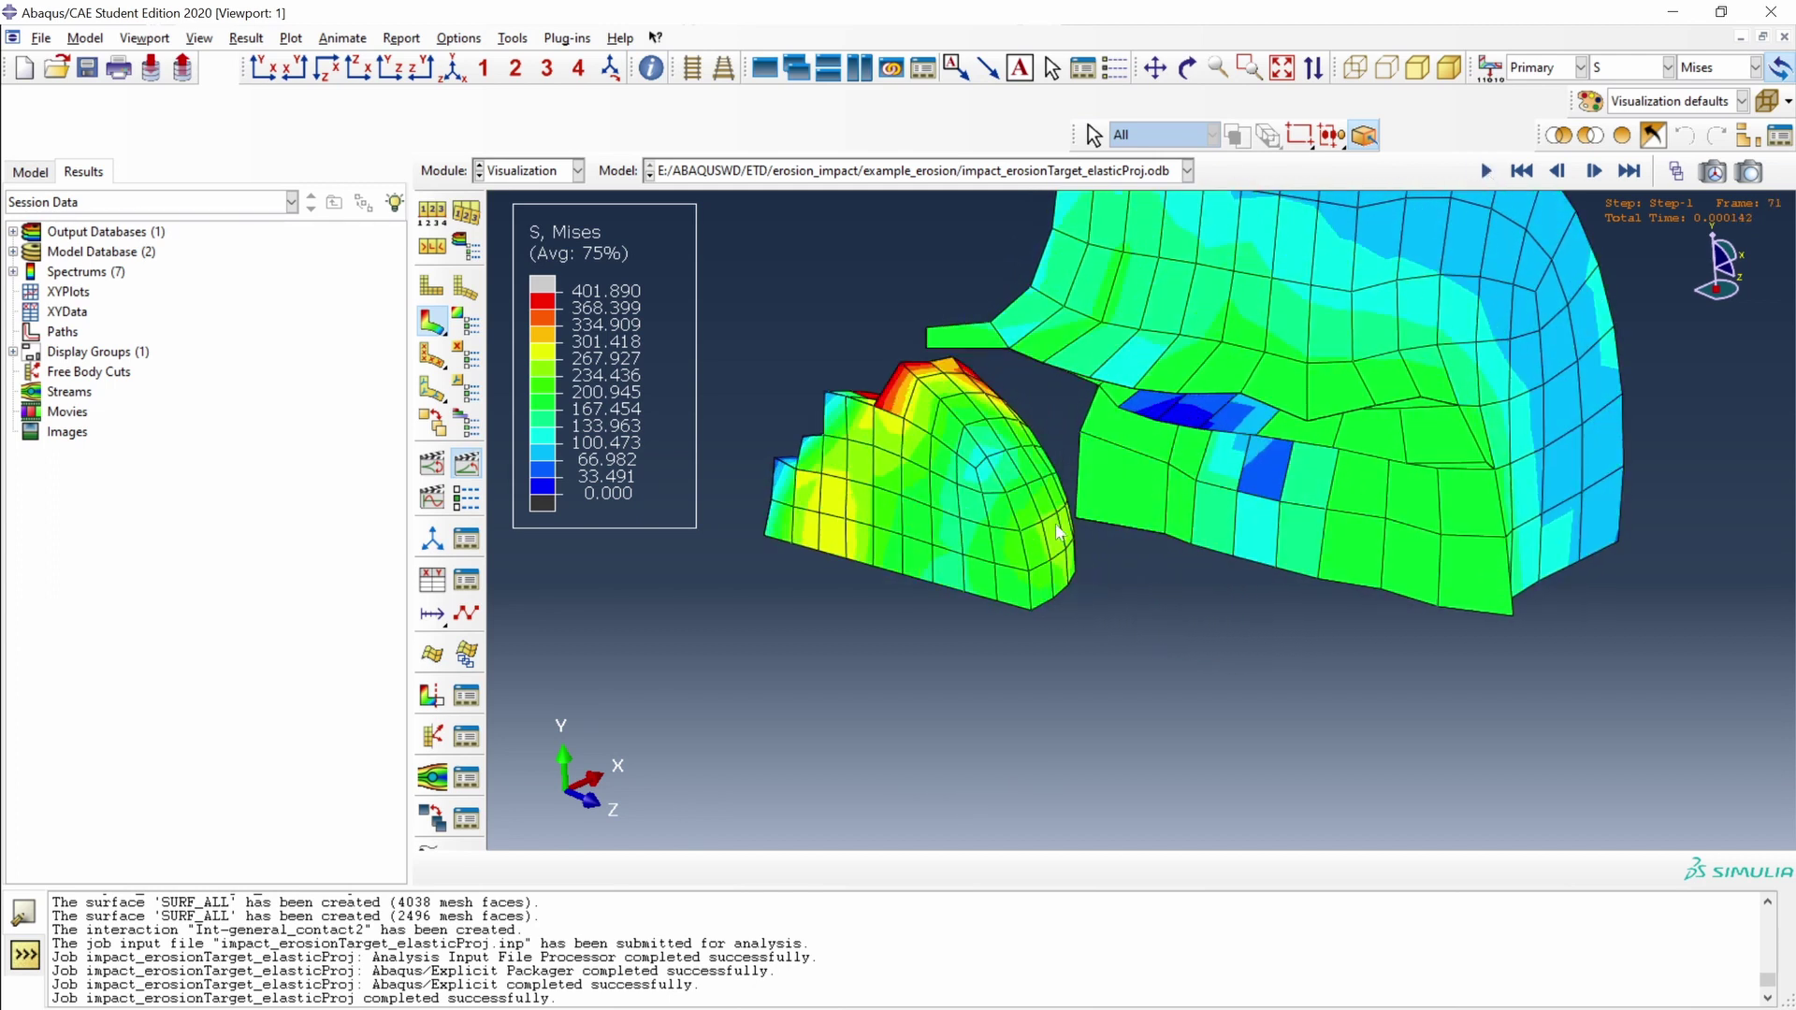
# Examine the eroded front of the projectile and the damaged target from several angles in the paused frame.
pyautogui.rightClick(924, 509)
pyautogui.click(964, 522)
pyautogui.moveTo(959, 547); pyautogui.dragTo(1238, 645)
pyautogui.press('Escape')
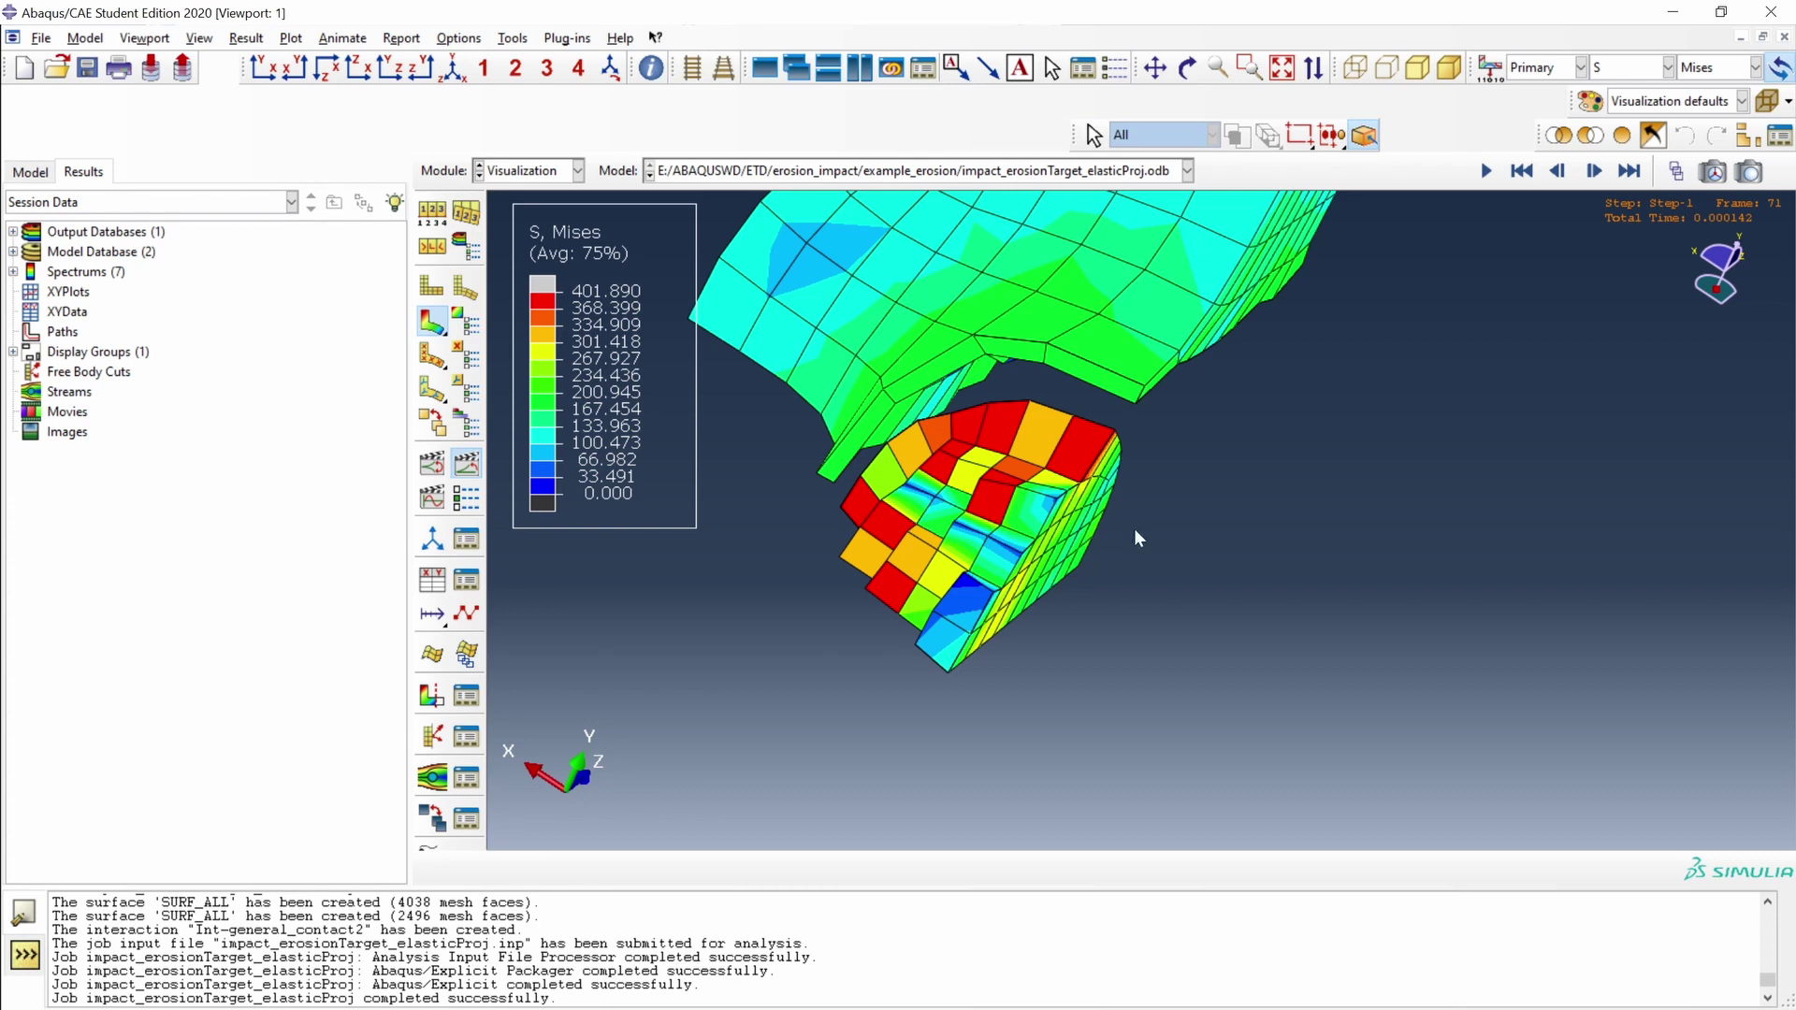
pyautogui.rightClick(1233, 420)
pyautogui.click(1291, 505)
pyautogui.moveTo(1291, 505); pyautogui.dragTo(1252, 488)
pyautogui.press('Escape')
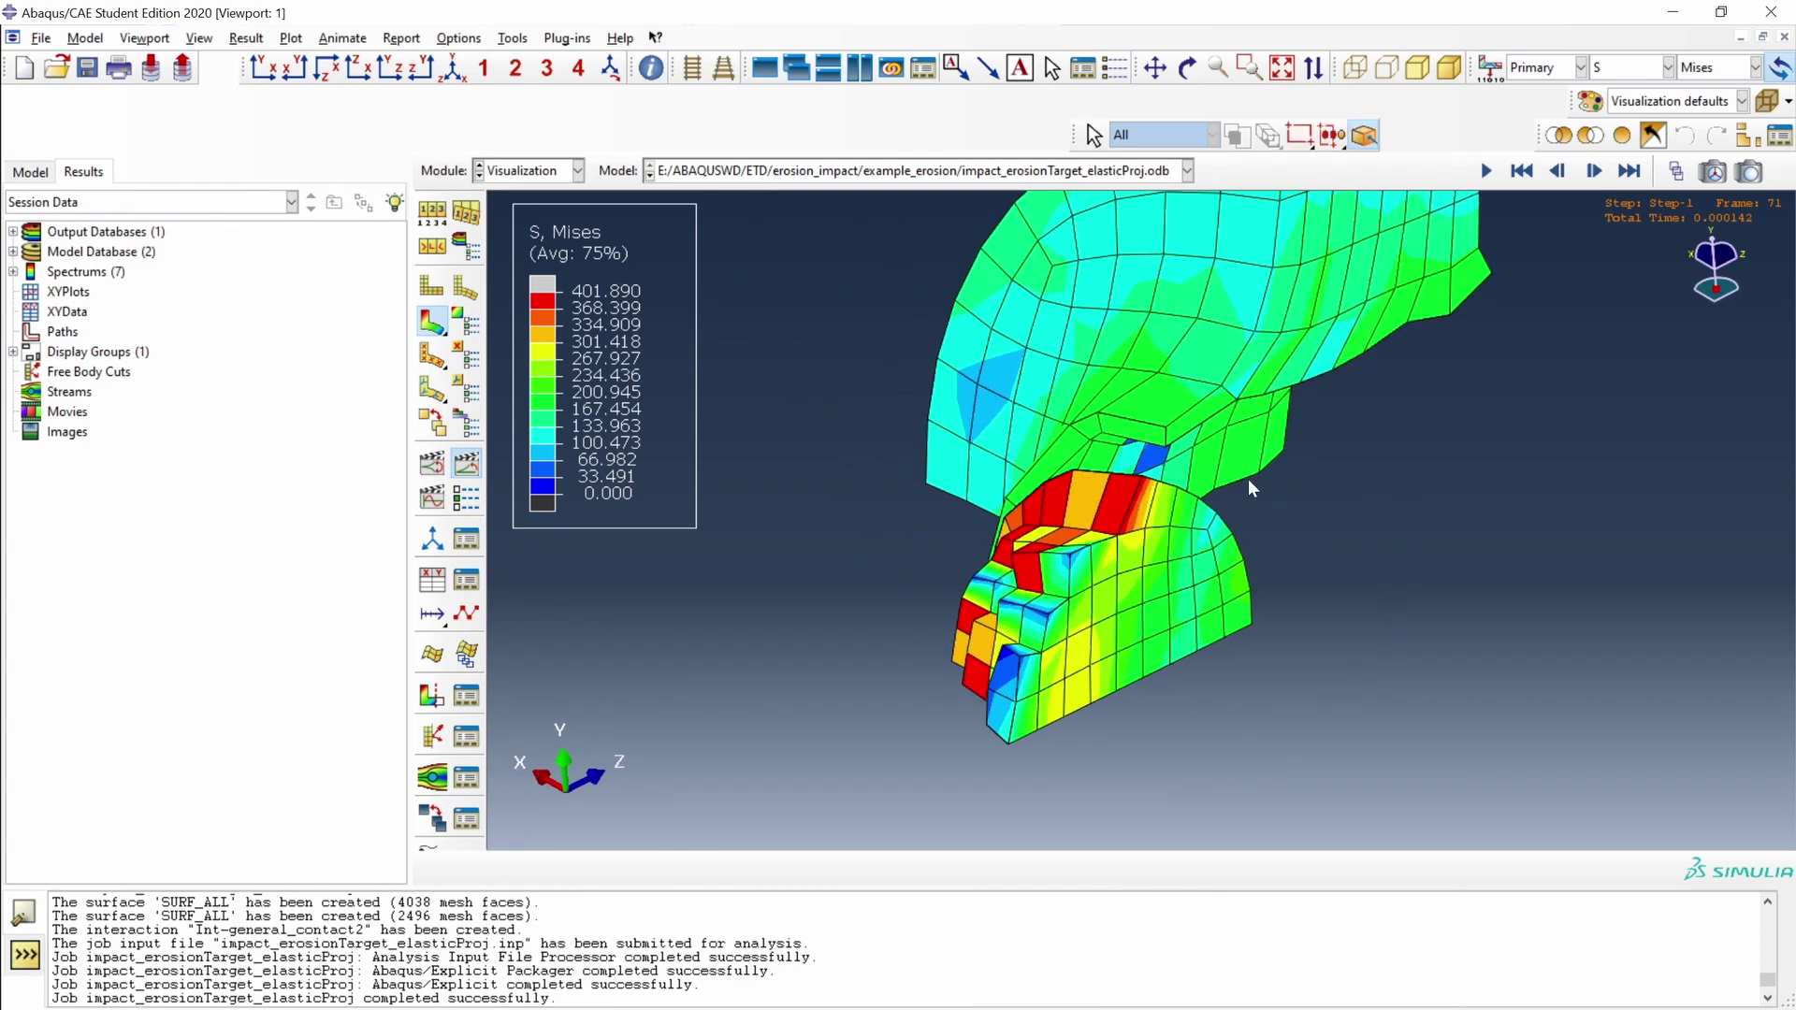
# Switch the contour variable to PEEQ and inspect the plastic strain on the projectile and target.
pyautogui.click(1629, 75)
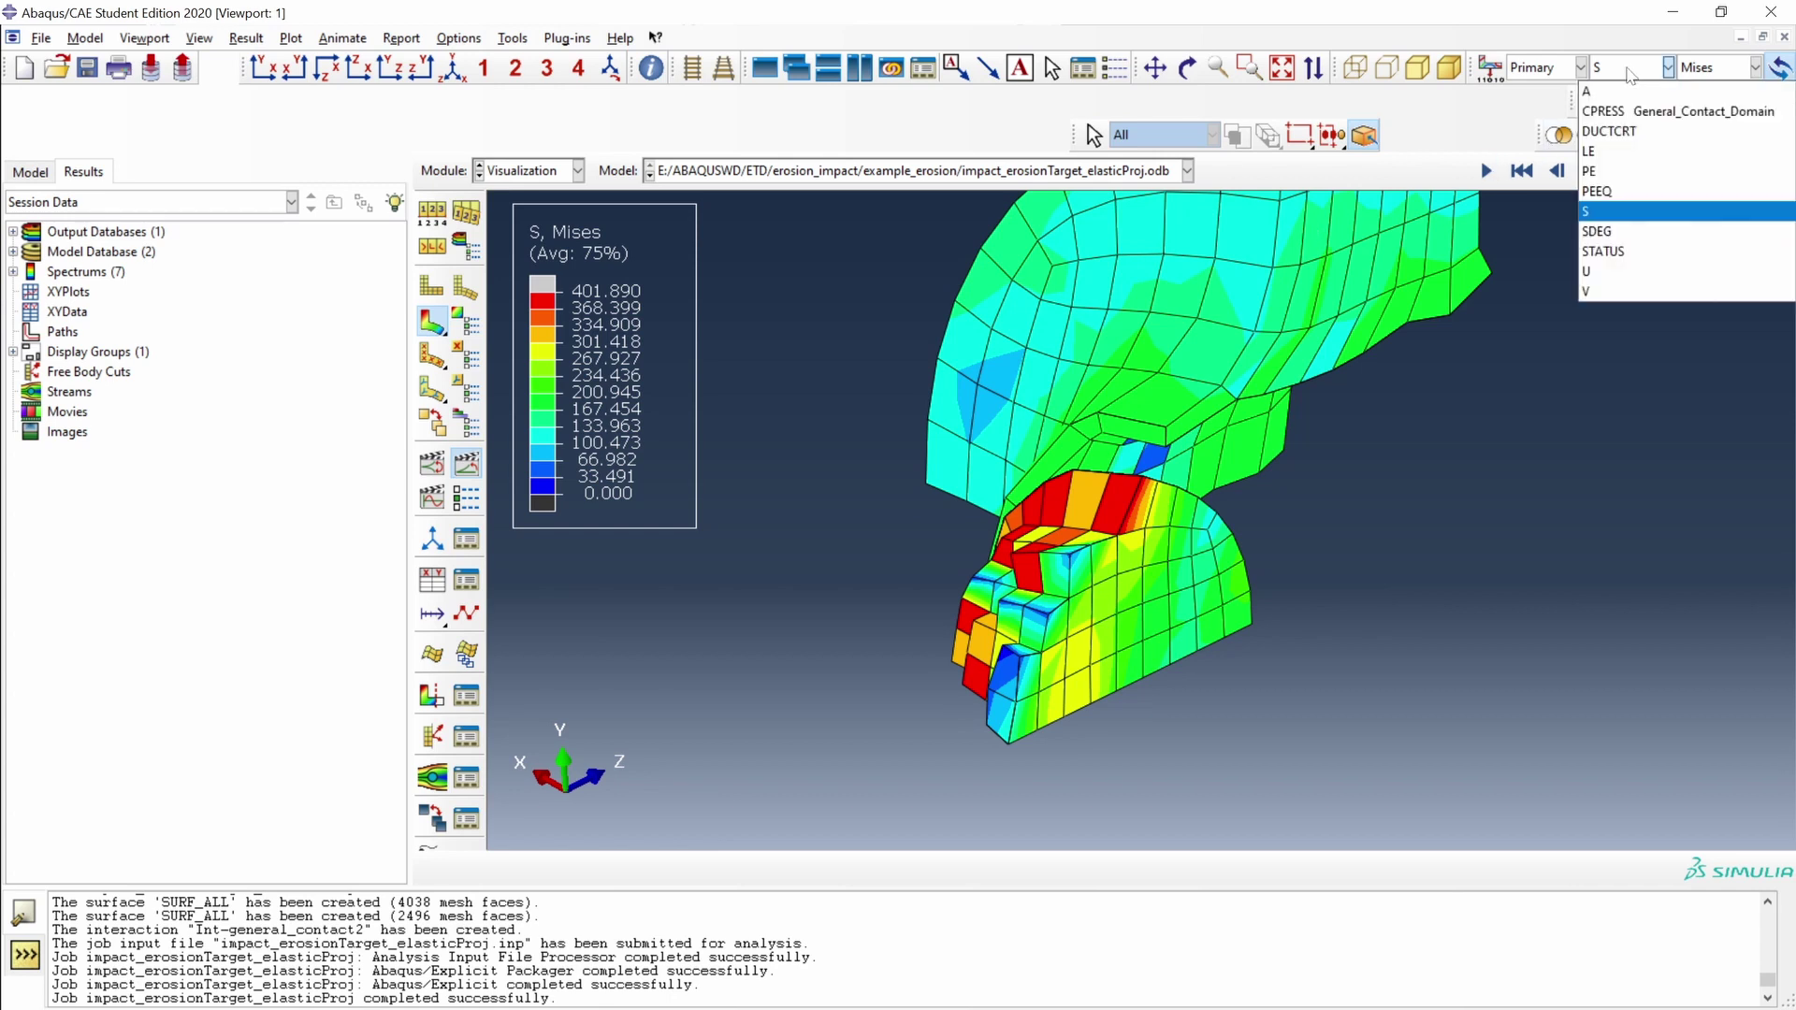
pyautogui.click(1630, 192)
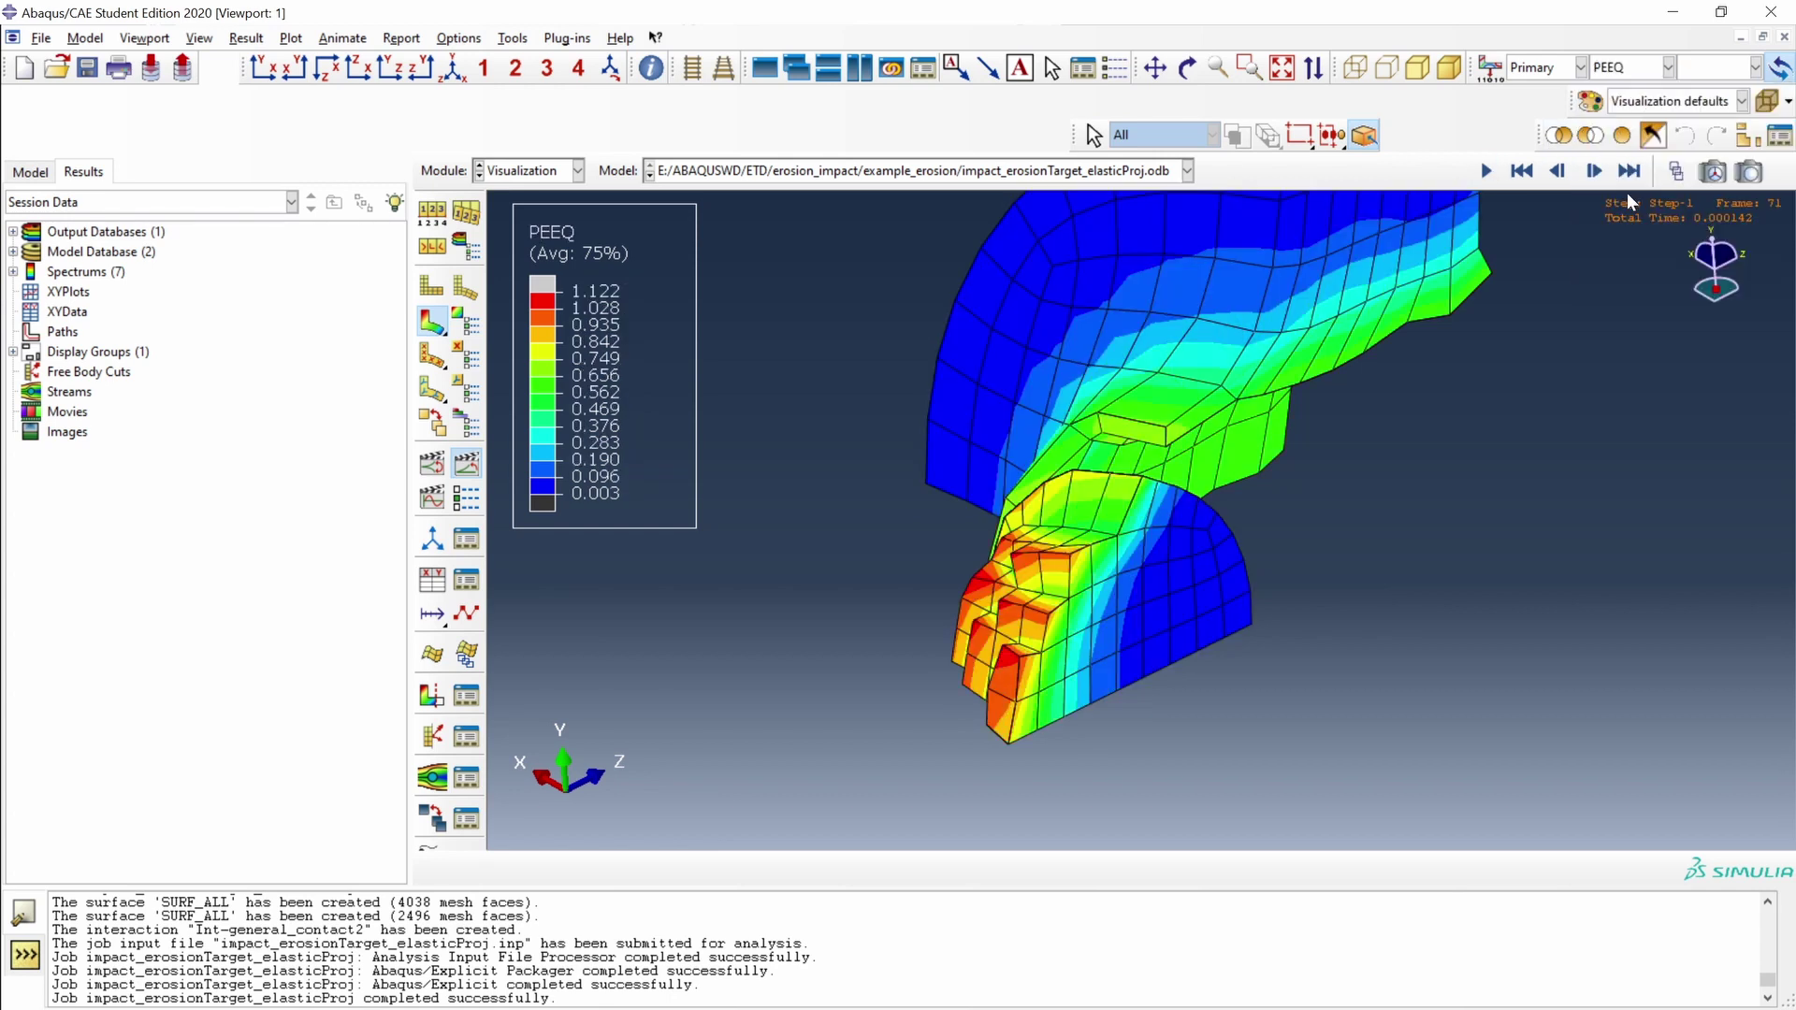
pyautogui.keyDown('ctrl'); pyautogui.keyDown('alt'); pyautogui.moveTo(1198, 593); pyautogui.dragTo(1066, 599); pyautogui.keyUp('alt'); pyautogui.keyUp('ctrl')
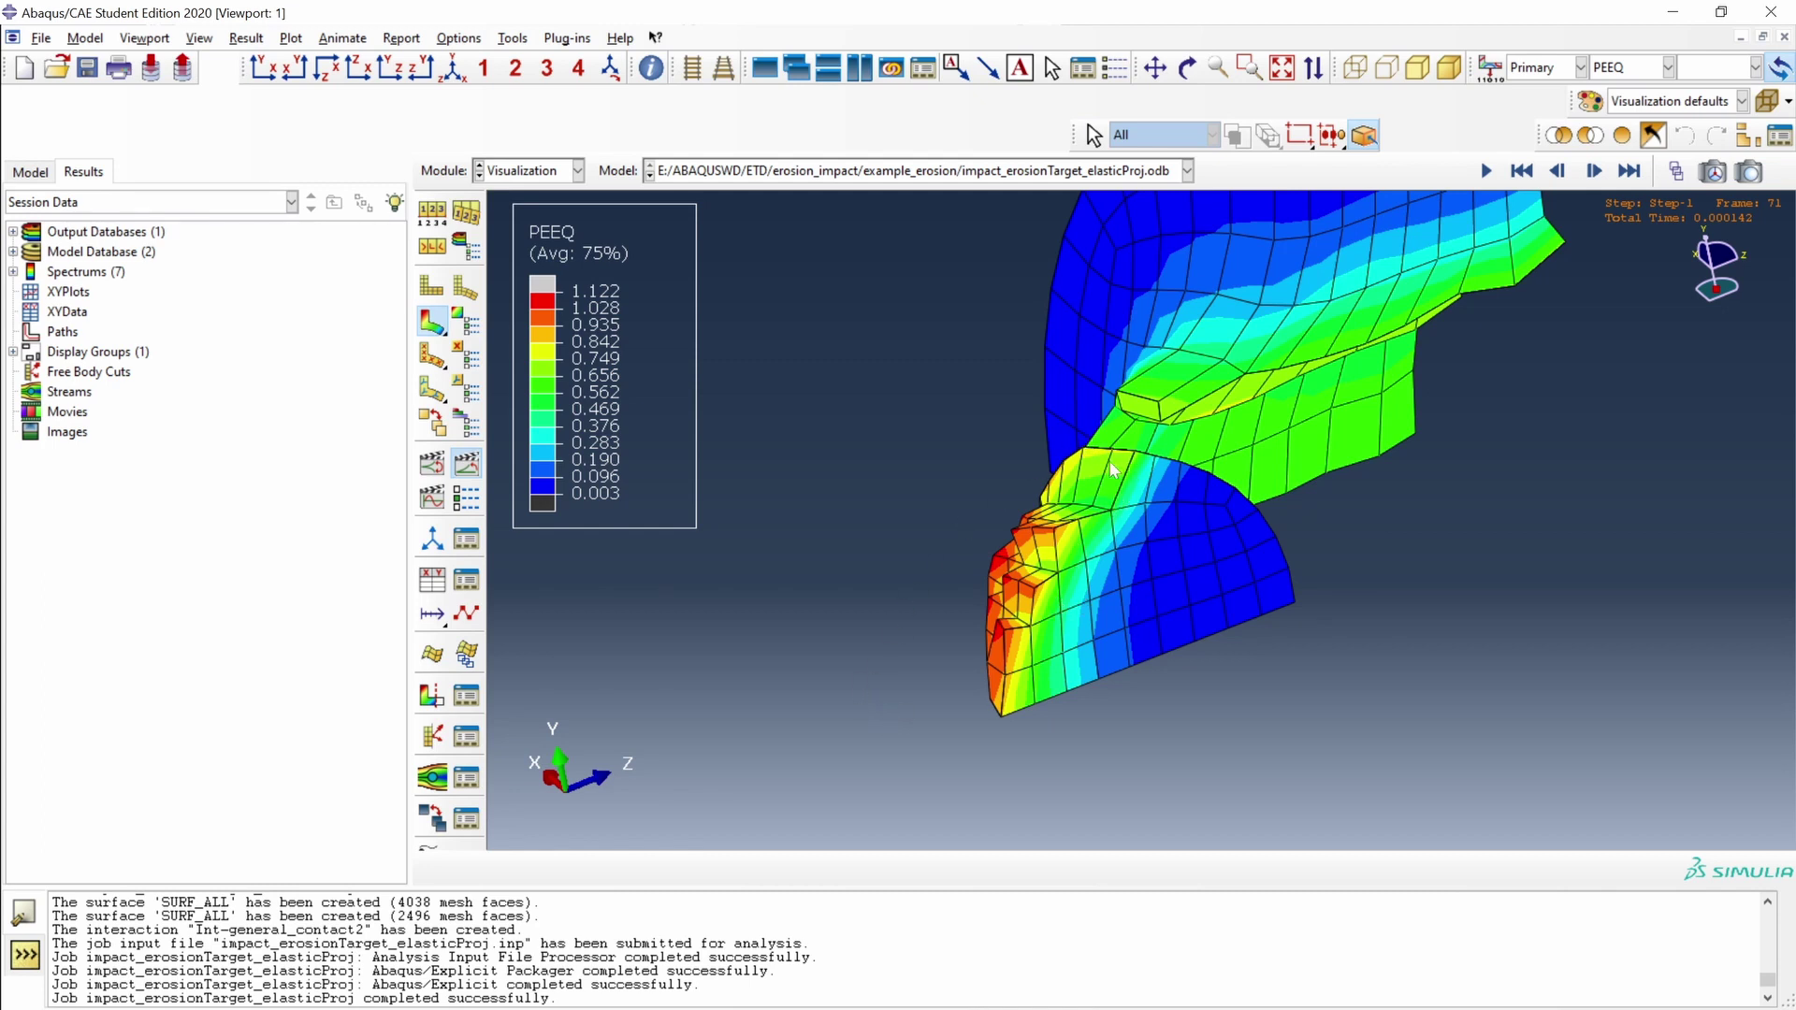
pyautogui.keyDown('ctrl'); pyautogui.keyDown('alt'); pyautogui.moveTo(1275, 585); pyautogui.dragTo(1279, 455); pyautogui.keyUp('alt'); pyautogui.keyUp('ctrl')
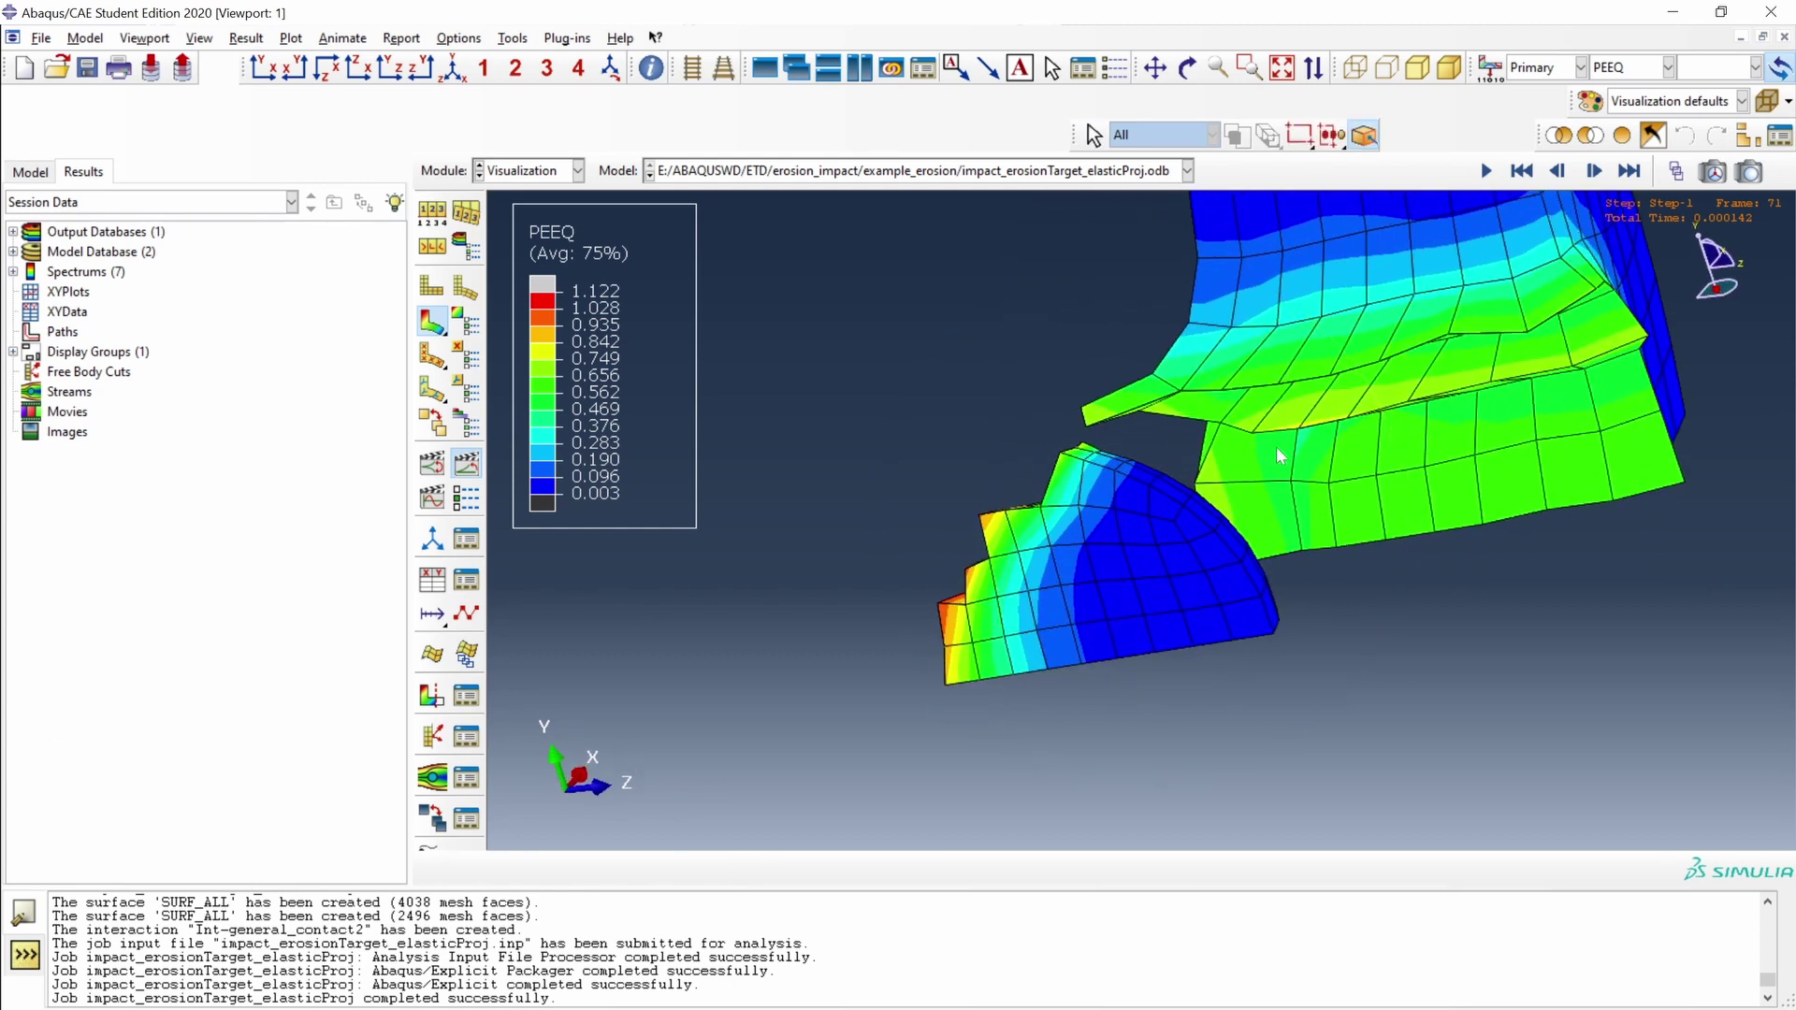